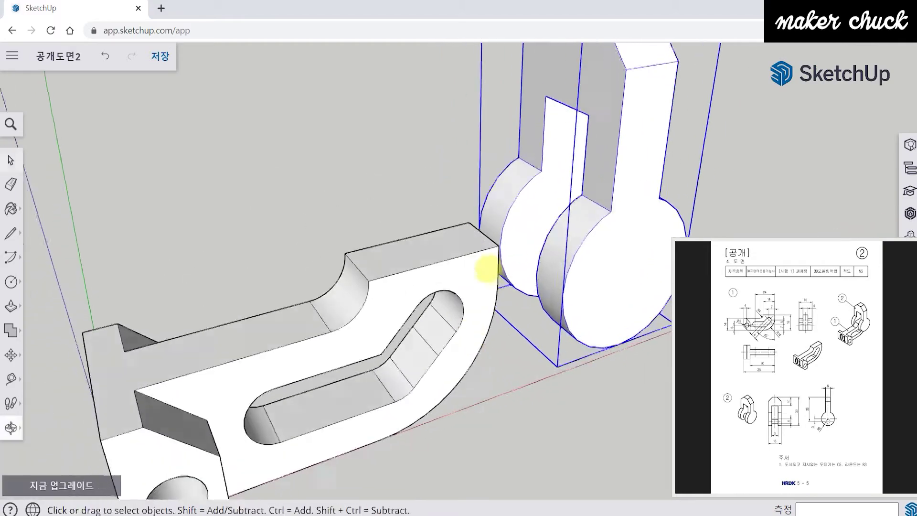
# - Examine the angled slot of part 1 and the pin between the discs of part 2 in the finished model
pyautogui.moveTo(513, 204); pyautogui.dragTo(624, 348, button='middle')
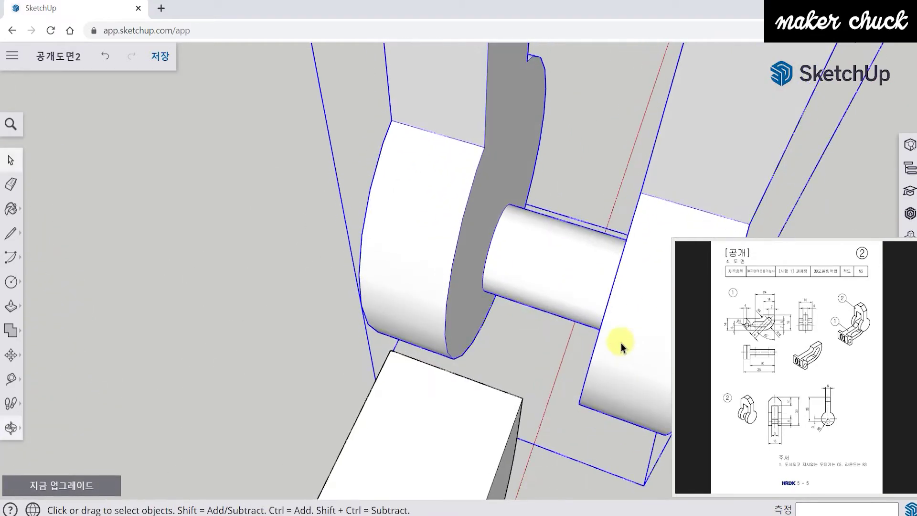
pyautogui.scroll(3, 554, 191)
pyautogui.scroll(-5, 510, 227)
pyautogui.moveTo(509, 328); pyautogui.dragTo(403, 323, button='middle')
pyautogui.scroll(4, 221, 310)
pyautogui.moveTo(221, 311); pyautogui.dragTo(447, 301, button='middle')
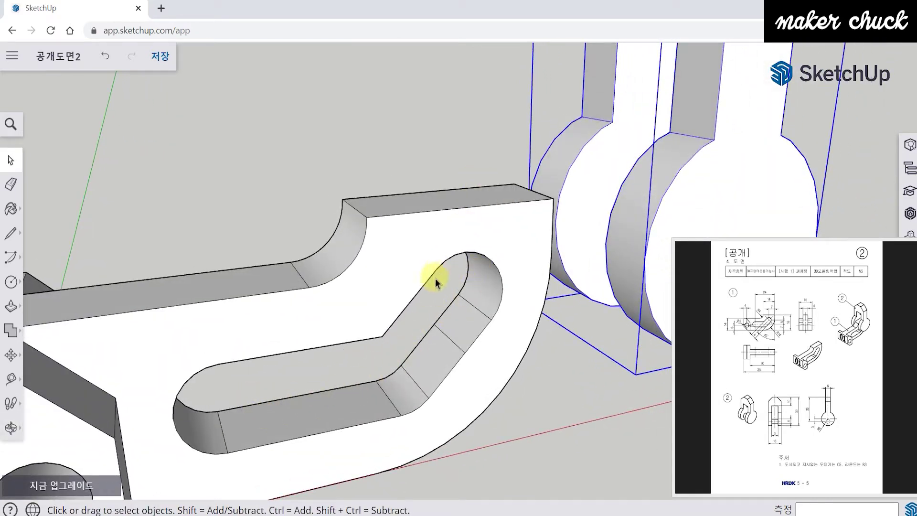
# - Examine the dimensions of part 1 and the A and B dimensions of part 2 in the reference drawing
pyautogui.click(817, 324)
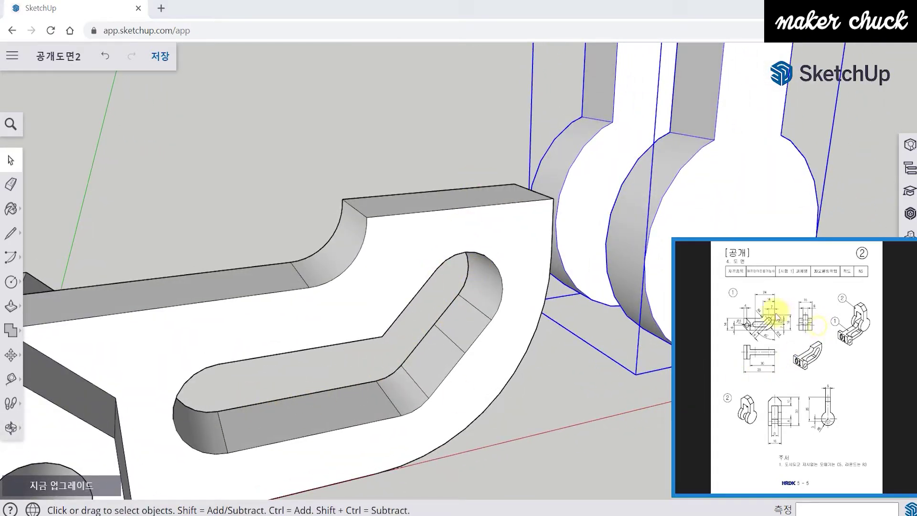
pyautogui.scroll(3, 755, 312)
pyautogui.scroll(2, 757, 314)
pyautogui.moveTo(773, 352)
pyautogui.mouseDown()
pyautogui.moveTo(829, 378)
pyautogui.moveTo(827, 391)
pyautogui.mouseUp()
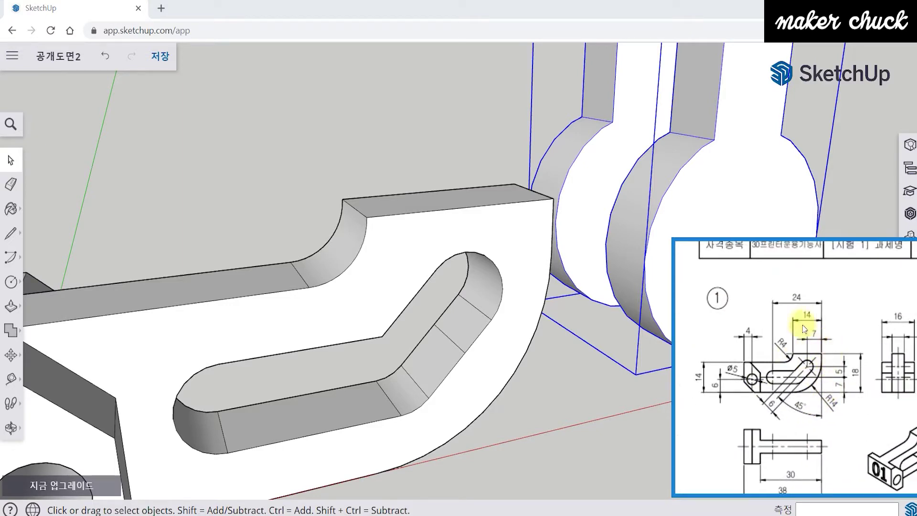
pyautogui.scroll(1, 807, 403)
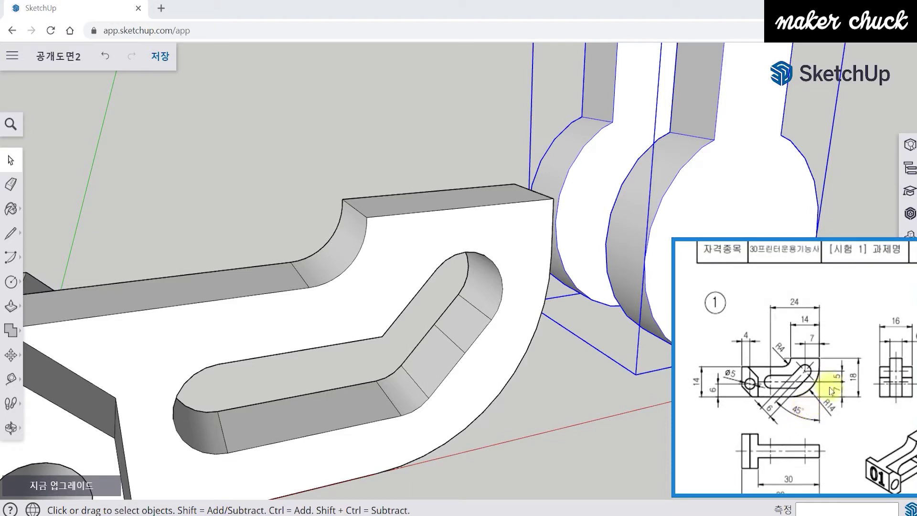
pyautogui.moveTo(811, 434)
pyautogui.mouseDown()
pyautogui.moveTo(761, 426)
pyautogui.moveTo(824, 323)
pyautogui.moveTo(824, 361)
pyautogui.mouseUp()
# - Compare part 1's slotted arm with part 2's pin opening, and undo the last move that separated the two parts
pyautogui.moveTo(606, 309); pyautogui.dragTo(383, 246, button='middle')
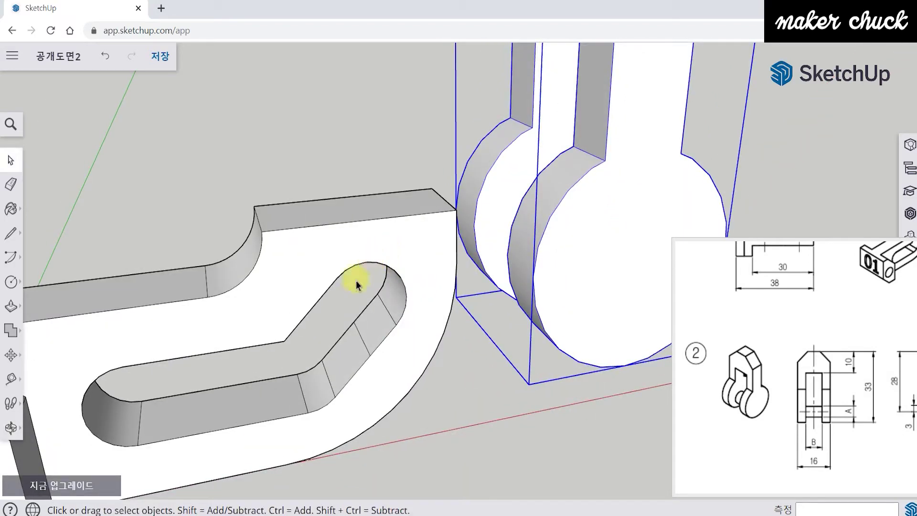
pyautogui.moveTo(156, 380); pyautogui.dragTo(465, 388, button='middle')
pyautogui.scroll(-2, 580, 376)
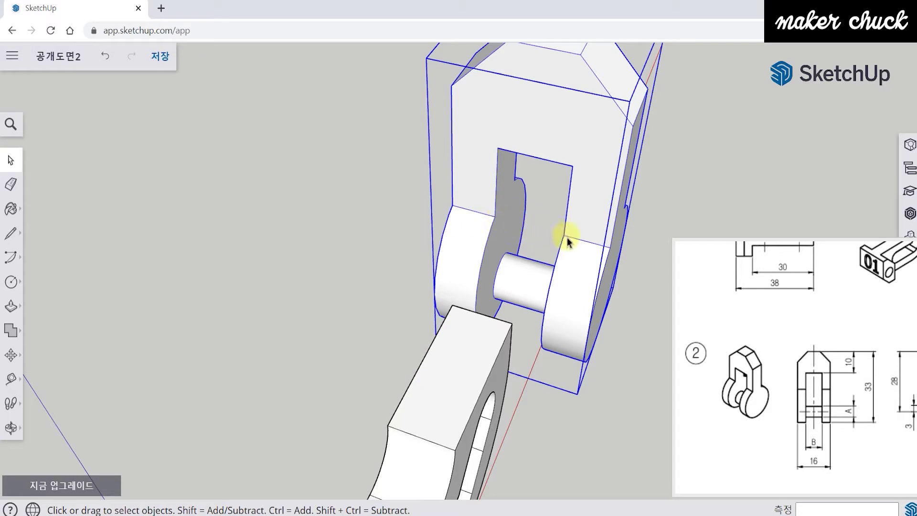
pyautogui.moveTo(585, 350); pyautogui.dragTo(628, 313, button='middle')
pyautogui.scroll(-3, 419, 321)
pyautogui.hotkey('ctrl', 'z')
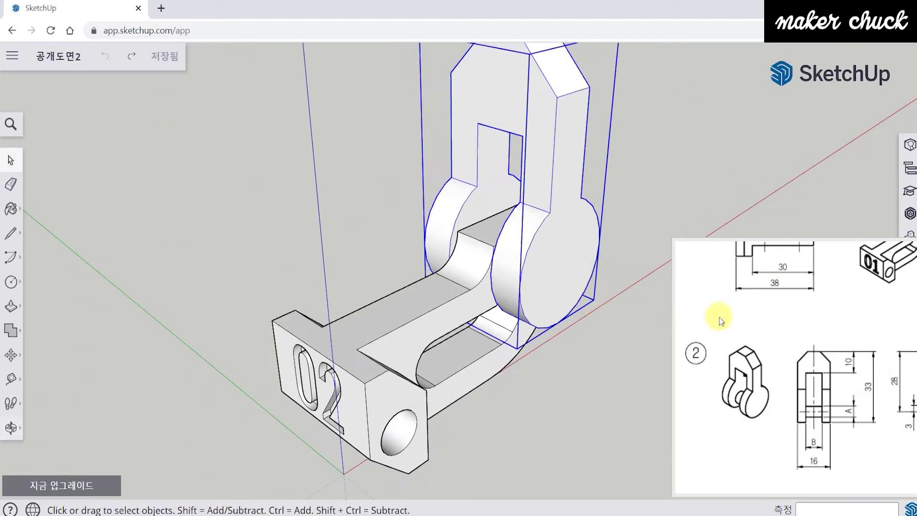
# - Check the reference drawing and delete the default human figure from the new model
pyautogui.click(814, 338)
pyautogui.scroll(1, 814, 338)
pyautogui.scroll(3, 814, 338)
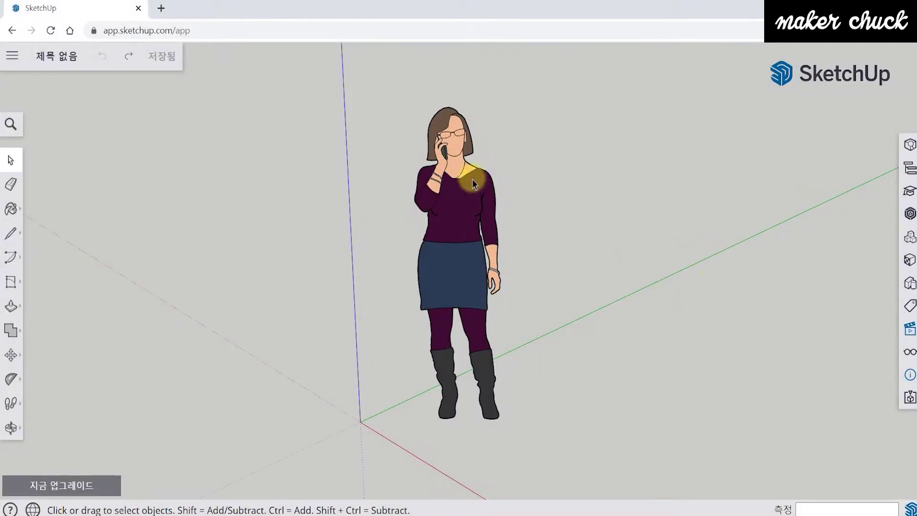
pyautogui.click(460, 143)
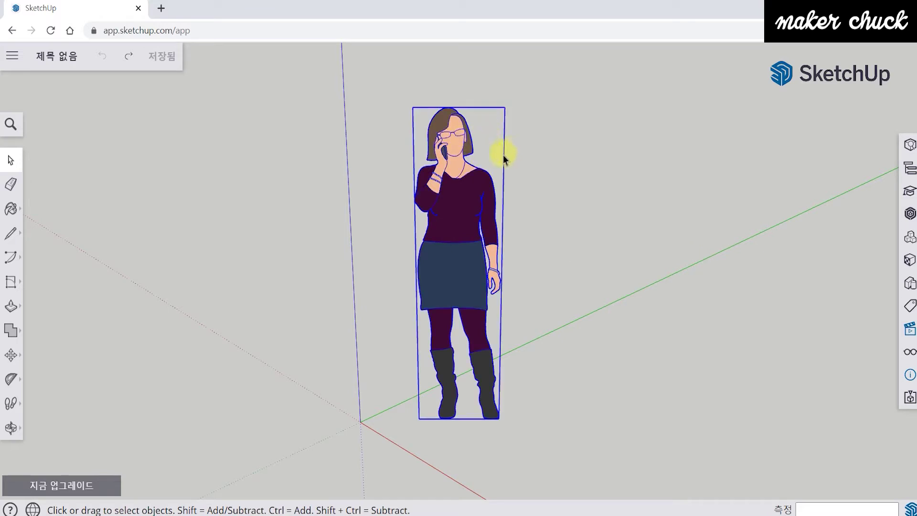
pyautogui.press('Delete')
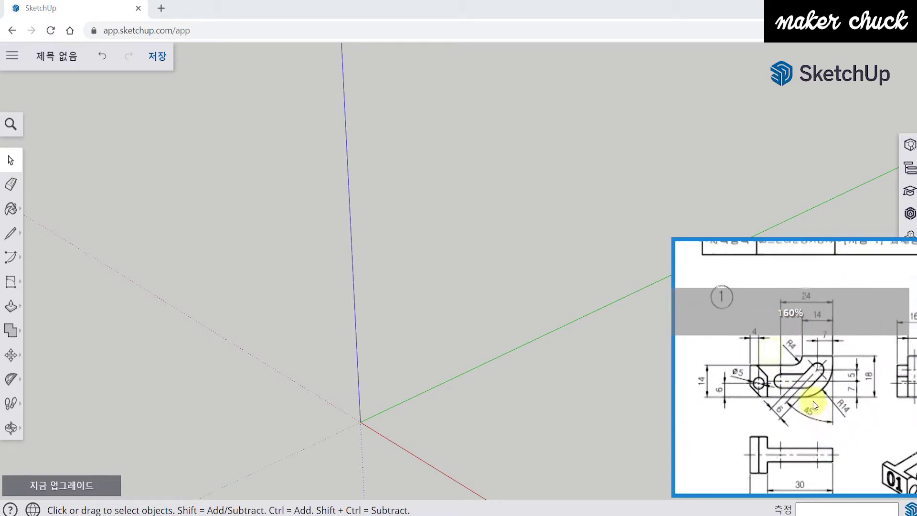
# - Switch the empty model to the standard front view
pyautogui.moveTo(390, 384)
pyautogui.mouseDown(button='middle')
pyautogui.moveTo(374, 380)
pyautogui.moveTo(385, 381)
pyautogui.mouseUp(button='middle')
pyautogui.click(862, 246)
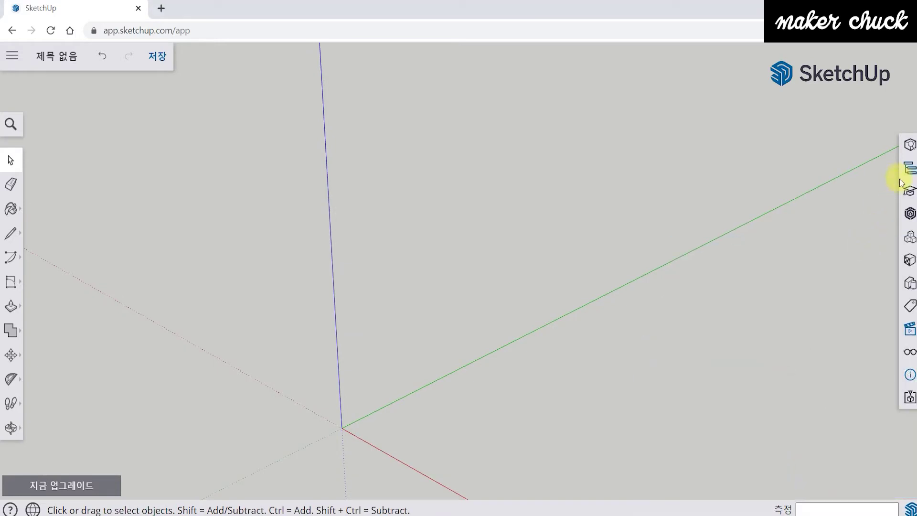
pyautogui.click(909, 331)
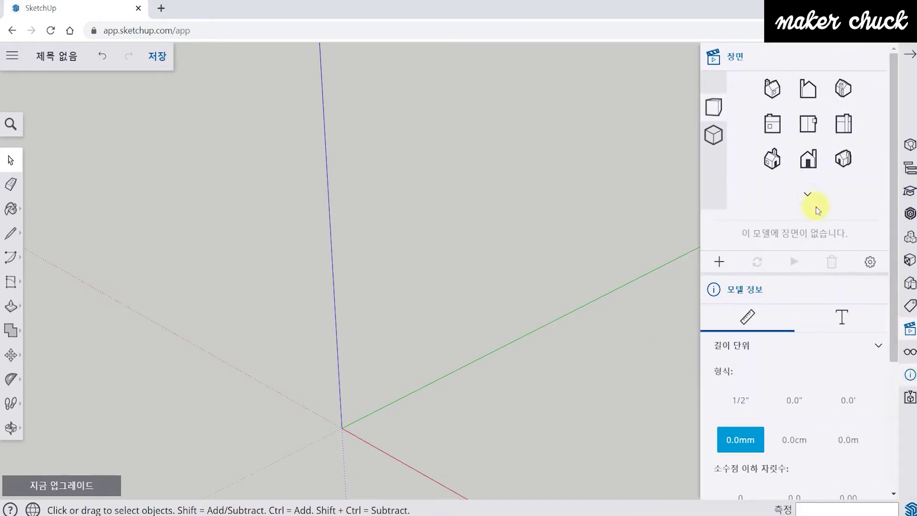
pyautogui.click(809, 157)
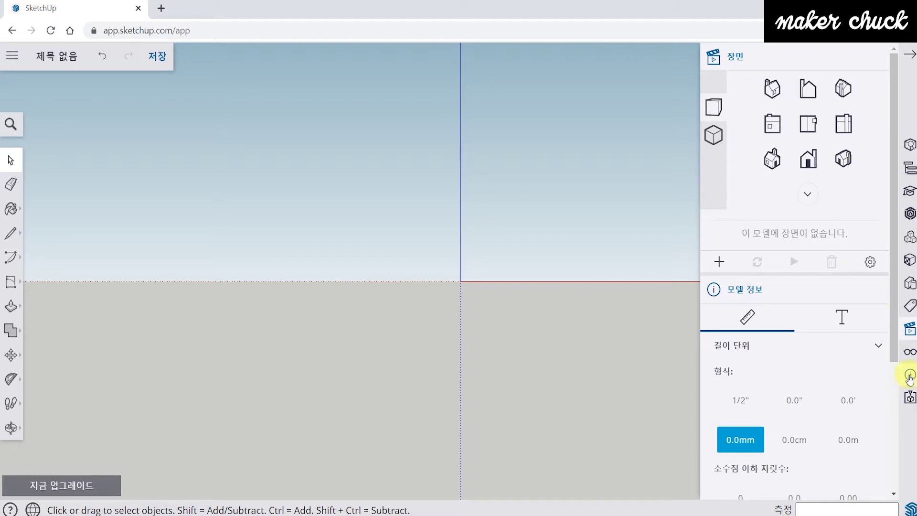
# - Set the length precision to 0.000000 in the model information, keeping millimetres as the unit and length snapping off
pyautogui.click(910, 375)
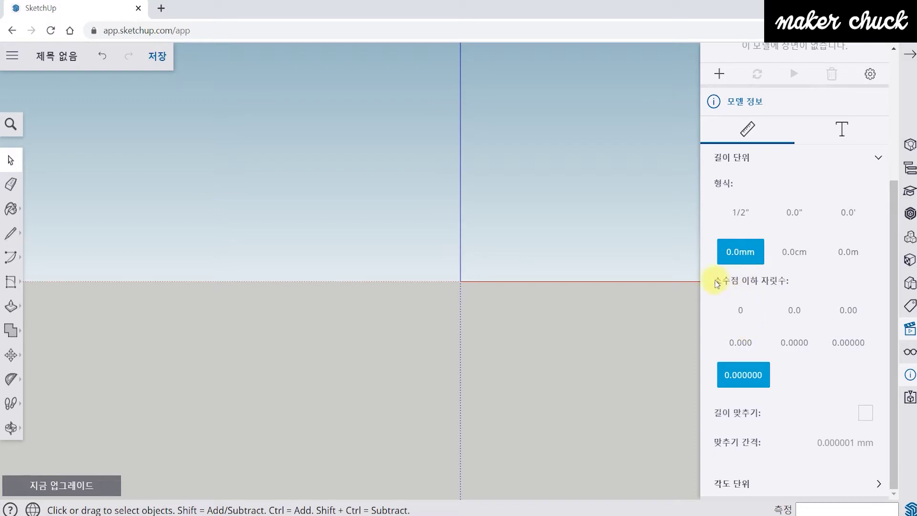
pyautogui.click(735, 374)
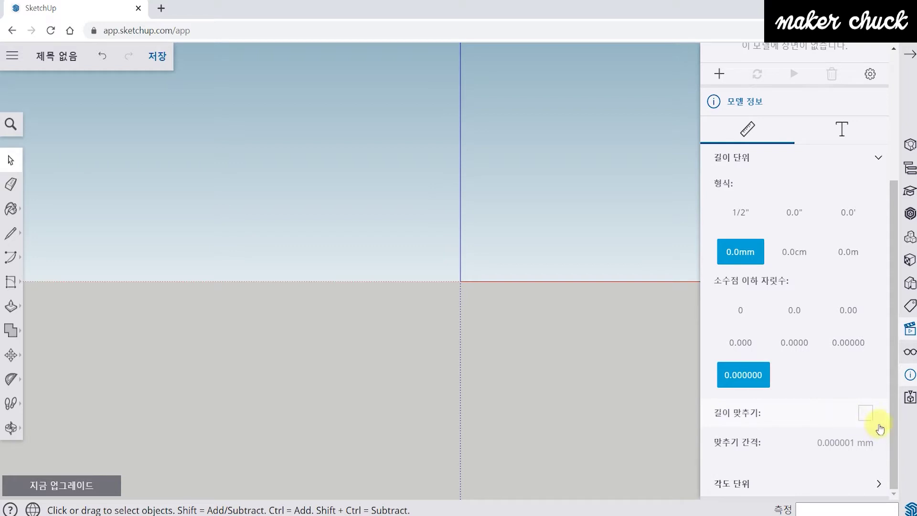
pyautogui.click(865, 414)
pyautogui.click(865, 416)
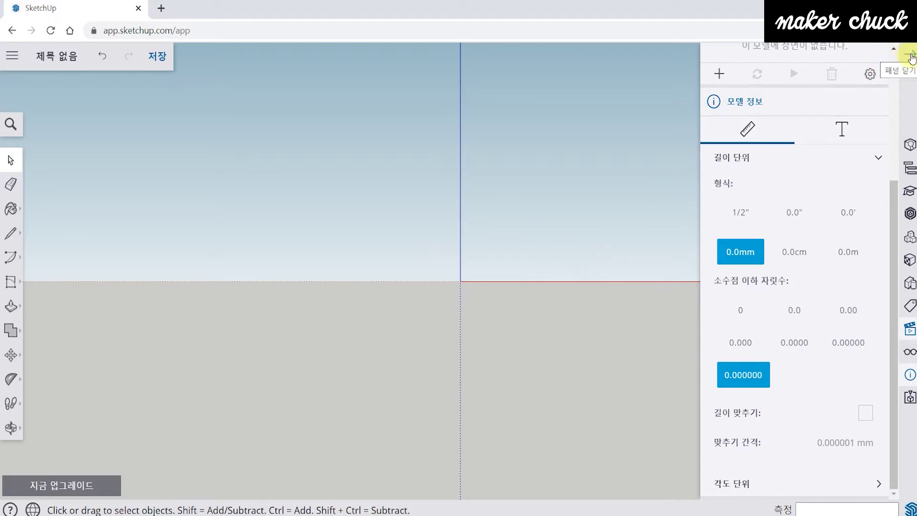
pyautogui.click(911, 57)
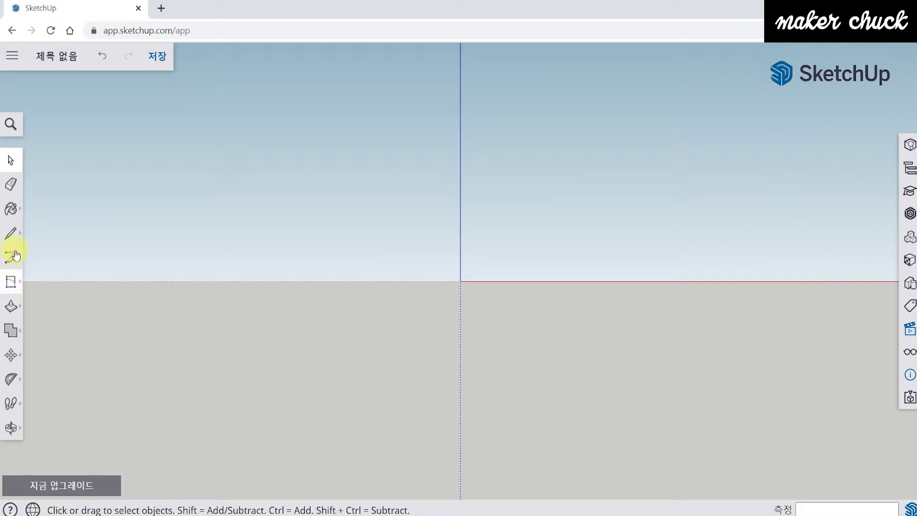
# - Draw a 38 x 18 mm upright rectangle in the front plane with its lower corner on the origin
pyautogui.click(10, 282)
pyautogui.click(43, 226)
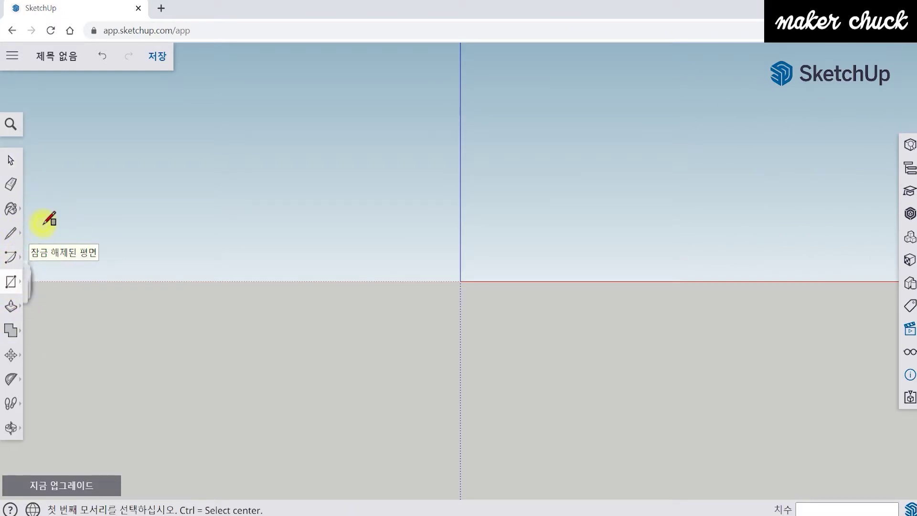
pyautogui.click(460, 280)
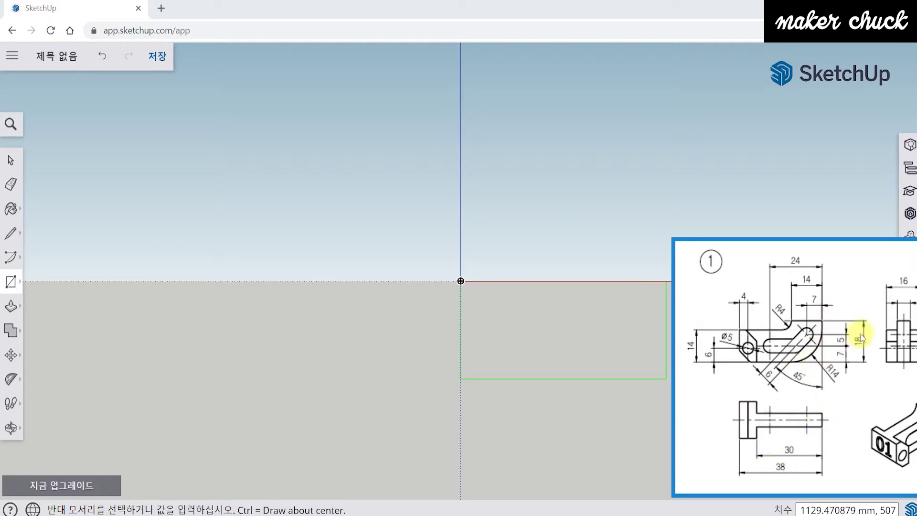
pyautogui.middleClick(553, 252)
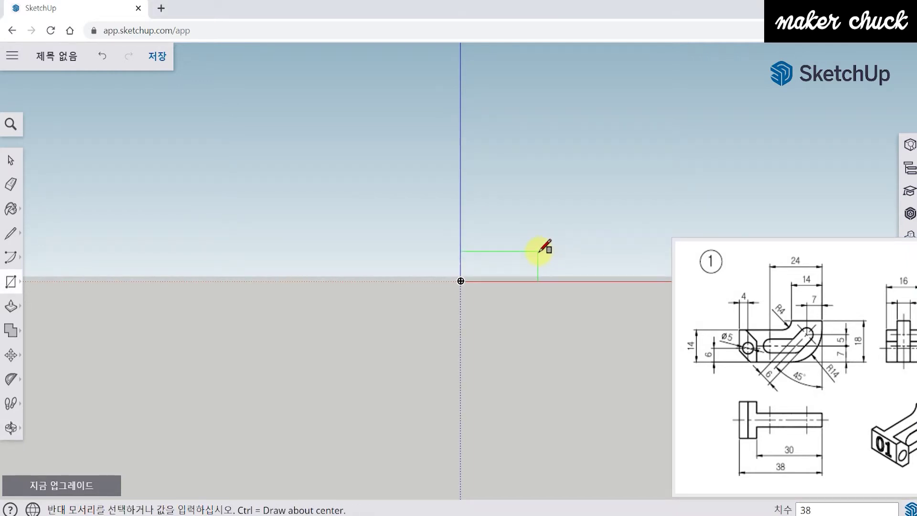
pyautogui.press('Escape')
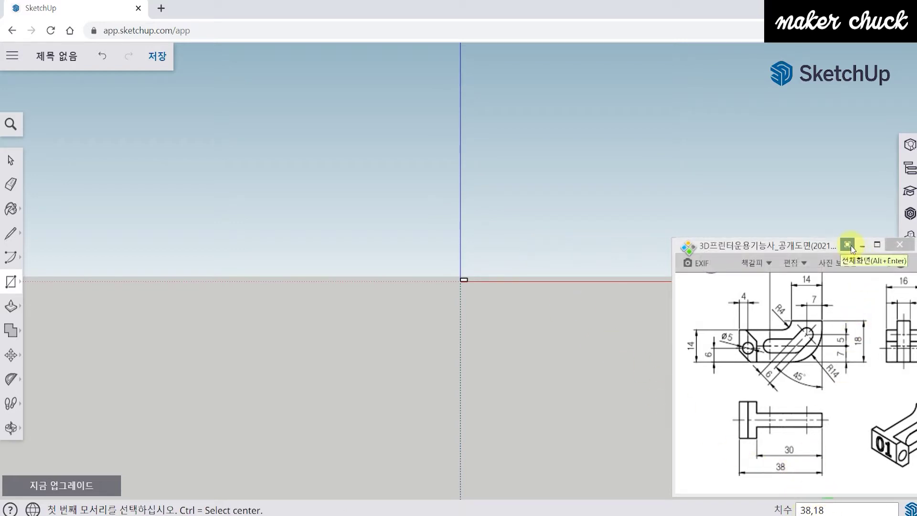
pyautogui.click(859, 244)
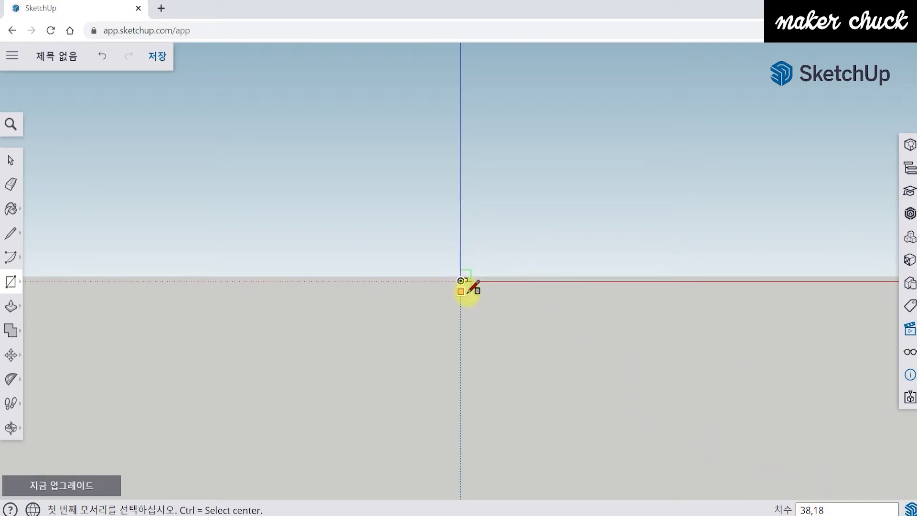
# - Examine the drawn rectangle up close and the dimensions of part 1 in the reference drawing
pyautogui.scroll(8, 467, 279)
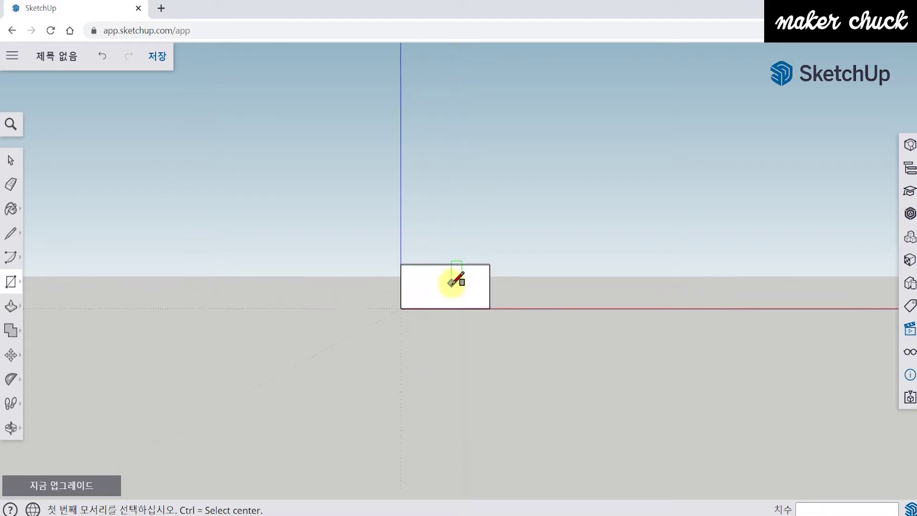
pyautogui.scroll(3, 429, 287)
pyautogui.scroll(3, 343, 324)
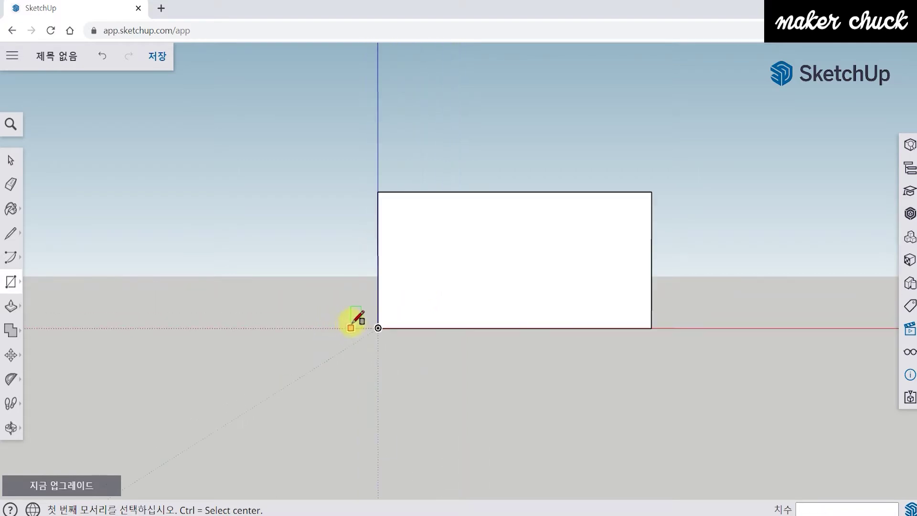
pyautogui.scroll(2, 354, 329)
pyautogui.scroll(2, 325, 269)
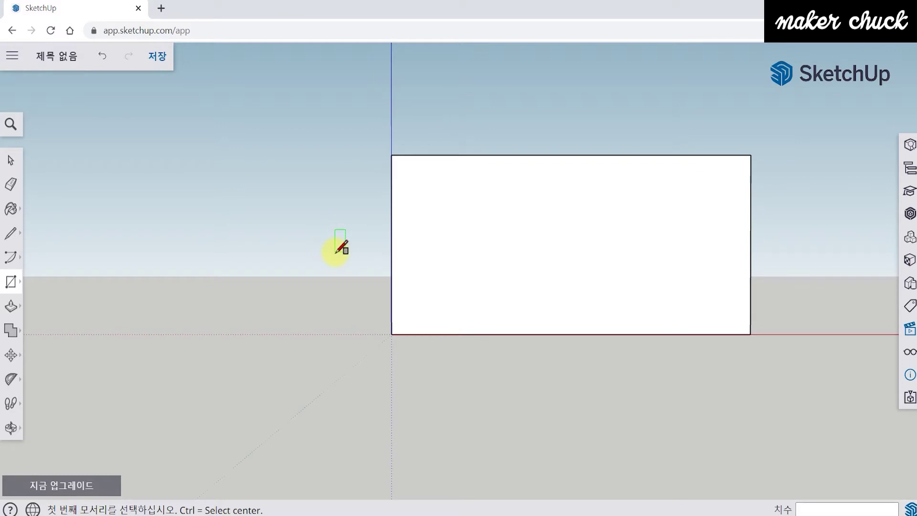
pyautogui.scroll(1, 335, 253)
pyautogui.keyDown('shift'); pyautogui.moveTo(337, 250); pyautogui.dragTo(260, 257, button='middle'); pyautogui.keyUp('shift')
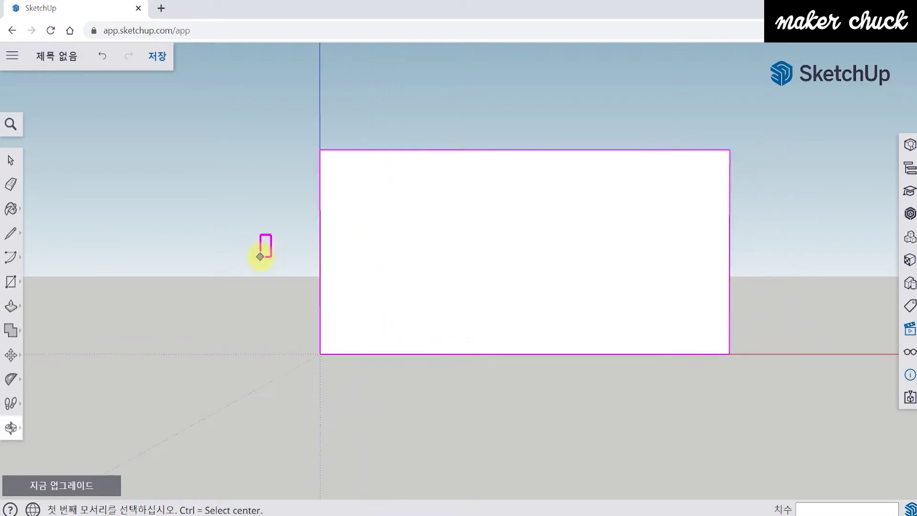
pyautogui.moveTo(301, 199)
pyautogui.mouseDown(button='middle')
pyautogui.moveTo(288, 219)
pyautogui.moveTo(298, 216)
pyautogui.mouseUp(button='middle')
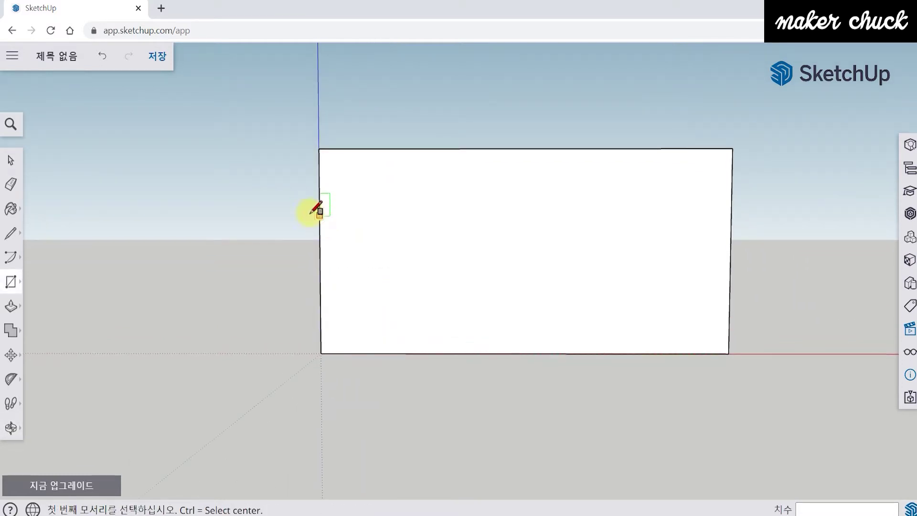
pyautogui.click(7, 163)
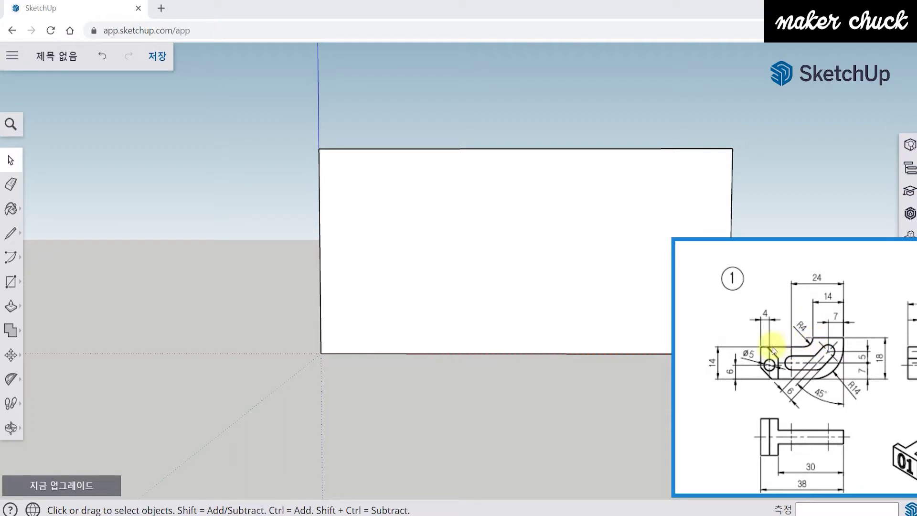
pyautogui.scroll(-2, 786, 352)
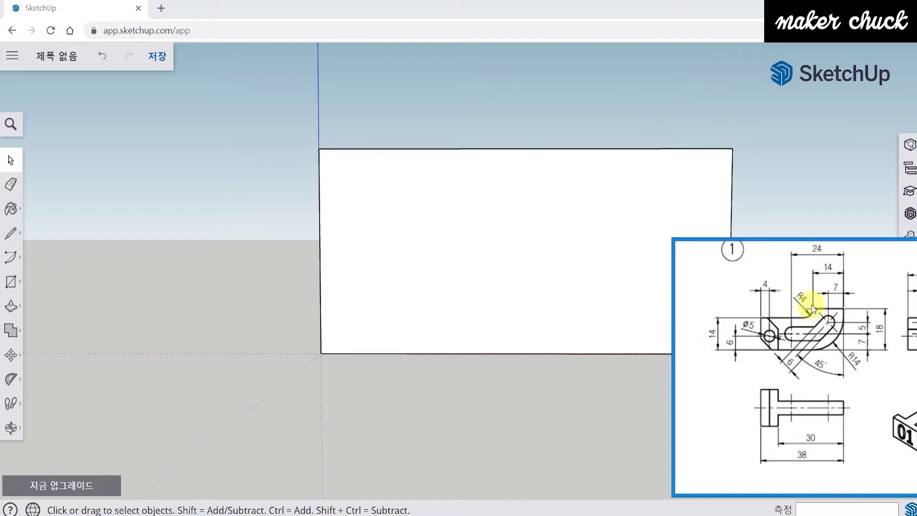
pyautogui.scroll(2, 831, 311)
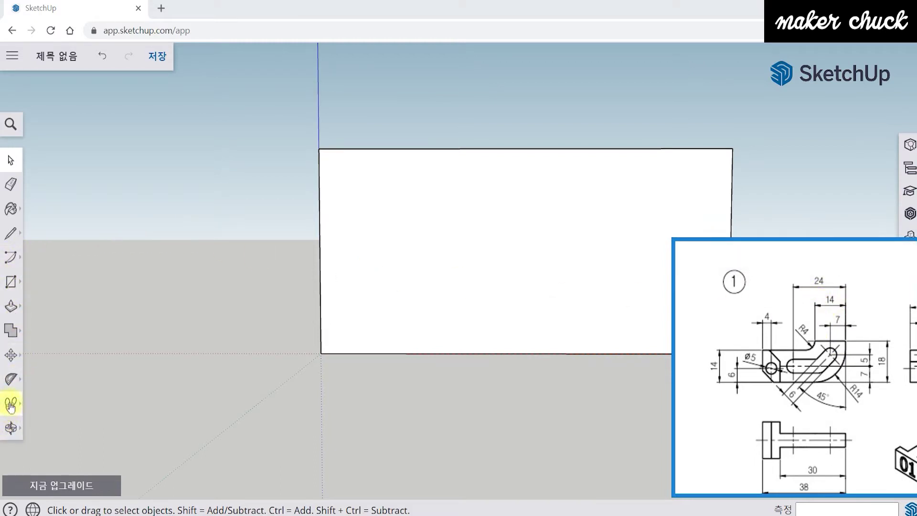
# - Place a horizontal guide 14 mm above the rectangle's bottom edge and a vertical guide 14 mm in from its right edge
pyautogui.click(11, 381)
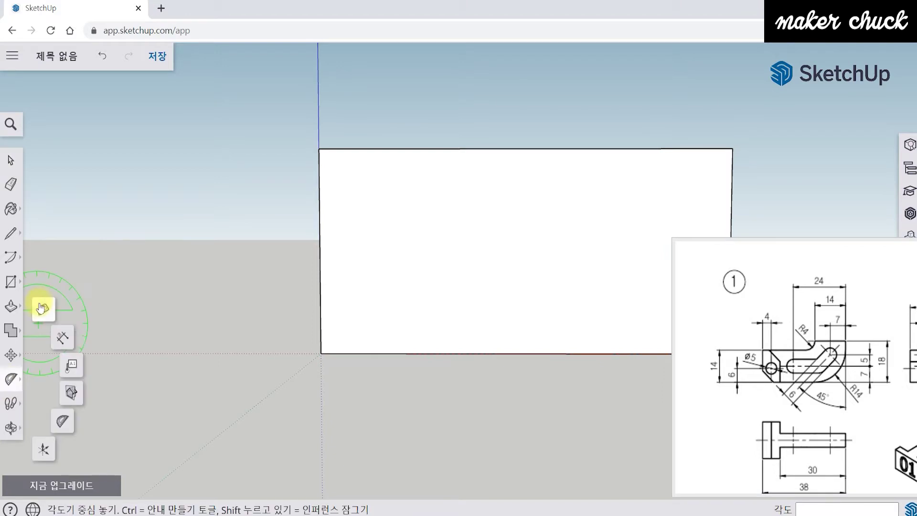
pyautogui.click(43, 309)
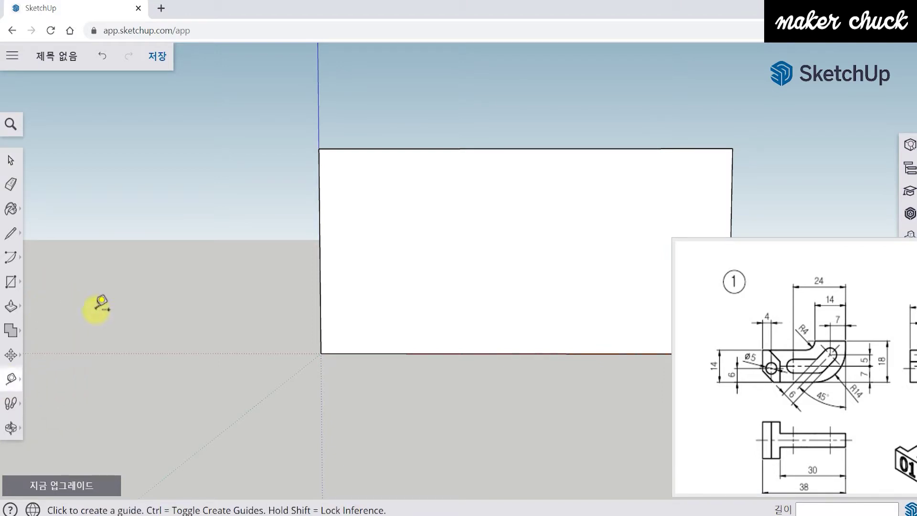
pyautogui.scroll(-1, 331, 323)
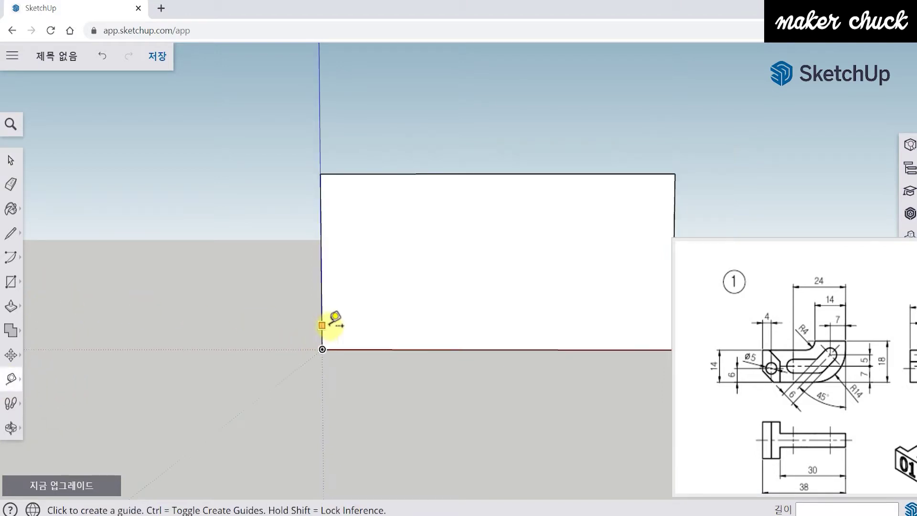
pyautogui.click(430, 349)
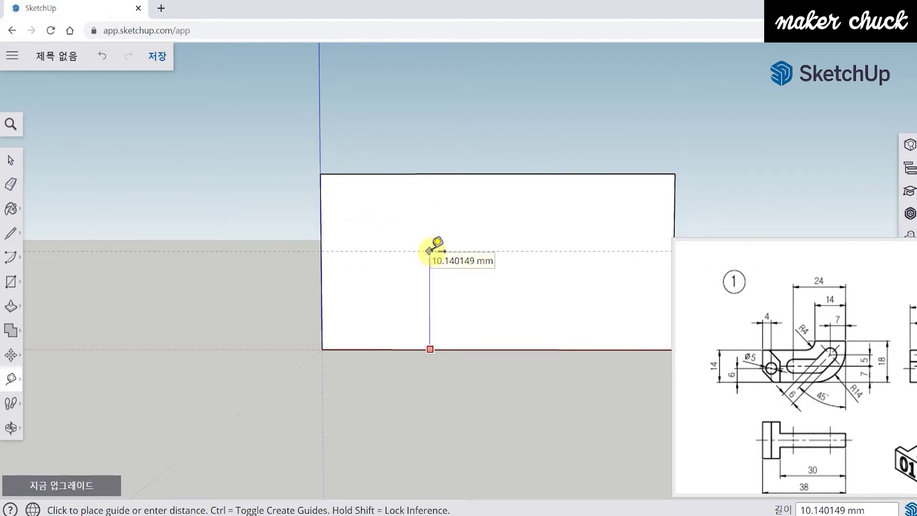
pyautogui.press('Return')
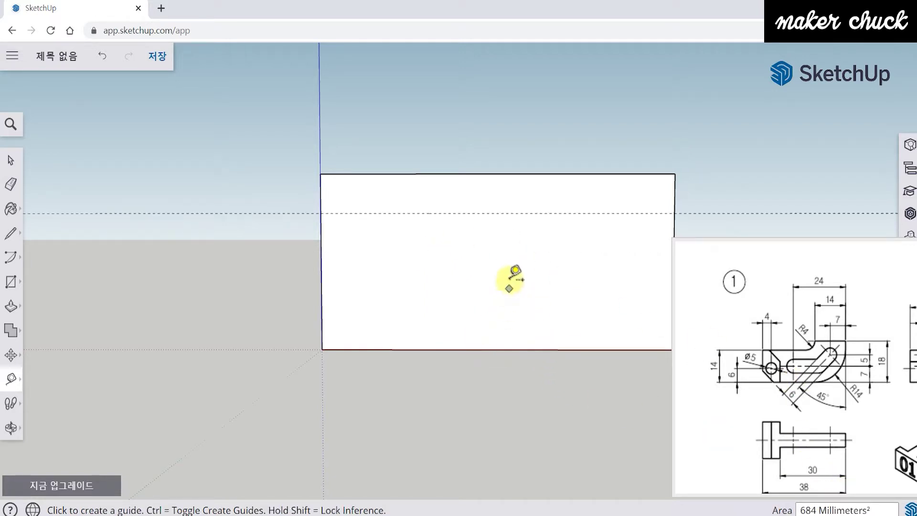
pyautogui.click(675, 195)
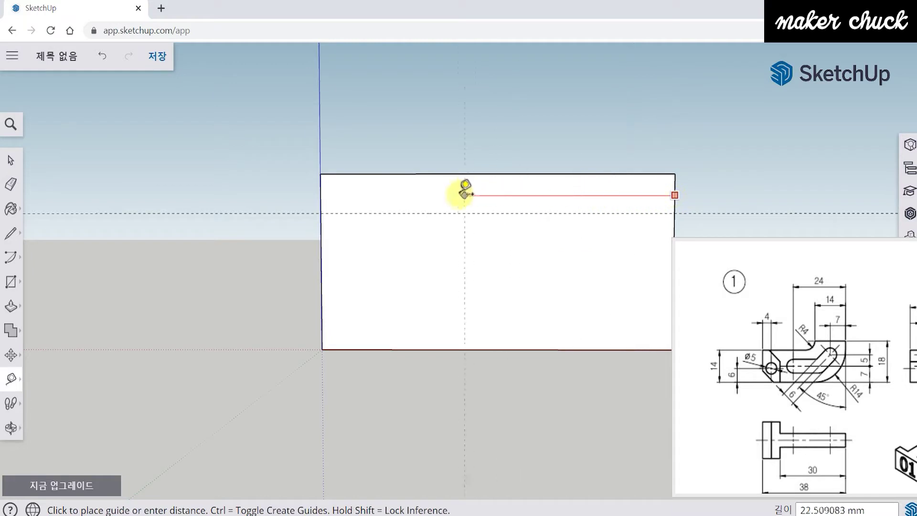
pyautogui.write('1')
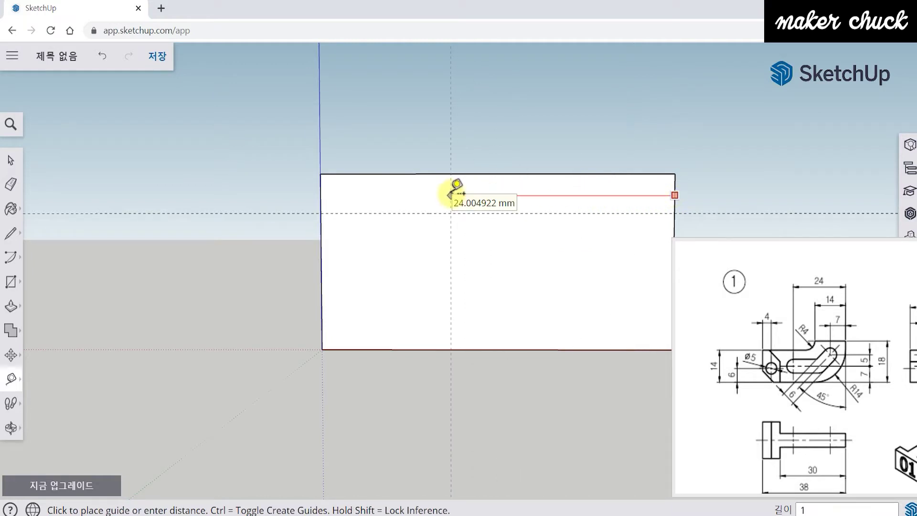
pyautogui.press('Return')
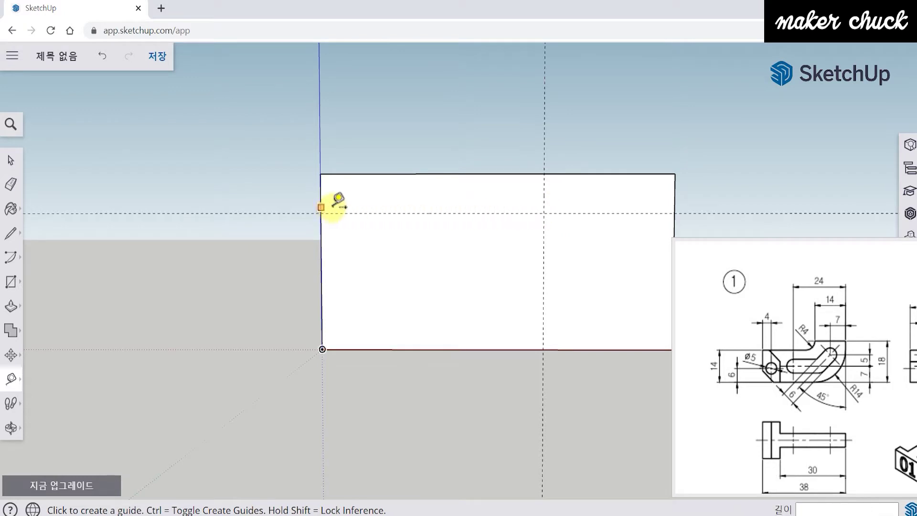
# - Cut the 24 x 4 mm upper-left corner off the rectangle with lines along the guides, and erase both guides
pyautogui.click(11, 233)
pyautogui.click(43, 219)
pyautogui.click(320, 213)
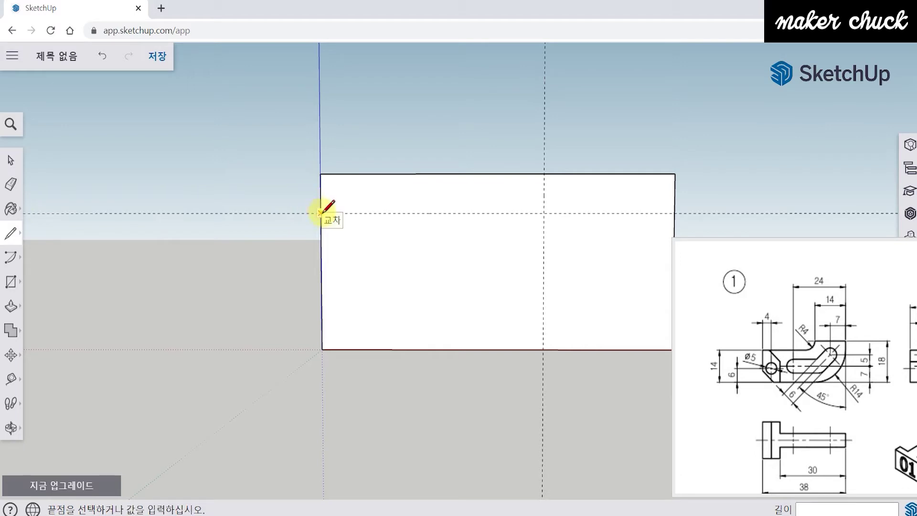
pyautogui.click(544, 213)
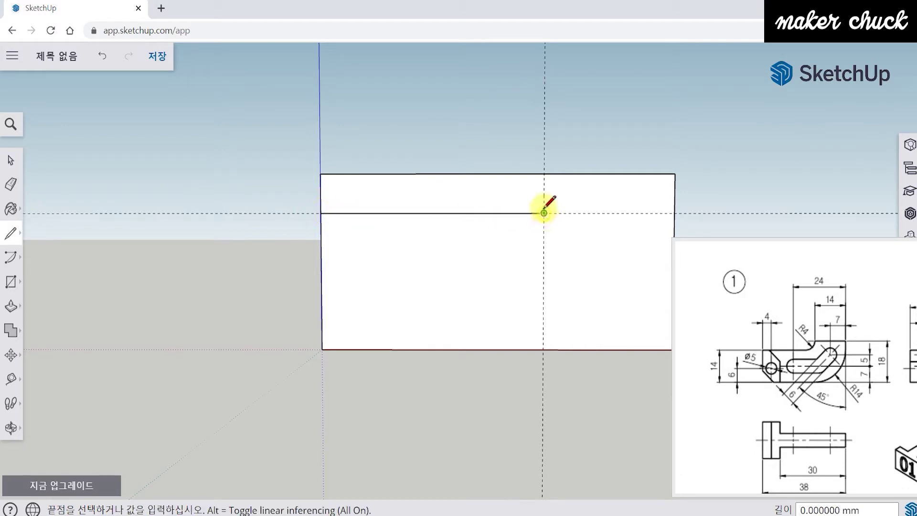
pyautogui.click(544, 174)
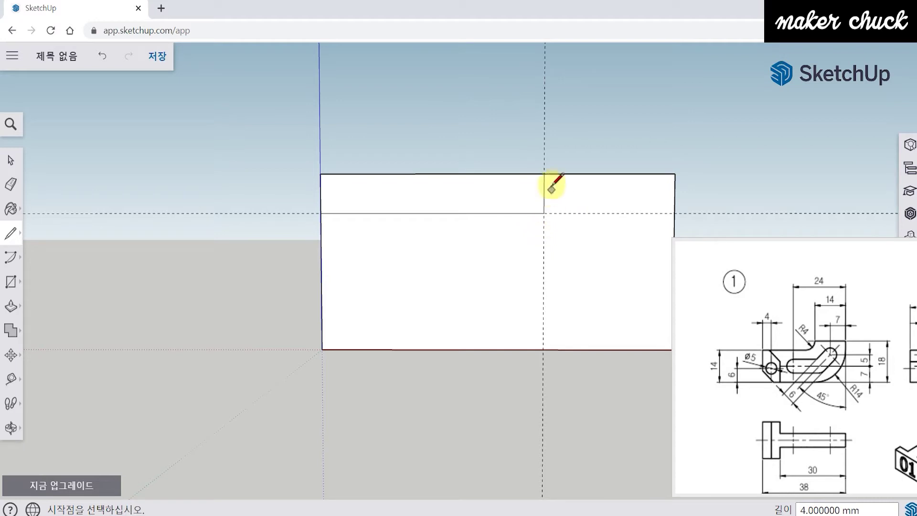
pyautogui.click(10, 184)
pyautogui.moveTo(333, 178)
pyautogui.mouseDown()
pyautogui.moveTo(346, 174)
pyautogui.moveTo(317, 179)
pyautogui.mouseUp()
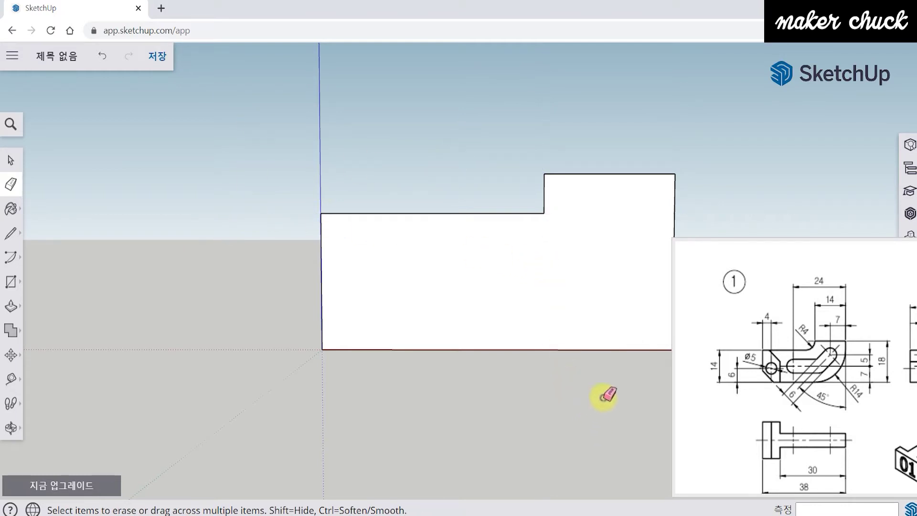
# - Examine the slot and arc dimensions of part 1 in the reference drawing against the stepped profile
pyautogui.scroll(-1, 654, 342)
pyautogui.scroll(1, 665, 323)
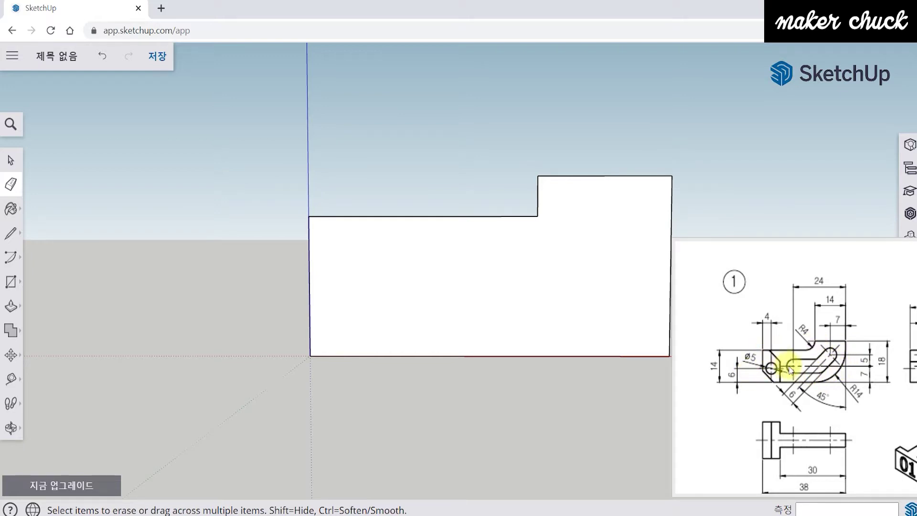
pyautogui.click(816, 361)
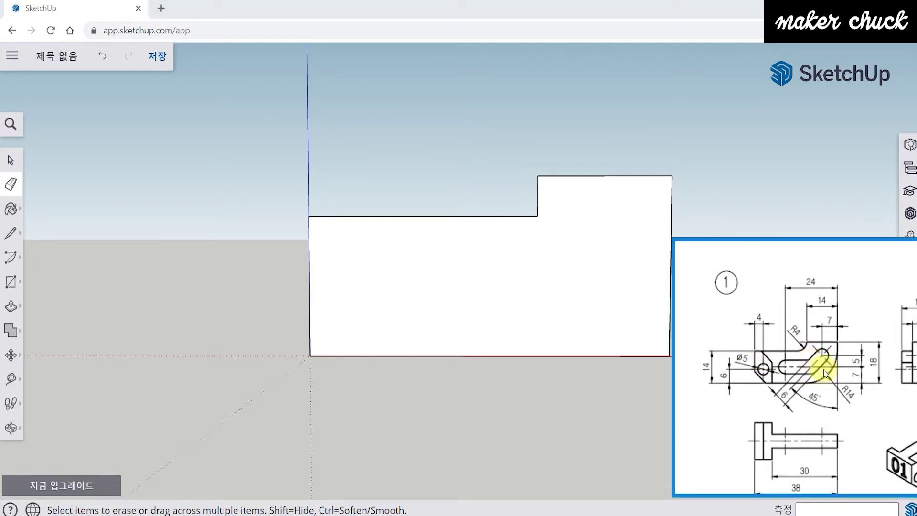
pyautogui.scroll(2, 826, 368)
pyautogui.scroll(3, 831, 377)
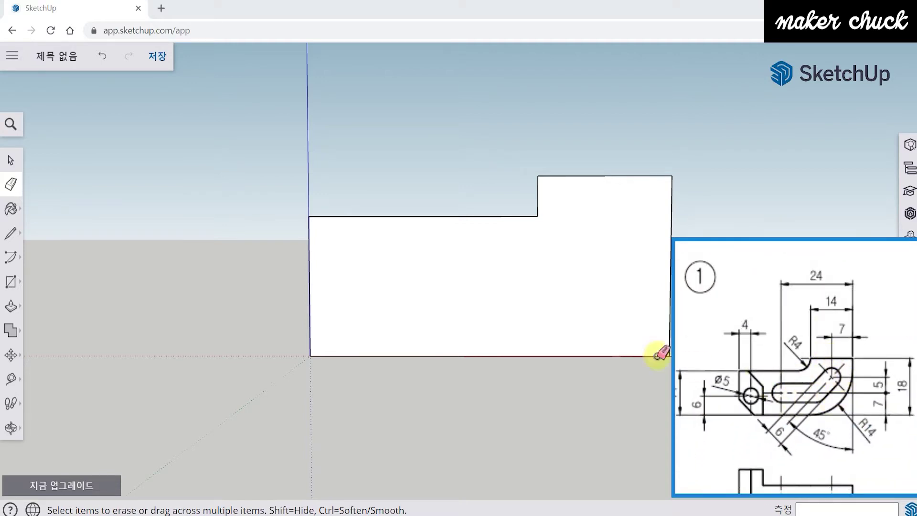
pyautogui.moveTo(578, 312)
pyautogui.mouseDown(button='middle')
pyautogui.moveTo(497, 328)
pyautogui.moveTo(549, 324)
pyautogui.mouseUp(button='middle')
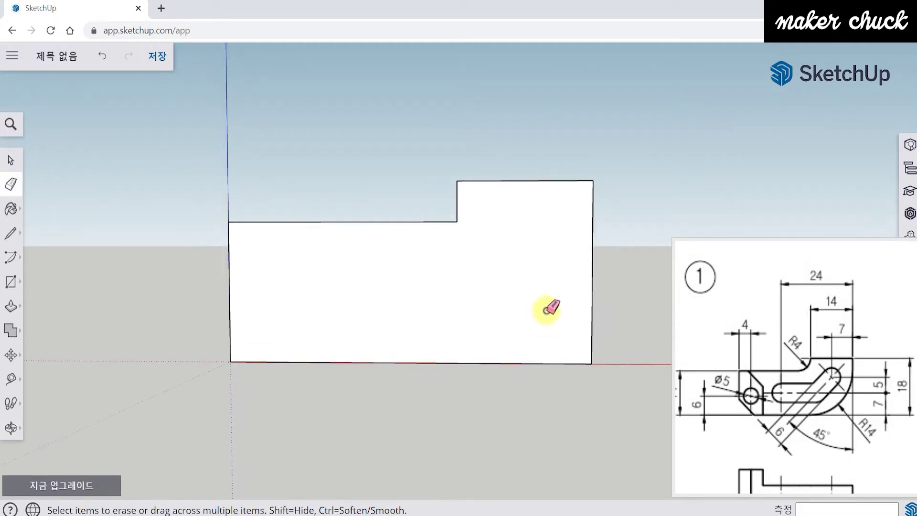
pyautogui.scroll(1, 545, 308)
pyautogui.scroll(5, 811, 397)
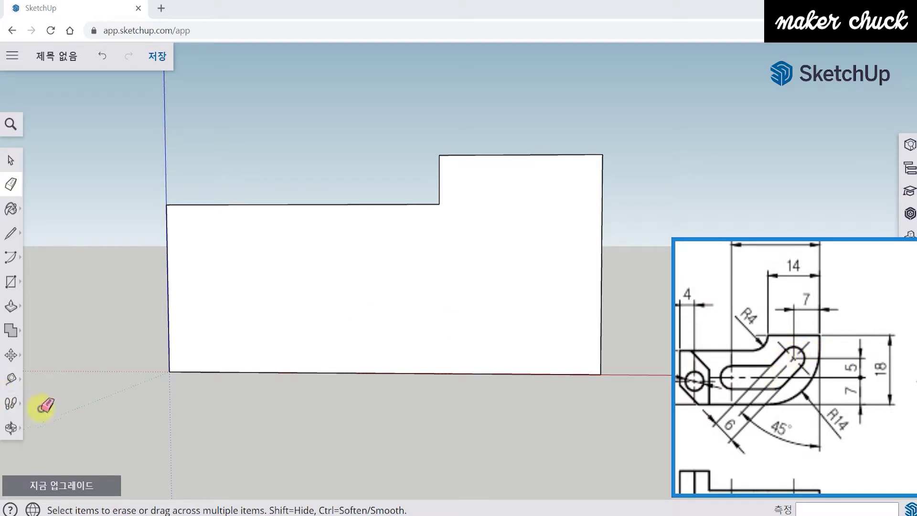
# - Place a vertical guide 7 mm in from the profile's right edge and a horizontal guide 6 mm below its top edge
pyautogui.click(9, 384)
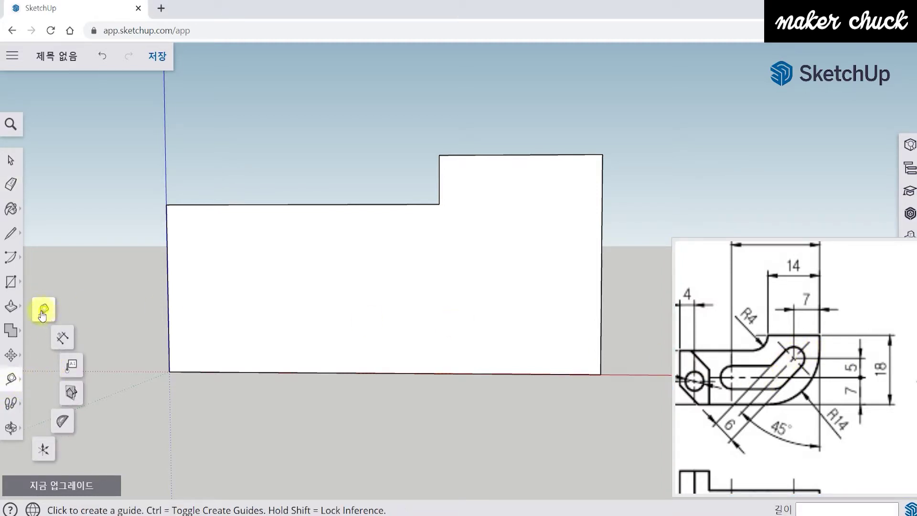
pyautogui.click(602, 193)
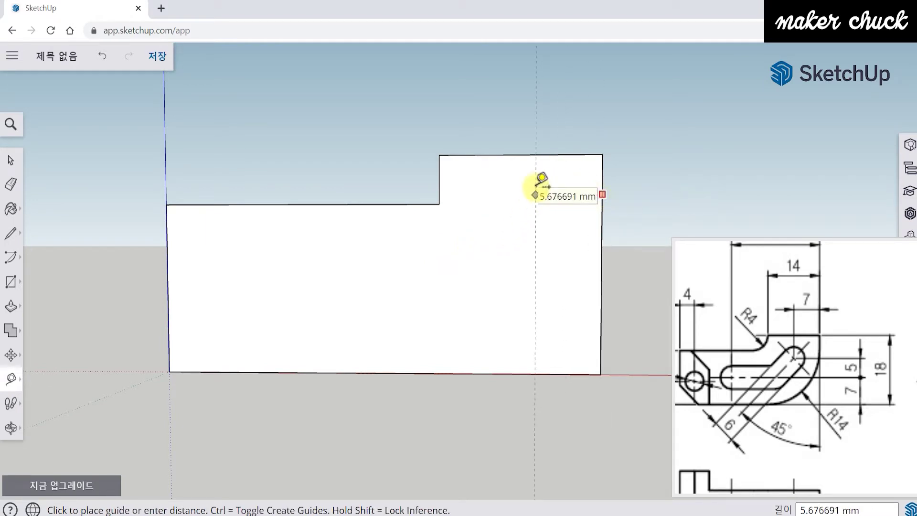
pyautogui.write('7')
pyautogui.press('Return')
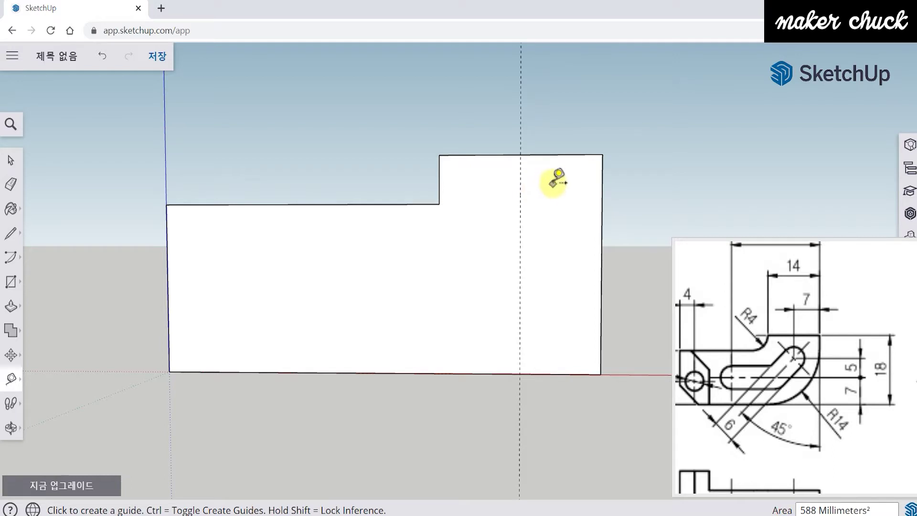
pyautogui.click(559, 155)
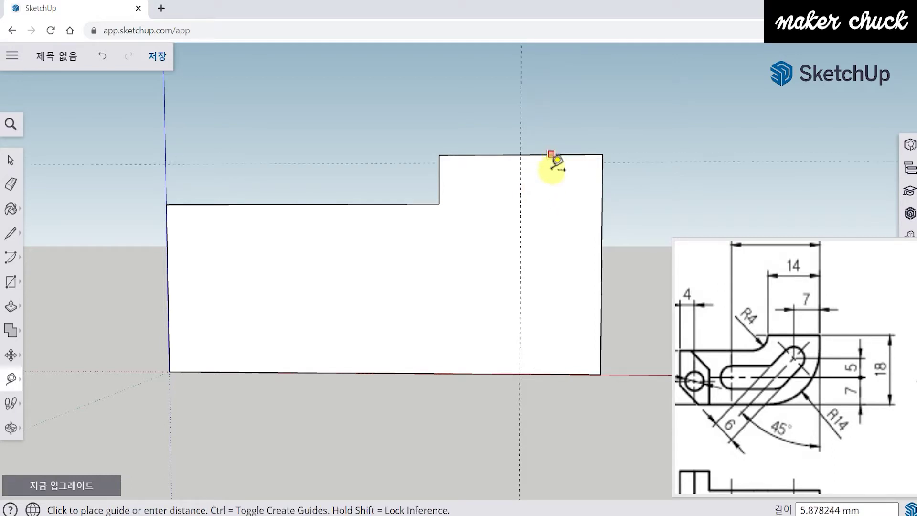
pyautogui.write('6')
pyautogui.press('Return')
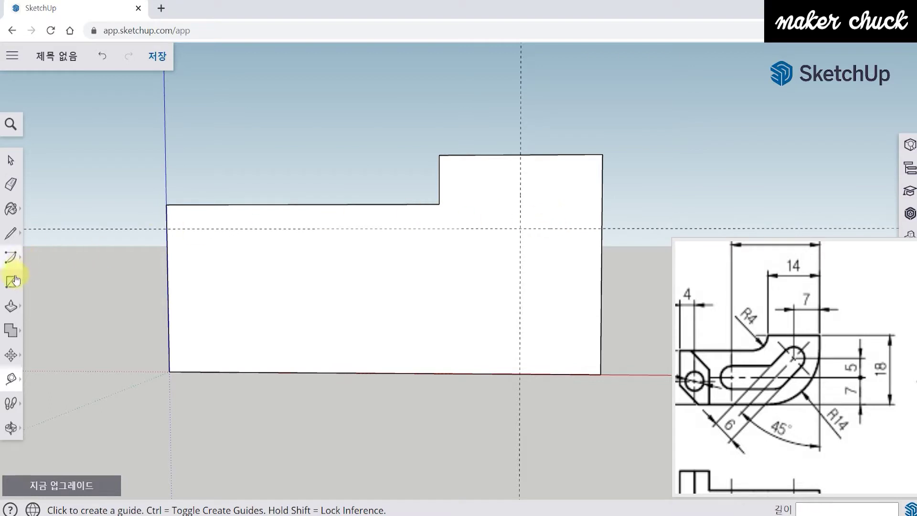
# - Draw a circle of radius 3 mm centred where the two guides cross
pyautogui.click(10, 282)
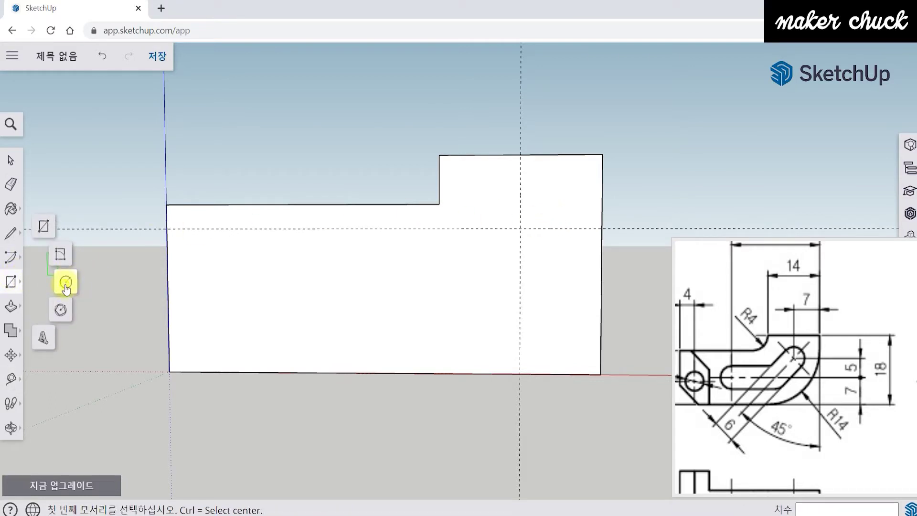
pyautogui.click(66, 283)
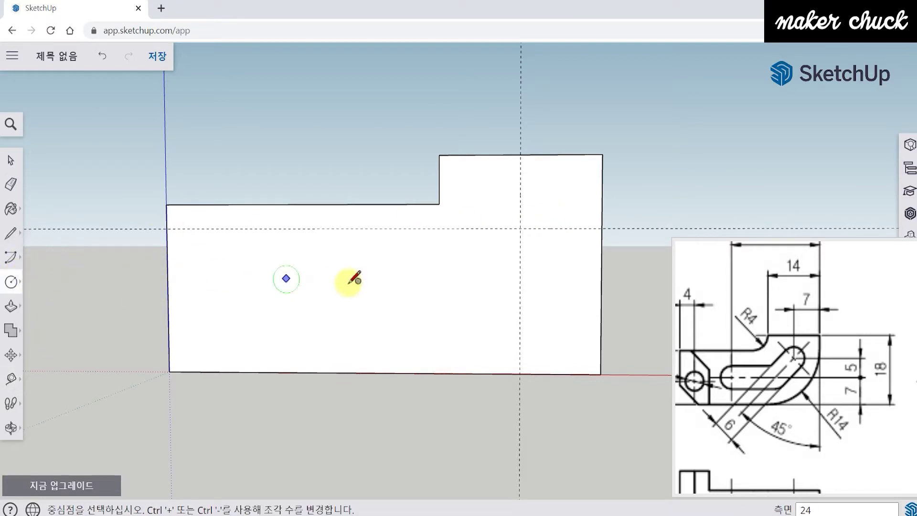
pyautogui.click(520, 229)
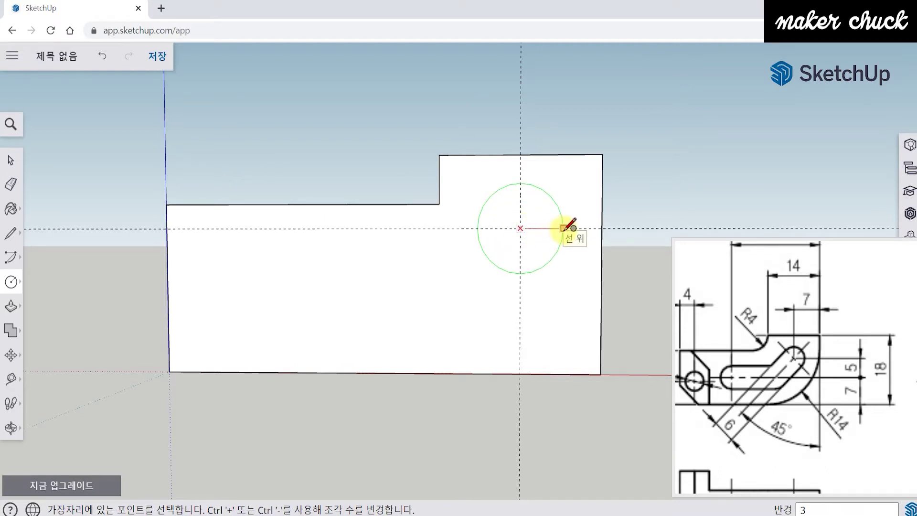
pyautogui.press('Return')
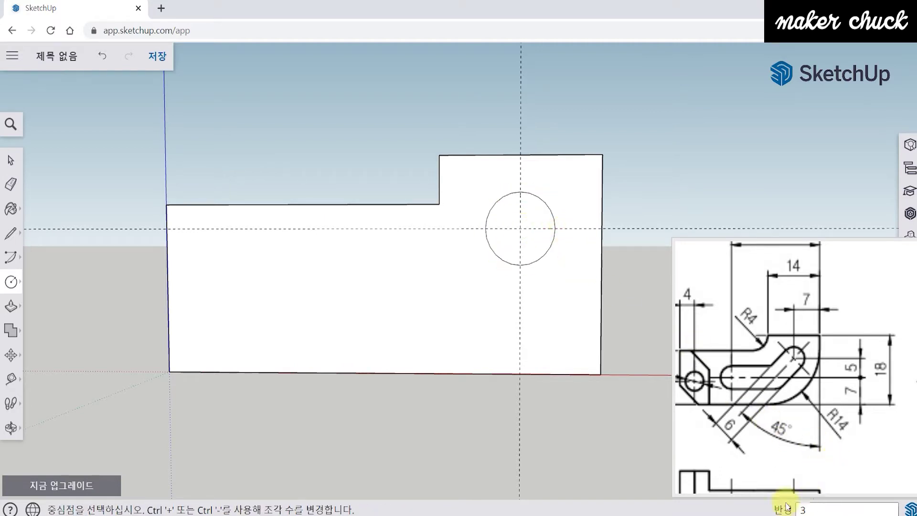
# - Place a vertical guide 24 mm in from the profile's right edge for the slot's left end, following the reference drawing
pyautogui.moveTo(380, 334); pyautogui.dragTo(421, 339, button='middle')
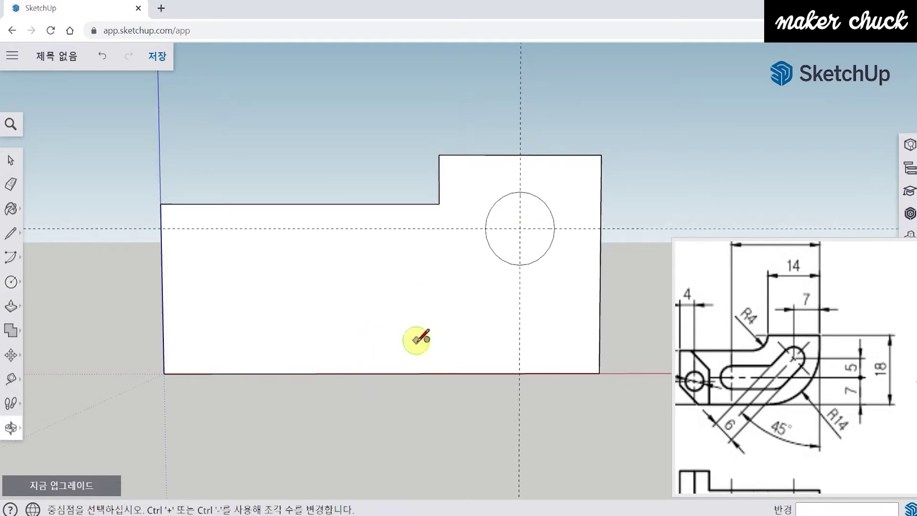
pyautogui.moveTo(740, 374); pyautogui.dragTo(761, 389)
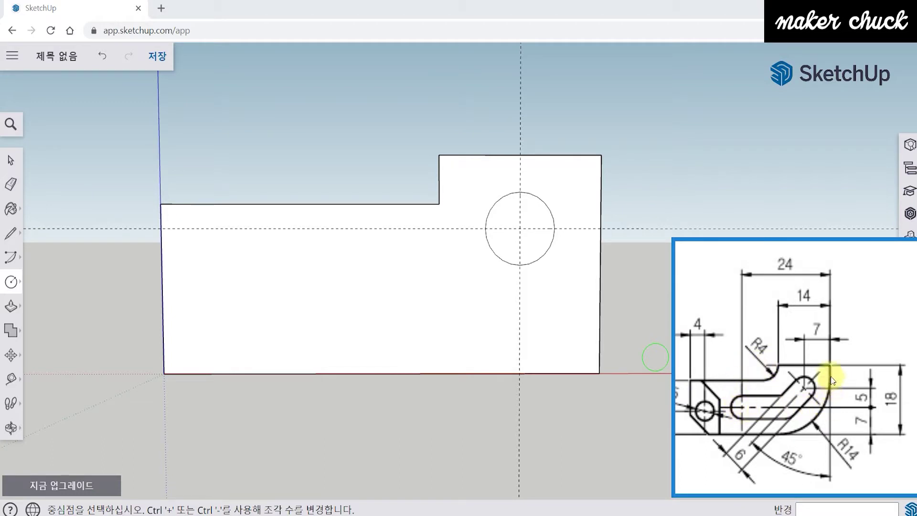
pyautogui.moveTo(795, 307)
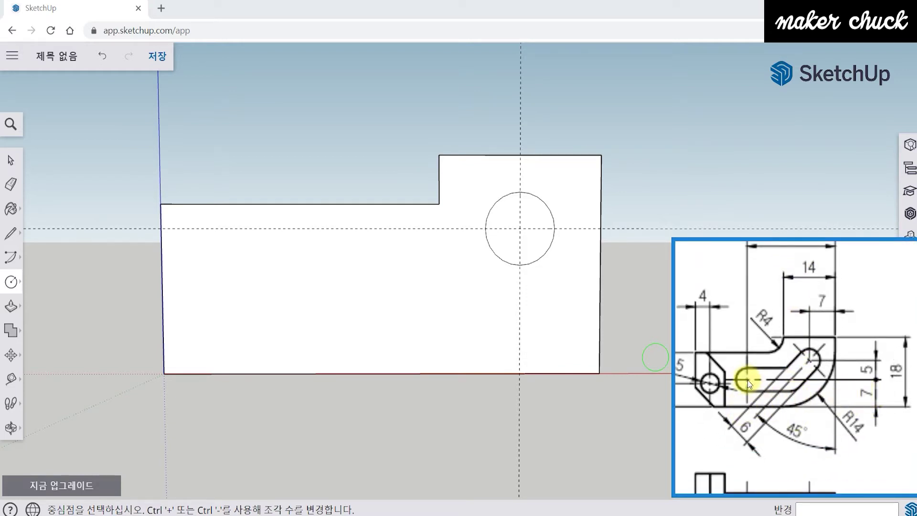
pyautogui.moveTo(748, 307)
pyautogui.scroll(-1, 792, 401)
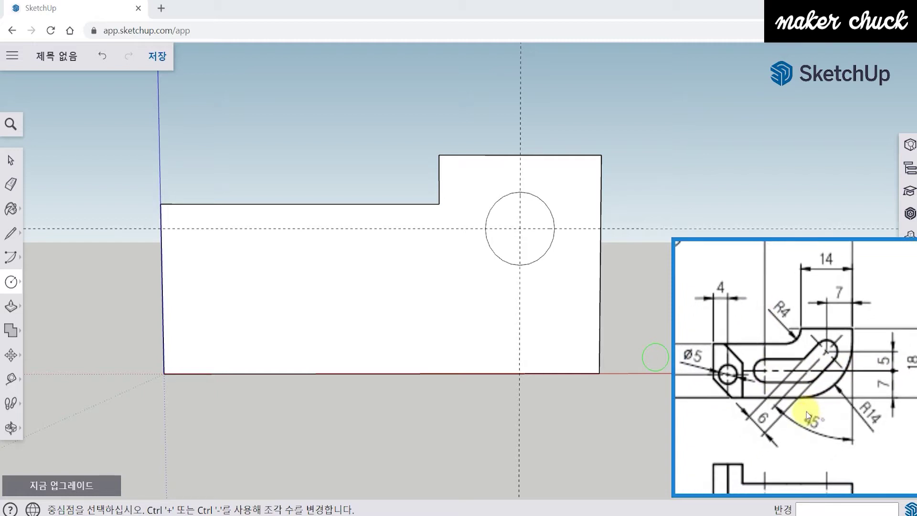
pyautogui.scroll(2, 785, 413)
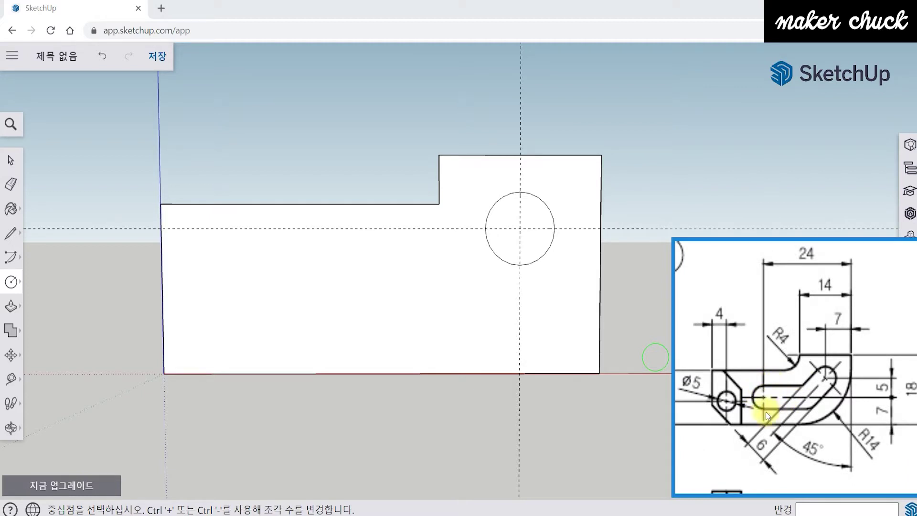
pyautogui.click(11, 381)
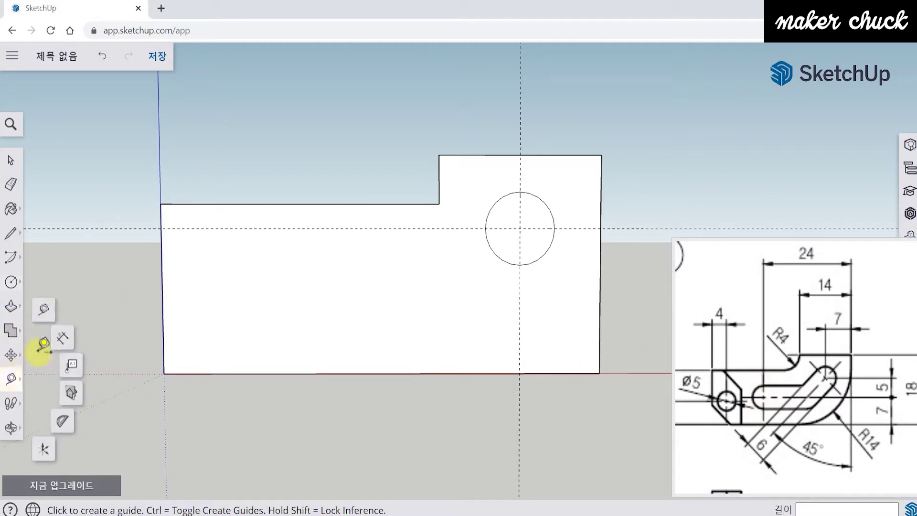
pyautogui.click(43, 312)
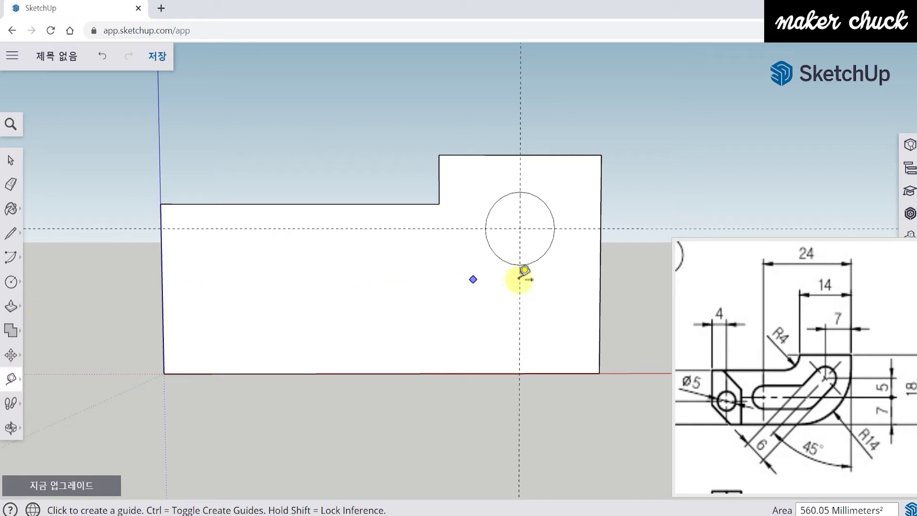
pyautogui.click(600, 280)
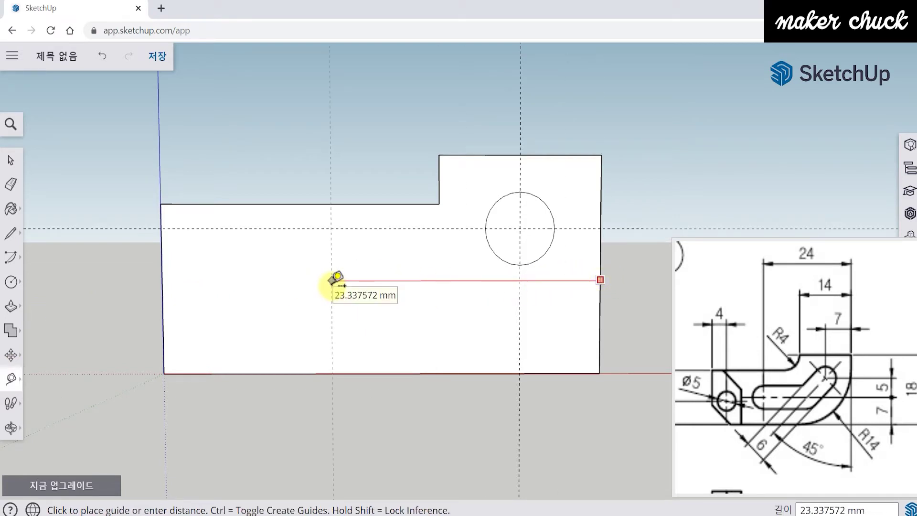
pyautogui.write('24')
pyautogui.press('Return')
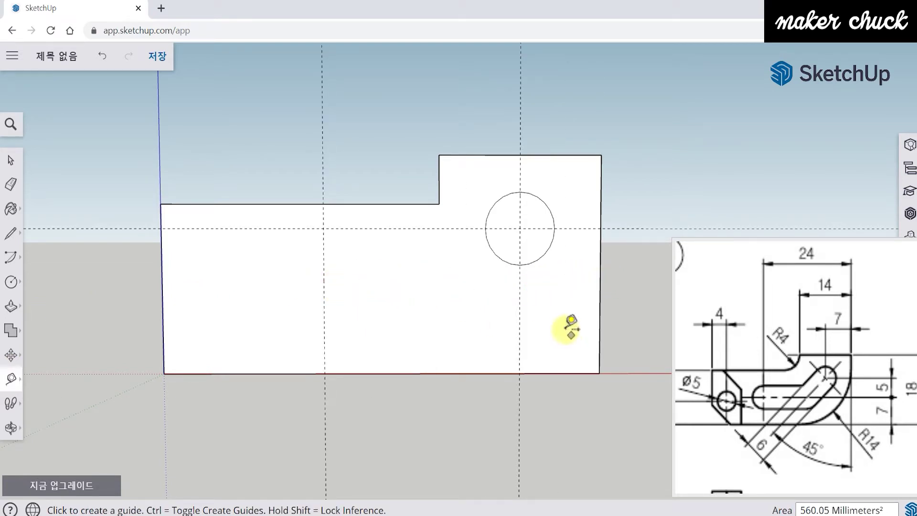
# - Place a horizontal guide 7 mm above the profile's bottom edge for the centreline of the slot's horizontal part
pyautogui.click(474, 372)
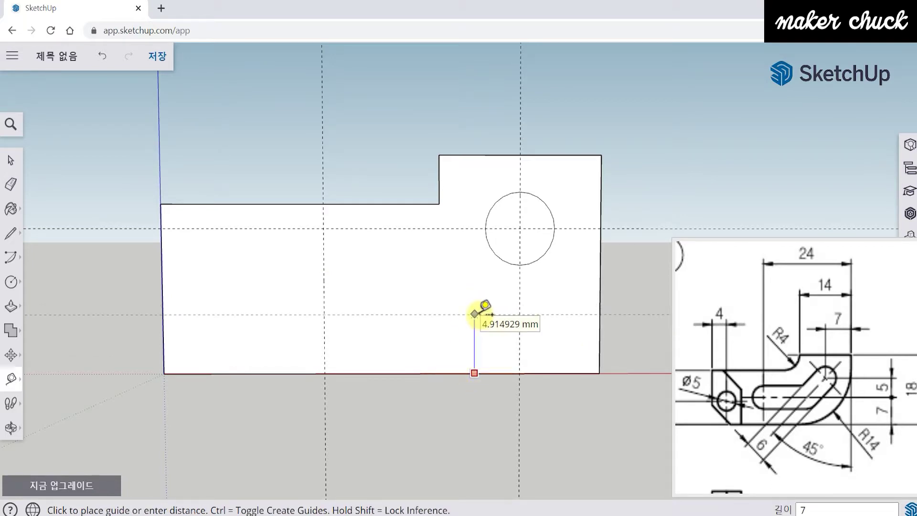
pyautogui.write('7')
pyautogui.press('Return')
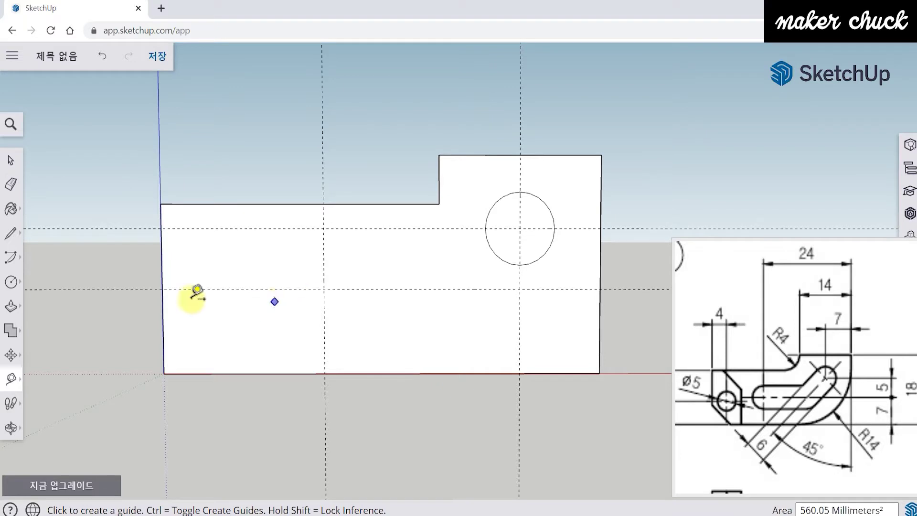
# - Draw a circle of radius 3 mm centred where the 24 mm vertical guide crosses the lower horizontal guide
pyautogui.click(13, 283)
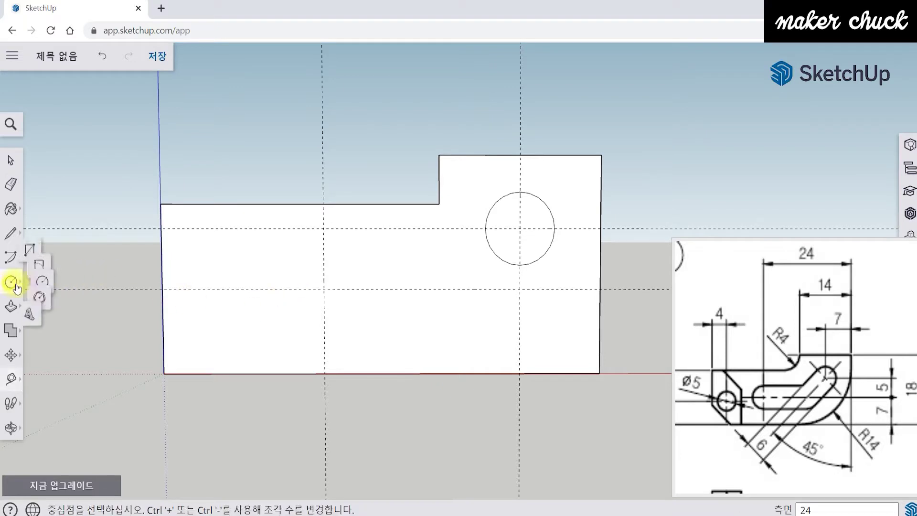
pyautogui.click(323, 289)
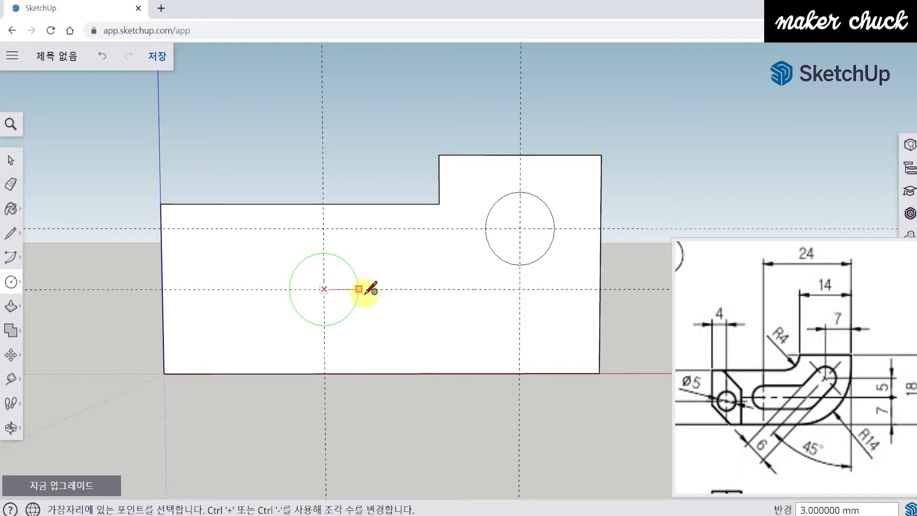
pyautogui.write('3')
pyautogui.press('Return')
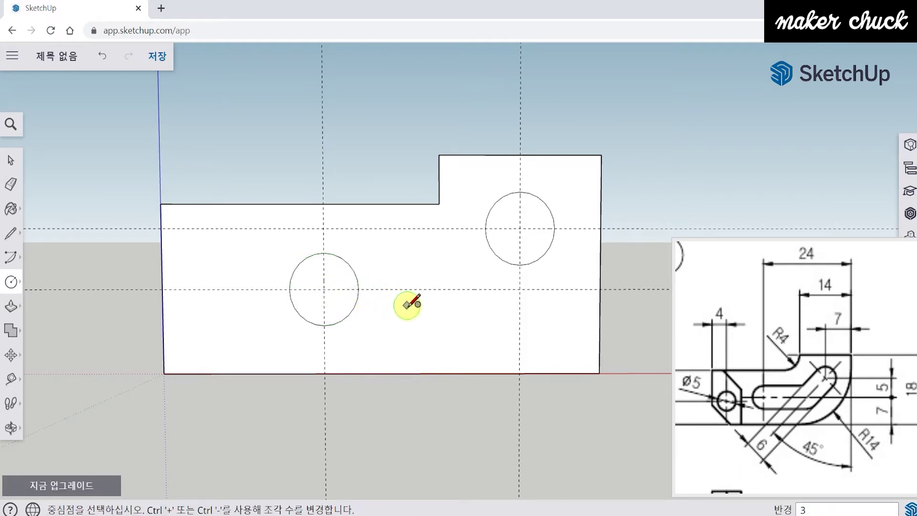
# - Draw a horizontal line from the top of the left circle, ending just short of the right circle
pyautogui.scroll(2, 508, 248)
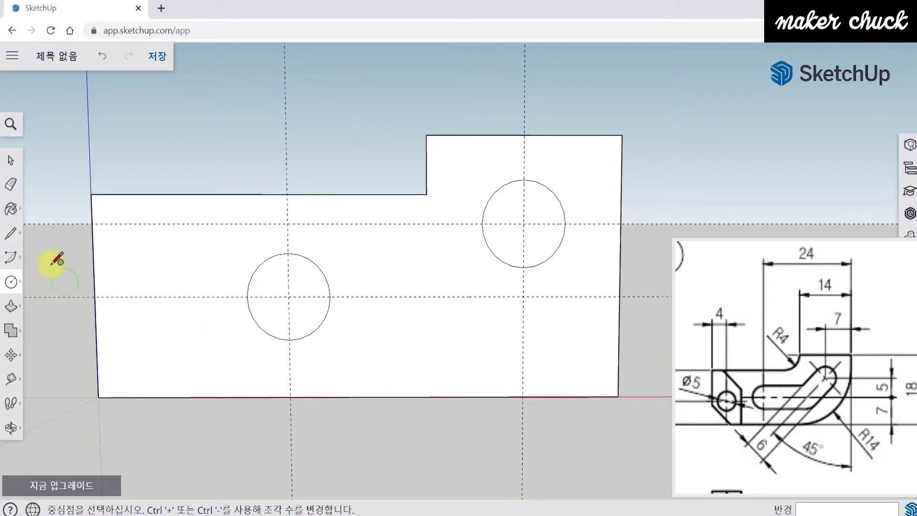
pyautogui.click(11, 233)
pyautogui.click(53, 221)
pyautogui.scroll(3, 309, 279)
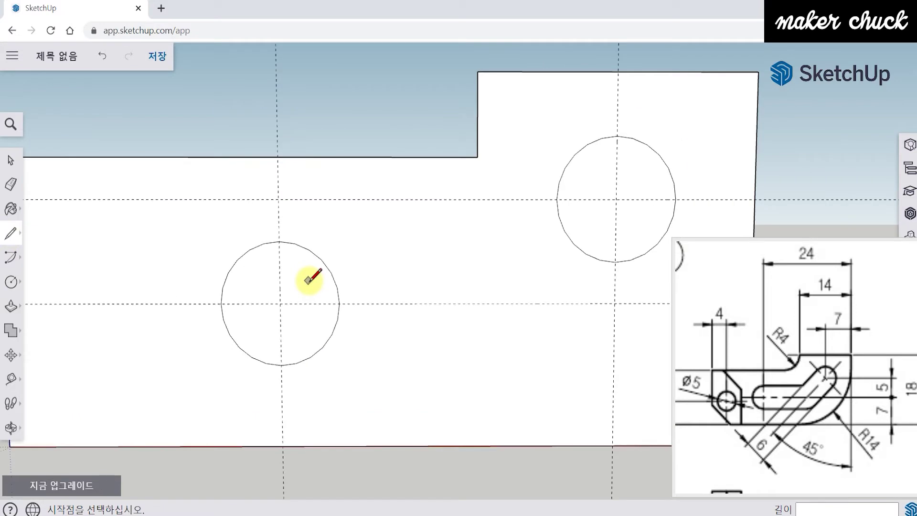
pyautogui.click(279, 241)
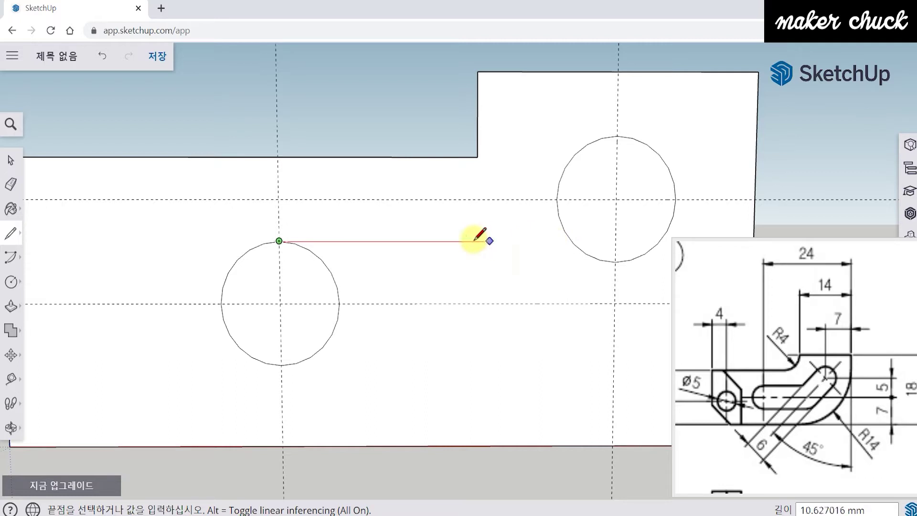
pyautogui.click(559, 241)
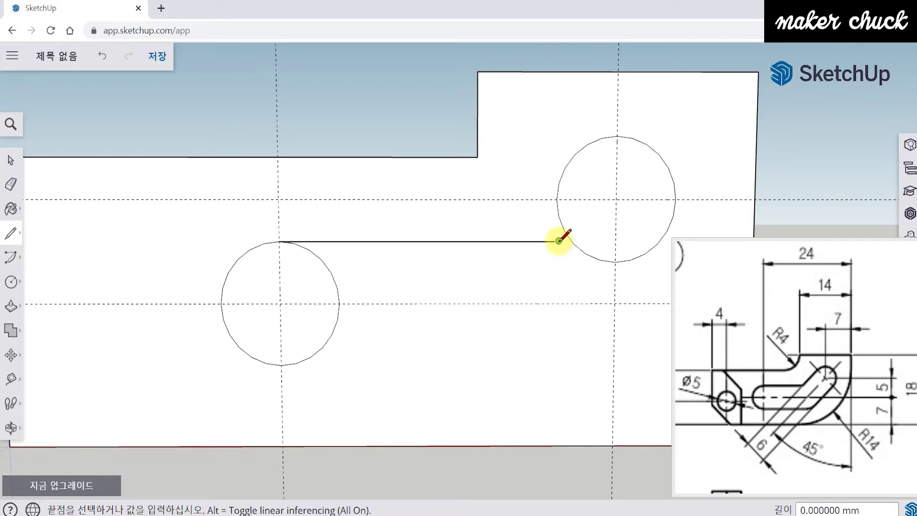
pyautogui.press('space')
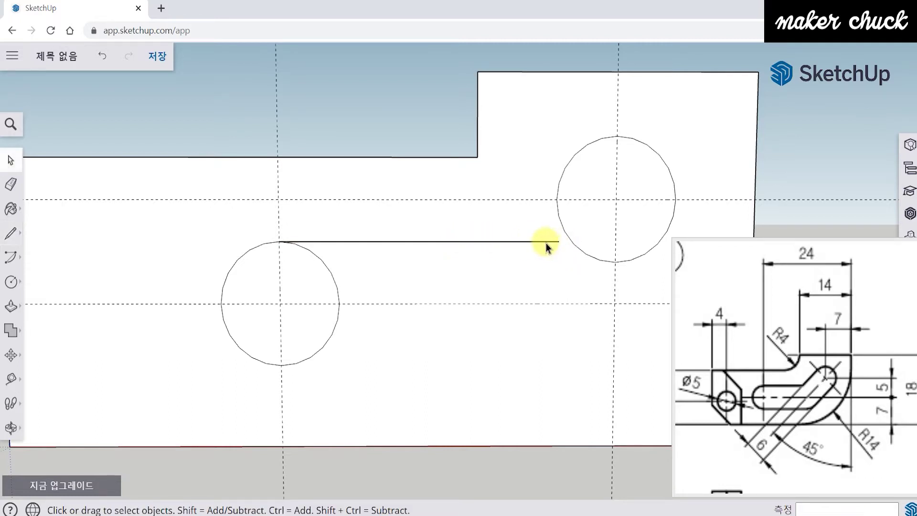
# - Draw a horizontal line from the bottom of the left circle, ending a little beyond the end of the upper line
pyautogui.click(11, 233)
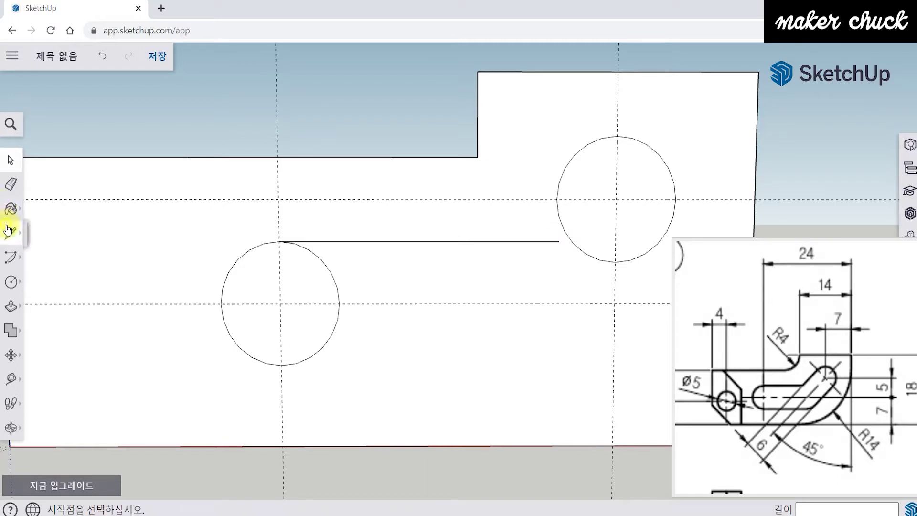
pyautogui.click(282, 365)
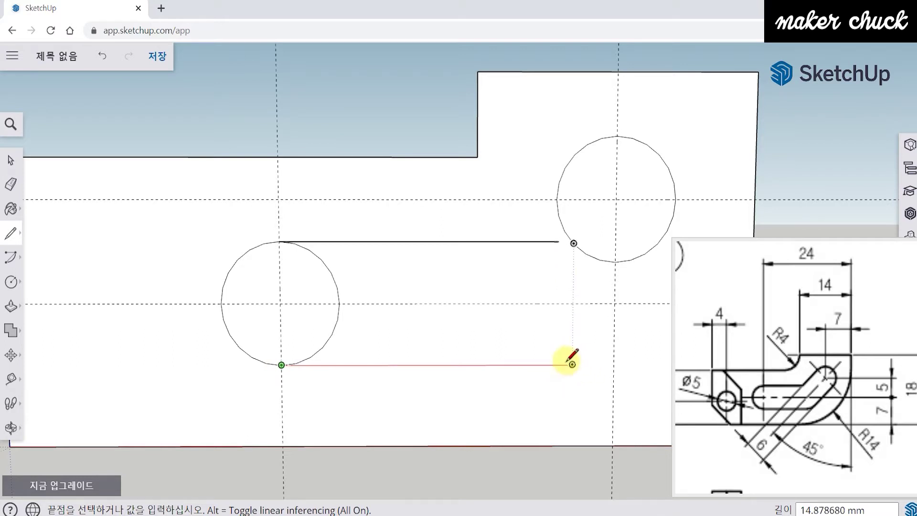
pyautogui.click(597, 365)
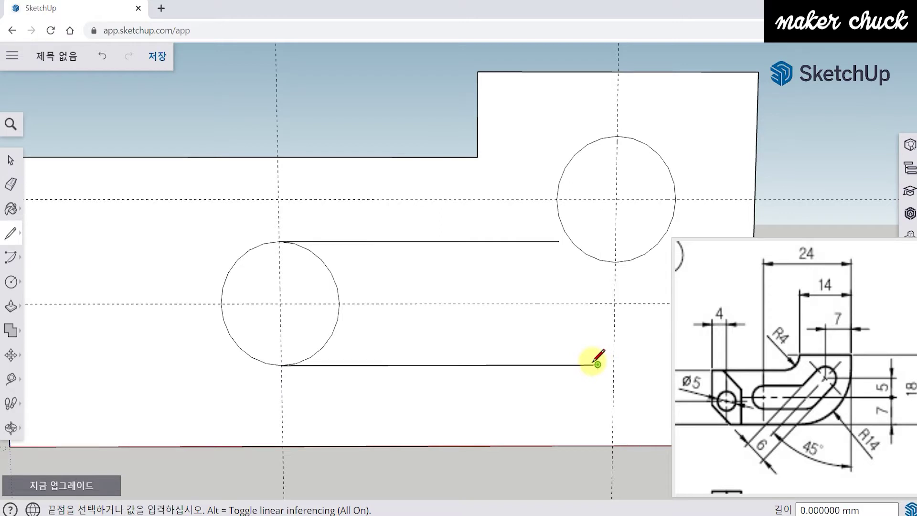
pyautogui.press('space')
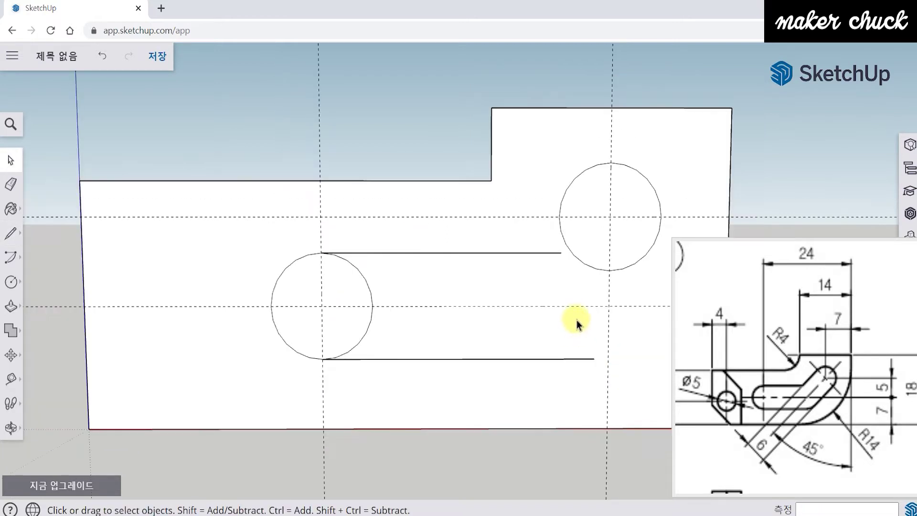
# - Check the 45° slot in the reference drawing and draw a vertical diameter line through the right circle
pyautogui.press('o')
pyautogui.moveTo(600, 307); pyautogui.dragTo(535, 302)
pyautogui.press('space')
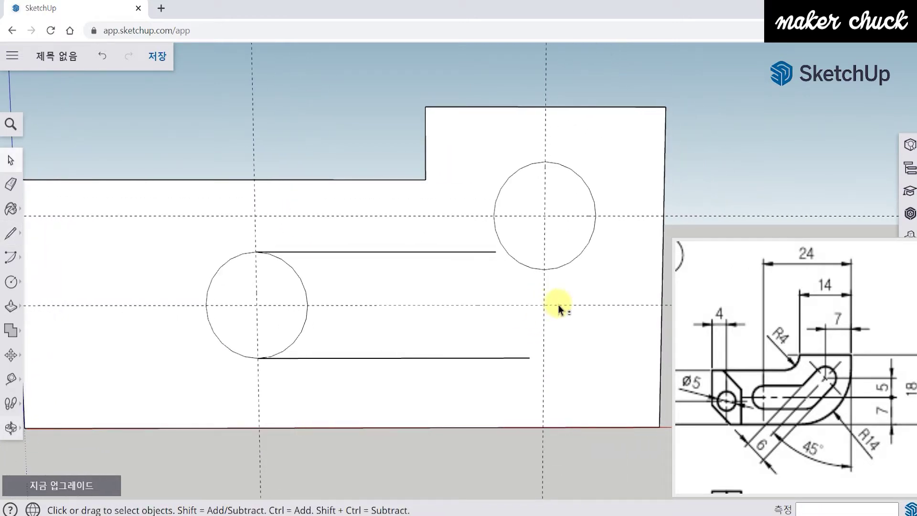
pyautogui.click(818, 384)
pyautogui.scroll(-1, 834, 370)
pyautogui.scroll(4, 835, 370)
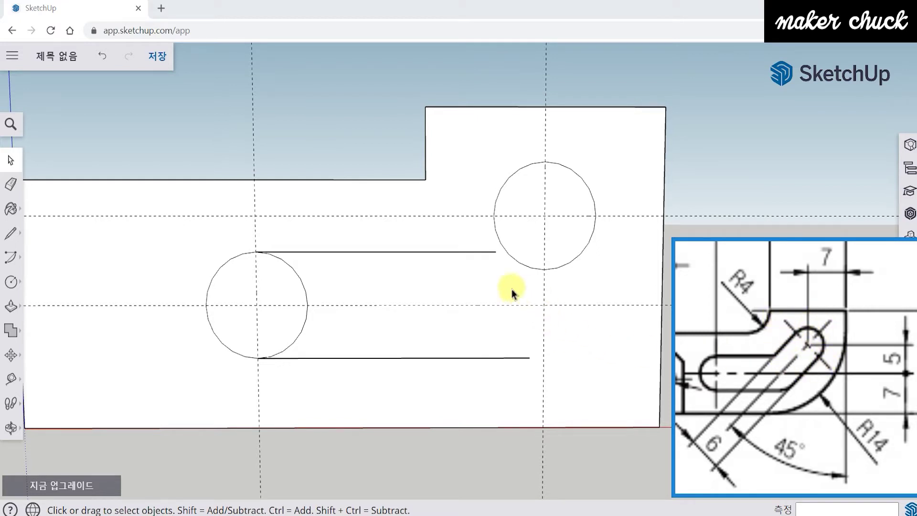
pyautogui.click(11, 235)
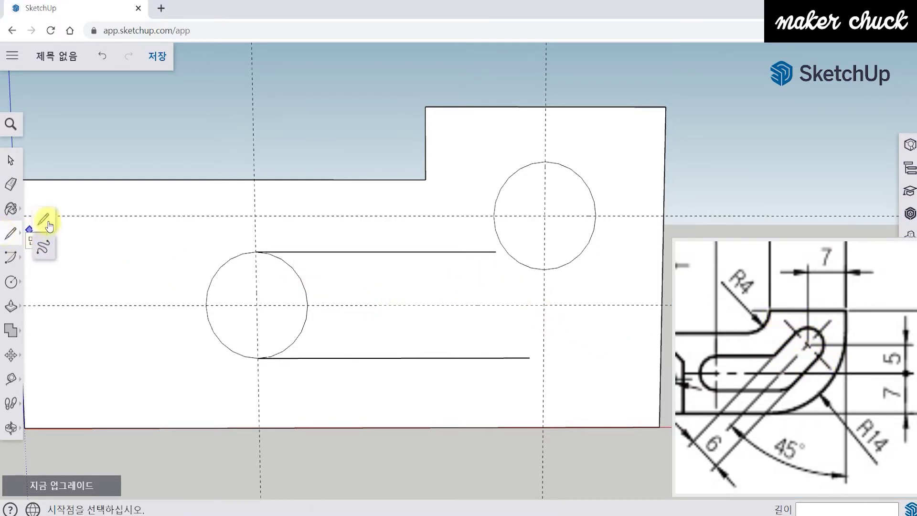
pyautogui.click(49, 224)
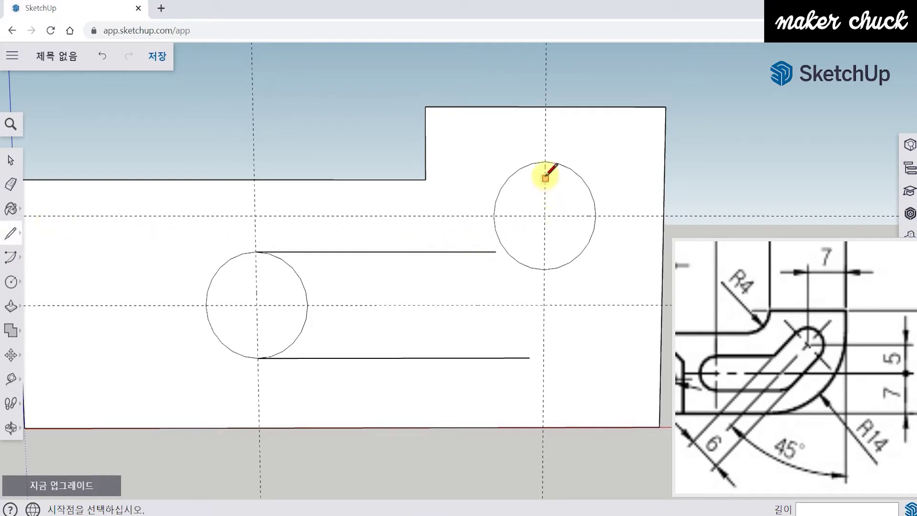
pyautogui.click(545, 161)
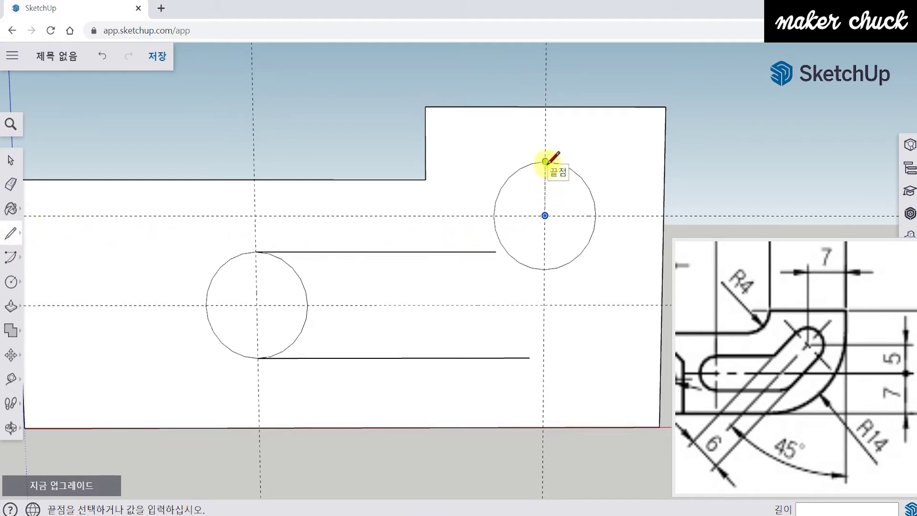
pyautogui.click(544, 269)
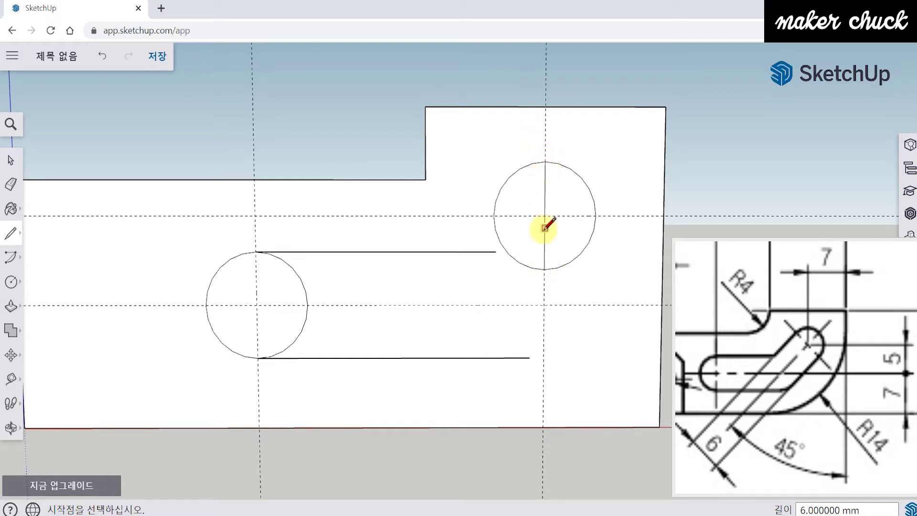
pyautogui.keyDown('shift'); pyautogui.moveTo(557, 255); pyautogui.dragTo(495, 256, button='middle'); pyautogui.keyUp('shift')
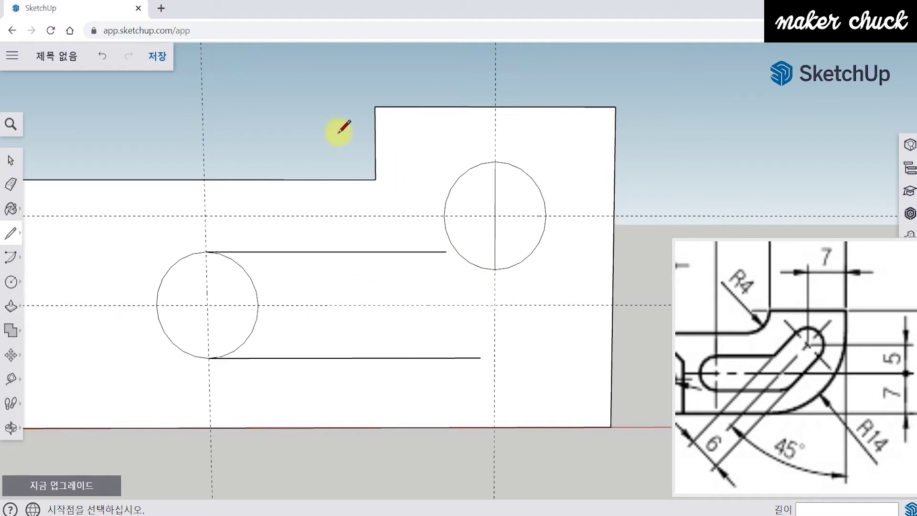
# - Rotate the right circle's diameter line by 135° about the circle's centre, so it lies square to the angled slot
pyautogui.press('space')
pyautogui.click(495, 196)
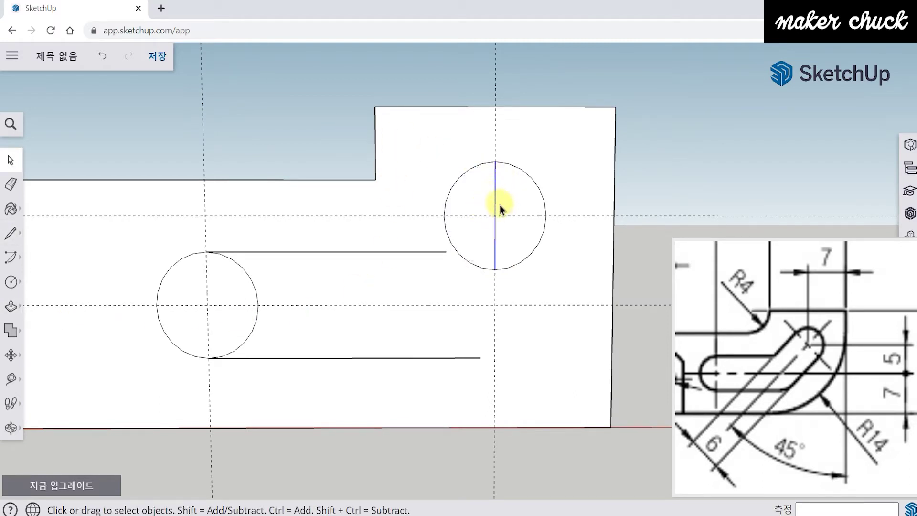
pyautogui.click(11, 359)
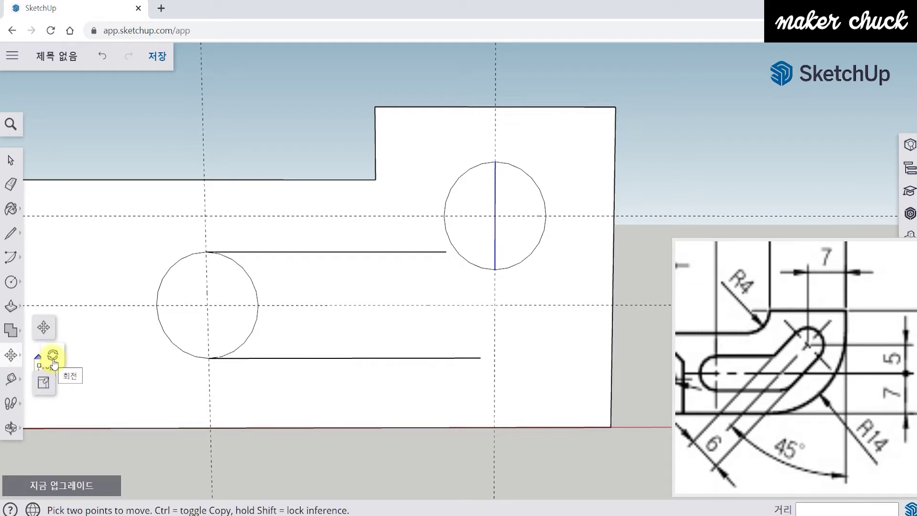
pyautogui.click(53, 362)
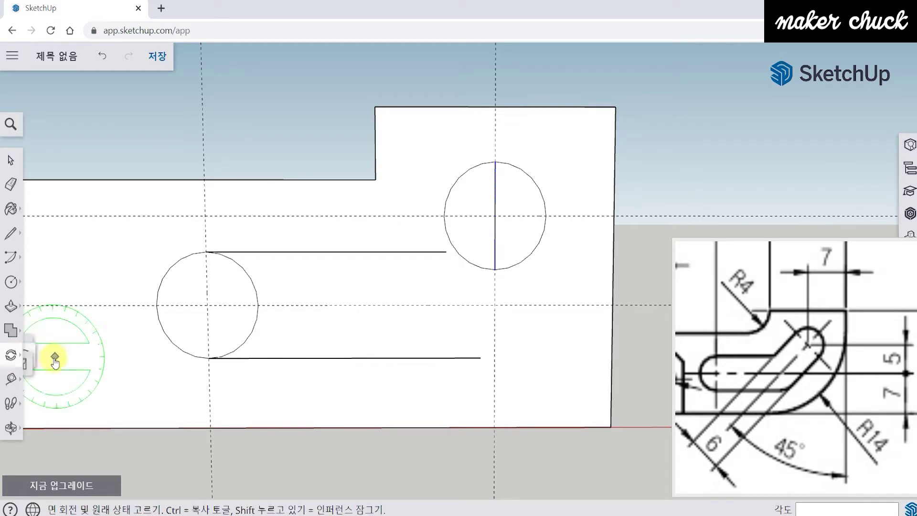
pyautogui.click(495, 216)
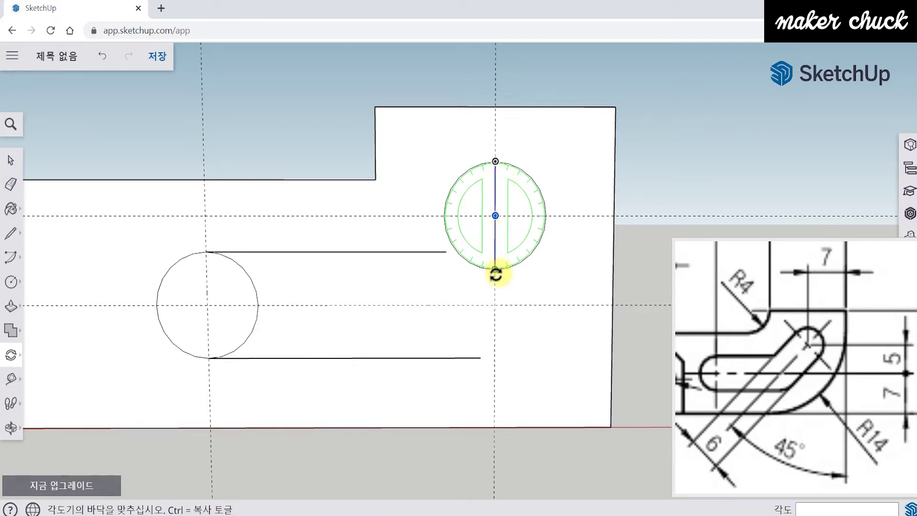
pyautogui.click(495, 163)
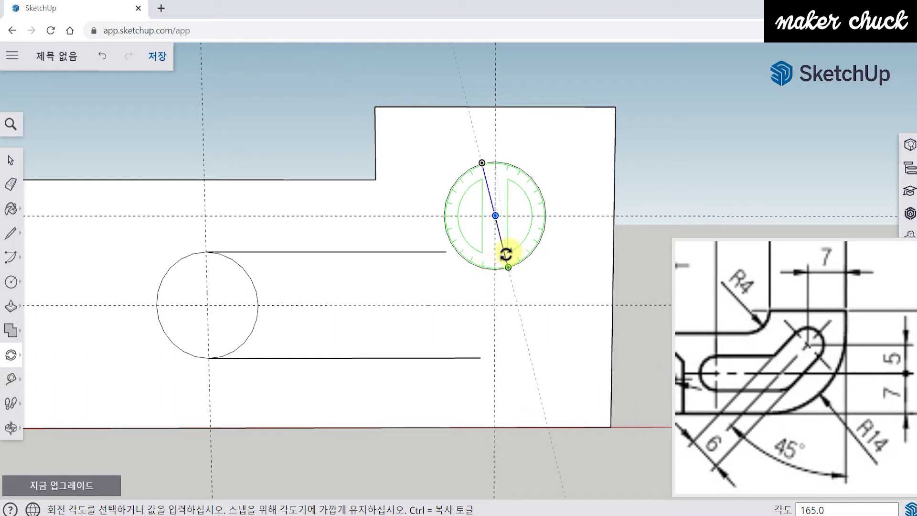
pyautogui.press('Return')
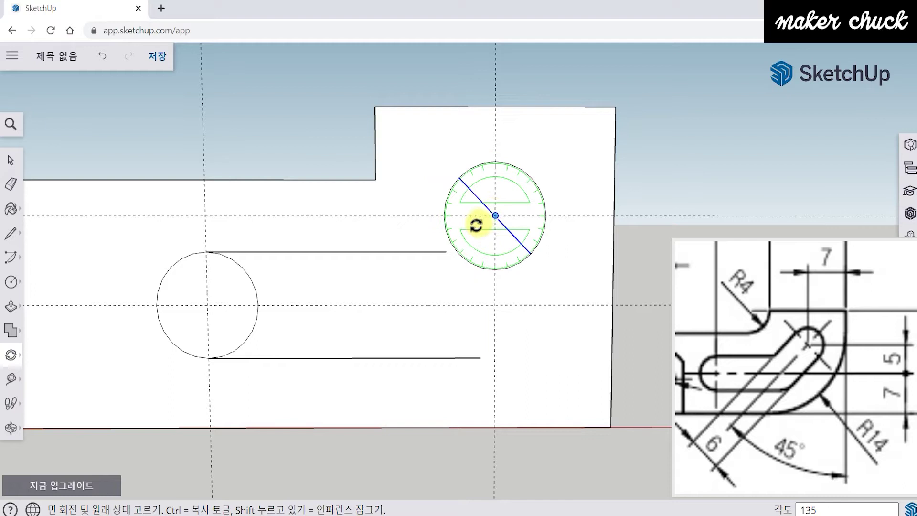
pyautogui.click(16, 163)
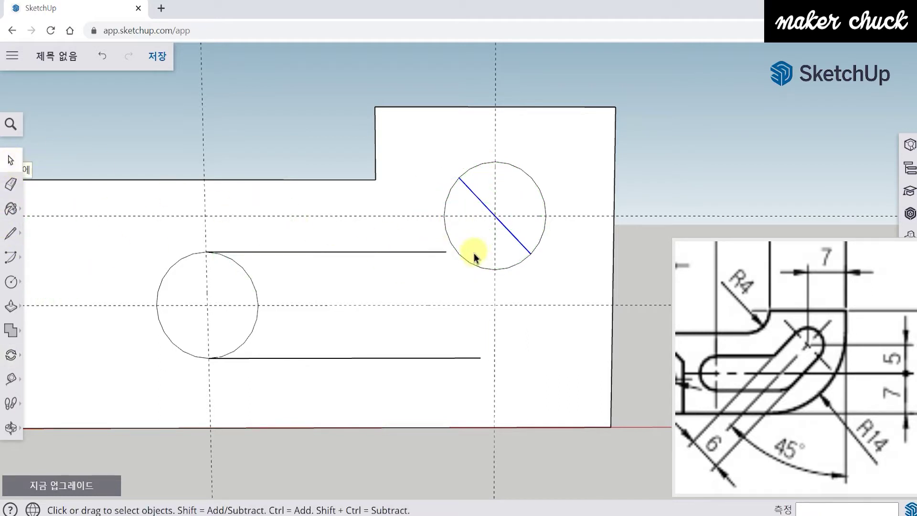
# - Draw a rotated rectangle on the tilted 6 mm diameter line, extending about 11.8 mm down to the left across both horizontal lines
pyautogui.press('o')
pyautogui.moveTo(513, 250); pyautogui.dragTo(517, 261)
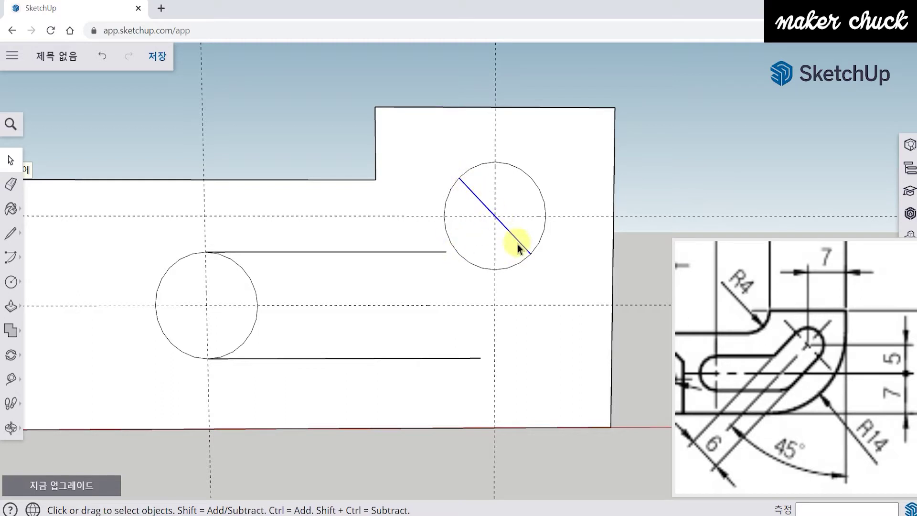
pyautogui.click(11, 281)
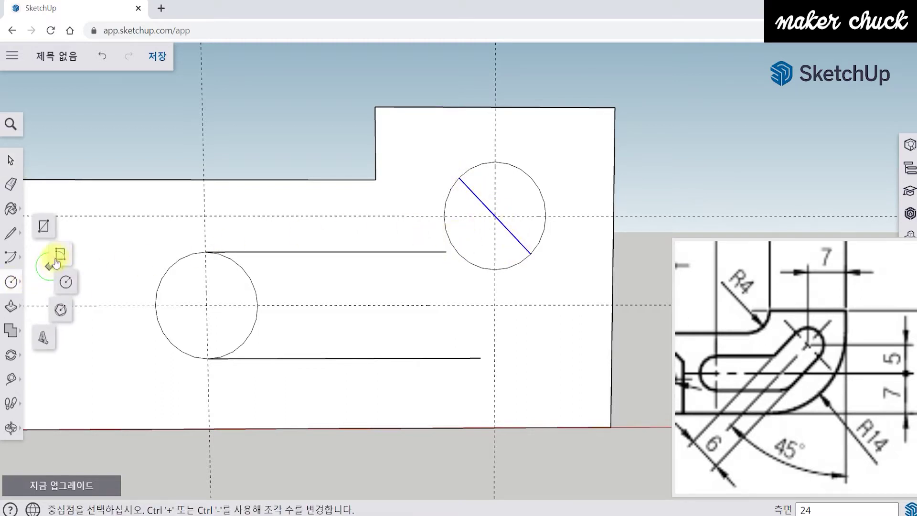
pyautogui.click(60, 257)
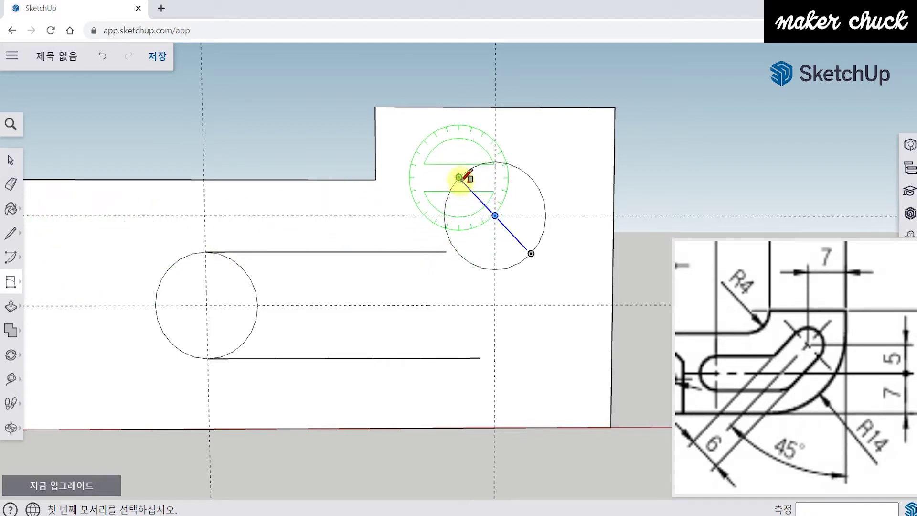
pyautogui.click(495, 216)
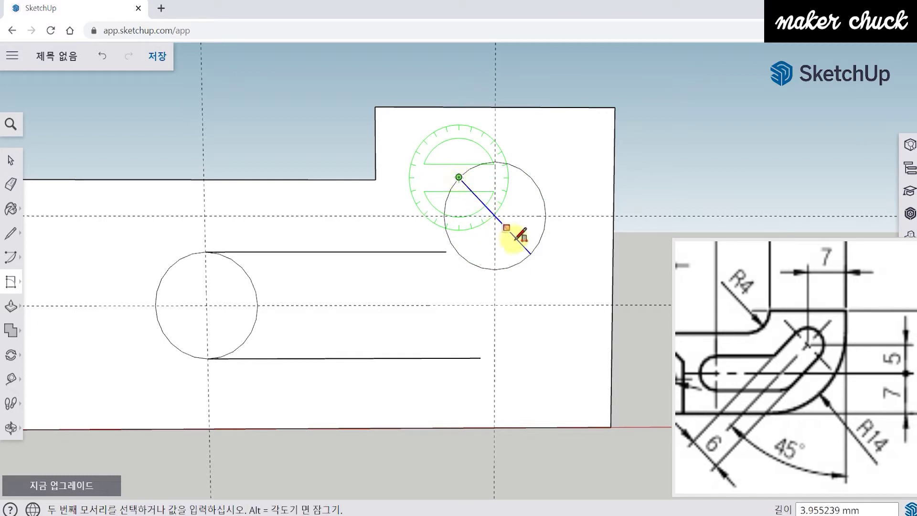
pyautogui.click(531, 253)
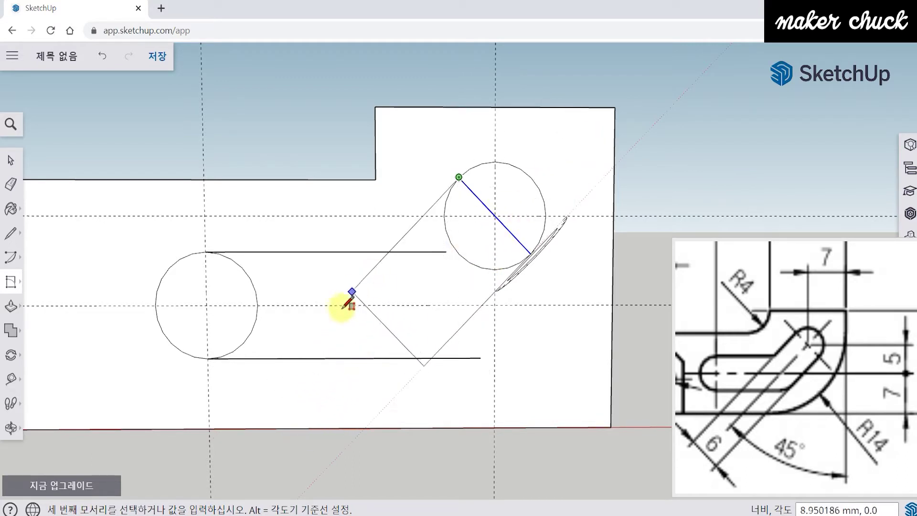
pyautogui.click(362, 371)
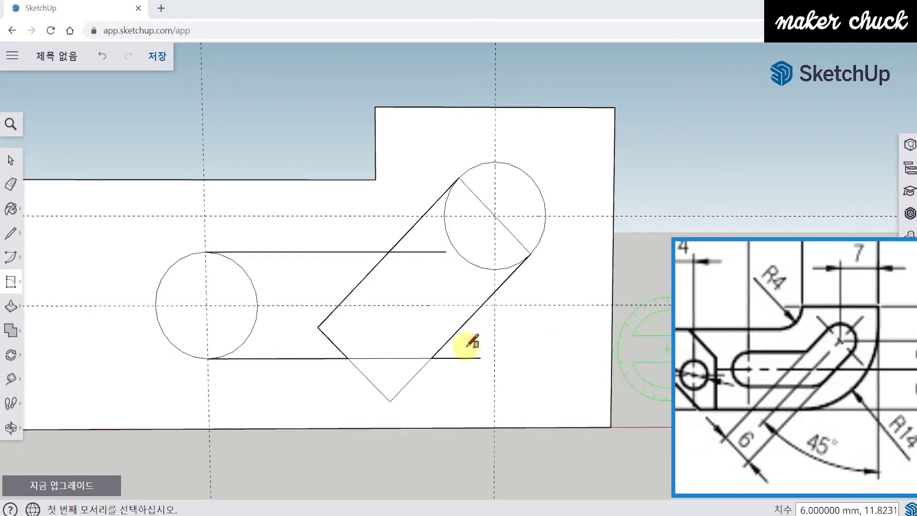
# - Erase the surplus line ends, inner circle arcs, diameter line and guides, leaving only the angled slot's outline
pyautogui.click(11, 186)
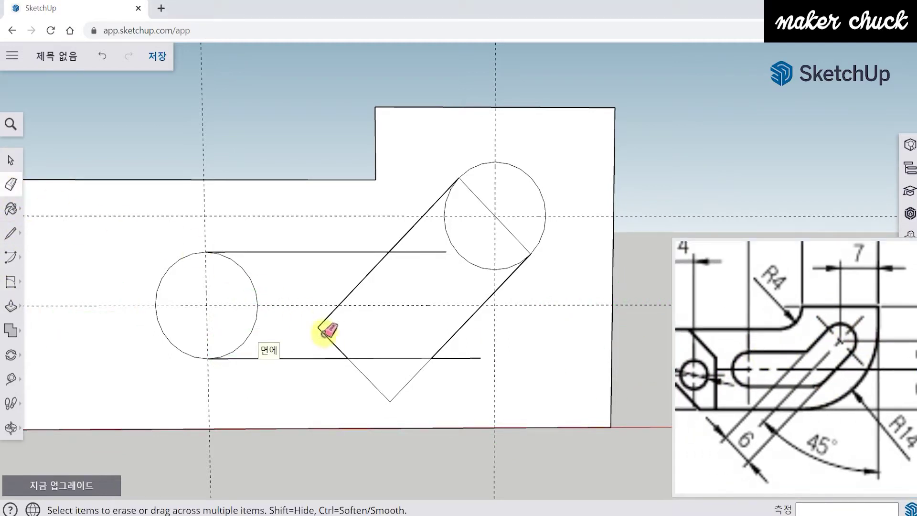
pyautogui.moveTo(468, 358); pyautogui.dragTo(375, 388)
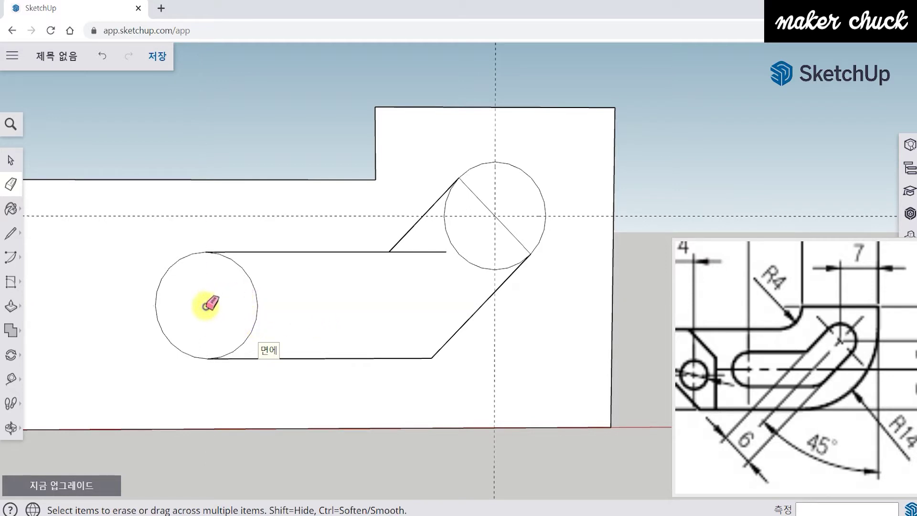
pyautogui.click(256, 312)
pyautogui.click(434, 251)
pyautogui.click(462, 215)
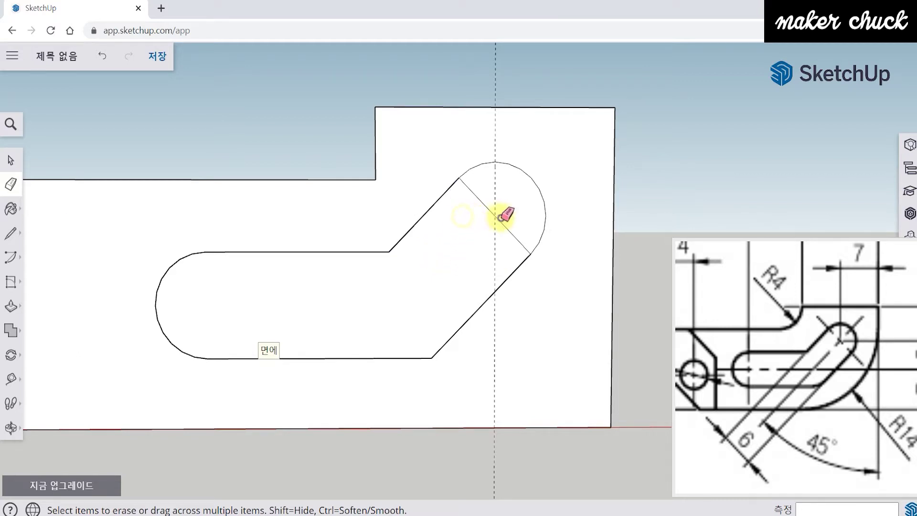
pyautogui.click(499, 220)
# - Select the profile face inside the slot outline to check whether the slot is a separate face
pyautogui.press('o')
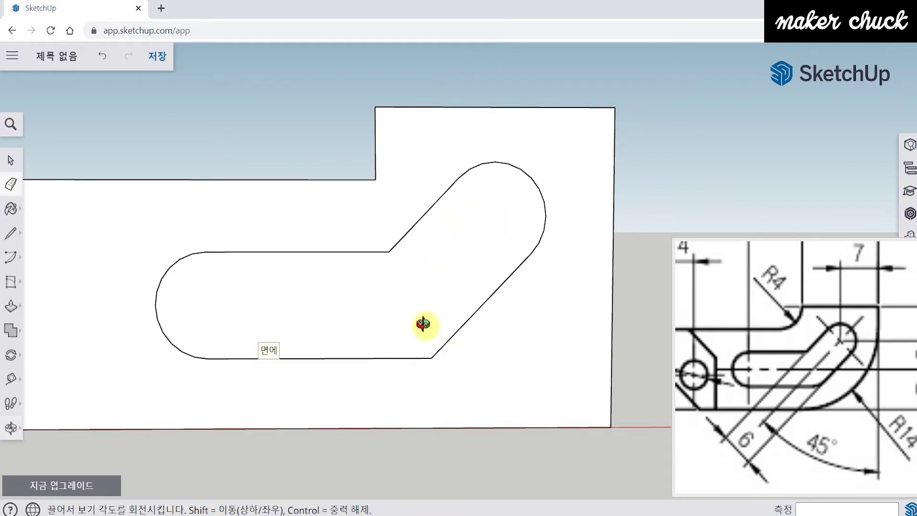
pyautogui.moveTo(419, 323); pyautogui.dragTo(409, 358)
pyautogui.moveTo(410, 358)
pyautogui.mouseDown(button='middle')
pyautogui.moveTo(389, 321)
pyautogui.moveTo(391, 337)
pyautogui.mouseUp(button='middle')
pyautogui.click(10, 161)
pyautogui.moveTo(317, 317); pyautogui.dragTo(357, 330, button='middle')
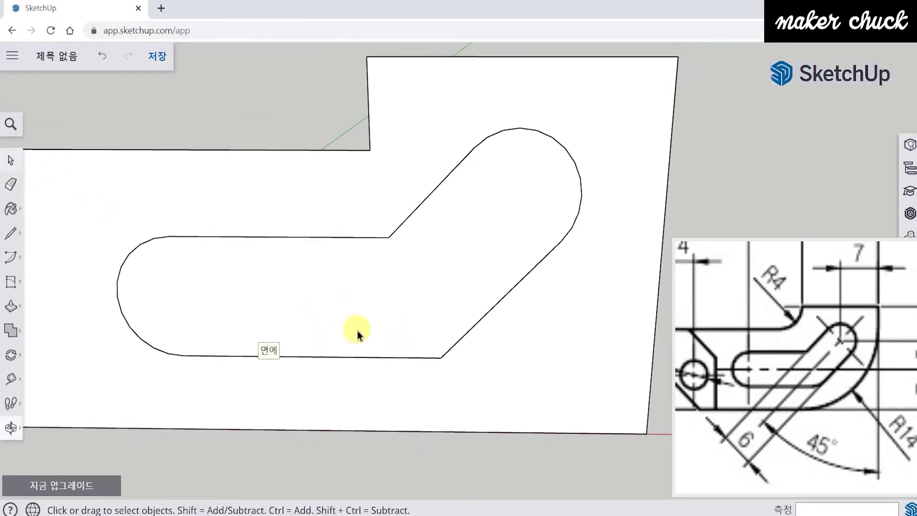
pyautogui.click(432, 287)
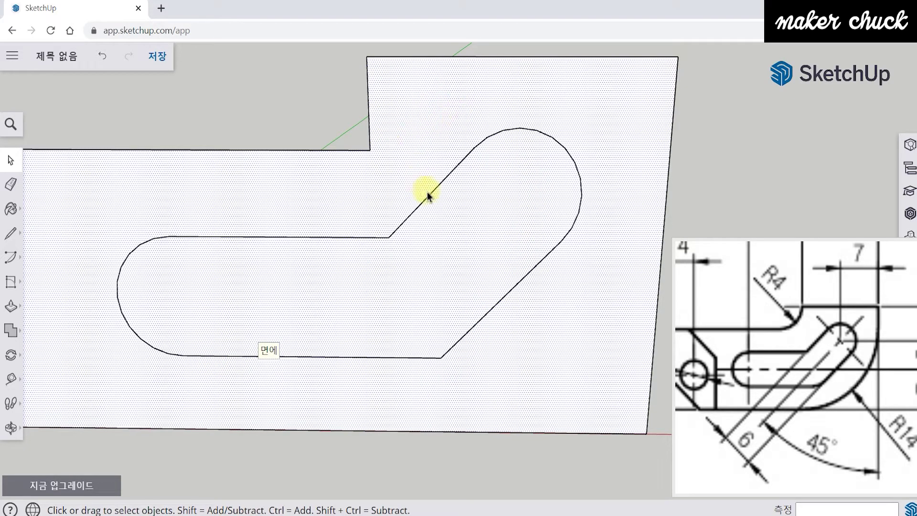
# - Retrace the slot's lower 45° edge from the bottom corner to the end arc to split off the slot face
pyautogui.moveTo(575, 350)
pyautogui.mouseDown(button='middle')
pyautogui.moveTo(293, 370)
pyautogui.moveTo(62, 352)
pyautogui.moveTo(250, 372)
pyautogui.moveTo(545, 358)
pyautogui.moveTo(535, 357)
pyautogui.mouseUp(button='middle')
pyautogui.click(133, 401)
pyautogui.click(11, 233)
pyautogui.click(44, 218)
pyautogui.click(442, 357)
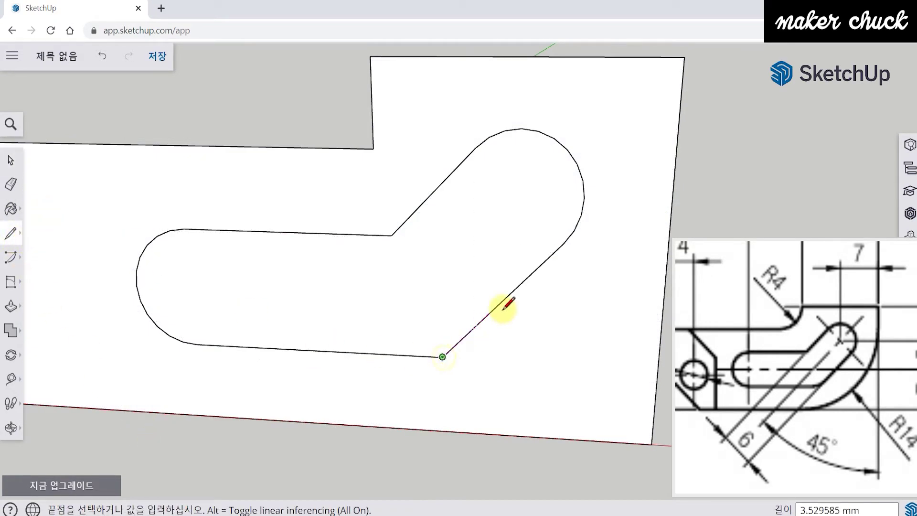
pyautogui.click(564, 244)
# - Select the slot's face inside the profile and delete it to open the slot
pyautogui.moveTo(211, 425)
pyautogui.mouseDown(button='middle')
pyautogui.moveTo(246, 397)
pyautogui.moveTo(266, 451)
pyautogui.moveTo(264, 354)
pyautogui.moveTo(337, 368)
pyautogui.moveTo(297, 385)
pyautogui.moveTo(303, 395)
pyautogui.mouseUp(button='middle')
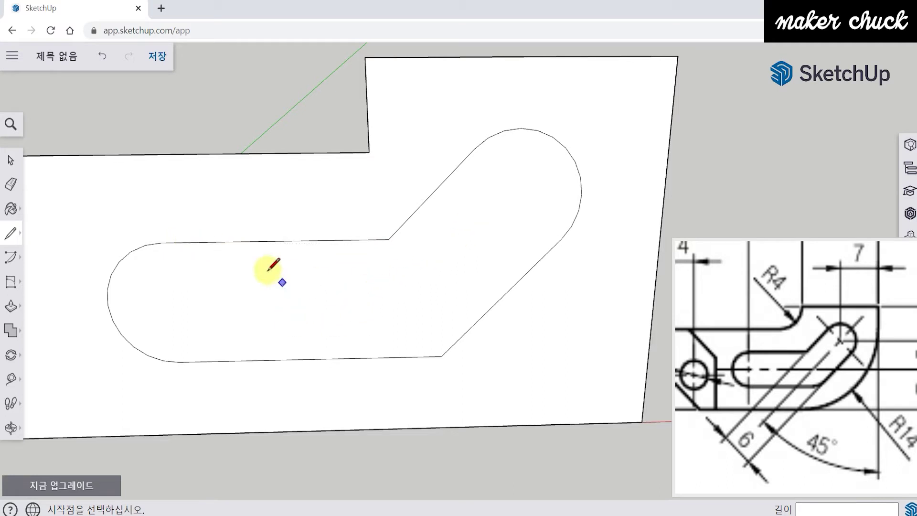
pyautogui.moveTo(374, 284)
pyautogui.mouseDown(button='middle')
pyautogui.moveTo(401, 241)
pyautogui.moveTo(403, 283)
pyautogui.moveTo(381, 285)
pyautogui.mouseUp(button='middle')
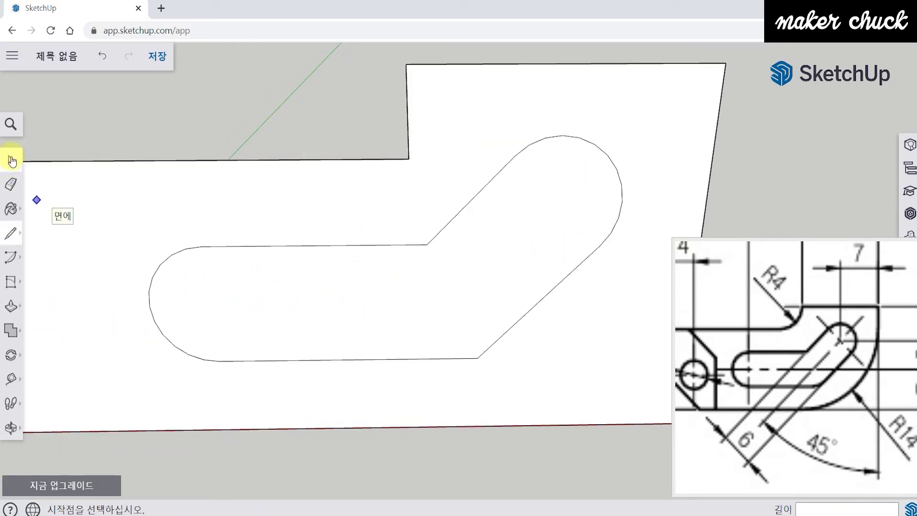
pyautogui.press('space')
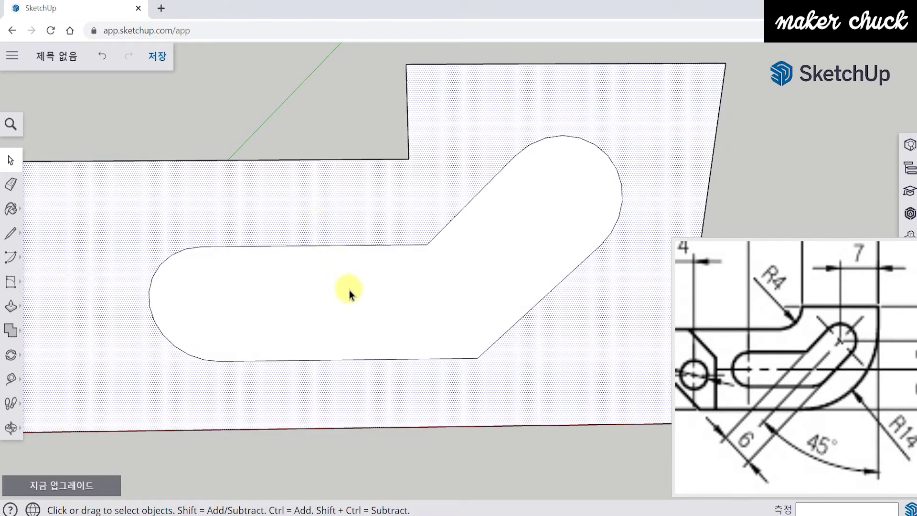
pyautogui.click(303, 118)
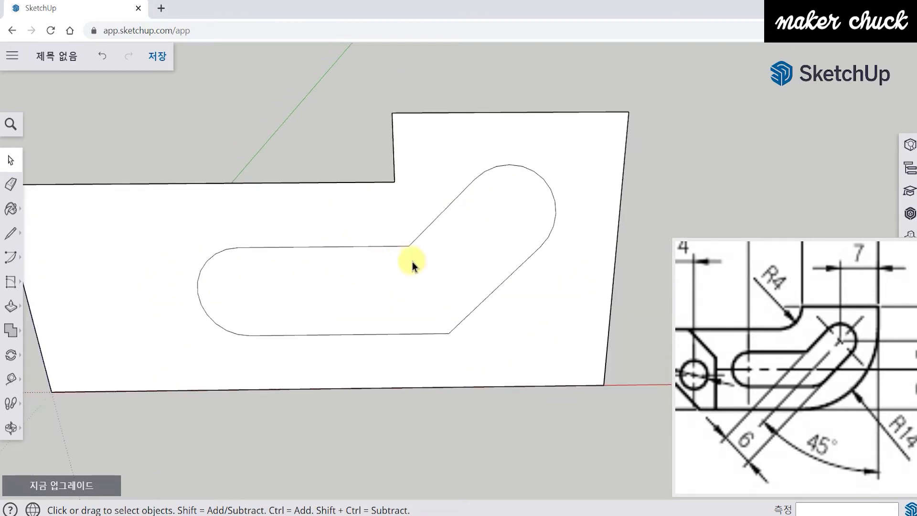
pyautogui.click(424, 283)
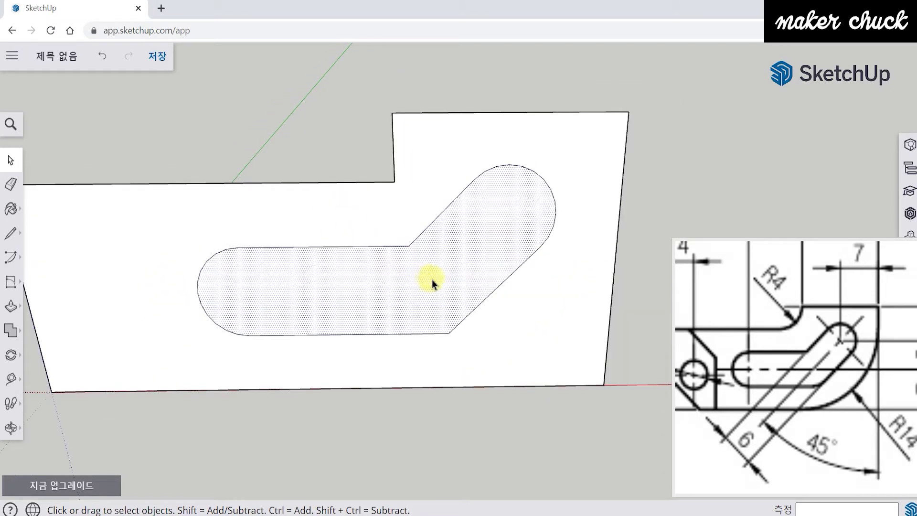
pyautogui.moveTo(474, 370); pyautogui.dragTo(469, 306, button='middle')
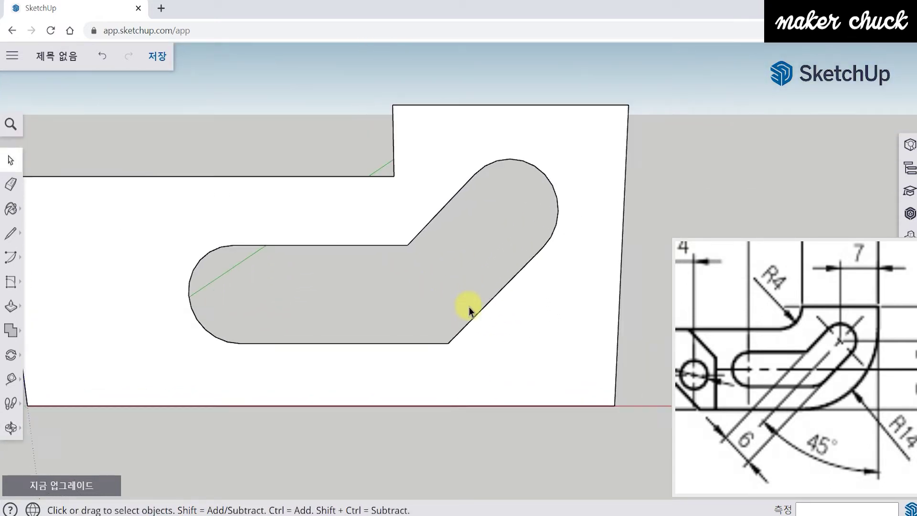
# - Examine the reference drawing's slot corner in the front and isometric views and the note on unmarked chamfers and rounds
pyautogui.moveTo(840, 420); pyautogui.dragTo(822, 414)
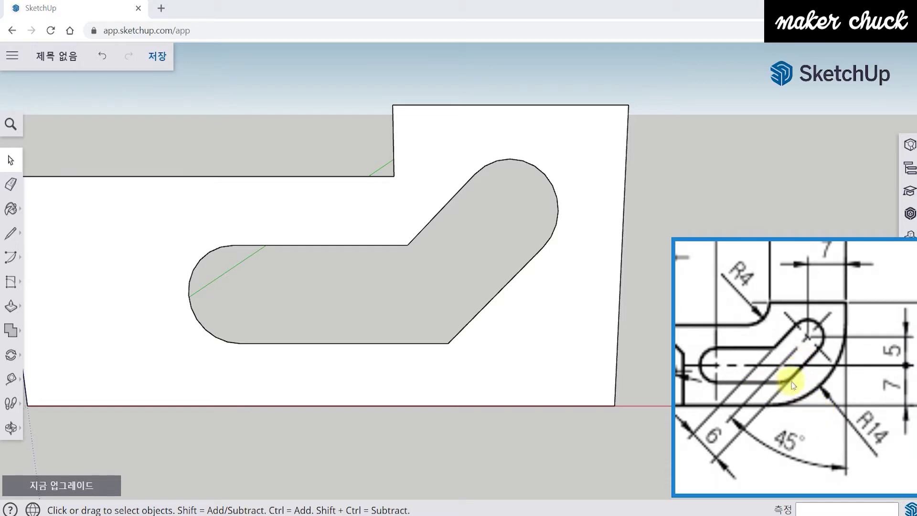
pyautogui.scroll(-5, 790, 384)
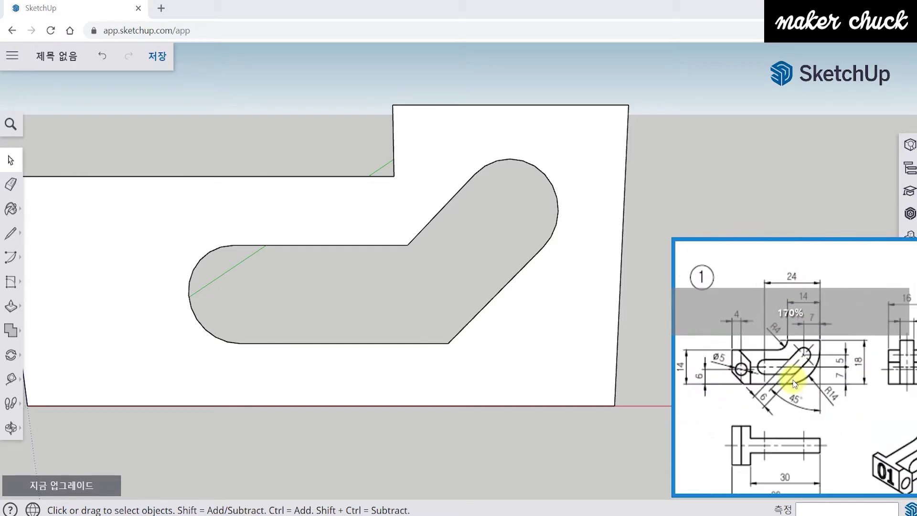
pyautogui.moveTo(850, 430); pyautogui.dragTo(831, 411)
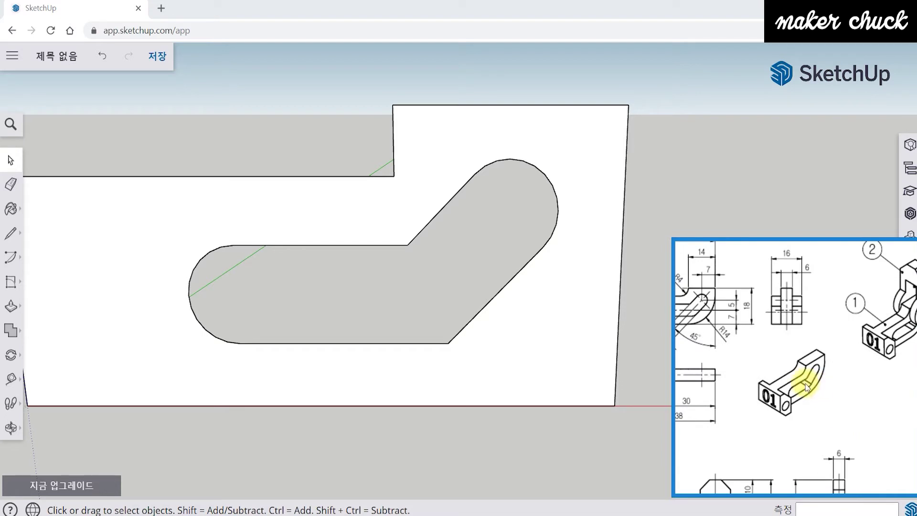
pyautogui.scroll(5, 796, 390)
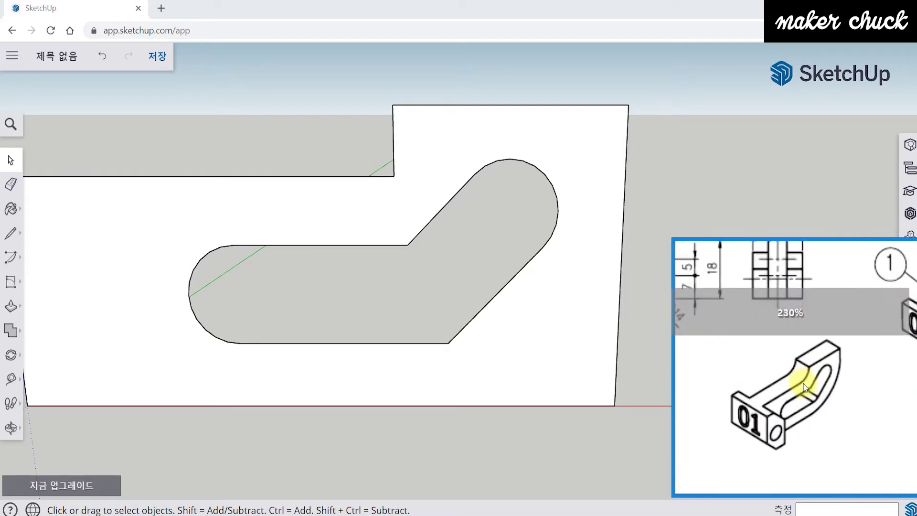
pyautogui.moveTo(813, 413); pyautogui.dragTo(831, 386)
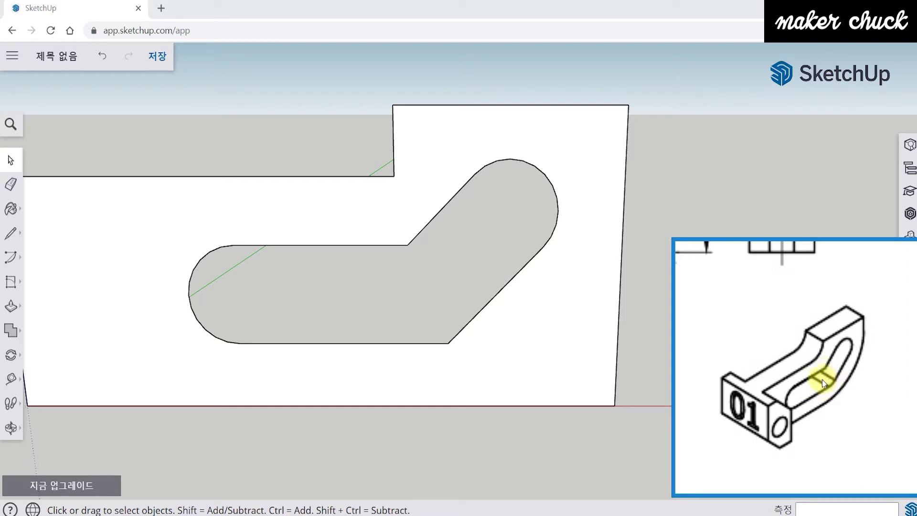
pyautogui.moveTo(818, 365)
pyautogui.mouseDown()
pyautogui.moveTo(839, 368)
pyautogui.moveTo(761, 403)
pyautogui.moveTo(800, 358)
pyautogui.moveTo(762, 373)
pyautogui.mouseUp()
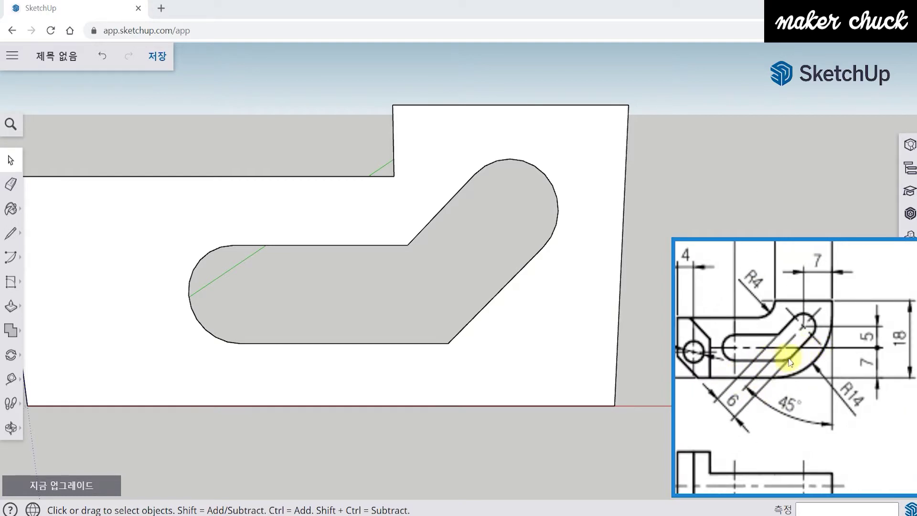
pyautogui.scroll(-5, 783, 367)
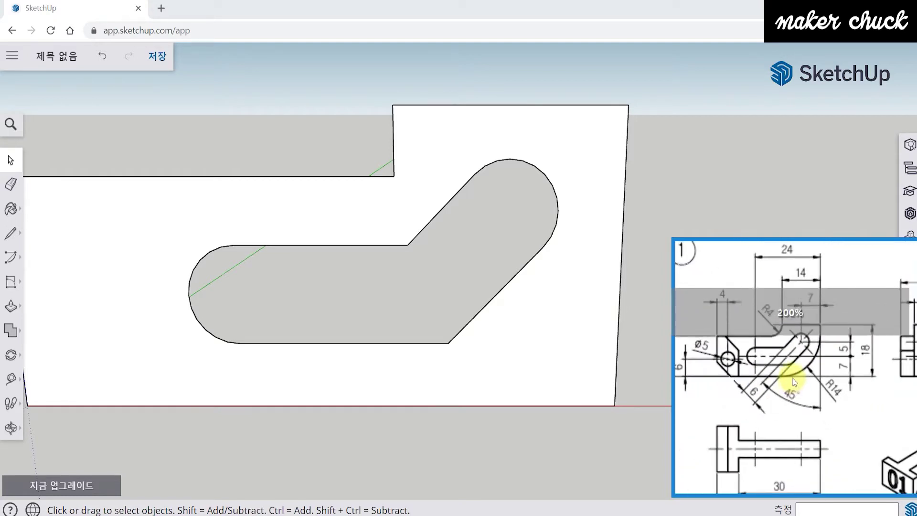
pyautogui.scroll(-2, 789, 382)
pyautogui.moveTo(825, 434); pyautogui.dragTo(825, 414)
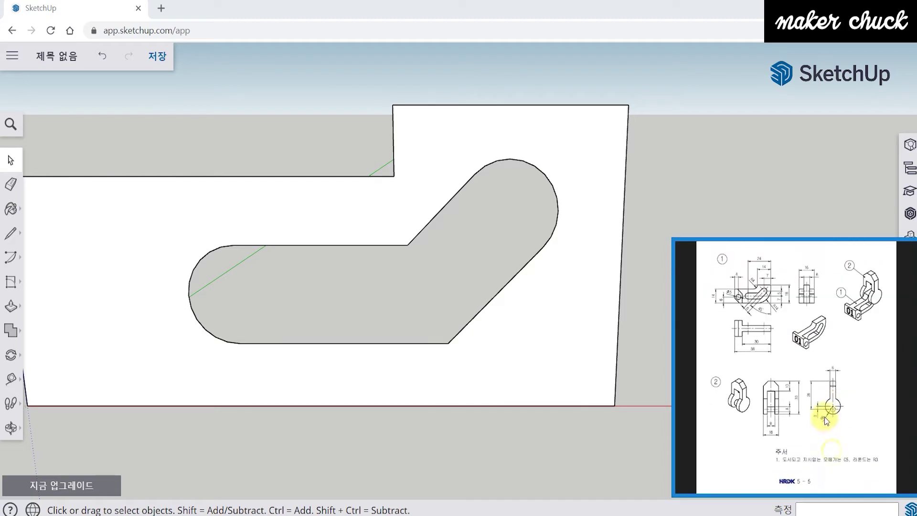
pyautogui.scroll(4, 845, 469)
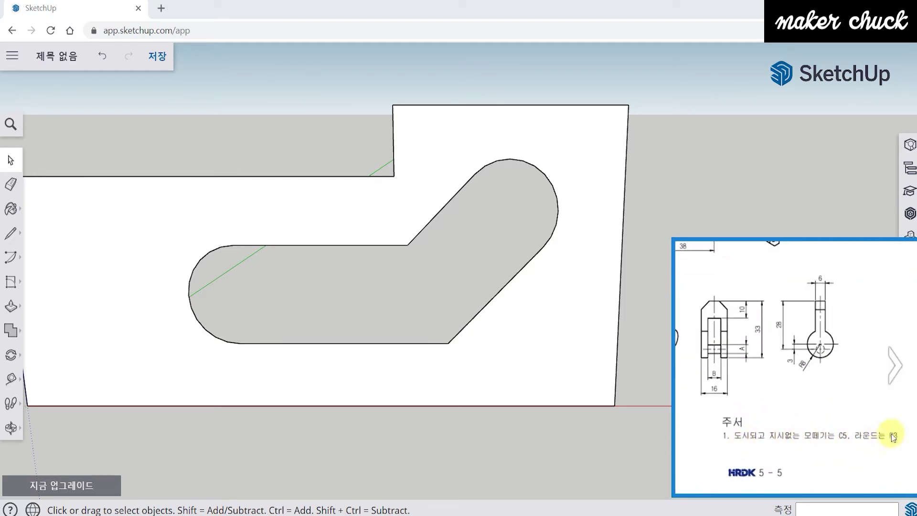
pyautogui.scroll(-3, 824, 365)
pyautogui.scroll(3, 853, 449)
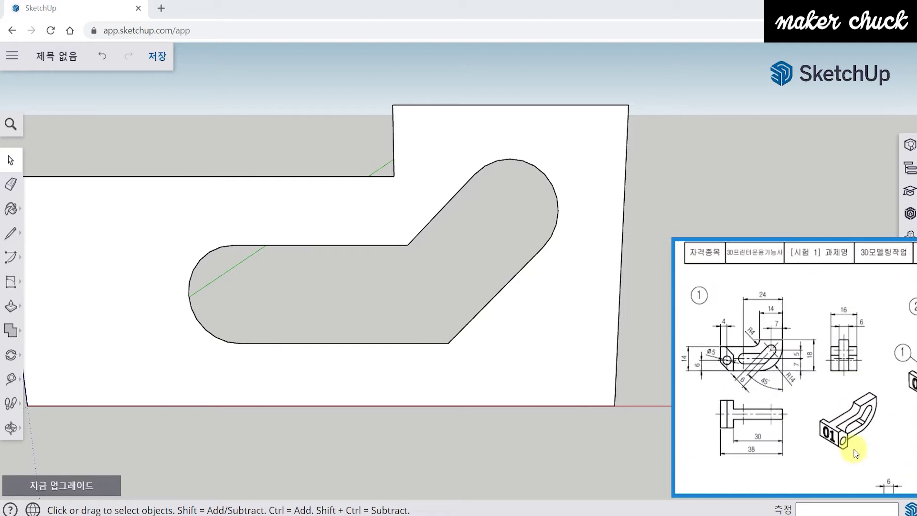
pyautogui.scroll(5, 747, 389)
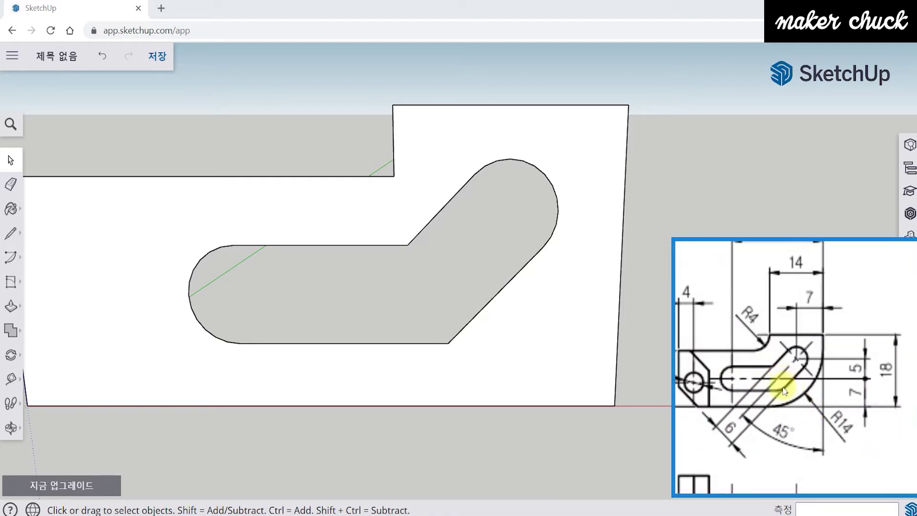
# - Draw a circle of radius 3 mm, parallel to the profile face, in the empty space to the right of the part
pyautogui.moveTo(548, 372); pyautogui.dragTo(388, 358, button='middle')
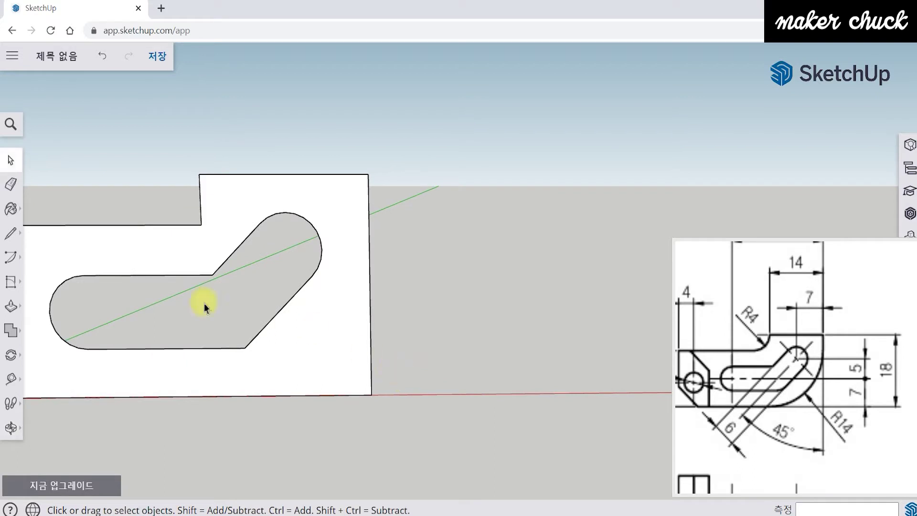
pyautogui.click(6, 280)
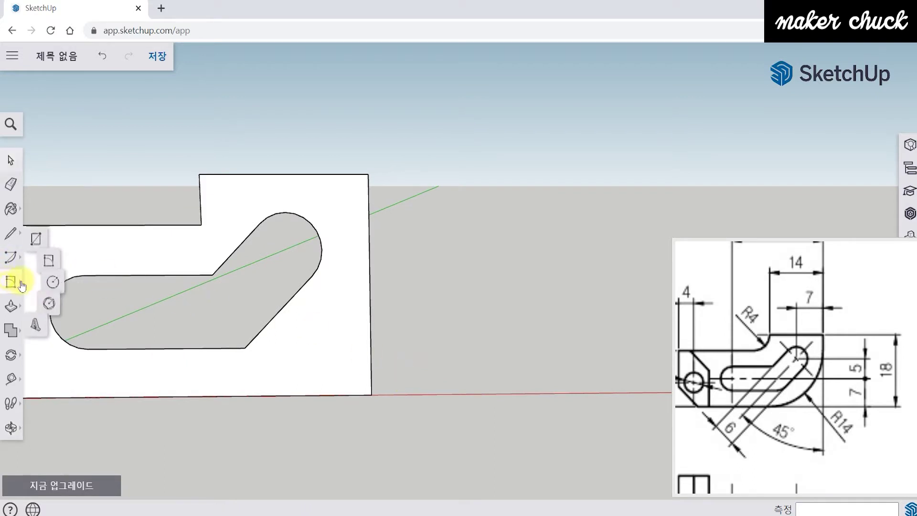
pyautogui.click(61, 287)
pyautogui.moveTo(485, 328); pyautogui.dragTo(490, 299, button='middle')
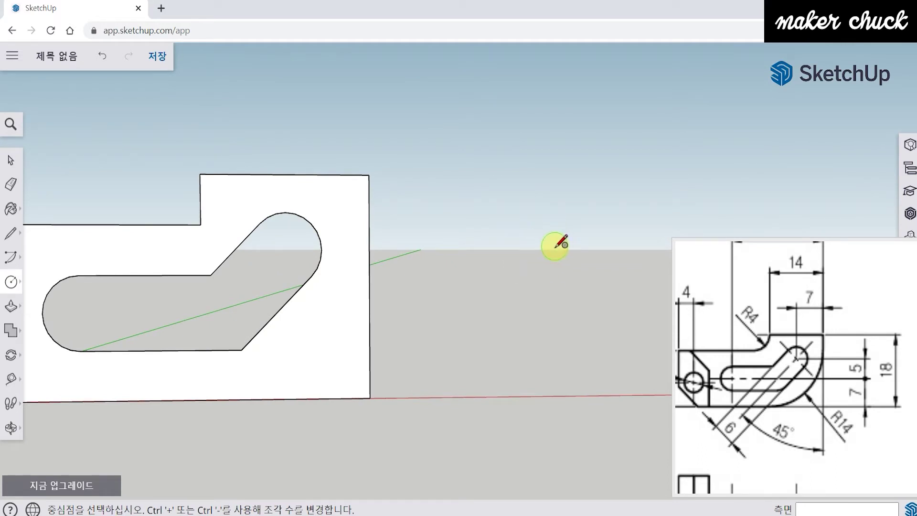
pyautogui.click(541, 247)
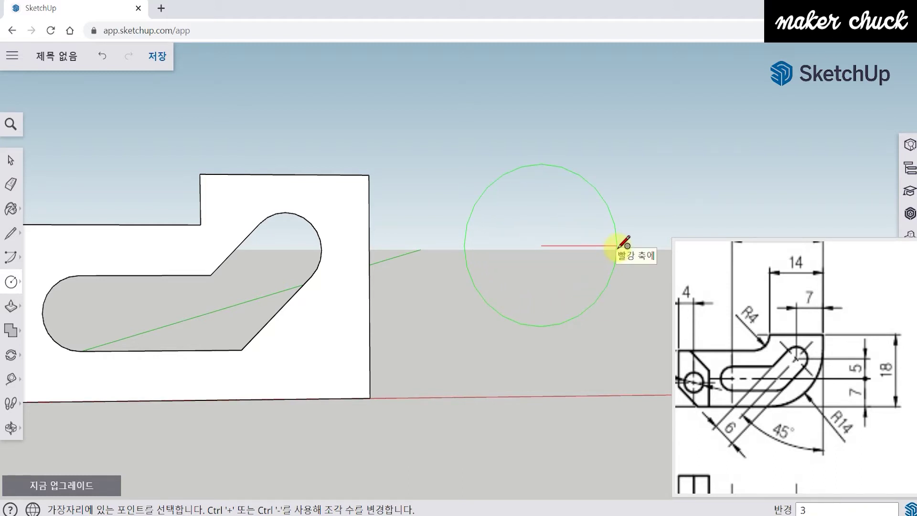
pyautogui.press('Return')
pyautogui.moveTo(608, 257); pyautogui.dragTo(606, 278, button='middle')
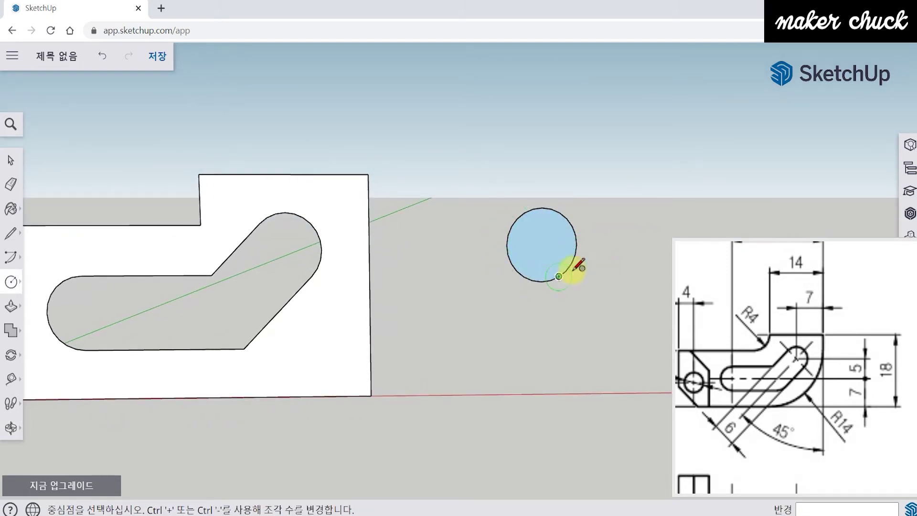
pyautogui.moveTo(578, 212); pyautogui.dragTo(583, 248, button='middle')
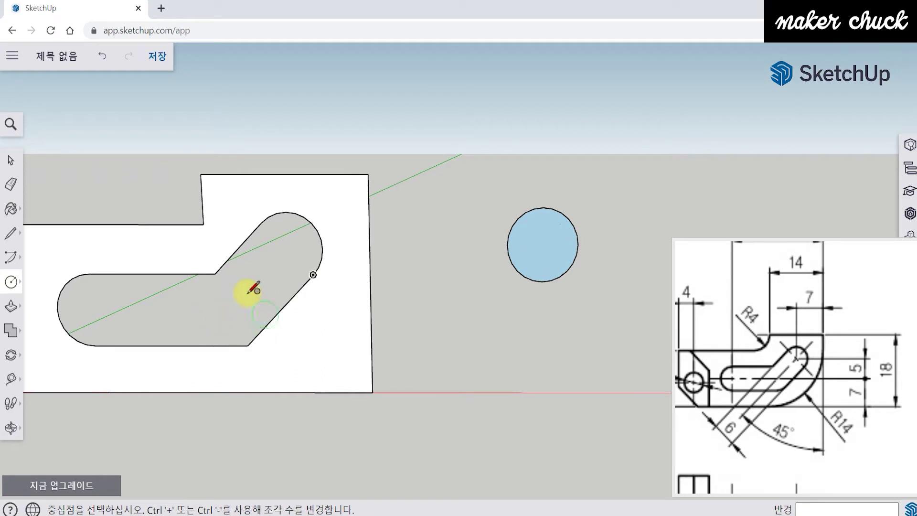
# - Select the whole 3 mm radius circle with its face and make it a group
pyautogui.moveTo(492, 306); pyautogui.dragTo(392, 286, button='middle')
pyautogui.press('space')
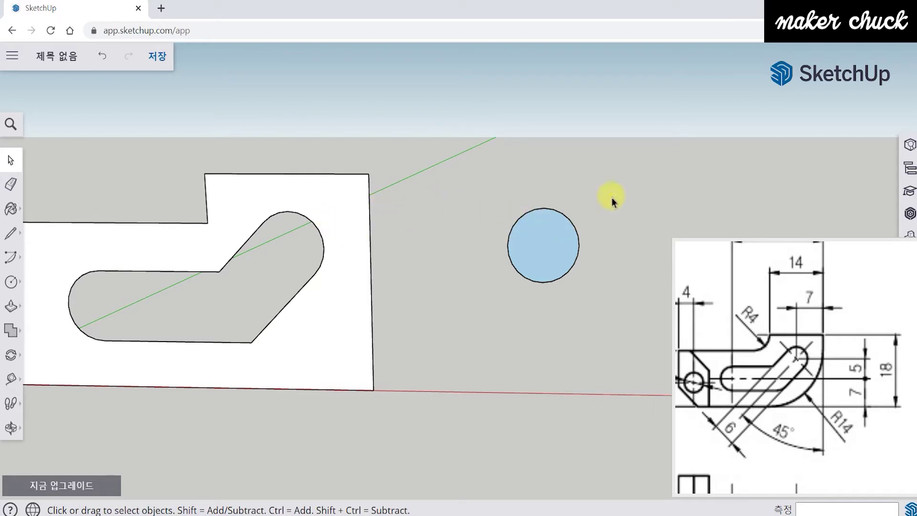
pyautogui.moveTo(638, 165); pyautogui.dragTo(500, 295)
pyautogui.moveTo(472, 326); pyautogui.dragTo(466, 330)
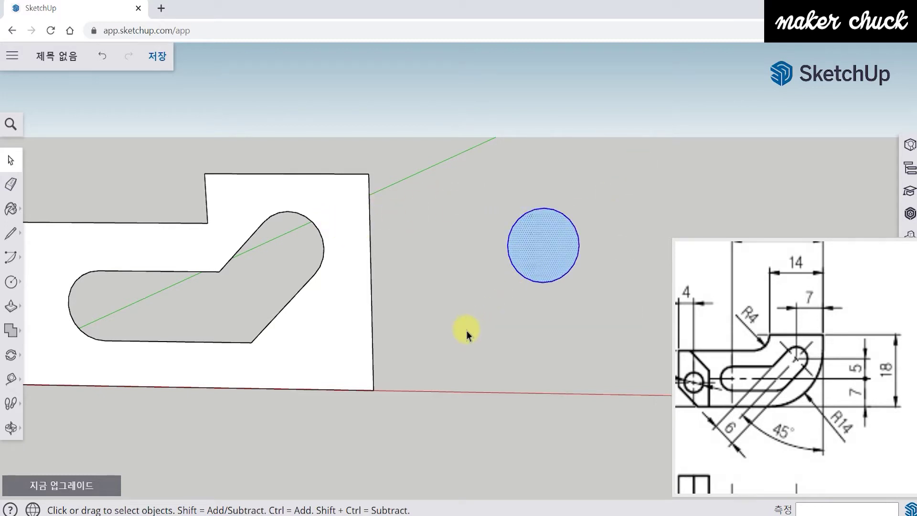
pyautogui.rightClick(546, 257)
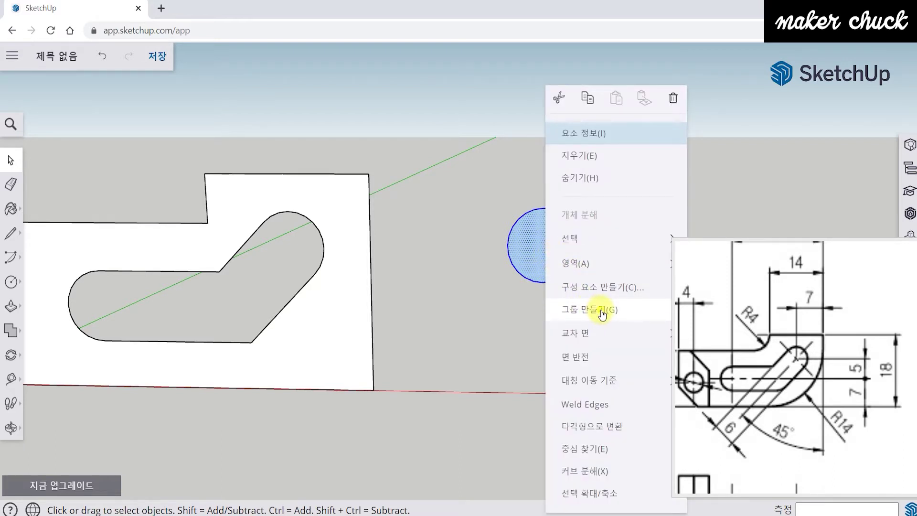
pyautogui.click(602, 310)
# - Move the circle group by its lowest point onto the slot's lower horizontal edge, near the bend
pyautogui.moveTo(481, 338); pyautogui.dragTo(495, 306, button='middle')
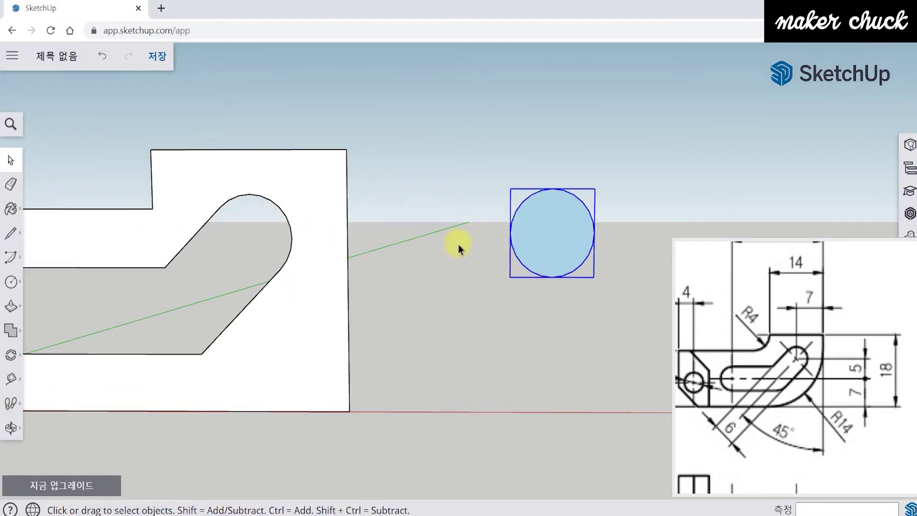
pyautogui.click(18, 359)
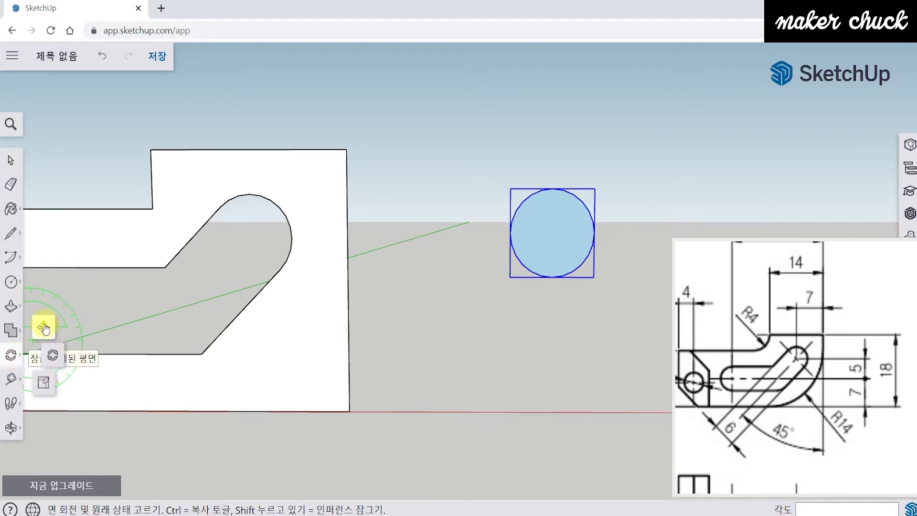
pyautogui.click(43, 327)
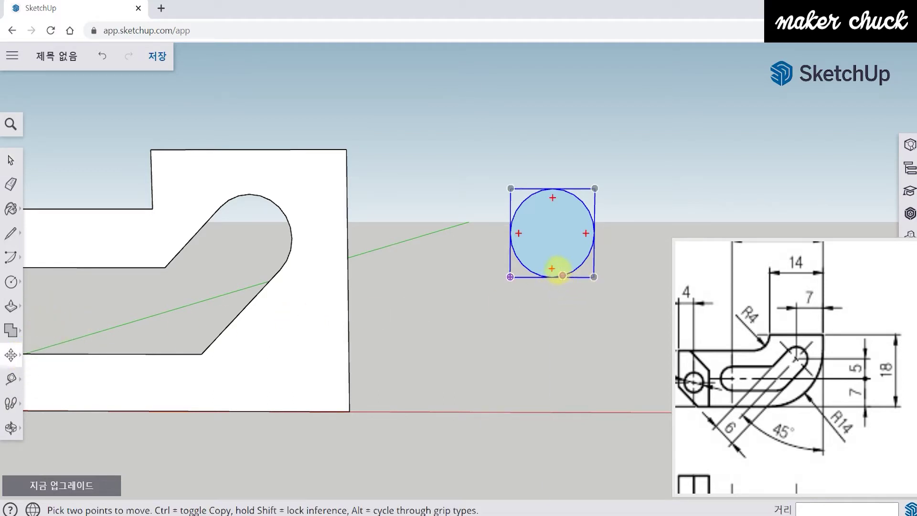
pyautogui.scroll(3, 555, 279)
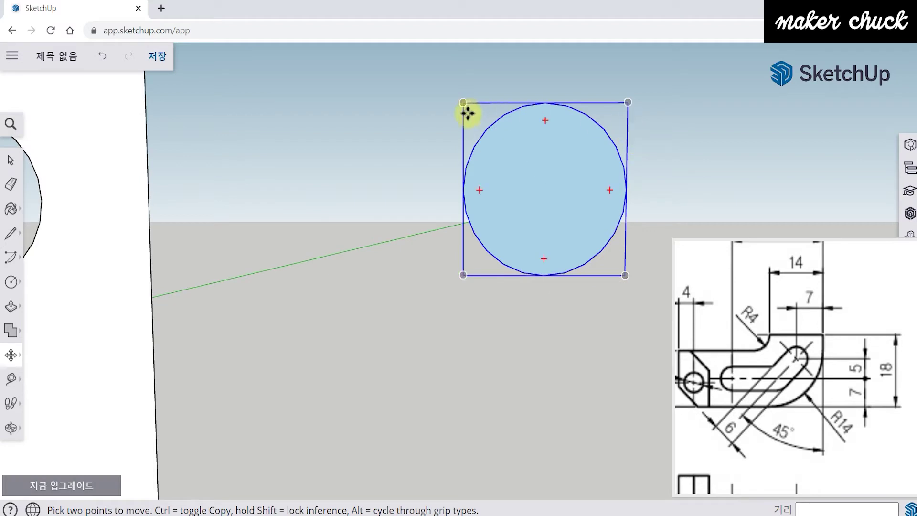
pyautogui.click(544, 276)
pyautogui.scroll(-3, 535, 292)
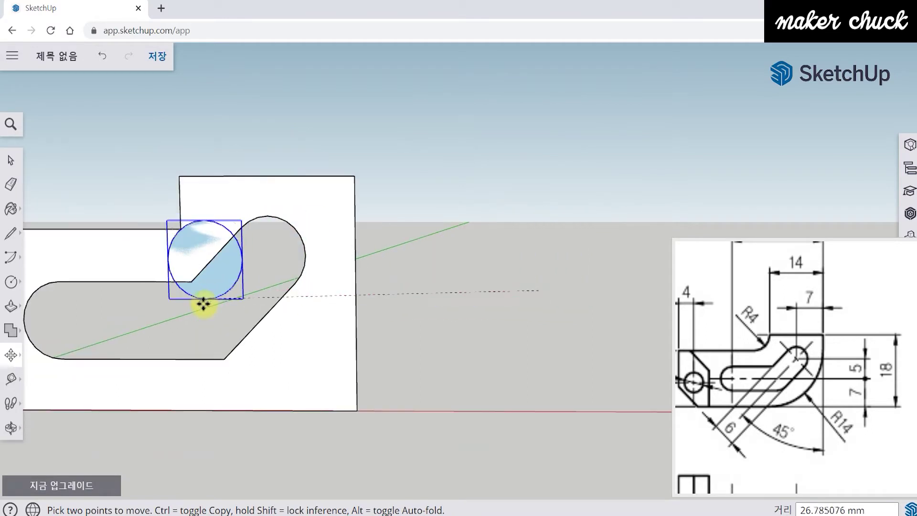
pyautogui.keyDown('shift'); pyautogui.moveTo(203, 317); pyautogui.dragTo(484, 326, button='middle'); pyautogui.keyUp('shift')
pyautogui.scroll(3, 484, 326)
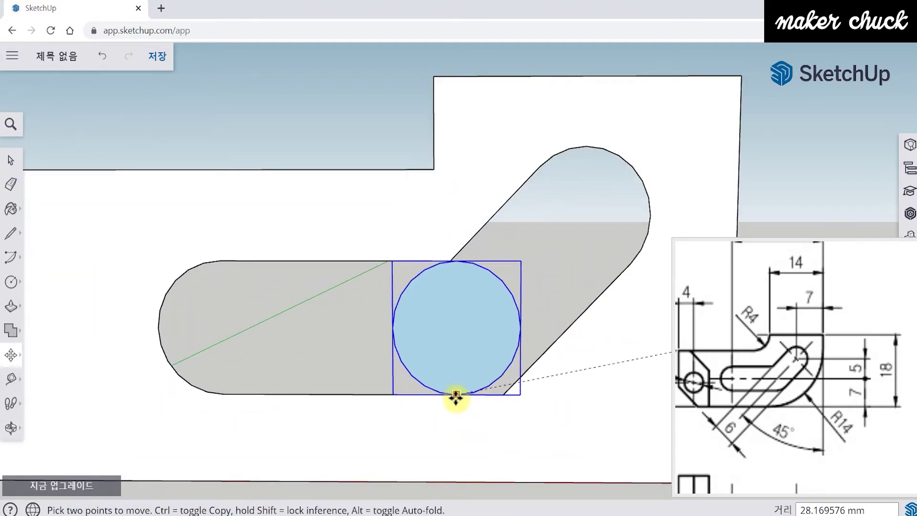
pyautogui.click(455, 396)
# - Slide the circle group along the slot's lower edge until a vertex of its outline sits on the 45° slanted edge
pyautogui.scroll(1, 449, 389)
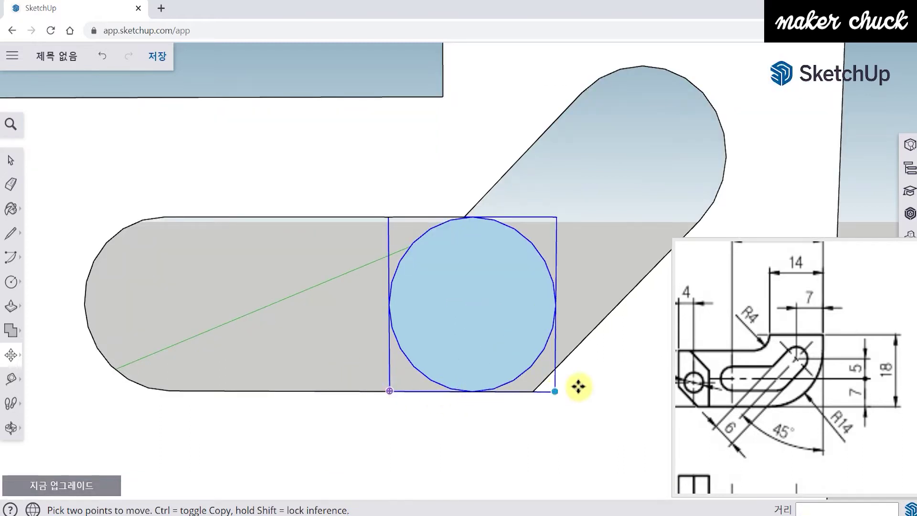
pyautogui.scroll(3, 588, 381)
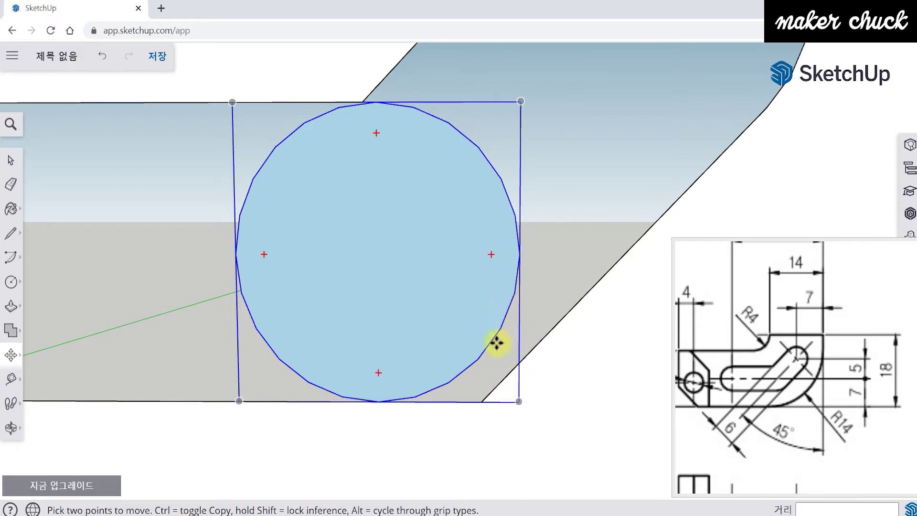
pyautogui.scroll(1, 501, 359)
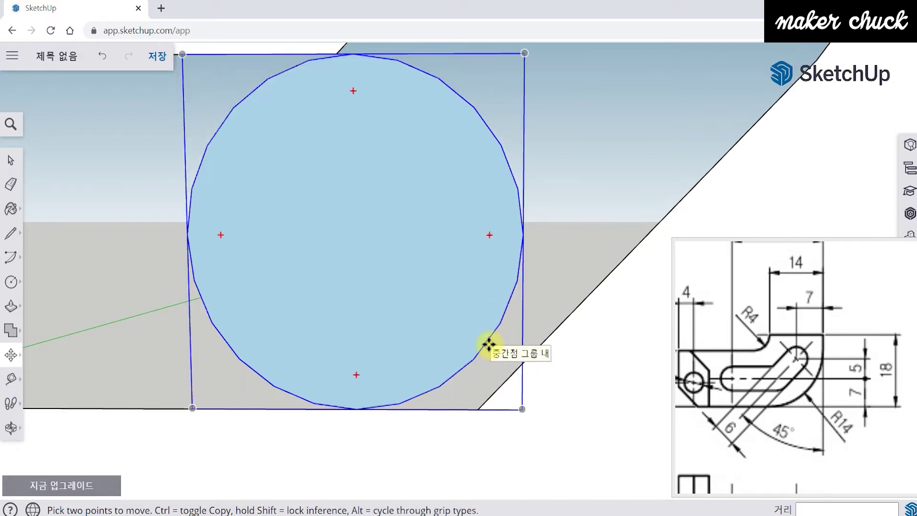
pyautogui.click(489, 344)
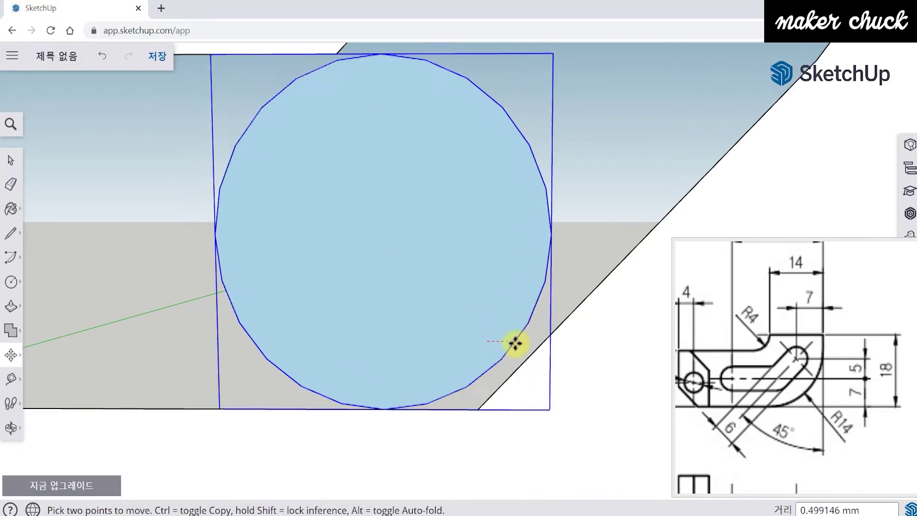
pyautogui.click(543, 336)
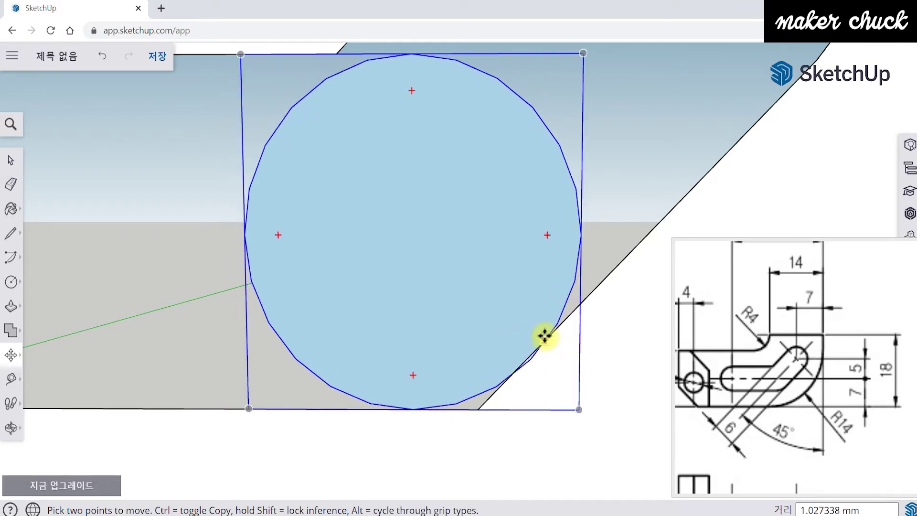
pyautogui.scroll(1, 502, 397)
pyautogui.scroll(2, 501, 398)
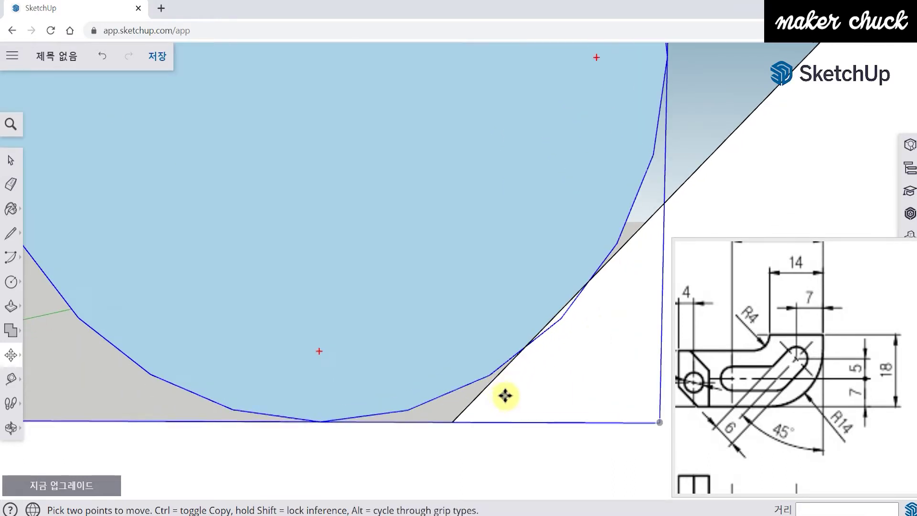
pyautogui.click(572, 304)
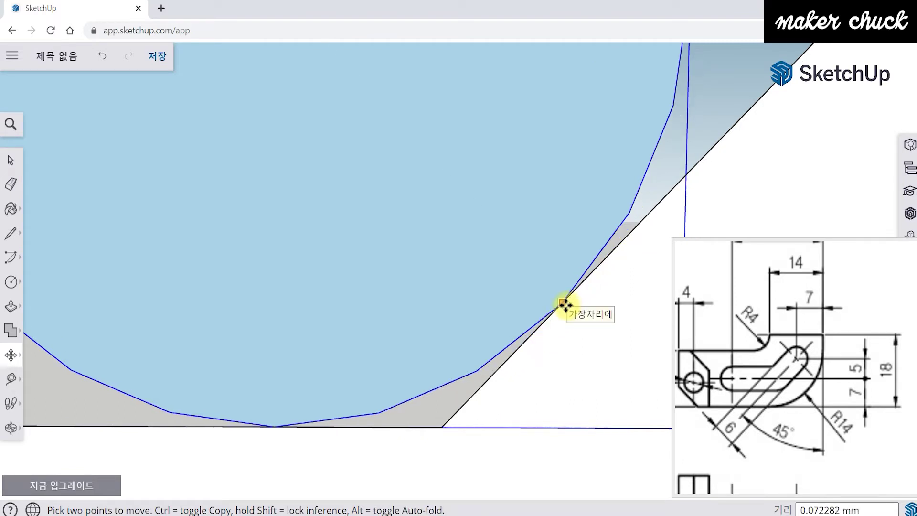
pyautogui.click(564, 305)
pyautogui.scroll(-3, 451, 342)
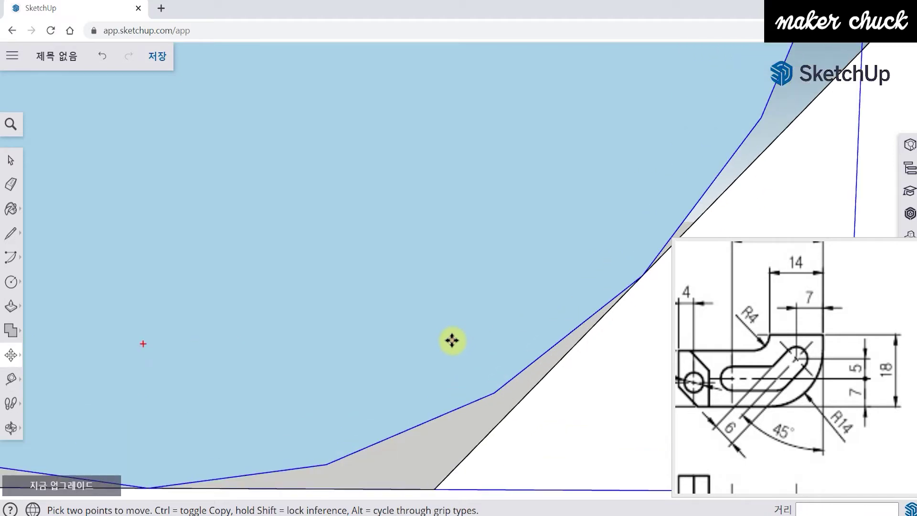
# - Try placing the circle's next lower vertex on the slanted edge, and return the circle to its previous contact vertex
pyautogui.scroll(2, 456, 349)
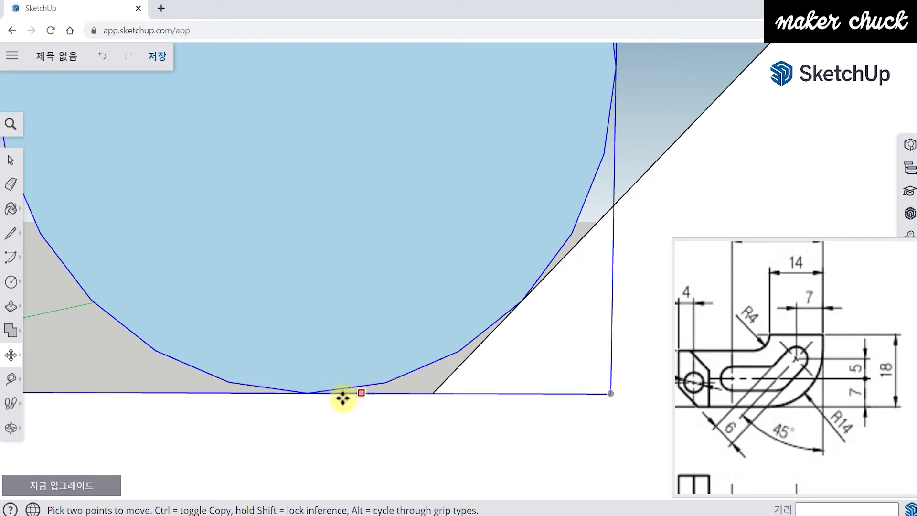
pyautogui.click(454, 353)
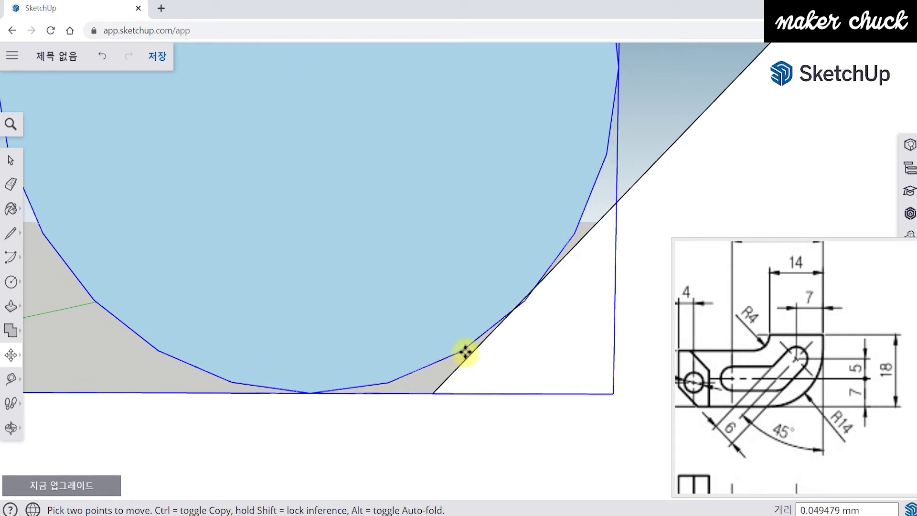
pyautogui.click(471, 353)
pyautogui.click(539, 301)
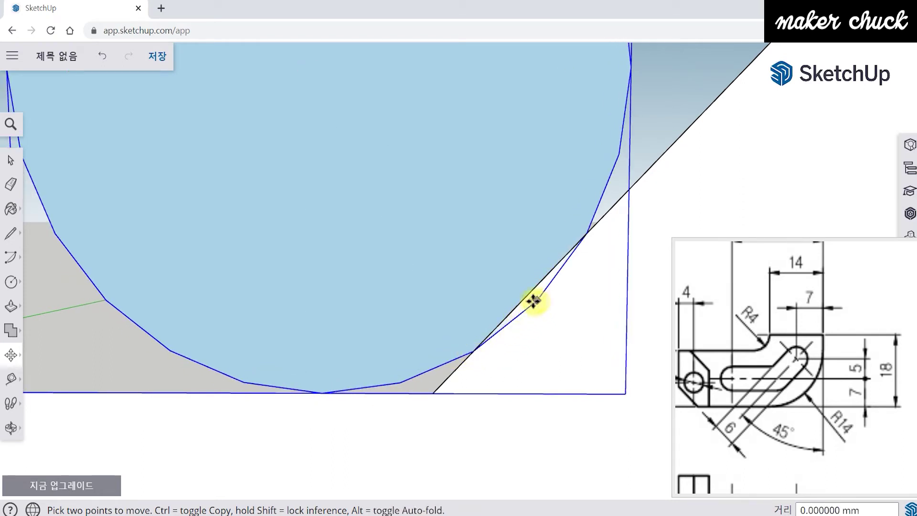
pyautogui.click(524, 301)
pyautogui.scroll(-4, 242, 403)
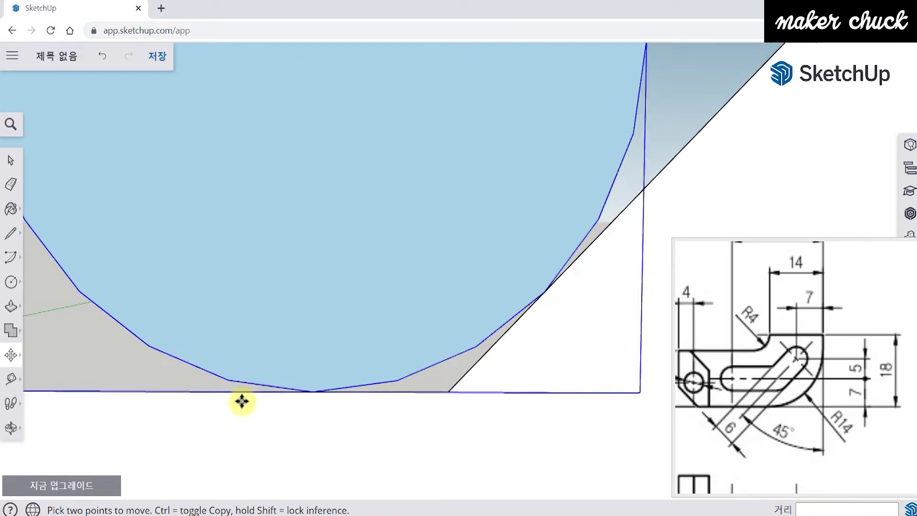
# - Explode the circle group at the slot's bend so its outline merges with the slot edges
pyautogui.moveTo(242, 400); pyautogui.dragTo(313, 391, button='middle')
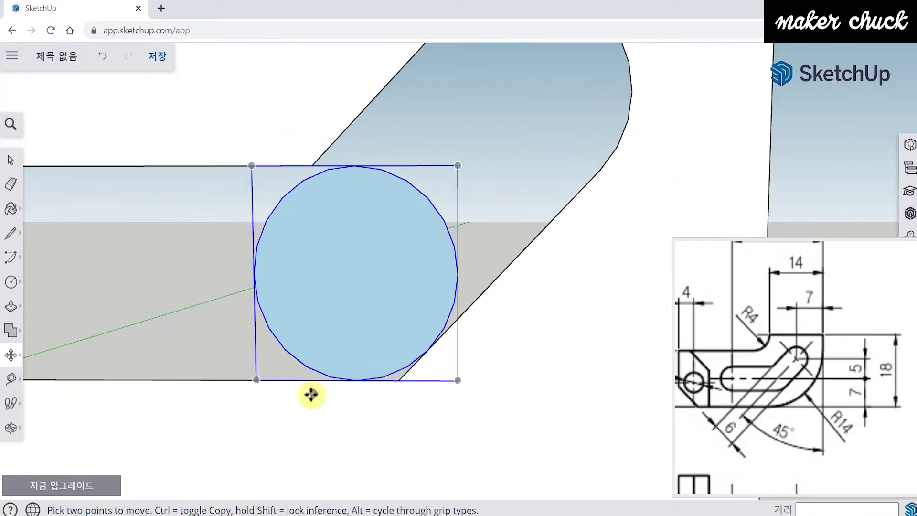
pyautogui.moveTo(365, 270); pyautogui.dragTo(381, 323, button='middle')
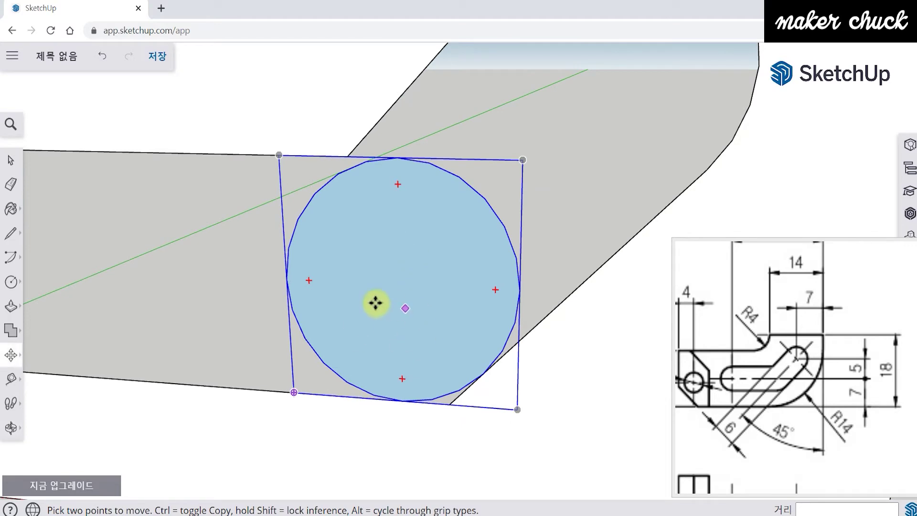
pyautogui.scroll(2, 415, 329)
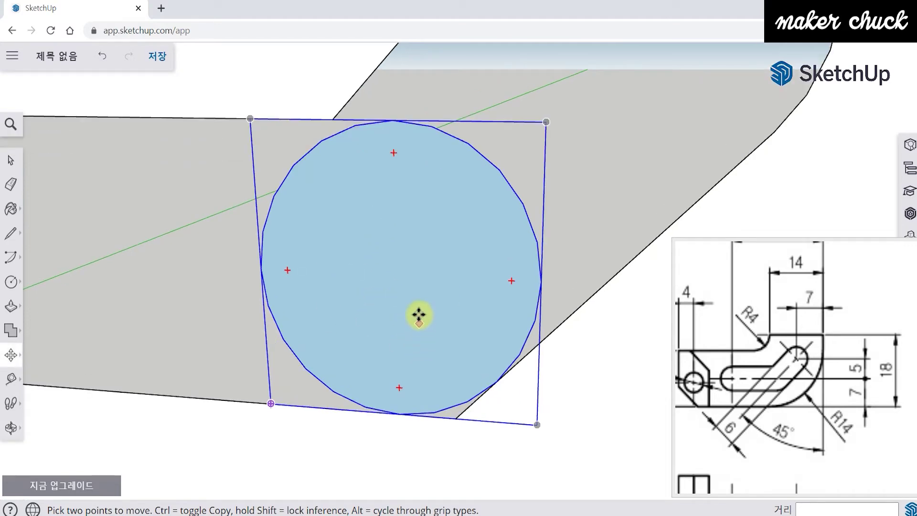
pyautogui.rightClick(417, 254)
pyautogui.click(456, 303)
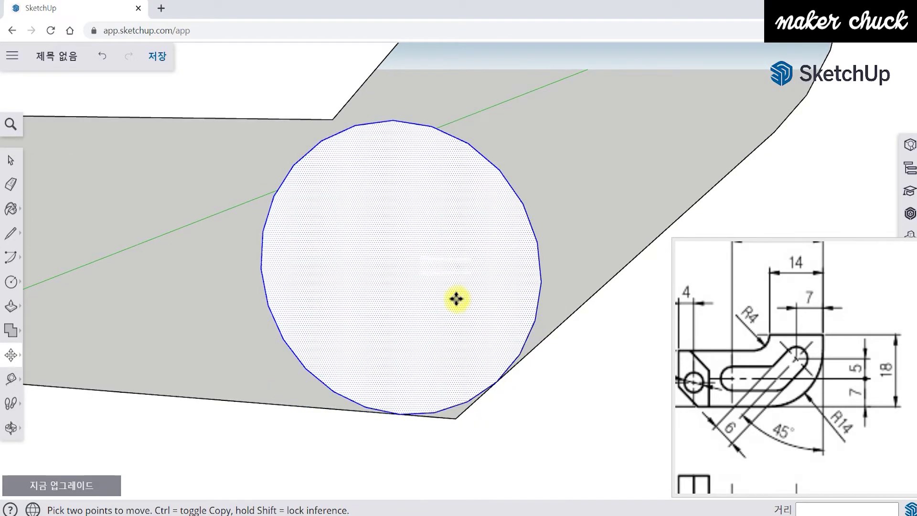
pyautogui.scroll(1, 446, 381)
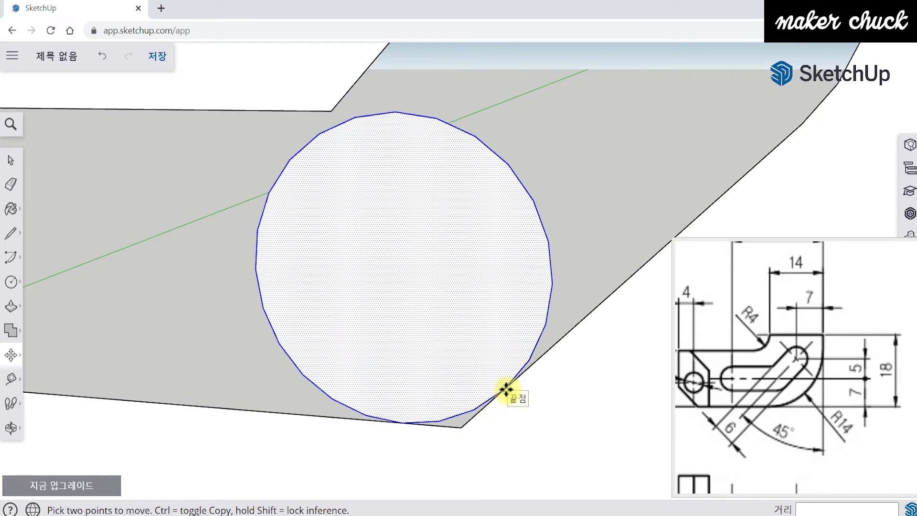
pyautogui.click(506, 390)
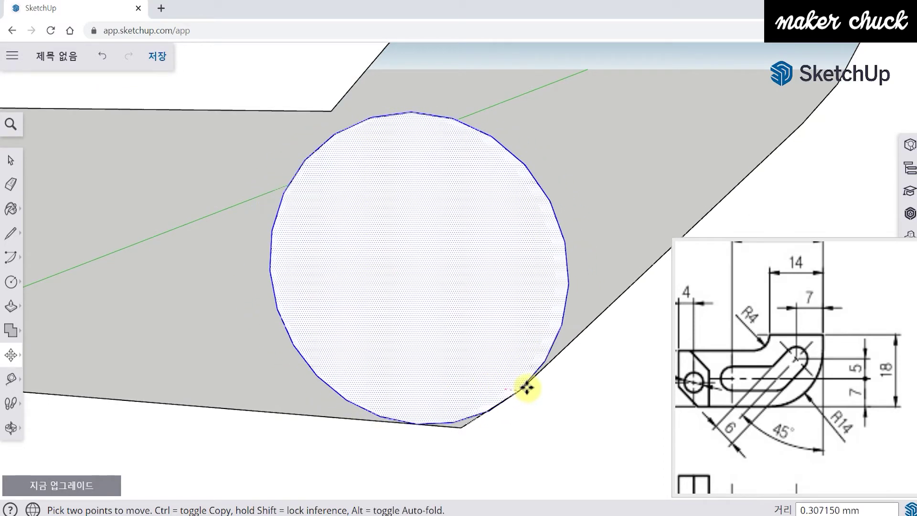
pyautogui.press('space')
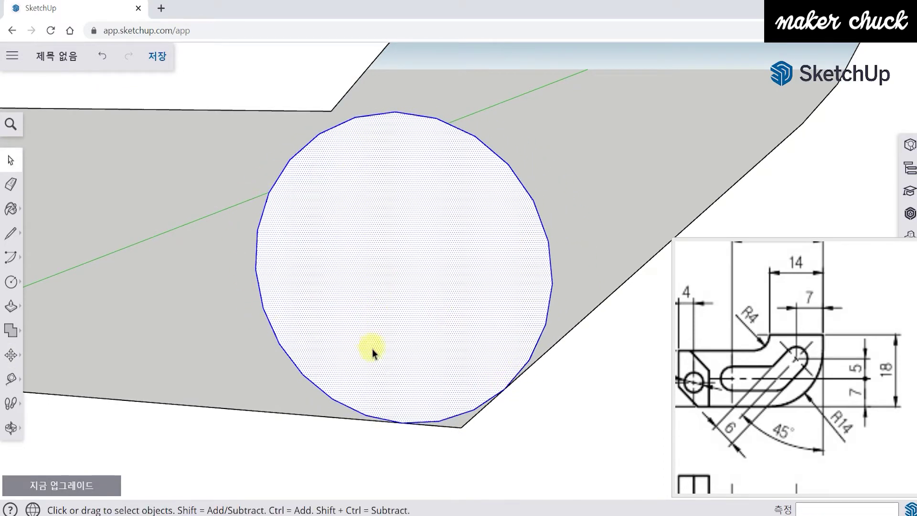
# - Delete the large portion of the circle's outline, keeping only the short arc at the slot's lower corner
pyautogui.scroll(-5, 475, 434)
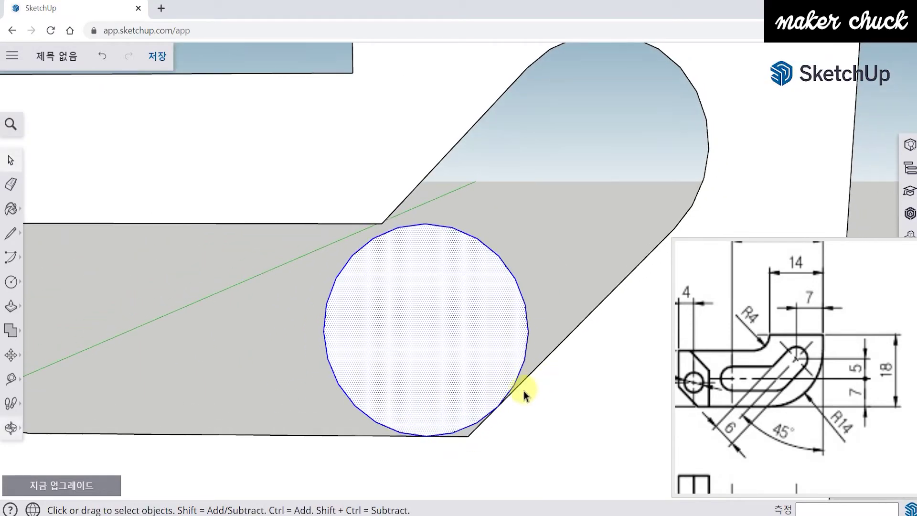
pyautogui.scroll(2, 521, 391)
pyautogui.click(531, 343)
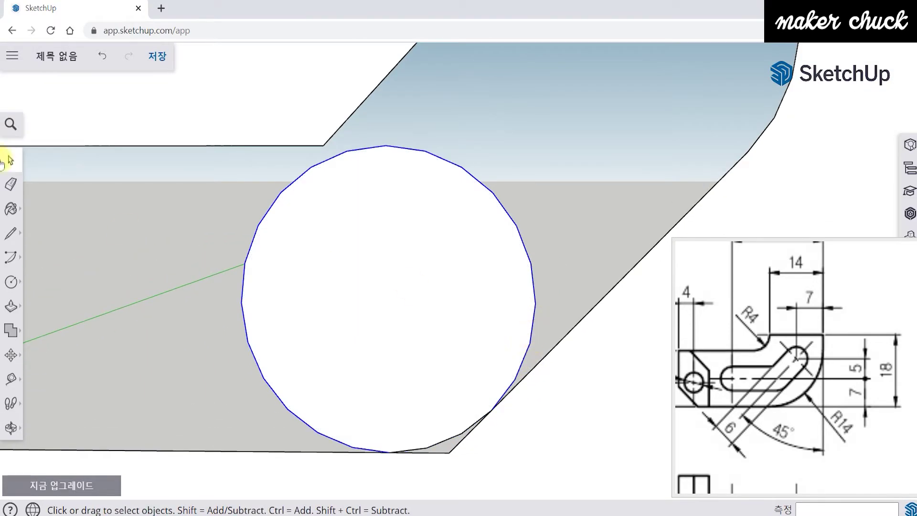
pyautogui.moveTo(188, 252); pyautogui.dragTo(279, 195, button='middle')
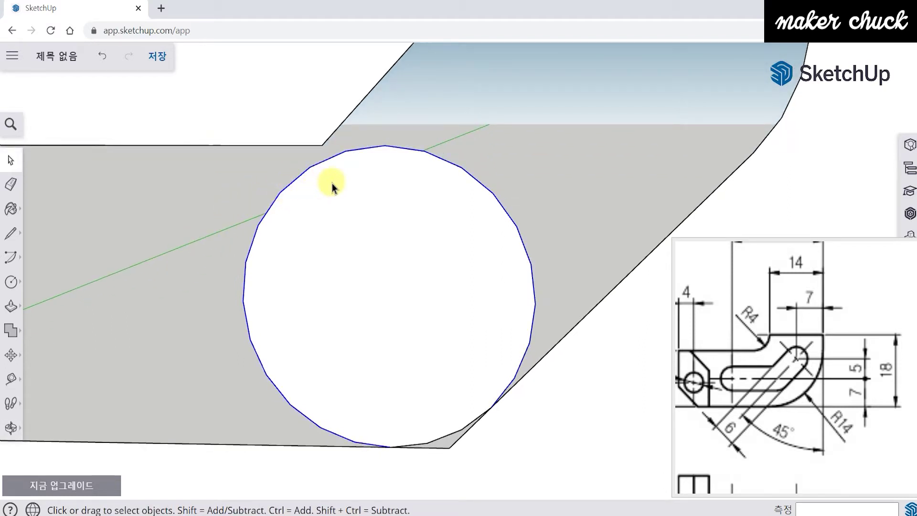
pyautogui.press('Delete')
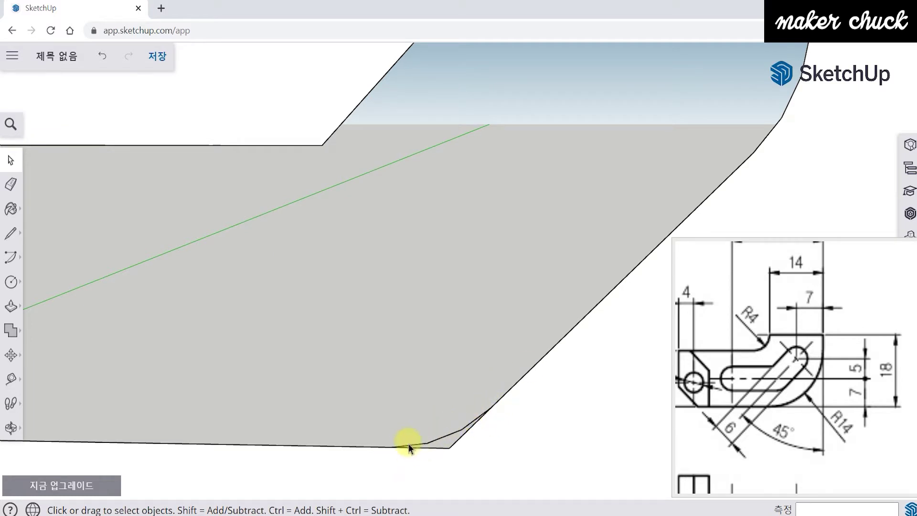
# - Draw a line from the slot's sharp lower corner along the slanted edge to the arc's upper end to fill the corner
pyautogui.scroll(5, 497, 474)
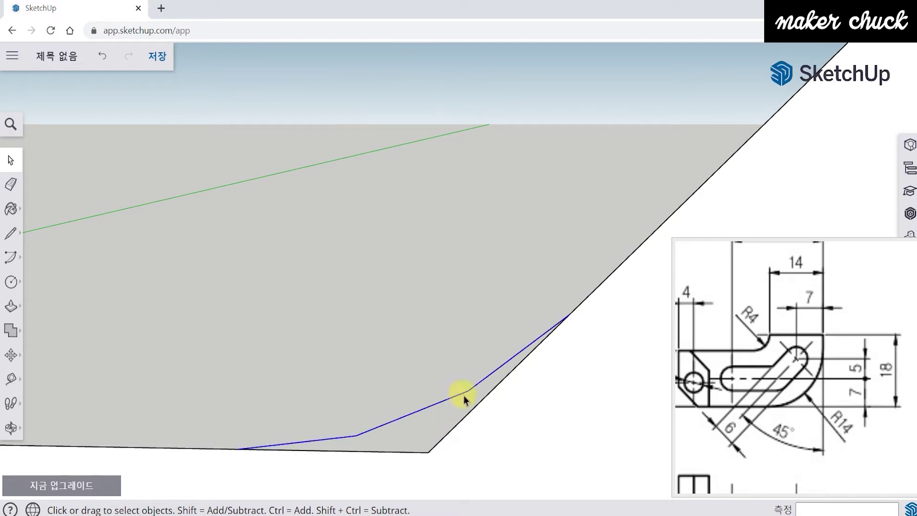
pyautogui.moveTo(373, 376); pyautogui.dragTo(384, 345, button='middle')
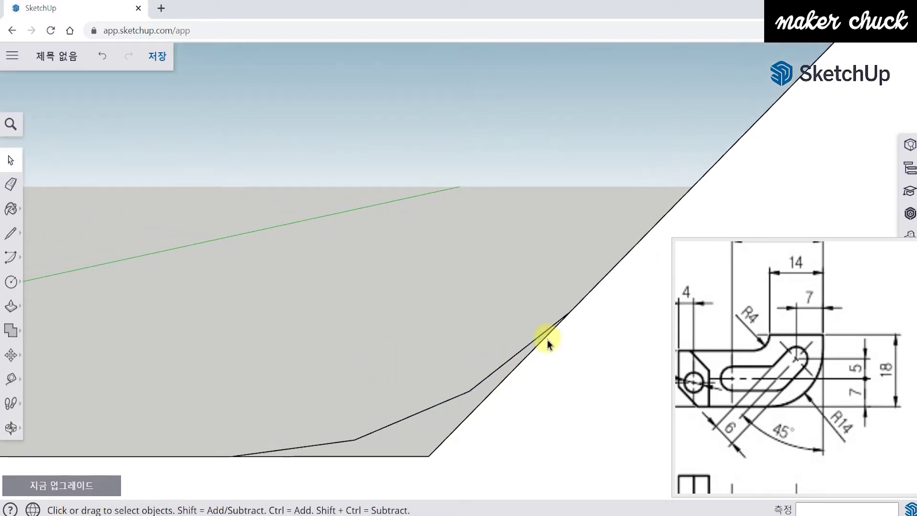
pyautogui.click(10, 233)
pyautogui.click(47, 230)
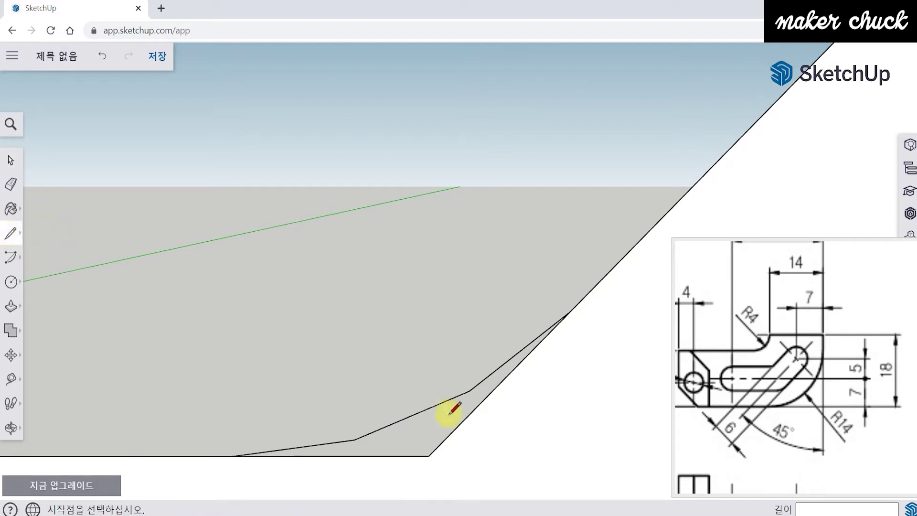
pyautogui.click(428, 455)
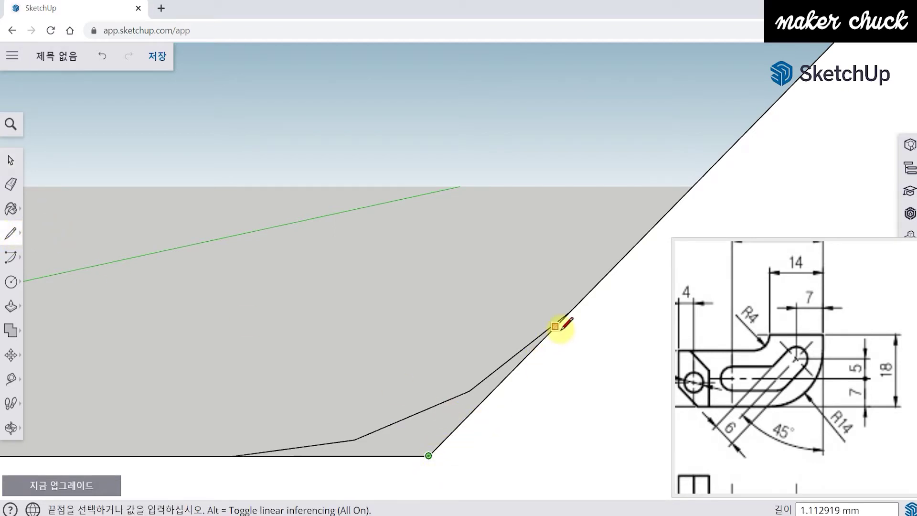
pyautogui.click(567, 314)
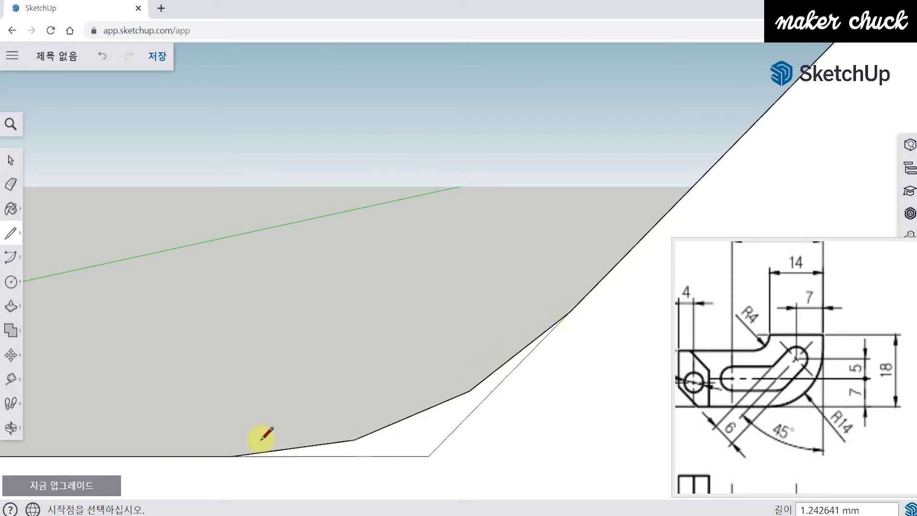
pyautogui.moveTo(315, 425)
pyautogui.mouseDown(button='middle')
pyautogui.moveTo(307, 423)
pyautogui.moveTo(340, 372)
pyautogui.moveTo(388, 327)
pyautogui.mouseUp(button='middle')
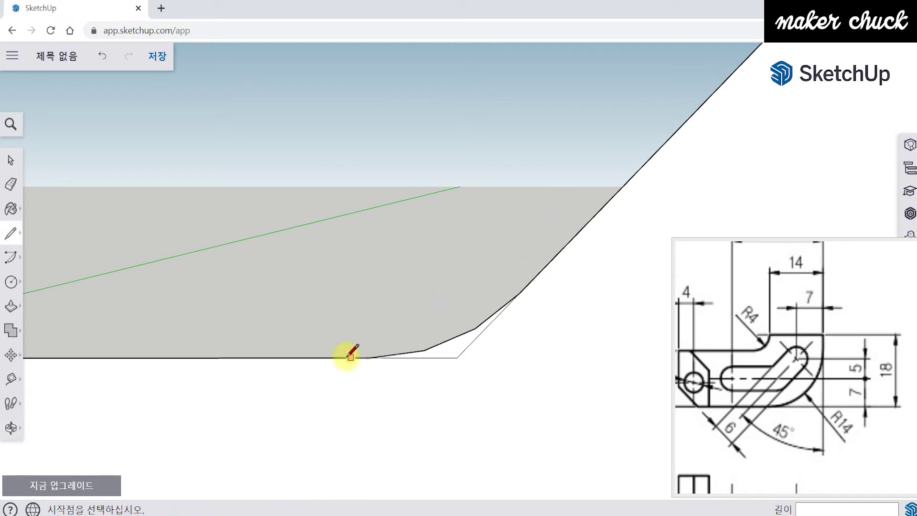
# - Erase the leftover straight edges outside the arc at the slot's lower bend to leave a rounded corner
pyautogui.click(10, 184)
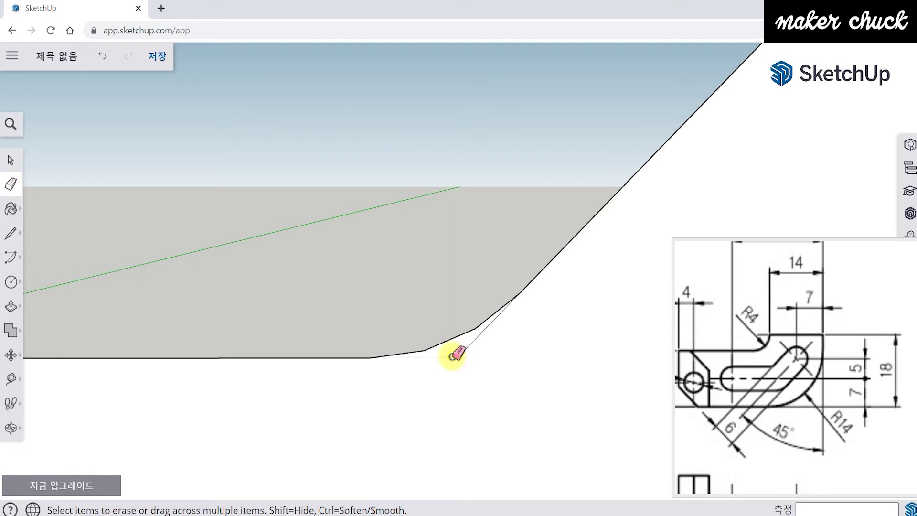
pyautogui.moveTo(451, 358); pyautogui.dragTo(463, 352)
pyautogui.click(463, 351)
pyautogui.scroll(-8, 463, 384)
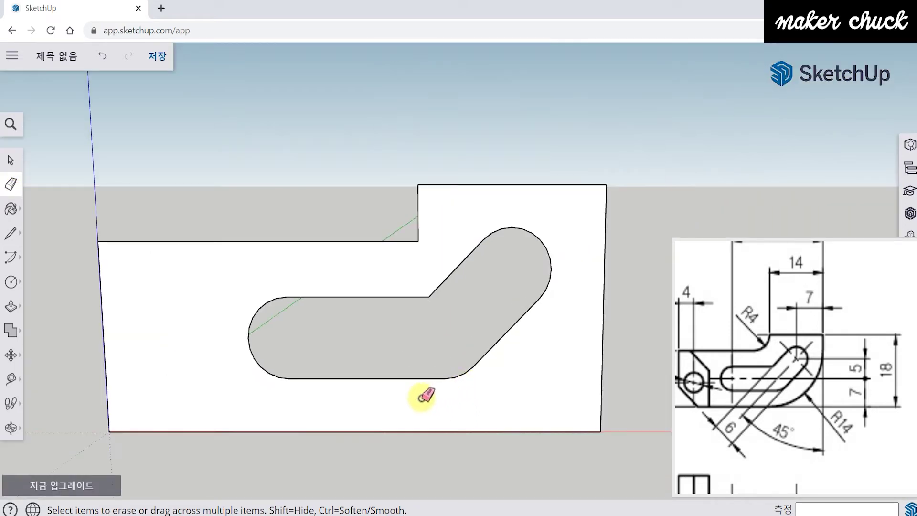
pyautogui.scroll(3, 421, 396)
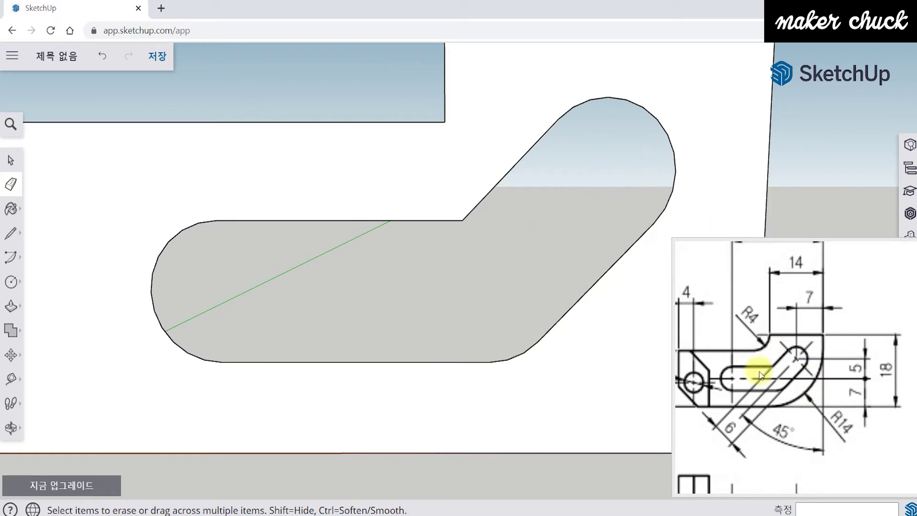
pyautogui.scroll(-3, 482, 308)
pyautogui.press('space')
pyautogui.moveTo(468, 312); pyautogui.dragTo(554, 346, button='middle')
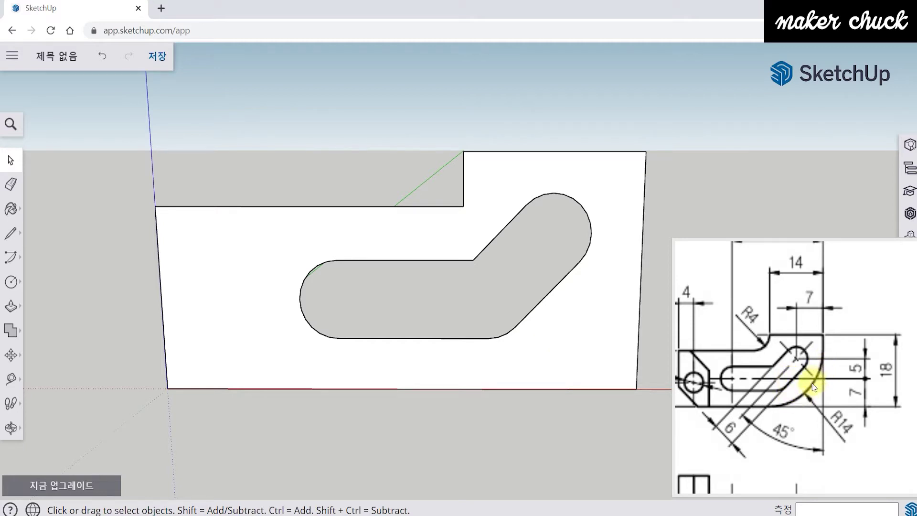
pyautogui.moveTo(542, 352); pyautogui.dragTo(512, 362, button='middle')
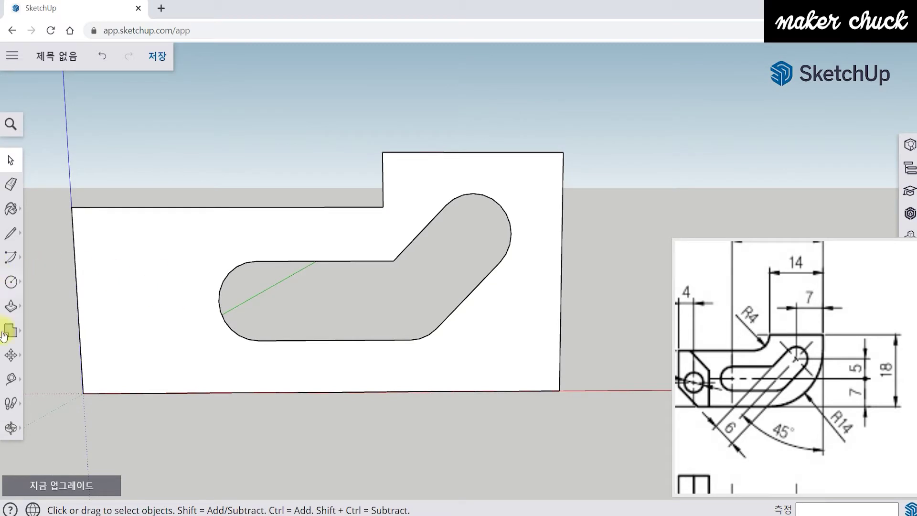
pyautogui.click(10, 378)
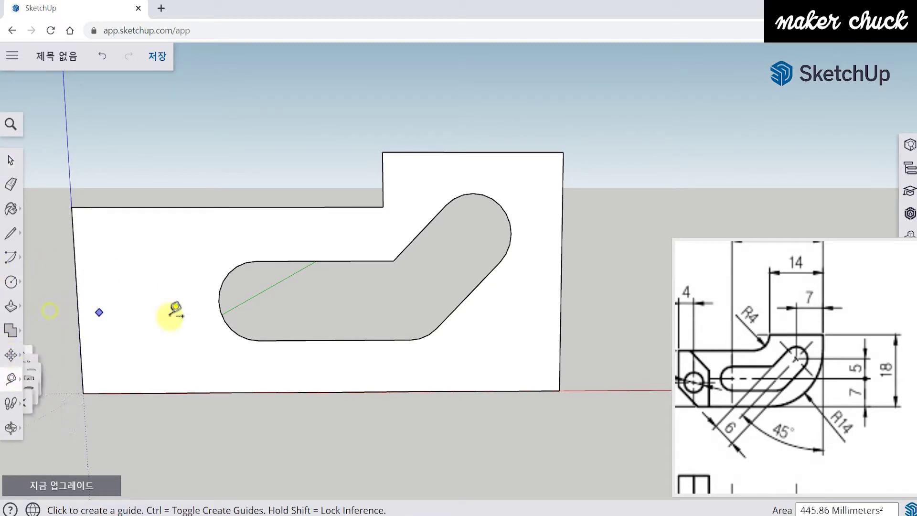
pyautogui.click(561, 327)
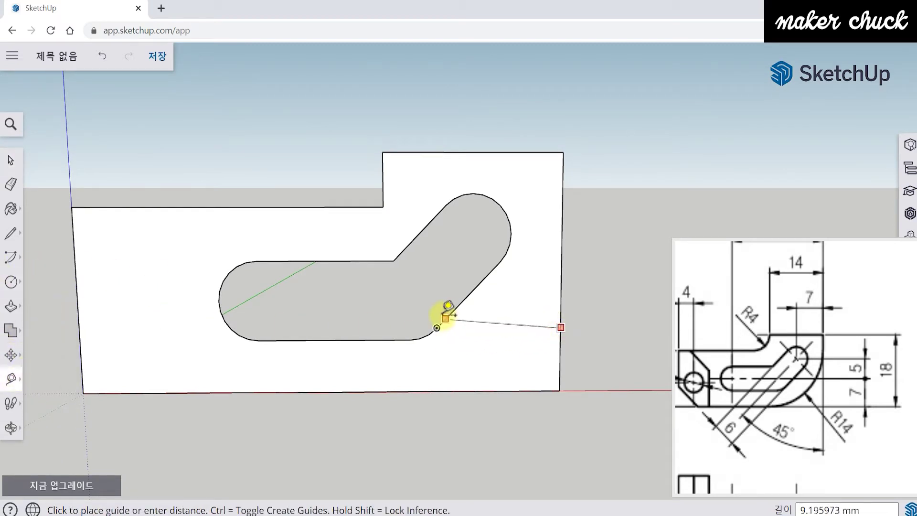
pyautogui.press('space')
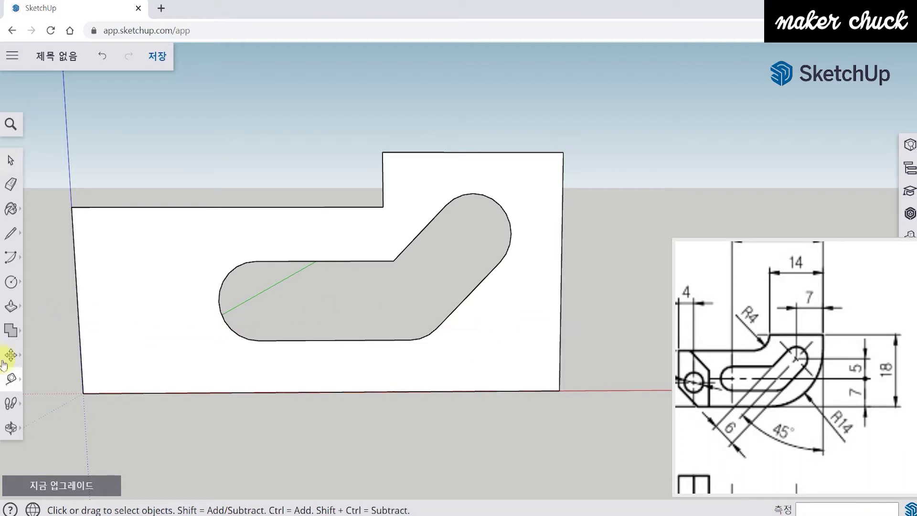
# - Place one guide 14 mm inward from the profile's right edge and another 14 mm above its bottom edge
pyautogui.moveTo(10, 385); pyautogui.dragTo(51, 319)
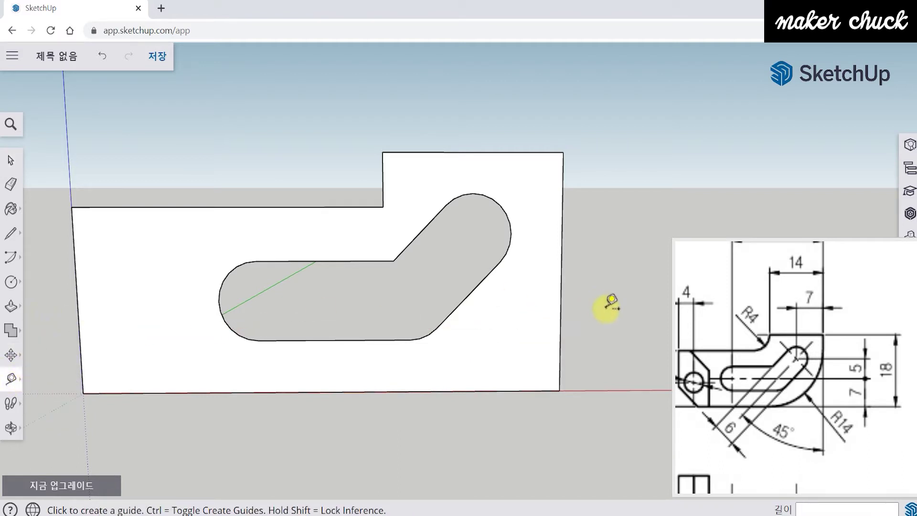
pyautogui.click(561, 273)
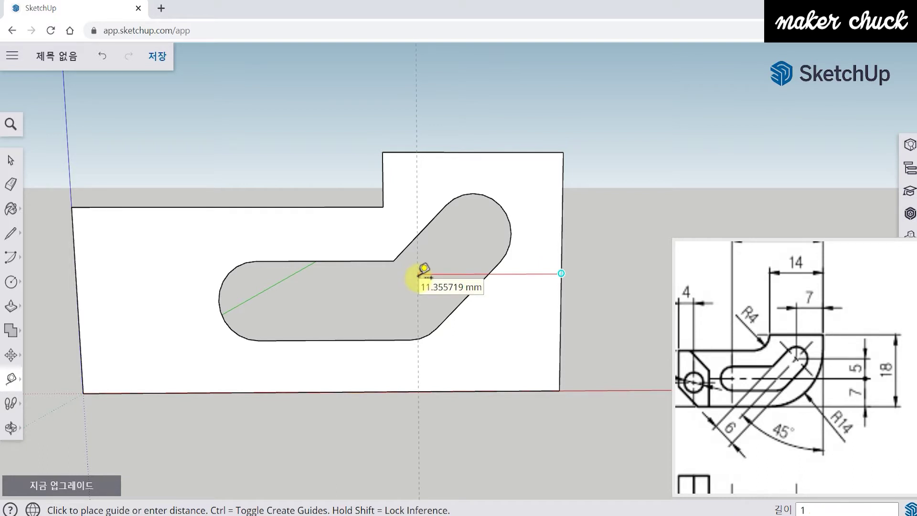
pyautogui.press('Return')
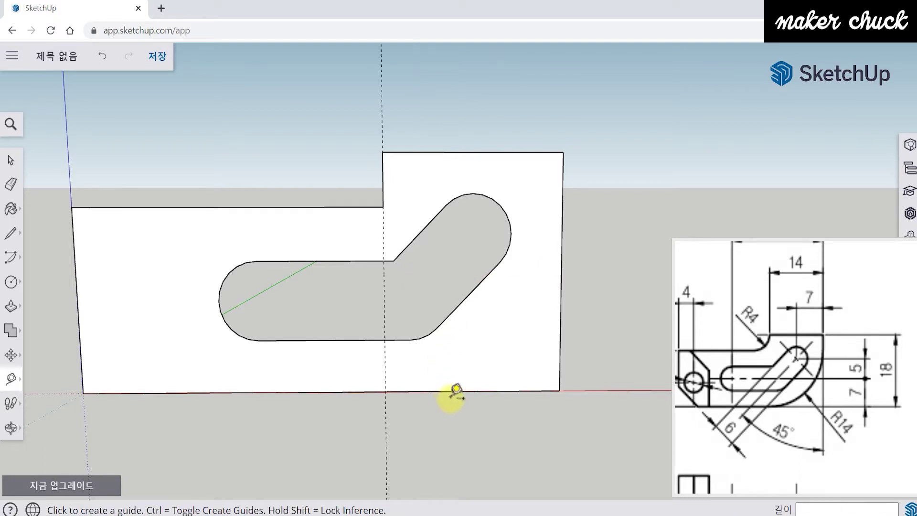
pyautogui.click(453, 390)
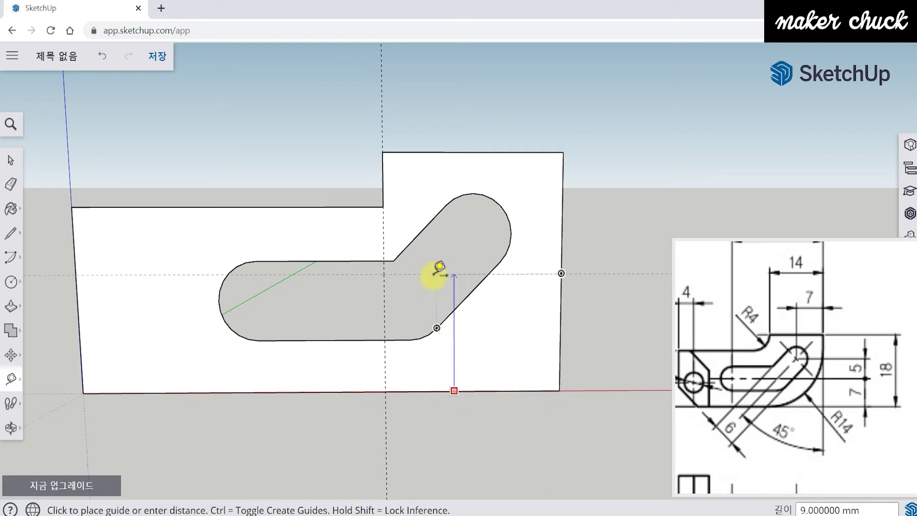
pyautogui.moveTo(440, 286); pyautogui.dragTo(470, 259, button='middle')
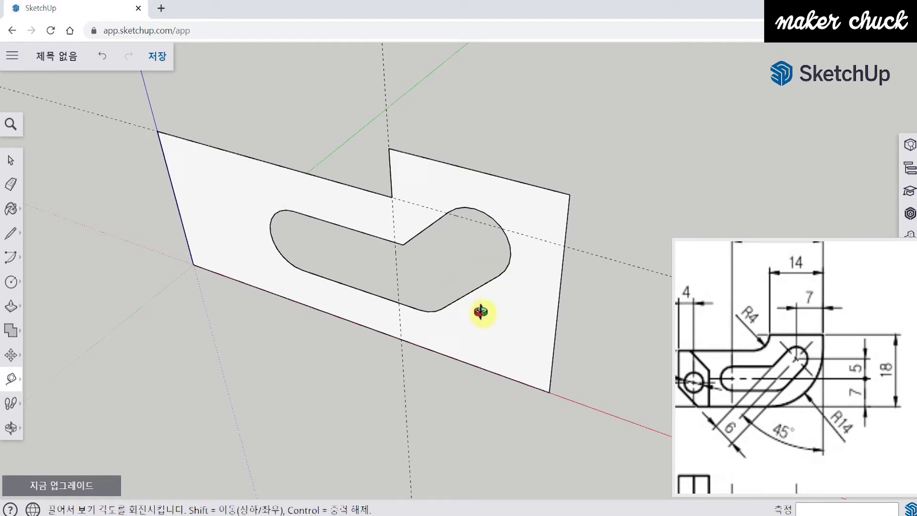
pyautogui.moveTo(481, 307); pyautogui.dragTo(586, 180, button='middle')
pyautogui.scroll(4, 576, 245)
pyautogui.scroll(-3, 546, 246)
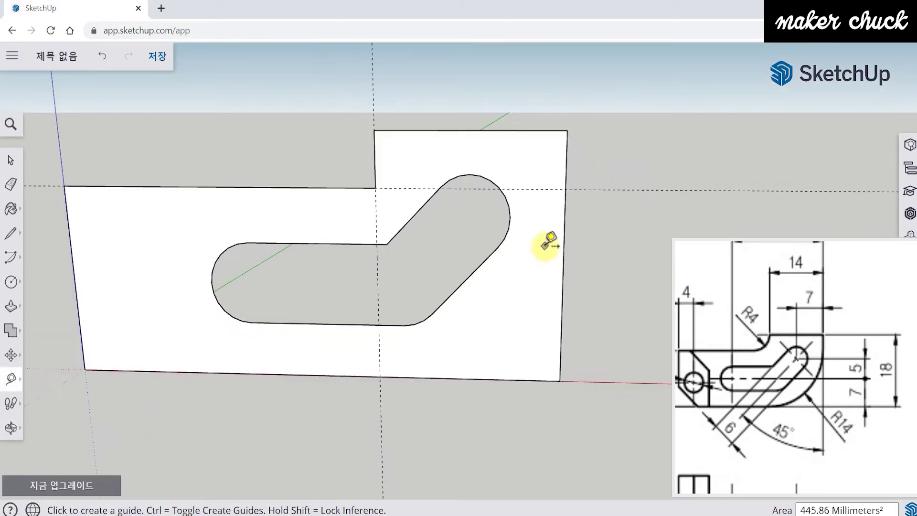
pyautogui.moveTo(410, 293); pyautogui.dragTo(417, 288, button='middle')
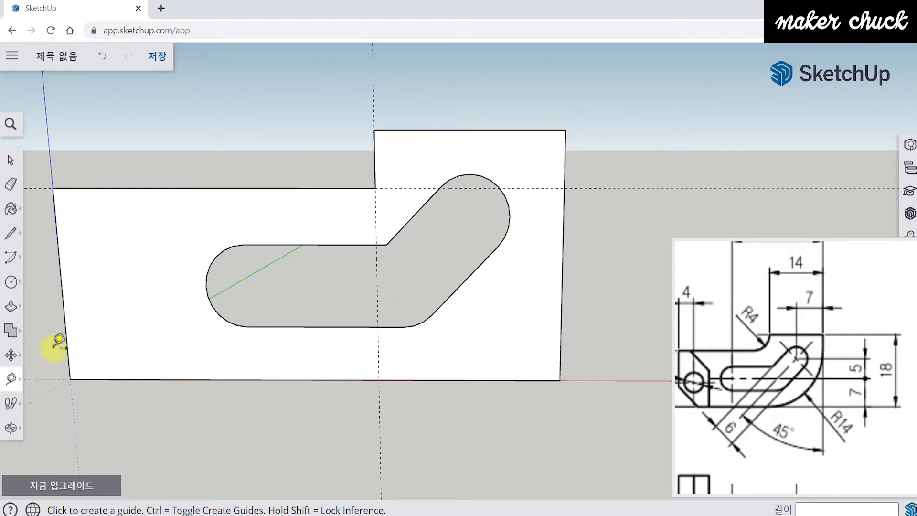
# - Draw a 90° arc of 14 mm radius centred on the guide intersection, from the profile's right edge to its bottom edge
pyautogui.click(12, 261)
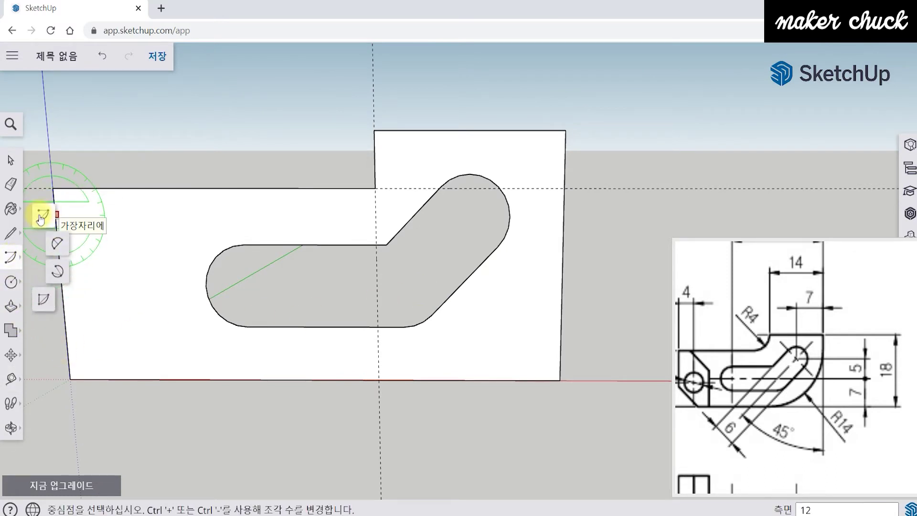
pyautogui.click(41, 216)
pyautogui.moveTo(346, 234); pyautogui.dragTo(368, 206, button='middle')
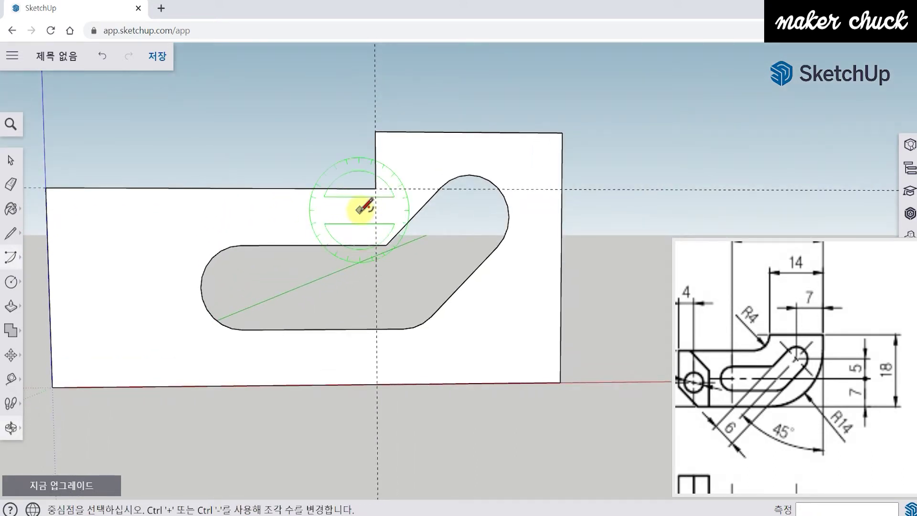
pyautogui.click(375, 188)
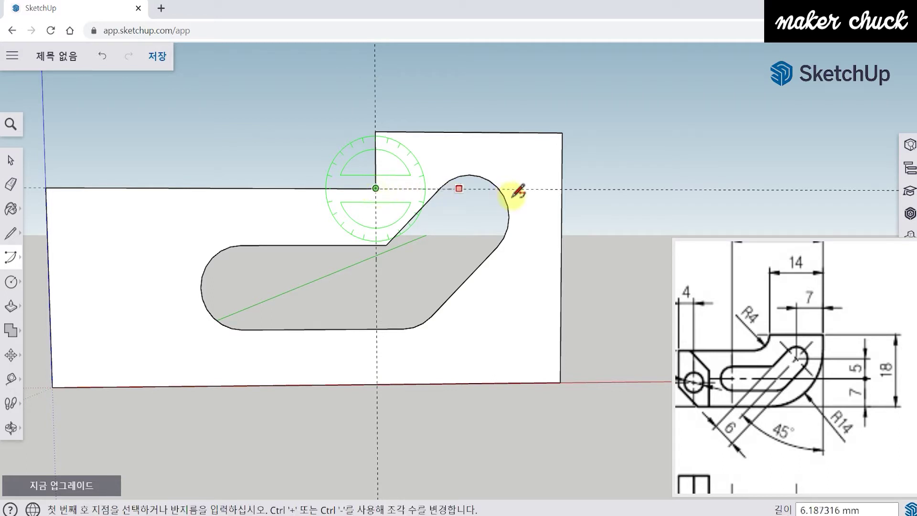
pyautogui.click(561, 189)
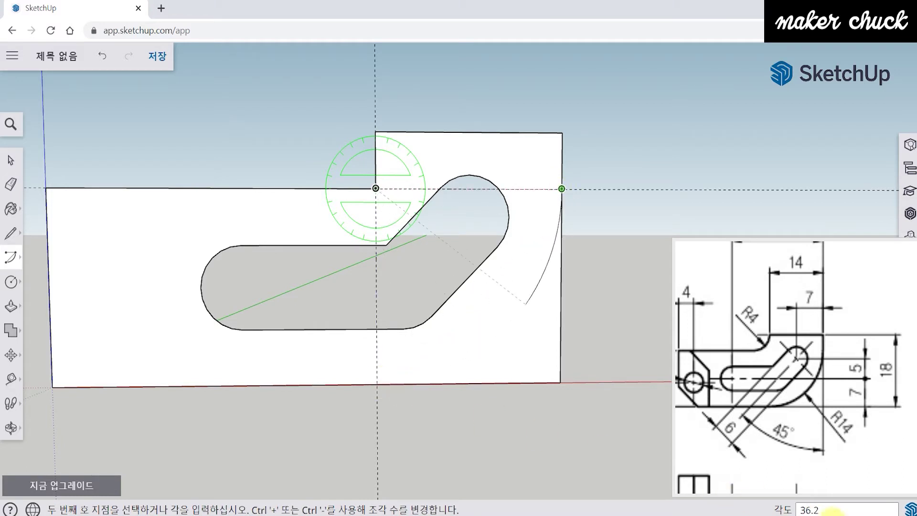
pyautogui.click(377, 383)
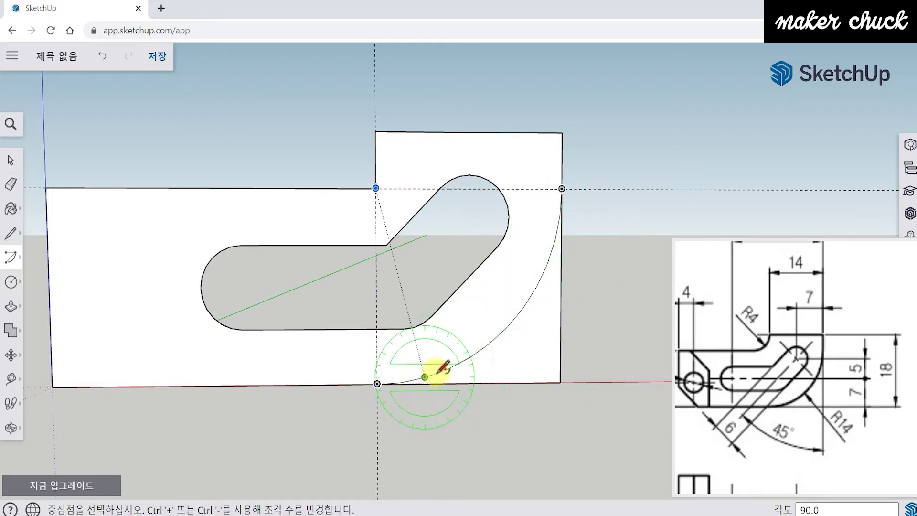
# - Erase the square corner edges outside the 14 mm arc and remove both construction guides
pyautogui.click(13, 188)
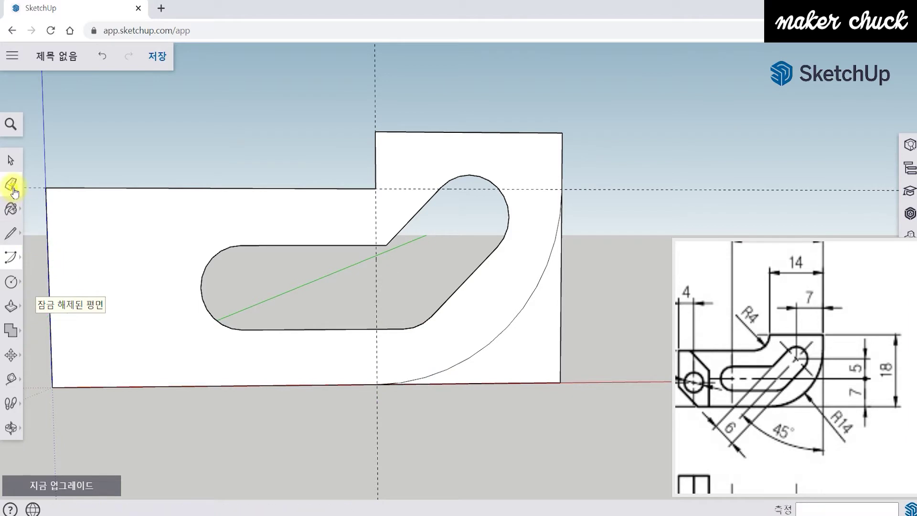
pyautogui.click(562, 358)
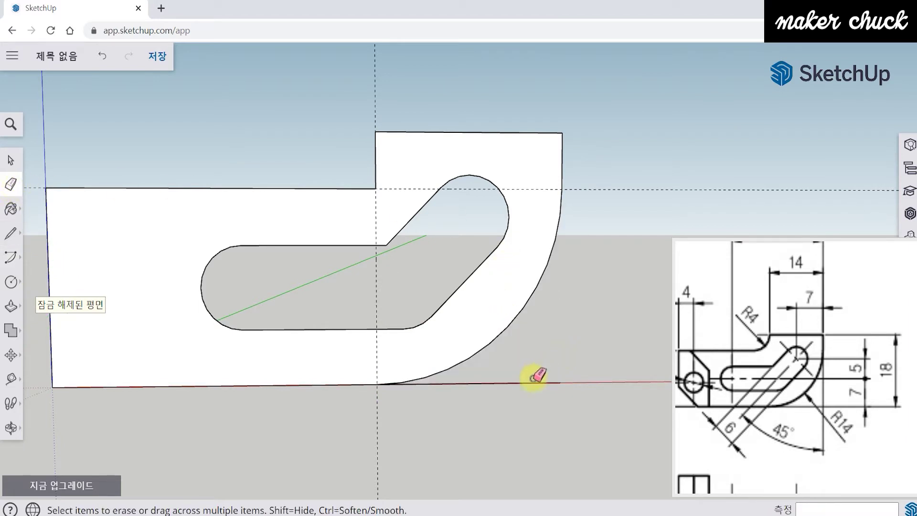
pyautogui.click(537, 189)
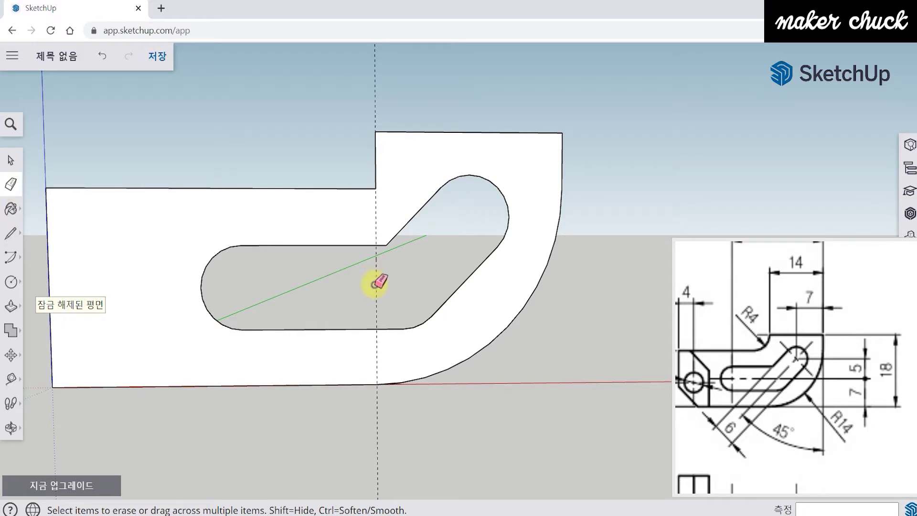
pyautogui.moveTo(377, 283); pyautogui.dragTo(449, 310, button='middle')
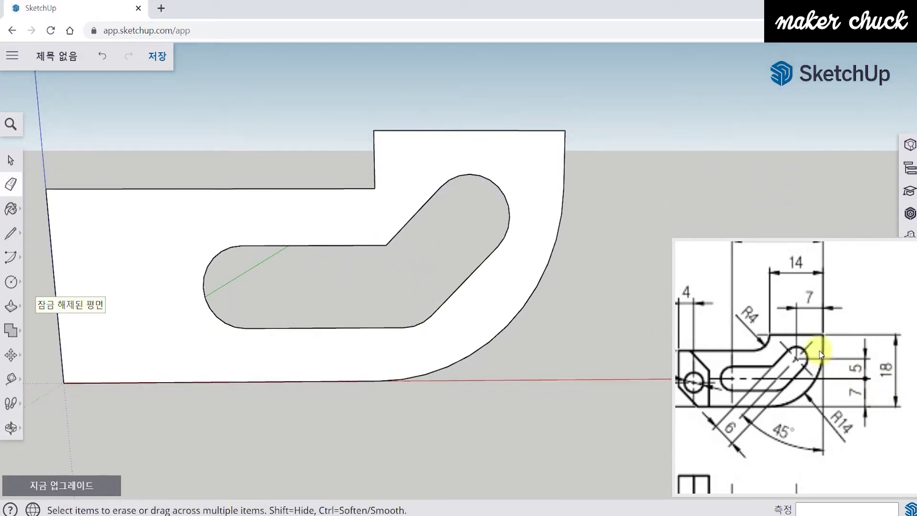
pyautogui.moveTo(525, 348); pyautogui.dragTo(578, 353, button='middle')
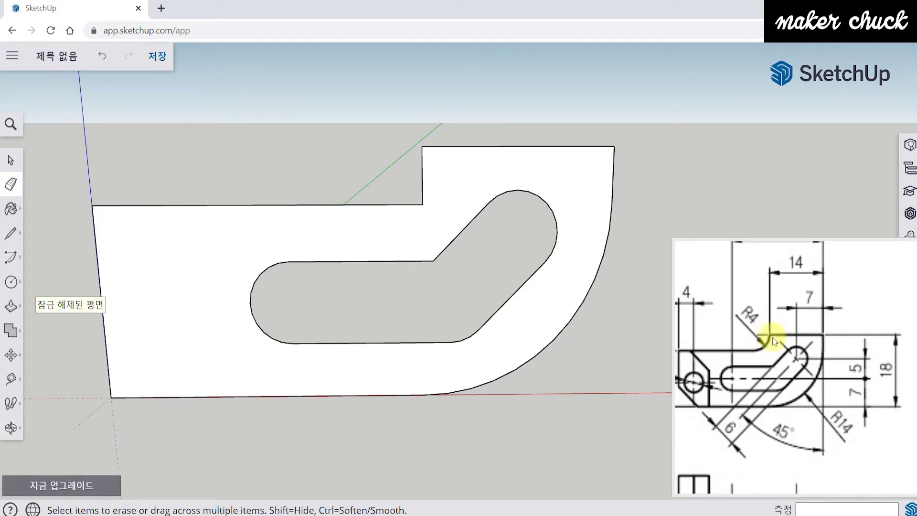
pyautogui.moveTo(412, 309)
pyautogui.mouseDown(button='middle')
pyautogui.moveTo(425, 229)
pyautogui.moveTo(425, 270)
pyautogui.mouseUp(button='middle')
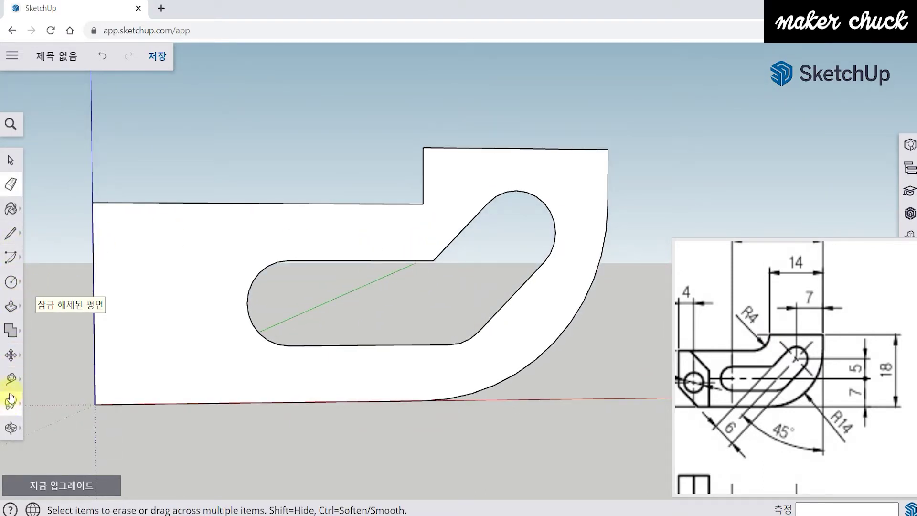
# - Place guides 4 mm to the left of the step's vertical edge and 4 mm above the lower top edge
pyautogui.click(10, 378)
pyautogui.click(43, 313)
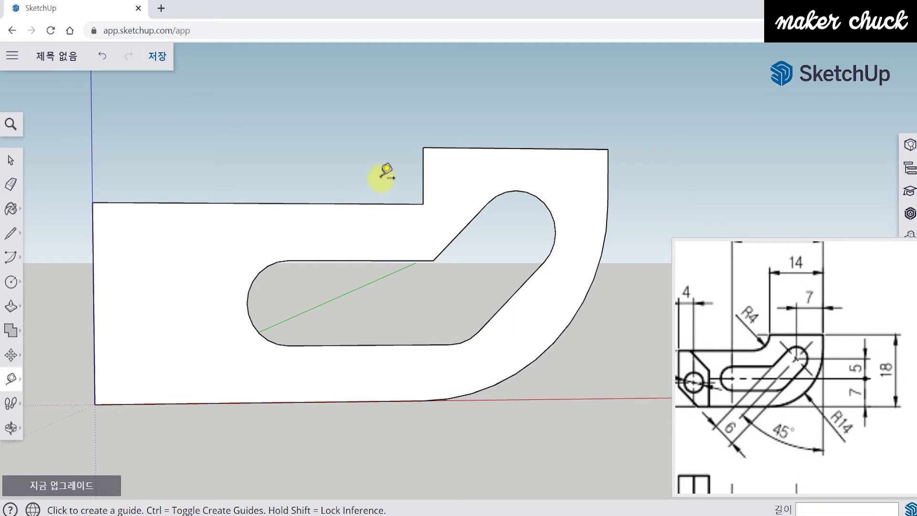
pyautogui.click(423, 176)
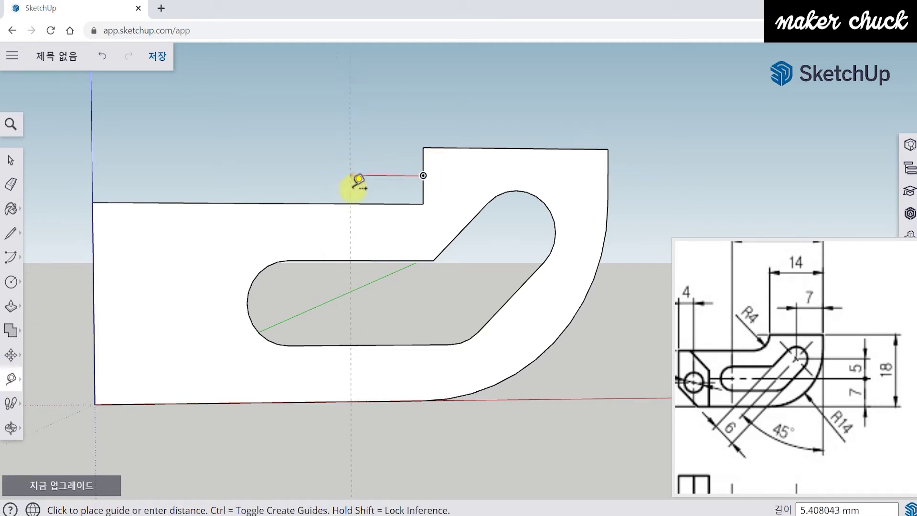
pyautogui.press('Return')
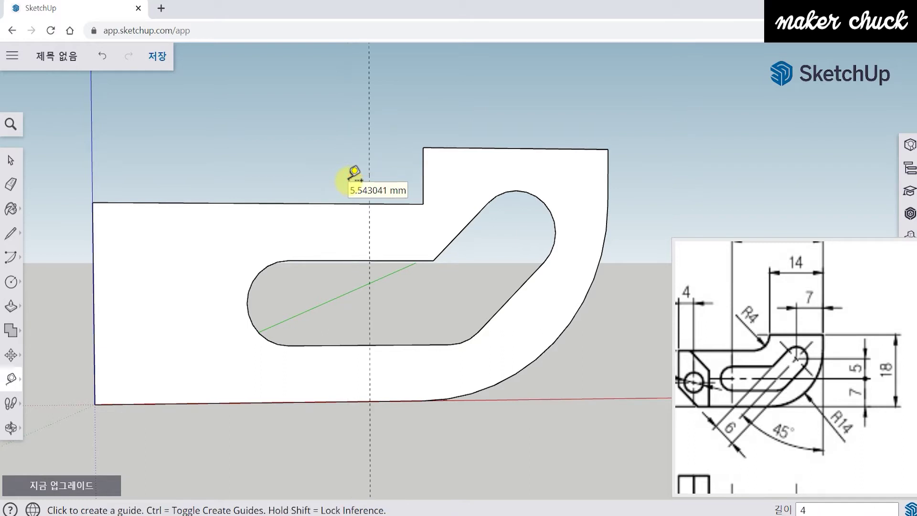
pyautogui.click(394, 203)
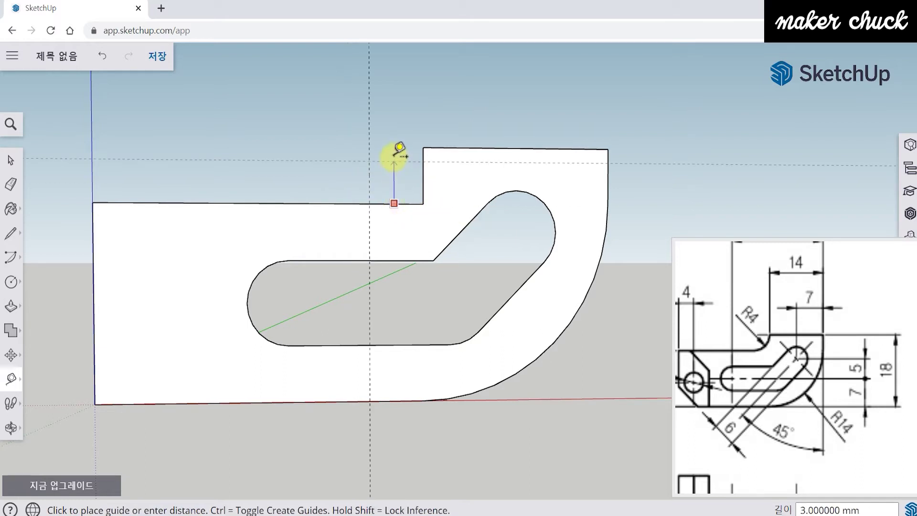
pyautogui.click(393, 156)
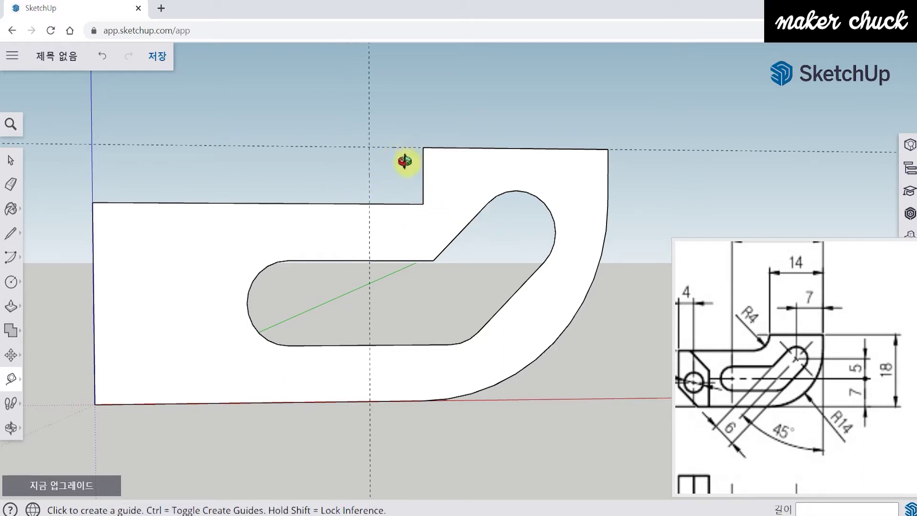
# - Draw a 90° arc of 4 mm radius centred on the guide intersection, from the step's upper corner to the lower top edge
pyautogui.moveTo(403, 160); pyautogui.dragTo(374, 139, button='middle')
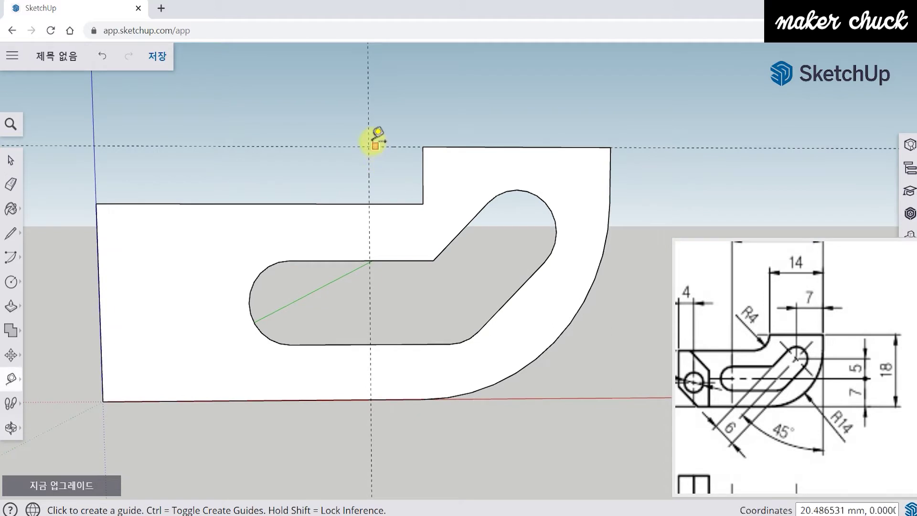
pyautogui.click(11, 258)
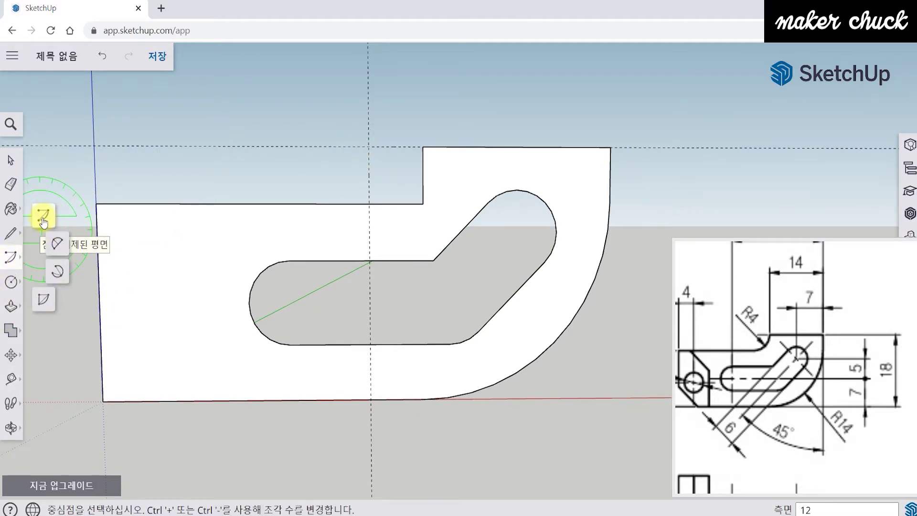
pyautogui.click(43, 220)
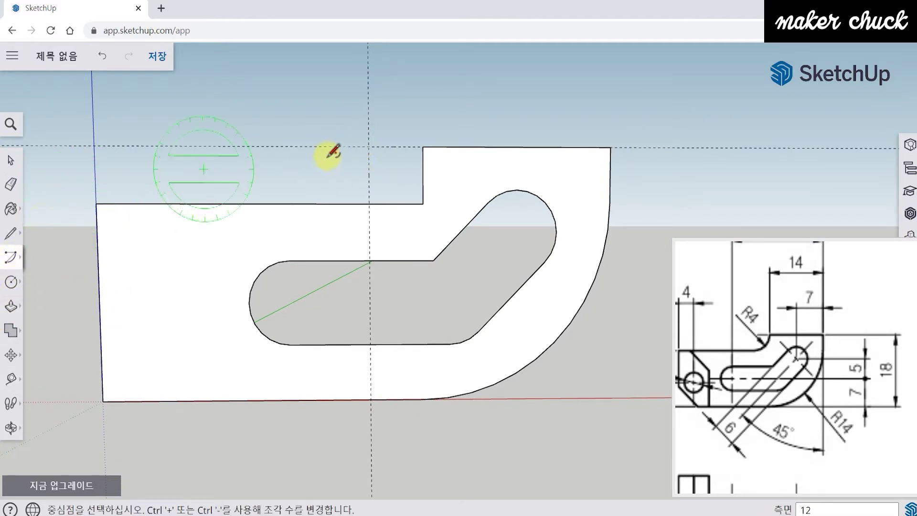
pyautogui.click(369, 146)
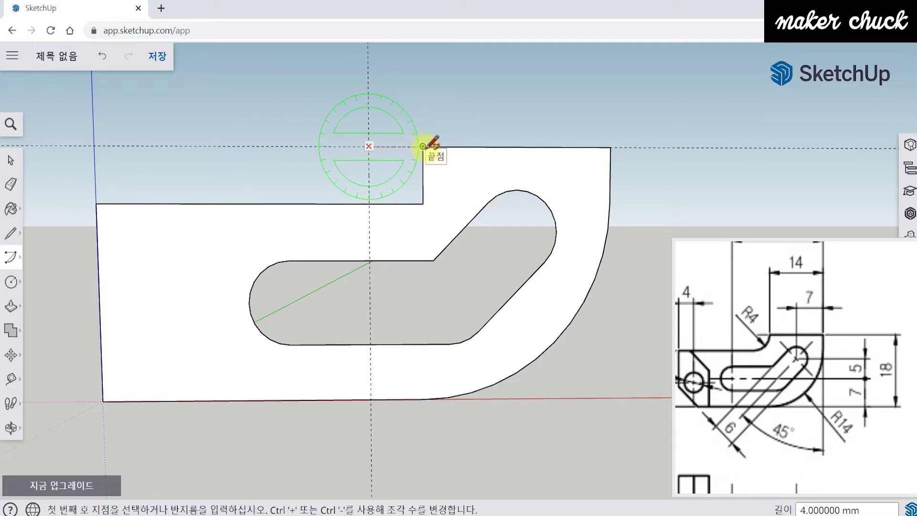
pyautogui.click(422, 145)
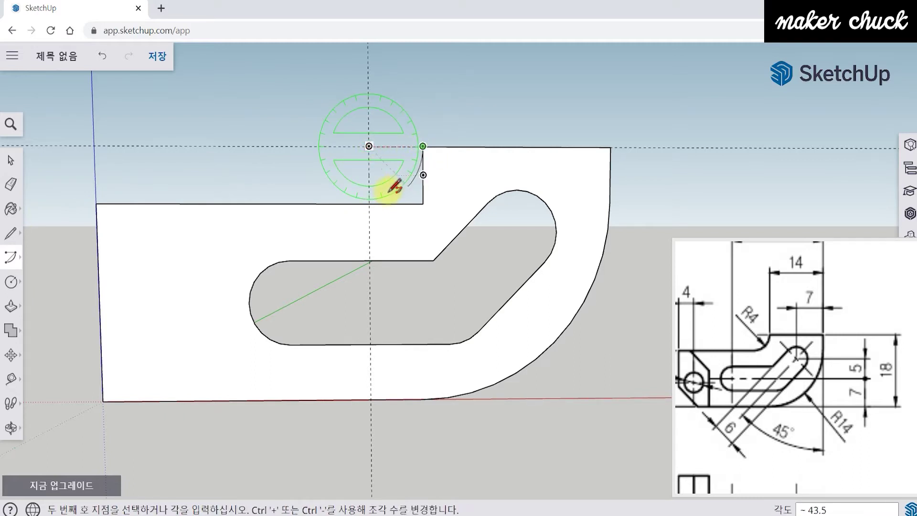
pyautogui.click(370, 203)
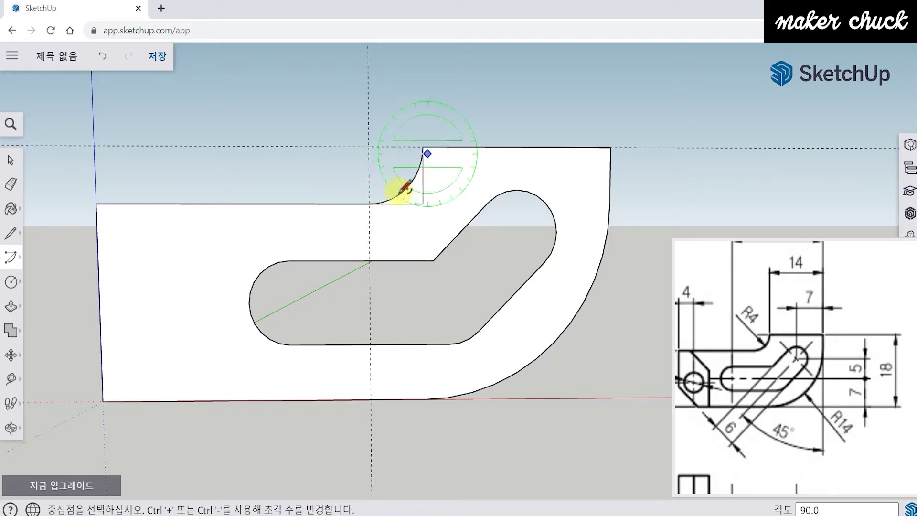
# - Erase the square corner edges left inside the 4 mm fillet and remove both construction guides
pyautogui.click(10, 184)
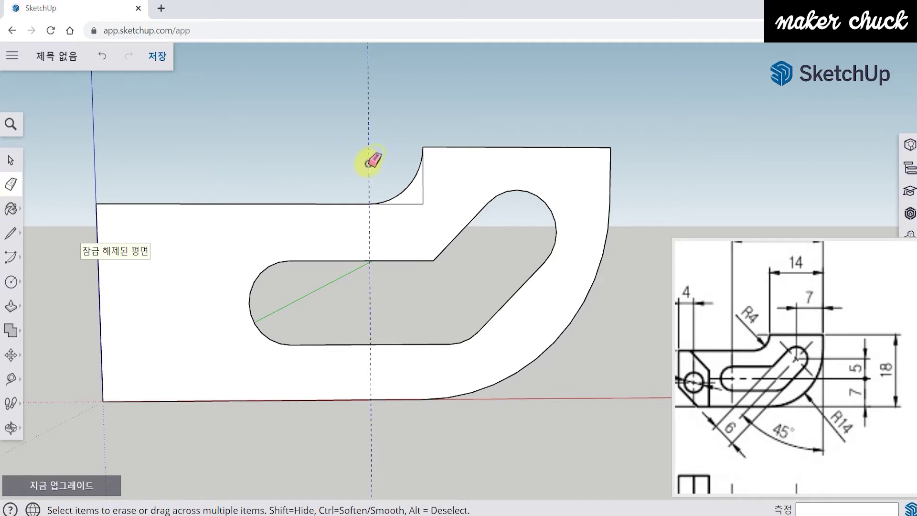
pyautogui.click(411, 204)
pyautogui.moveTo(412, 204)
pyautogui.mouseDown(button='middle')
pyautogui.moveTo(454, 244)
pyautogui.moveTo(443, 266)
pyautogui.moveTo(527, 288)
pyautogui.mouseUp(button='middle')
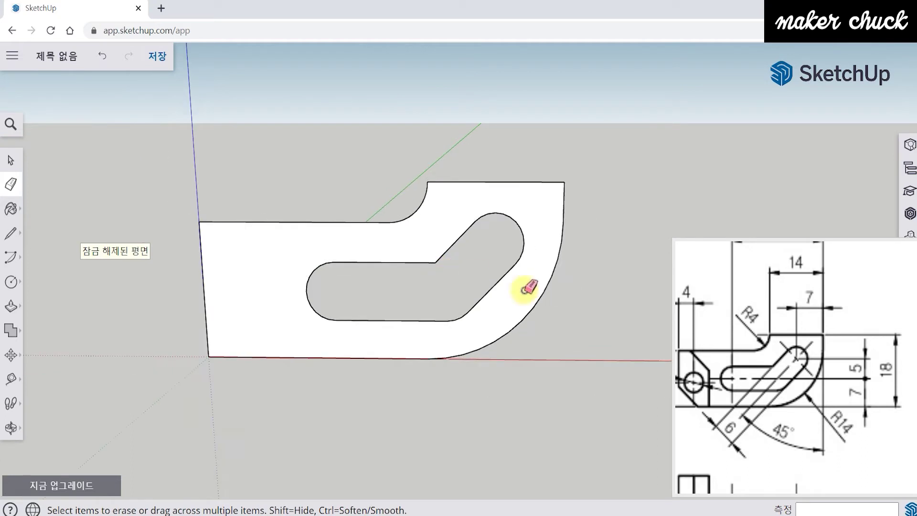
# - Extrude the slotted profile face 16 mm with Push/Pull, matching the overall width in the drawing's side view
pyautogui.moveTo(736, 329)
pyautogui.mouseDown()
pyautogui.moveTo(781, 340)
pyautogui.moveTo(769, 352)
pyautogui.mouseUp()
pyautogui.moveTo(768, 400); pyautogui.dragTo(773, 382)
pyautogui.moveTo(568, 321)
pyautogui.mouseDown(button='middle')
pyautogui.moveTo(532, 368)
pyautogui.moveTo(501, 377)
pyautogui.mouseUp(button='middle')
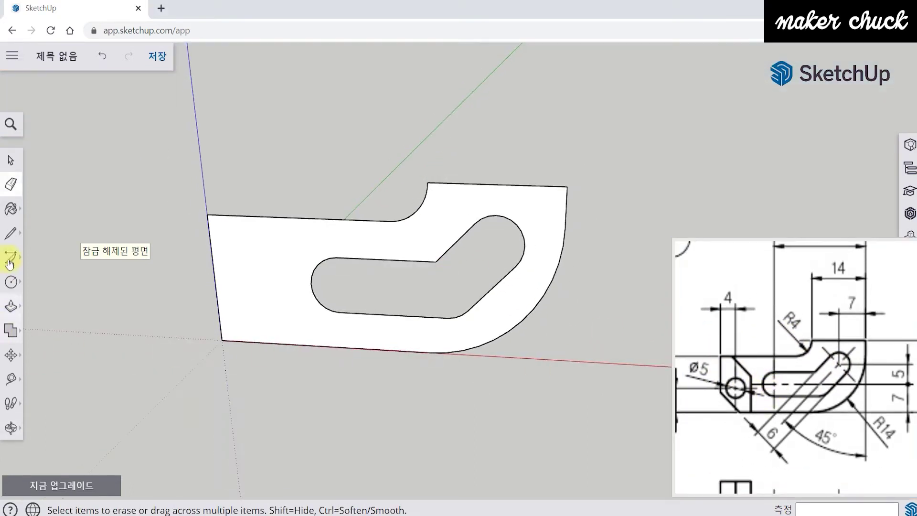
pyautogui.click(10, 313)
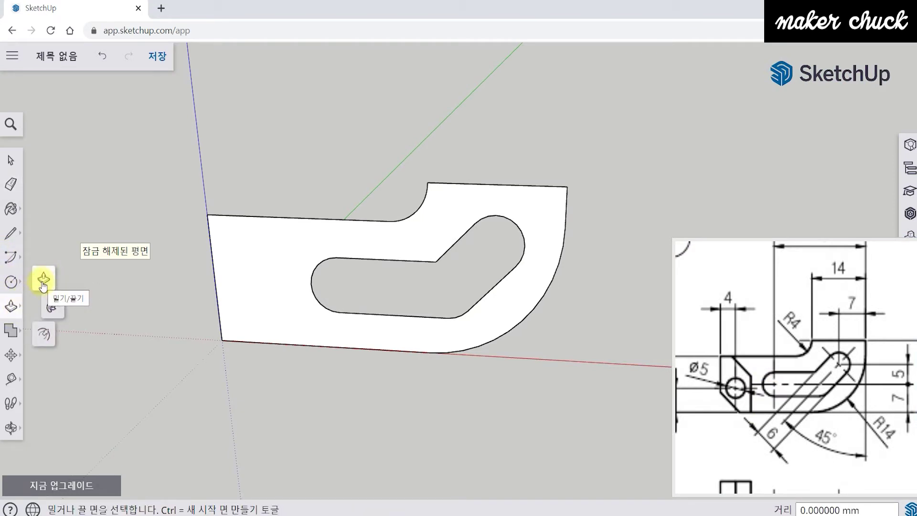
pyautogui.click(785, 338)
pyautogui.moveTo(783, 365)
pyautogui.mouseDown()
pyautogui.moveTo(762, 323)
pyautogui.moveTo(729, 360)
pyautogui.moveTo(726, 352)
pyautogui.mouseUp()
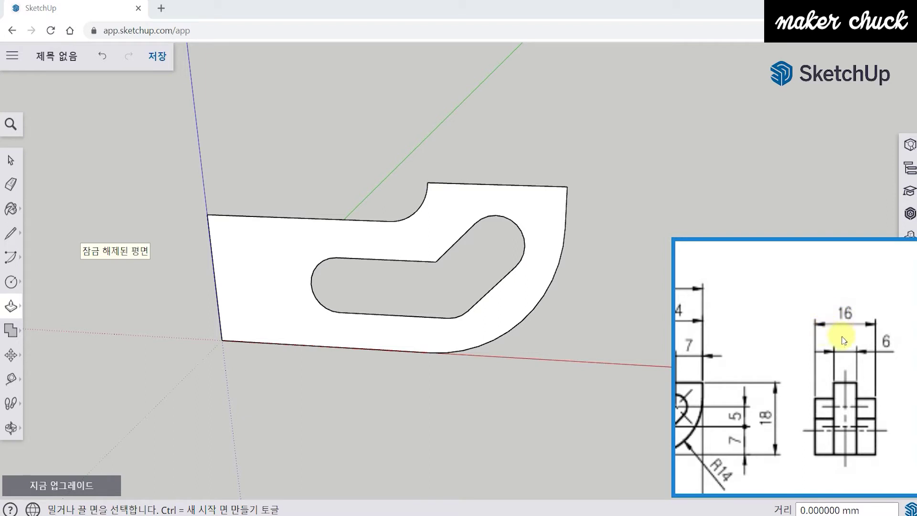
pyautogui.moveTo(557, 359); pyautogui.dragTo(547, 250, button='middle')
pyautogui.click(547, 250)
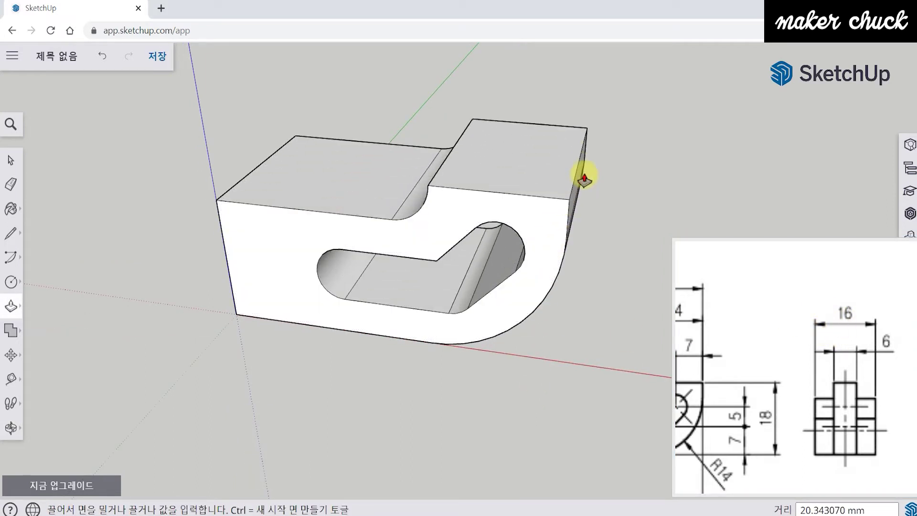
pyautogui.press('Return')
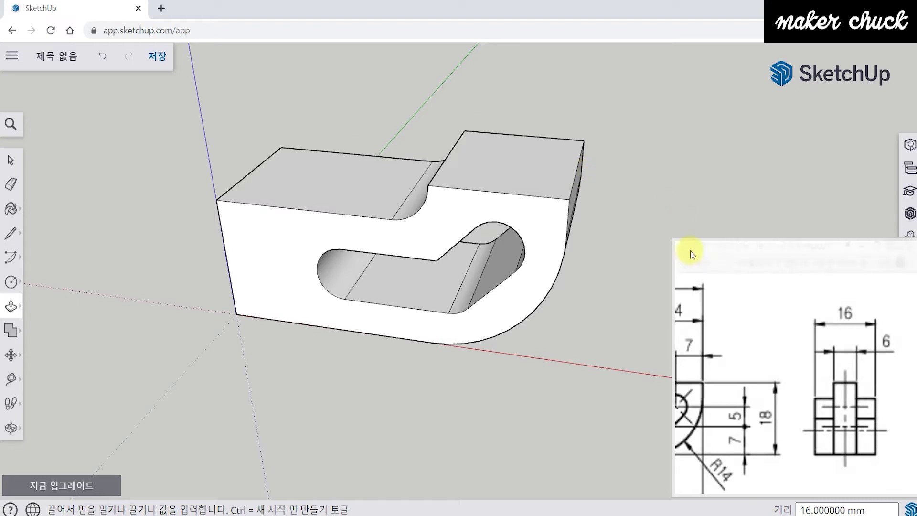
# - Examine the drawing's side and lower views for the widths and lengths of the wide head and the narrow arm
pyautogui.moveTo(591, 264)
pyautogui.mouseDown(button='middle')
pyautogui.moveTo(614, 287)
pyautogui.moveTo(788, 361)
pyautogui.mouseUp(button='middle')
pyautogui.click(803, 360)
pyautogui.scroll(5, 819, 358)
pyautogui.scroll(-3, 831, 359)
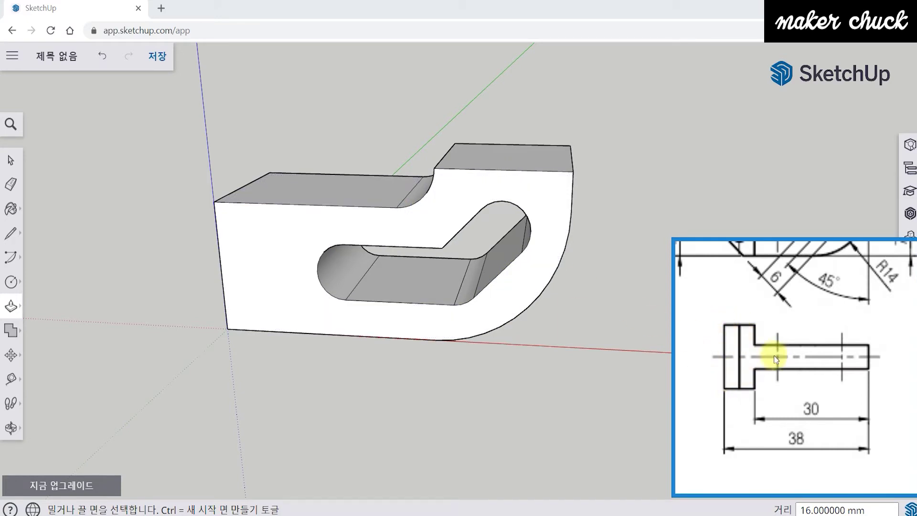
pyautogui.scroll(5, 759, 347)
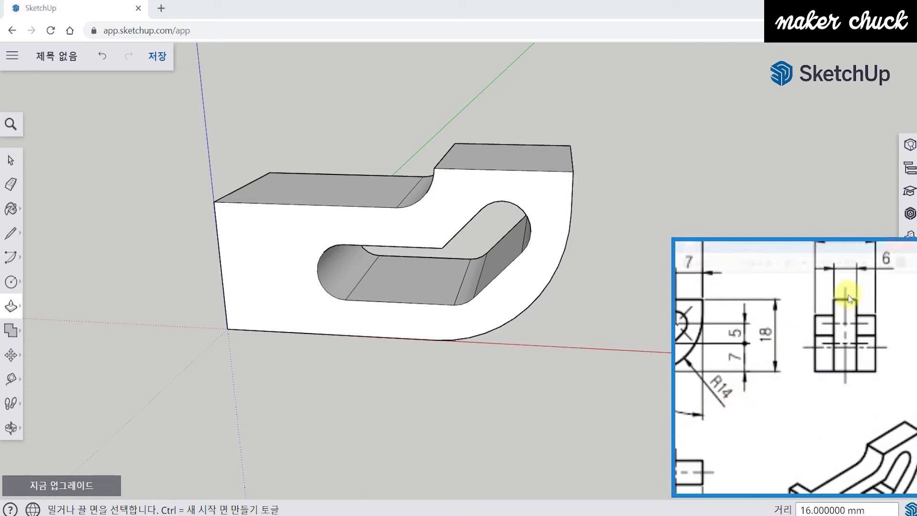
pyautogui.scroll(2, 862, 272)
pyautogui.scroll(-5, 811, 334)
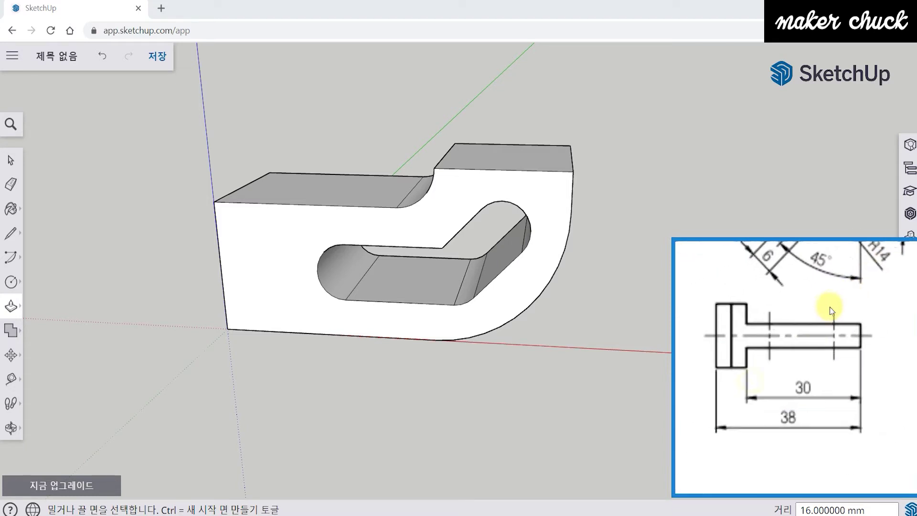
pyautogui.scroll(2, 788, 349)
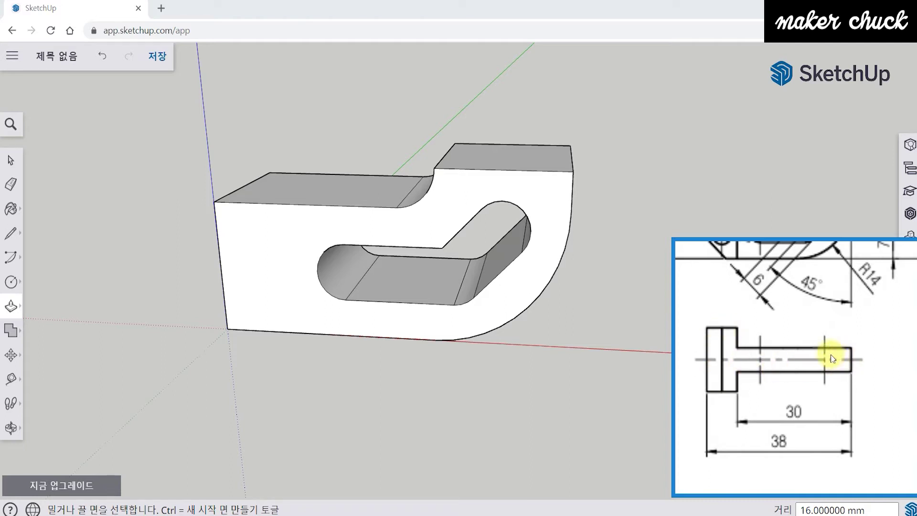
pyautogui.moveTo(779, 348)
pyautogui.mouseDown()
pyautogui.moveTo(810, 375)
pyautogui.moveTo(808, 400)
pyautogui.moveTo(800, 351)
pyautogui.moveTo(784, 353)
pyautogui.mouseUp()
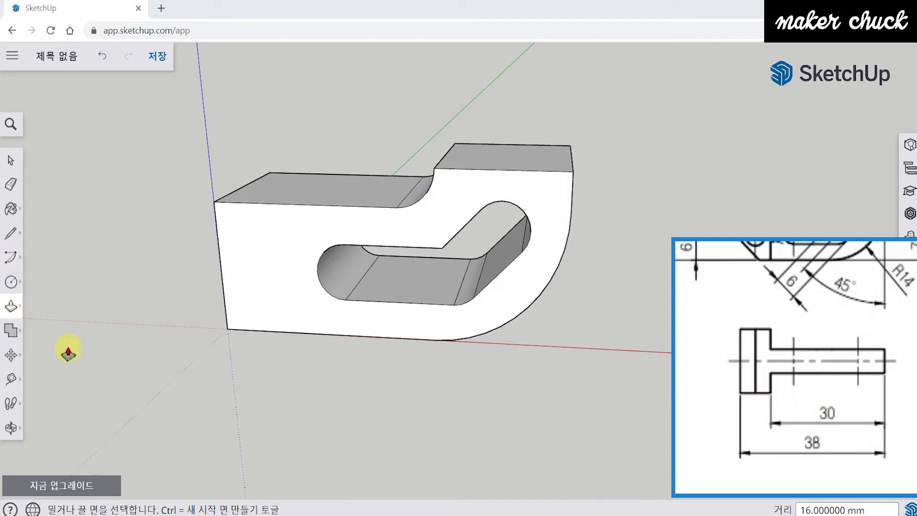
# - Place a vertical guide on the front face, 8 mm inward from the body's straight end edge
pyautogui.moveTo(334, 353); pyautogui.dragTo(80, 363, button='middle')
pyautogui.click(8, 379)
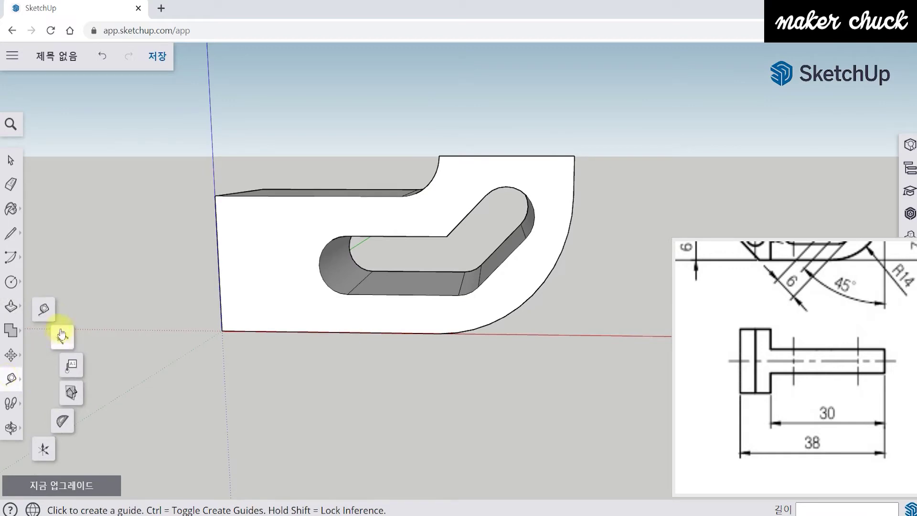
pyautogui.click(219, 264)
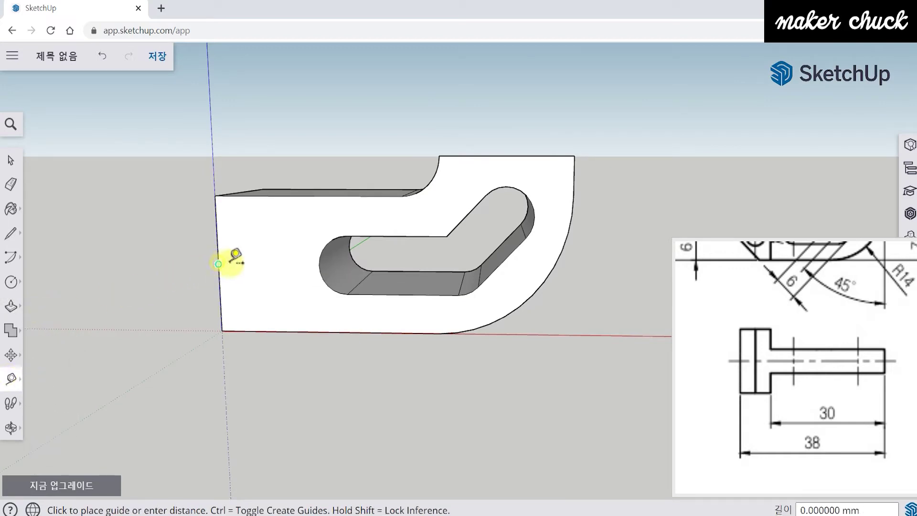
pyautogui.press('Escape')
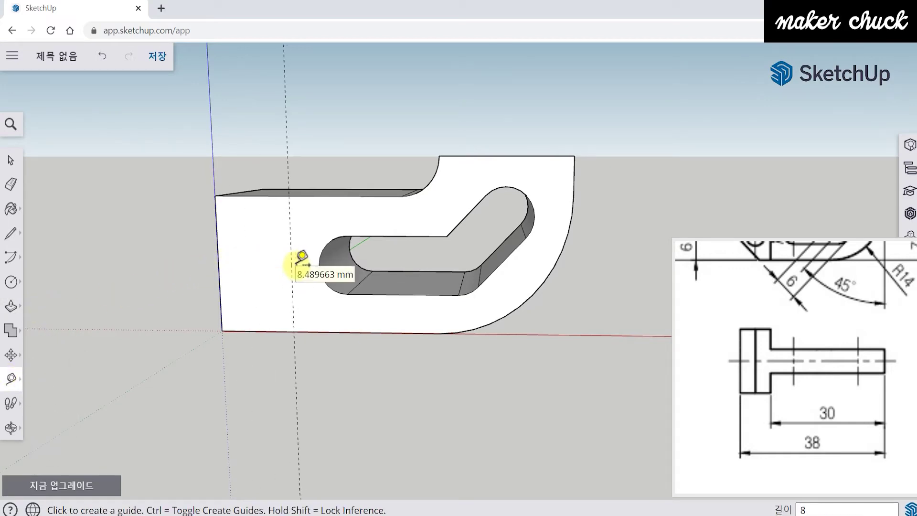
# - Draw a 14 mm line along the guide from the front face's upper edge to its bottom edge, splitting the face
pyautogui.moveTo(303, 260); pyautogui.dragTo(348, 355, button='middle')
pyautogui.scroll(2, 349, 356)
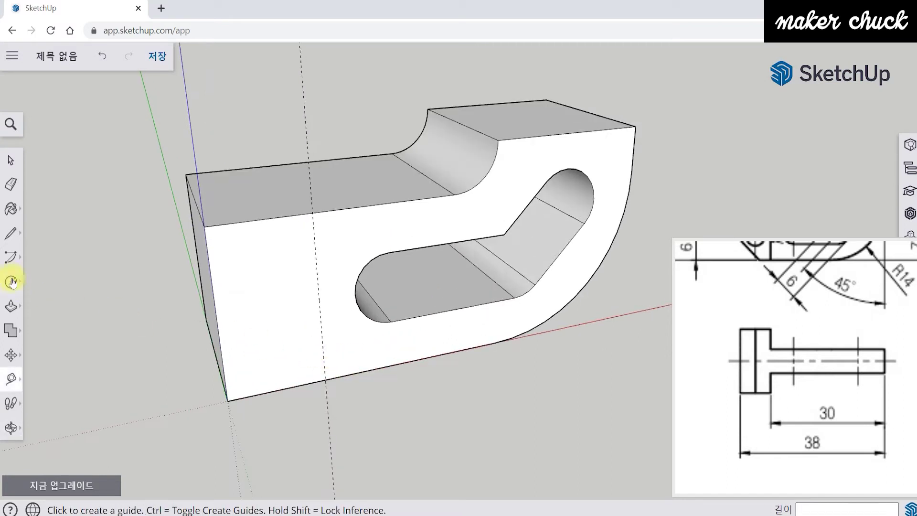
pyautogui.click(11, 233)
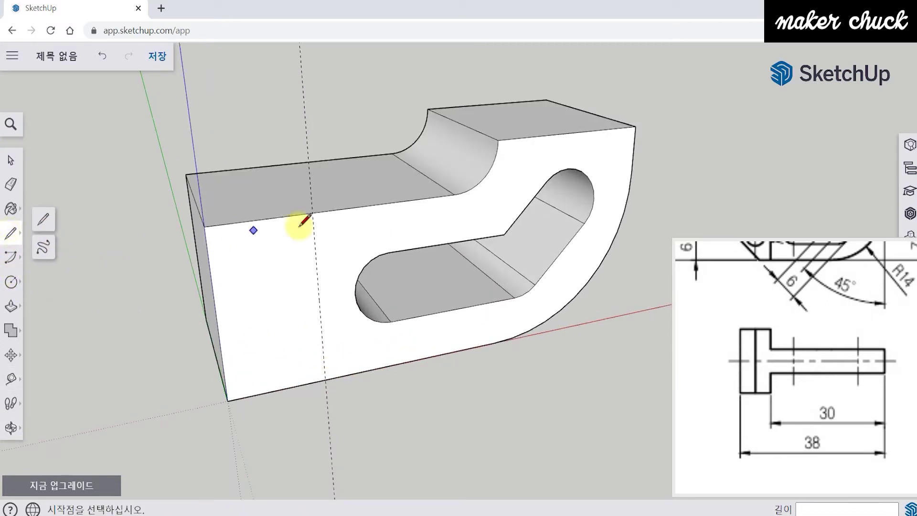
pyautogui.click(312, 212)
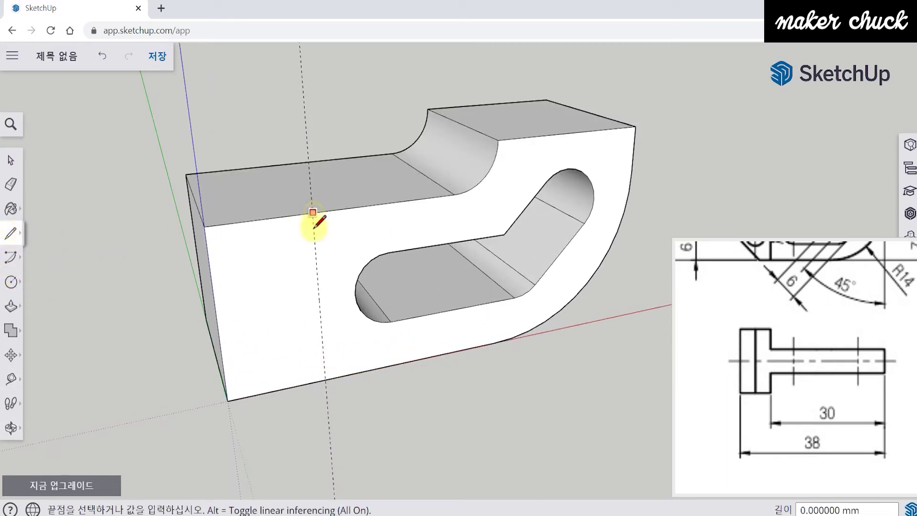
pyautogui.click(325, 380)
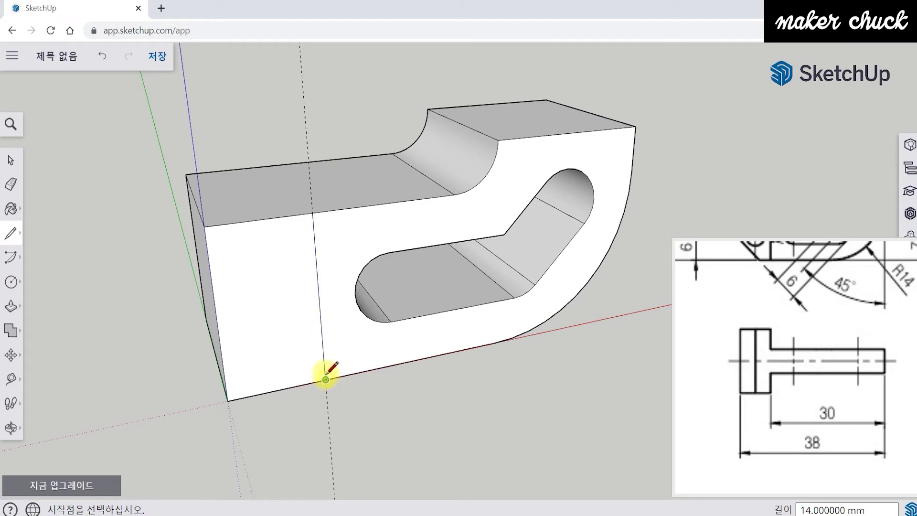
pyautogui.click(14, 166)
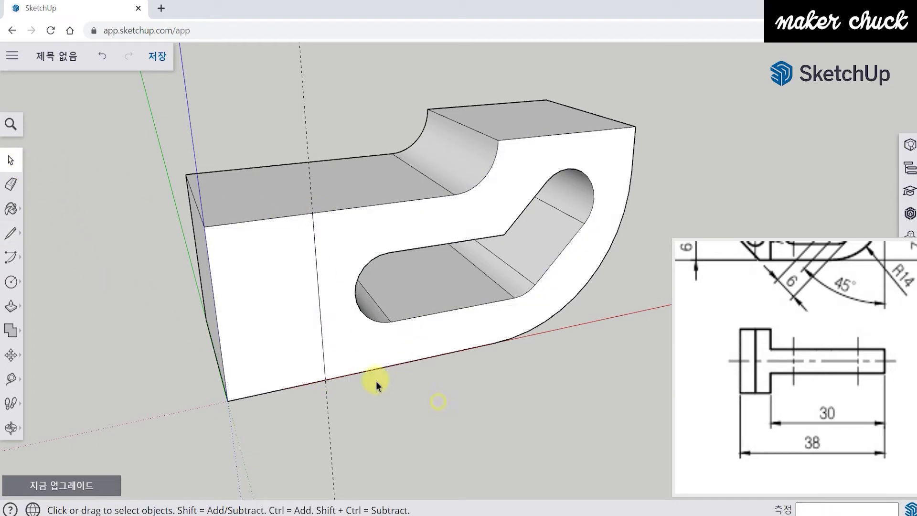
# - Push the slotted part of the front face inward with Push/Pull, leaving the 8 mm end block at full width
pyautogui.click(14, 305)
pyautogui.click(45, 274)
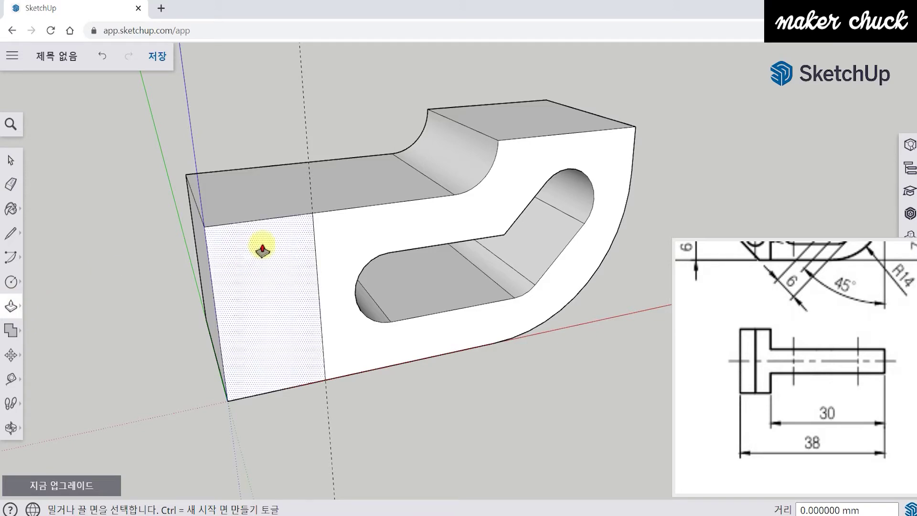
pyautogui.click(382, 240)
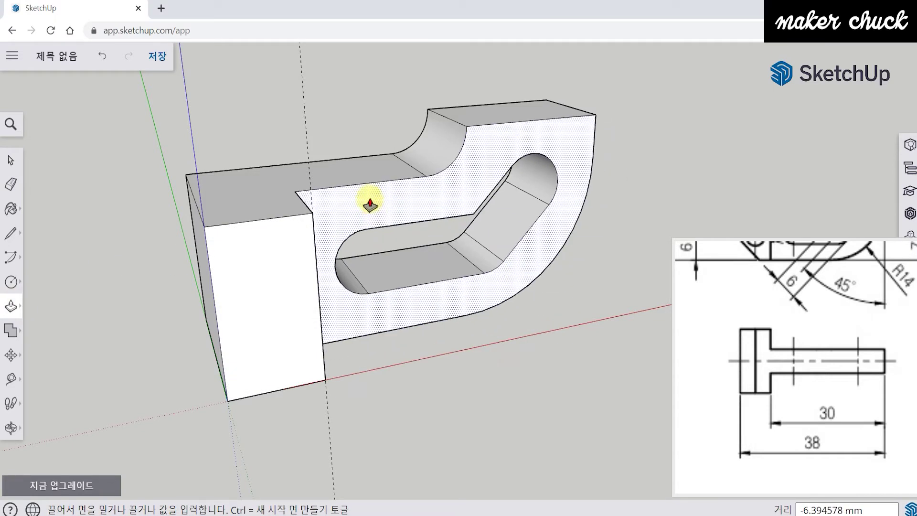
pyautogui.press('Return')
# - Place a vertical guide on the opposite slotted face, 8 mm inward from the body's straight end edge
pyautogui.moveTo(437, 242); pyautogui.dragTo(291, 352, button='middle')
pyautogui.moveTo(585, 292); pyautogui.dragTo(395, 266, button='middle')
pyautogui.scroll(3, 395, 266)
pyautogui.click(10, 379)
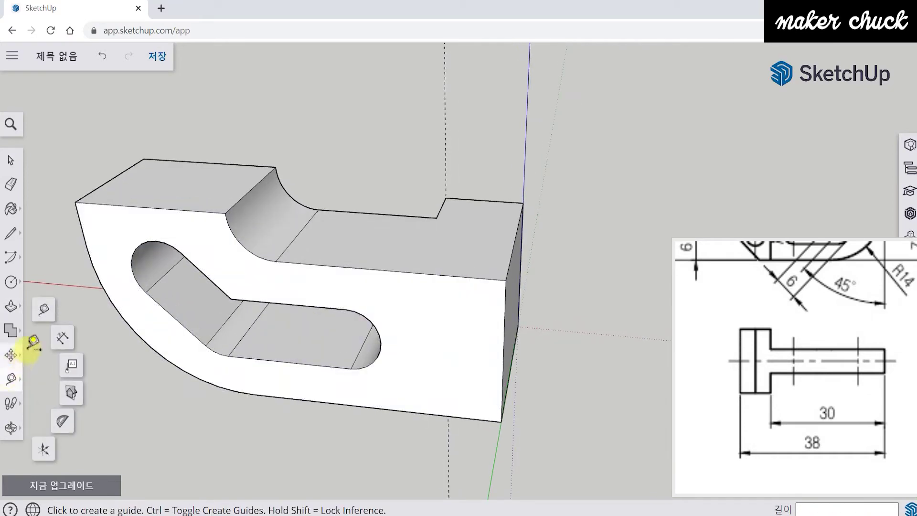
pyautogui.click(43, 311)
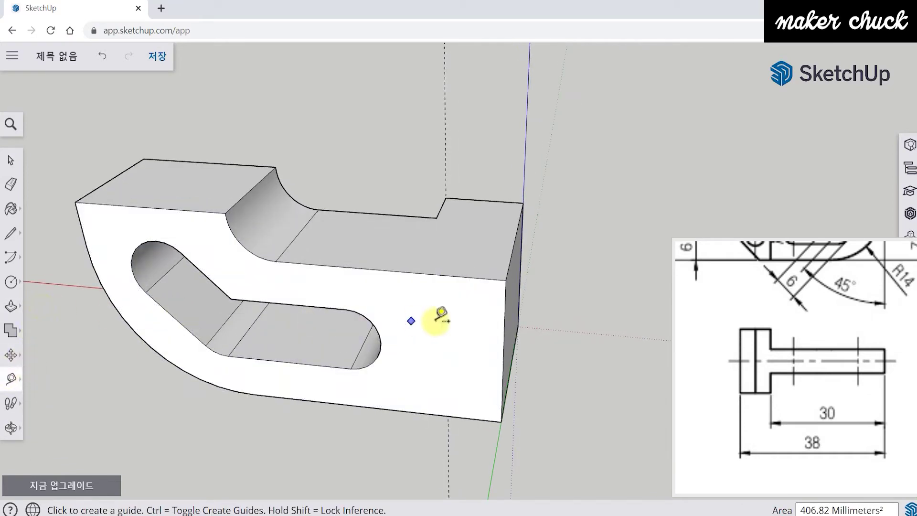
pyautogui.click(504, 332)
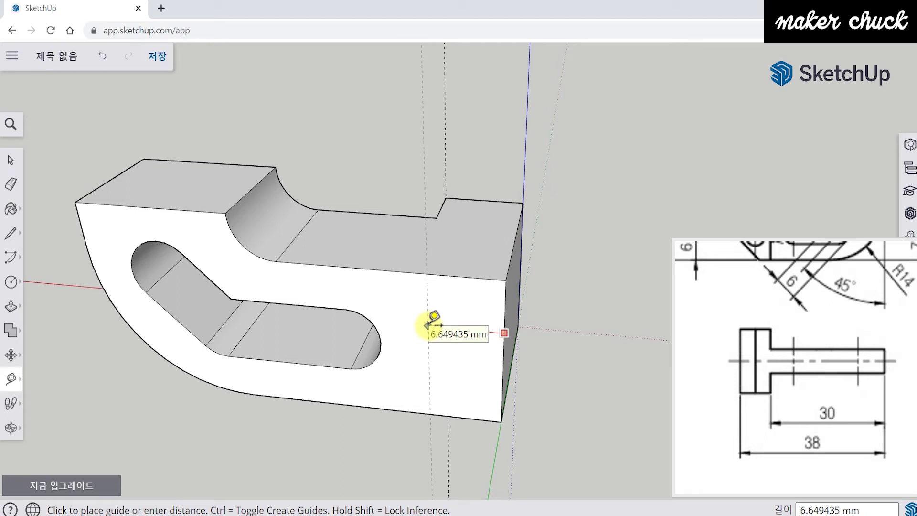
pyautogui.write('8')
pyautogui.press('Return')
# - Draw a 14 mm line along the new guide from the opposite face's upper edge to its bottom edge
pyautogui.moveTo(430, 327); pyautogui.dragTo(440, 323, button='middle')
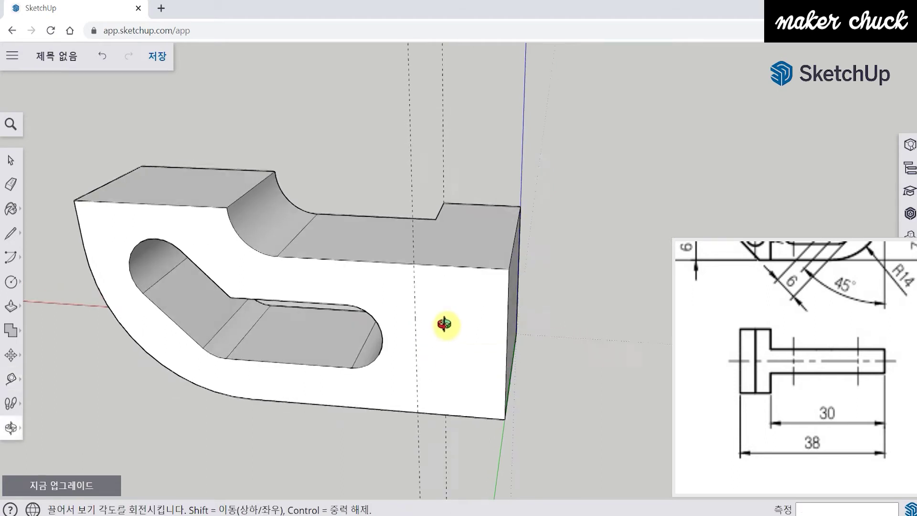
pyautogui.click(7, 239)
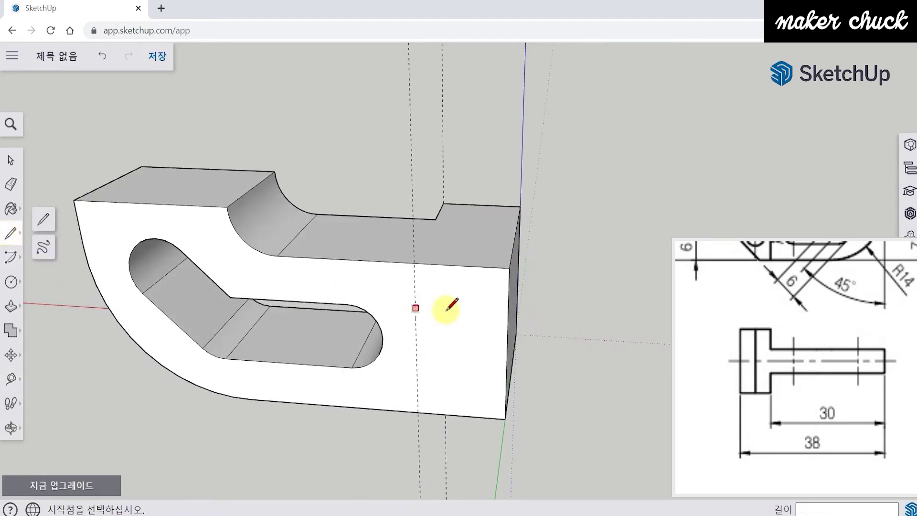
pyautogui.click(414, 262)
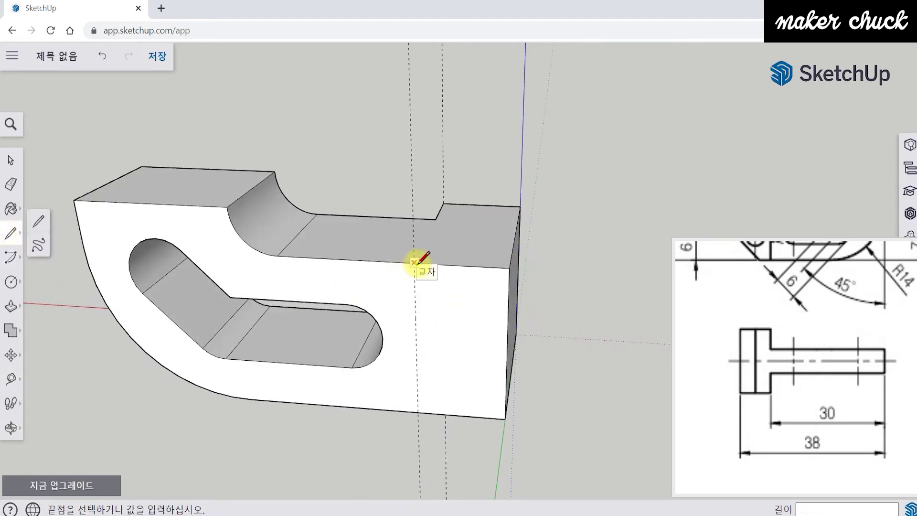
pyautogui.click(417, 412)
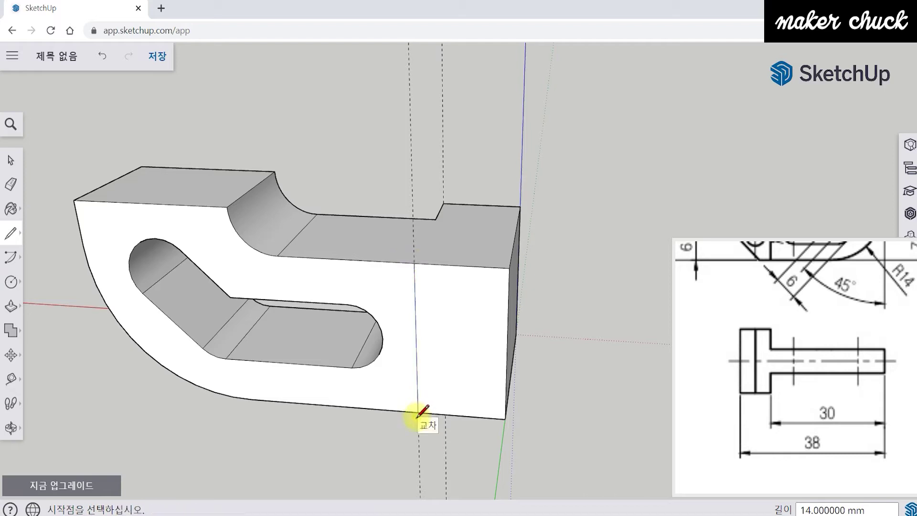
# - Push the opposite slotted face inward 5 mm with Push/Pull, leaving the 8 mm end block at full width
pyautogui.click(11, 307)
pyautogui.click(44, 280)
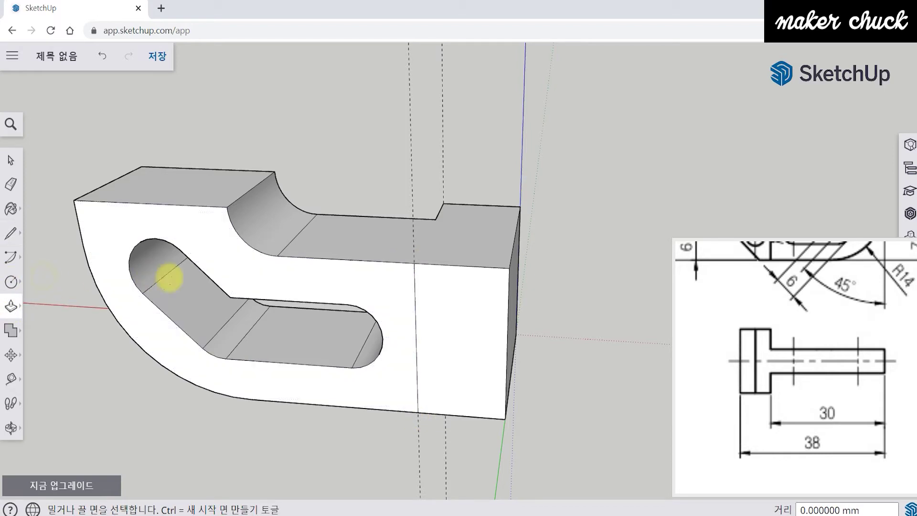
pyautogui.click(318, 290)
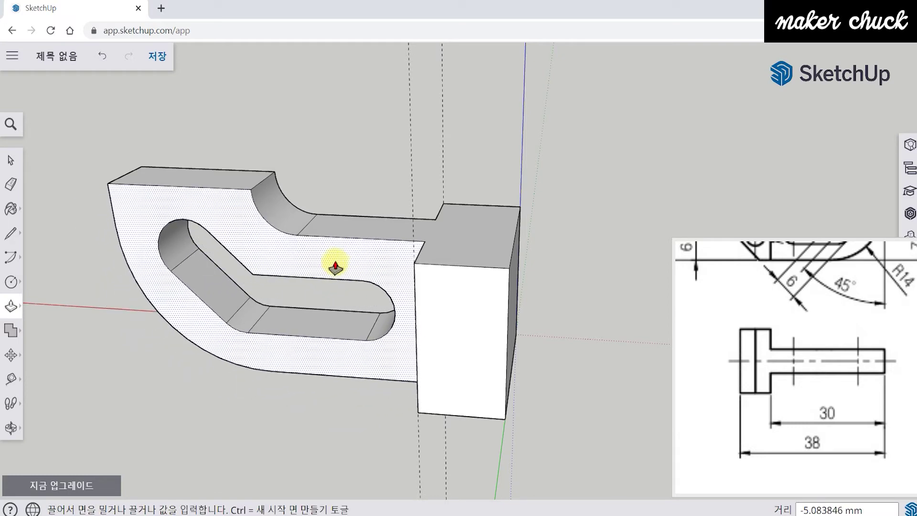
pyautogui.write('5')
pyautogui.press('Return')
# - Erase the two vertical guides beside the end block
pyautogui.moveTo(495, 258); pyautogui.dragTo(88, 248, button='middle')
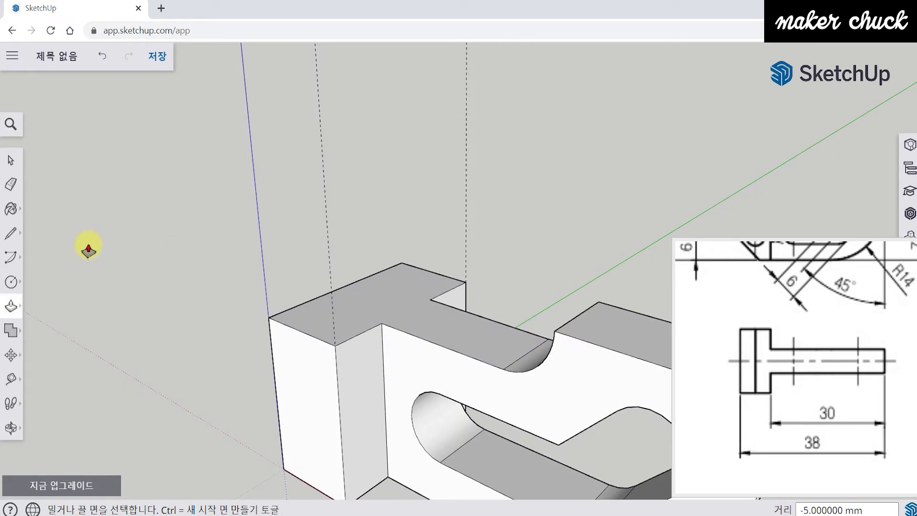
pyautogui.click(11, 185)
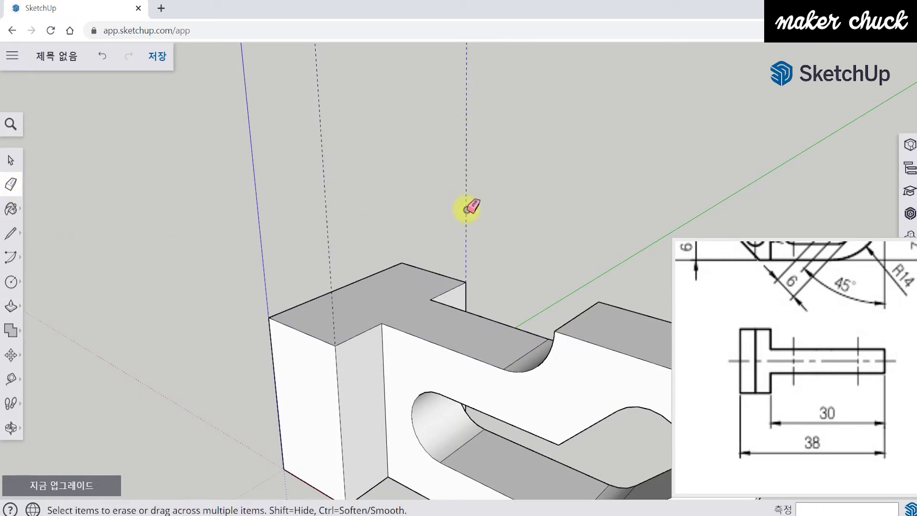
pyautogui.moveTo(334, 232)
pyautogui.mouseDown(button='middle')
pyautogui.moveTo(338, 388)
pyautogui.moveTo(409, 364)
pyautogui.moveTo(358, 262)
pyautogui.moveTo(456, 417)
pyautogui.moveTo(409, 323)
pyautogui.moveTo(338, 262)
pyautogui.moveTo(382, 342)
pyautogui.mouseUp(button='middle')
pyautogui.scroll(3, 49, 372)
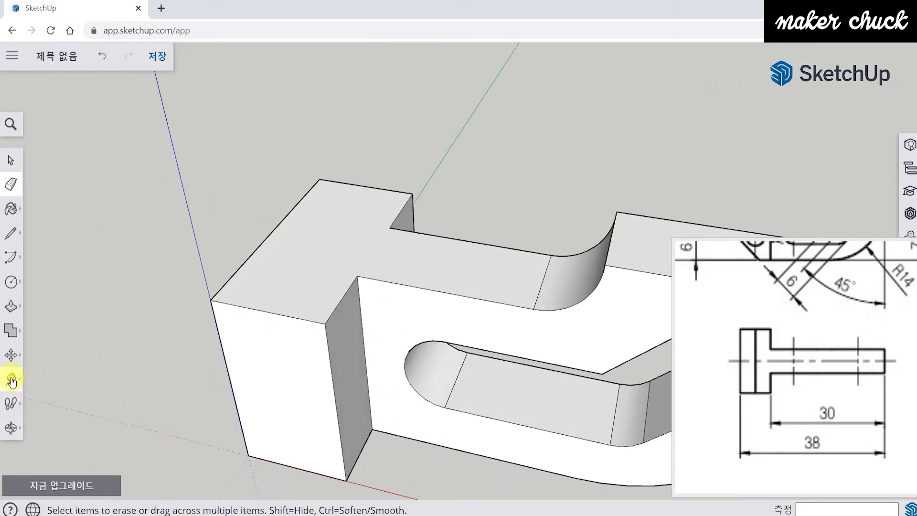
# - Measure the end block's full width and the thickness of the thinned arm with the Tape Measure
pyautogui.click(12, 381)
pyautogui.click(45, 312)
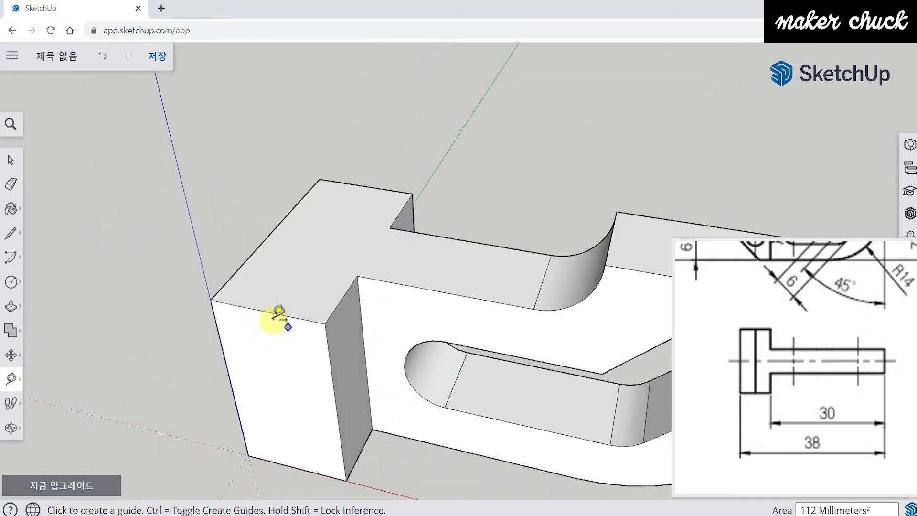
pyautogui.click(211, 300)
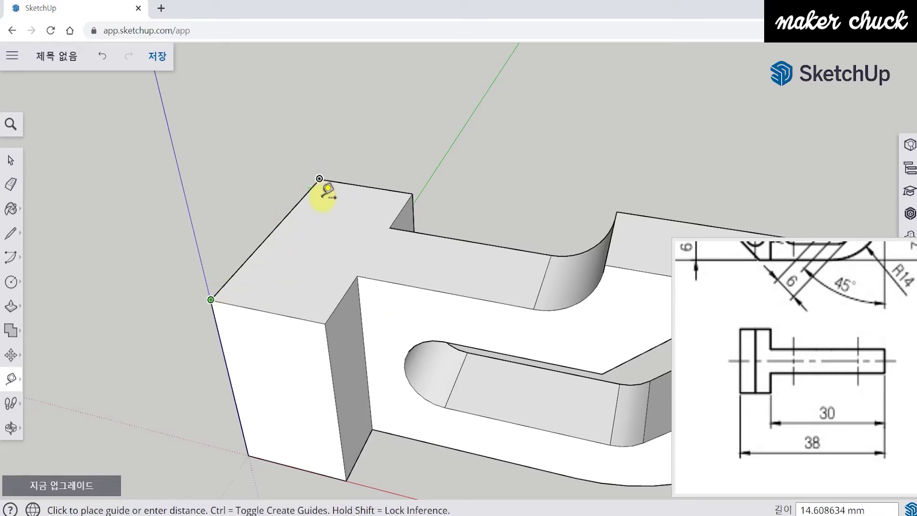
pyautogui.press('space')
pyautogui.moveTo(358, 276); pyautogui.dragTo(317, 303, button='middle')
pyautogui.click(7, 384)
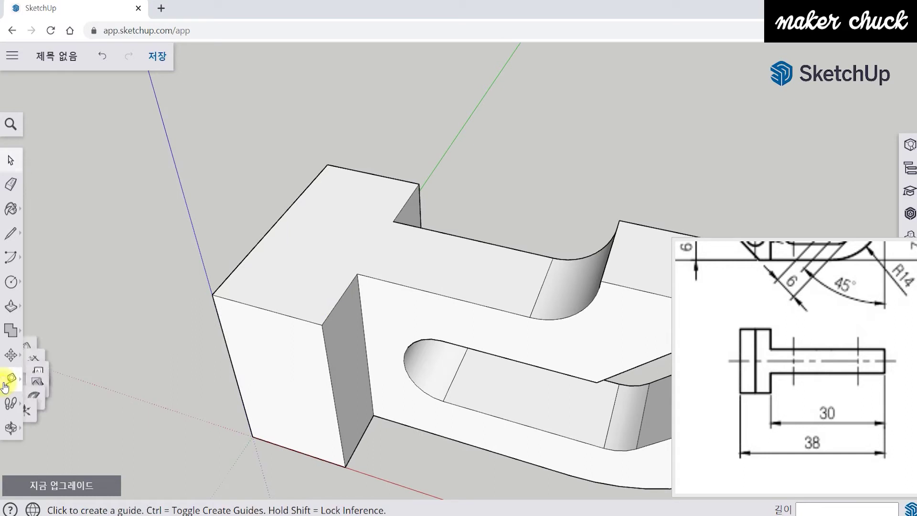
pyautogui.click(357, 273)
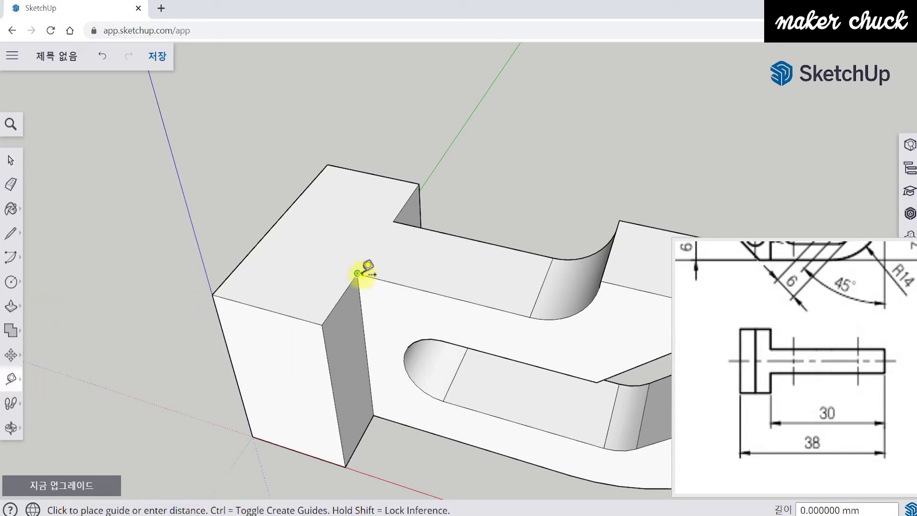
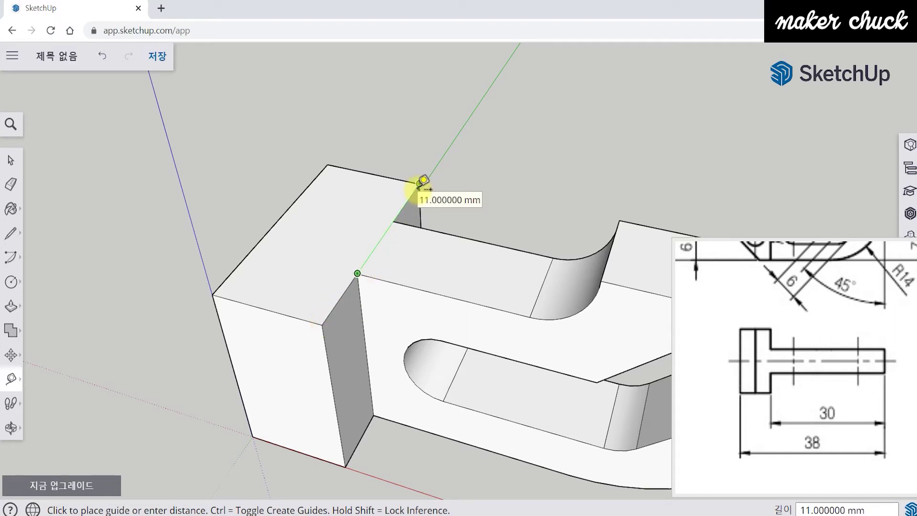
pyautogui.press('space')
# - Examine the end block and part 1's front view in the drawing for the hole's diameter and centre position
pyautogui.moveTo(358, 262); pyautogui.dragTo(444, 377, button='middle')
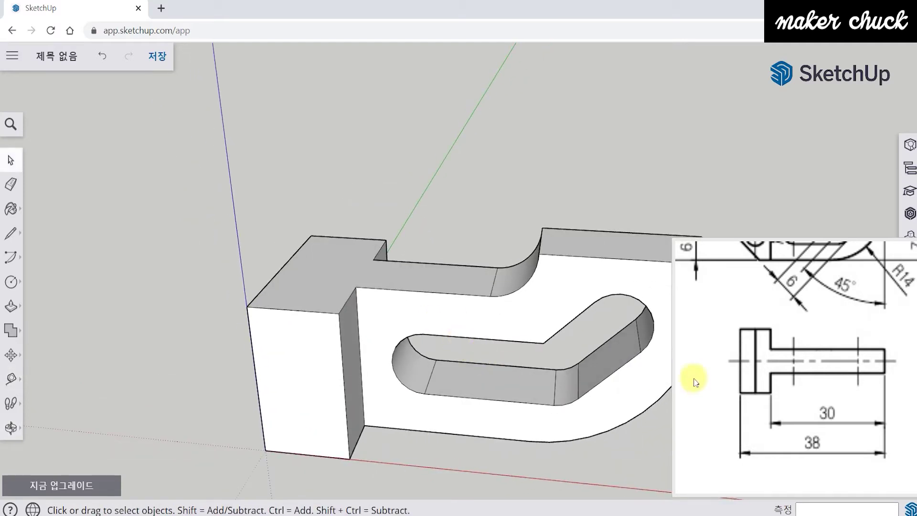
pyautogui.moveTo(587, 388); pyautogui.dragTo(723, 430, button='middle')
pyautogui.moveTo(826, 340); pyautogui.dragTo(849, 389)
pyautogui.scroll(3, 829, 403)
pyautogui.moveTo(534, 391)
pyautogui.mouseDown(button='middle')
pyautogui.moveTo(532, 154)
pyautogui.moveTo(522, 221)
pyautogui.mouseUp(button='middle')
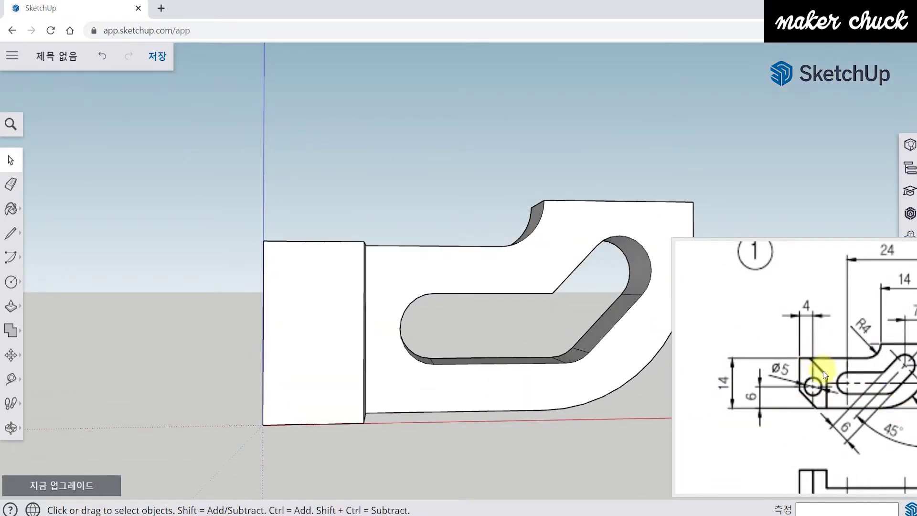
pyautogui.moveTo(491, 332); pyautogui.dragTo(470, 382, button='middle')
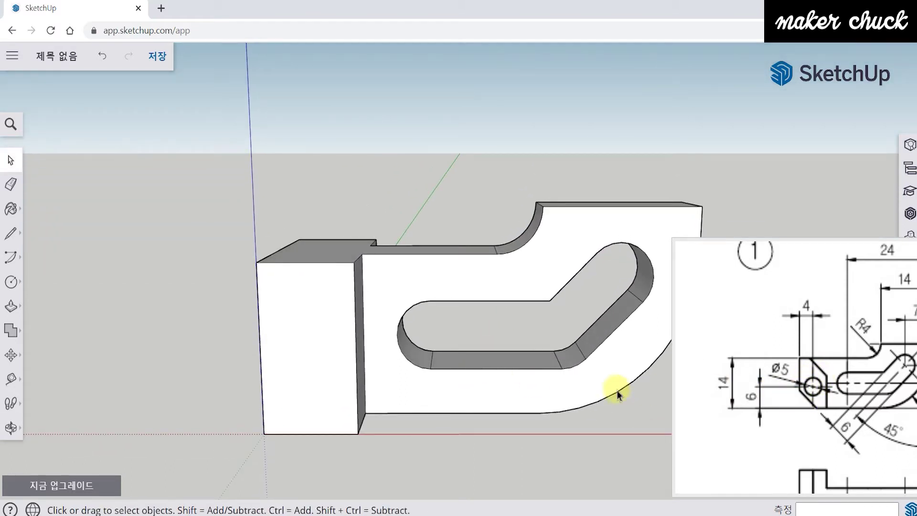
pyautogui.moveTo(528, 317); pyautogui.dragTo(515, 335, button='middle')
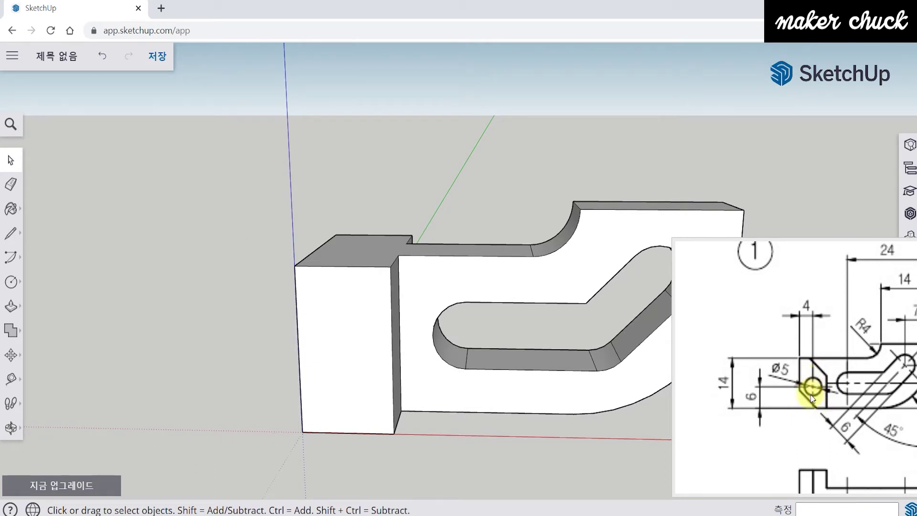
pyautogui.moveTo(805, 395); pyautogui.dragTo(797, 406)
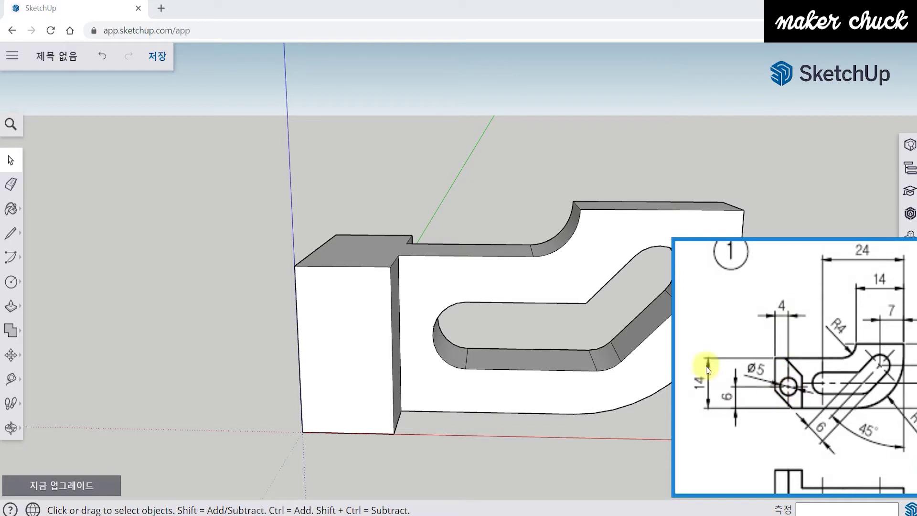
# - Place guides on the end block's front face, 4 mm in from its outer vertical edge and 6 mm above its bottom edge
pyautogui.click(11, 378)
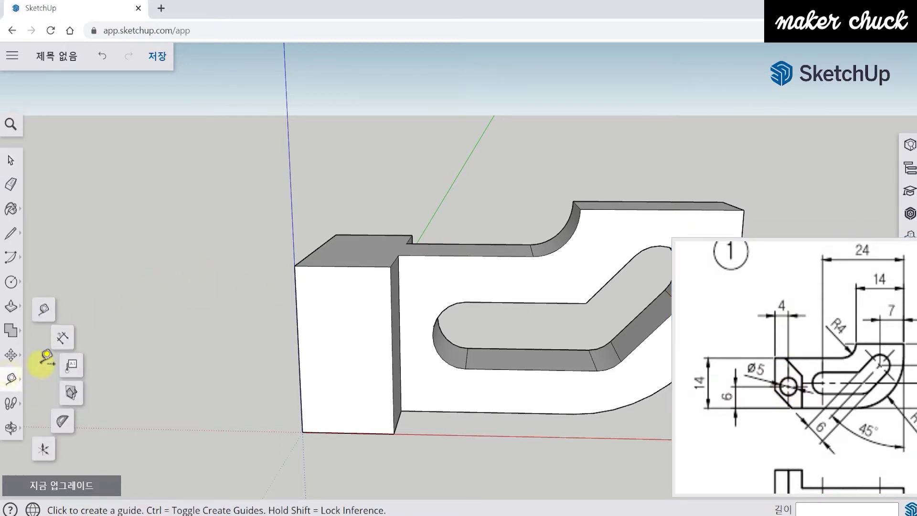
pyautogui.click(43, 309)
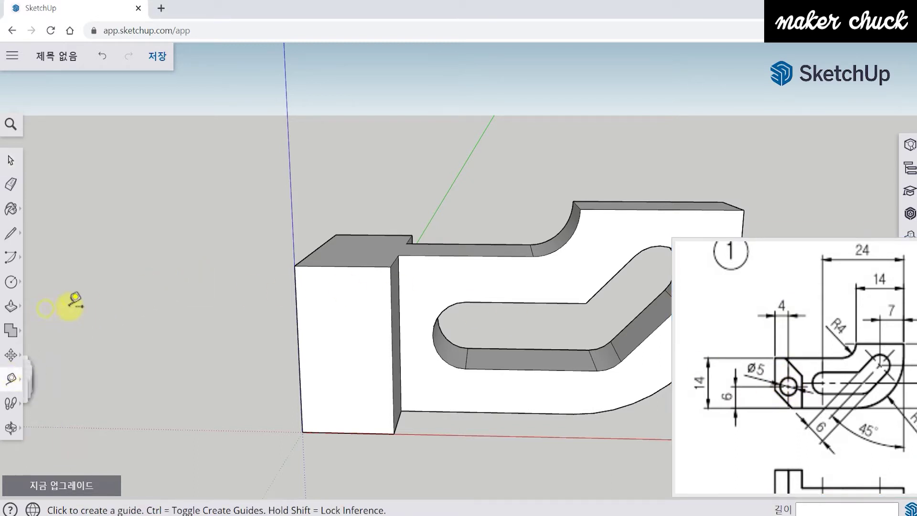
pyautogui.click(298, 330)
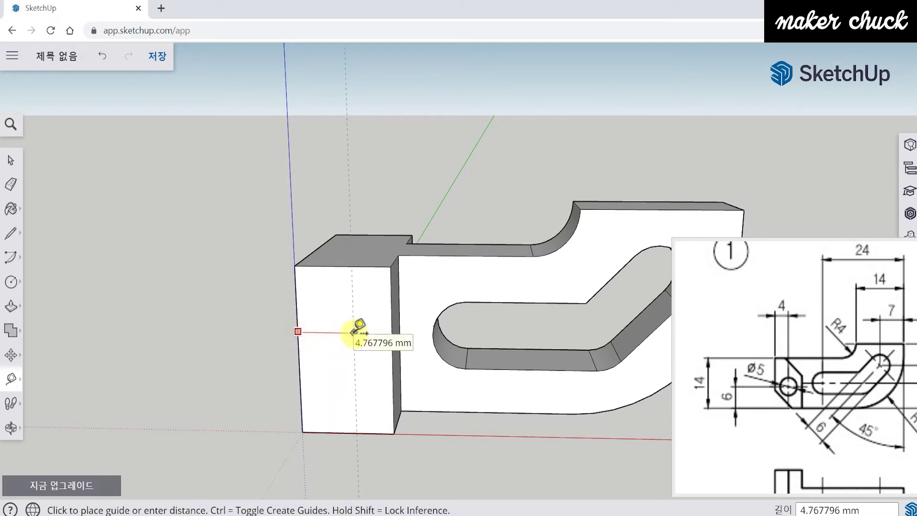
pyautogui.write('4')
pyautogui.press('Return')
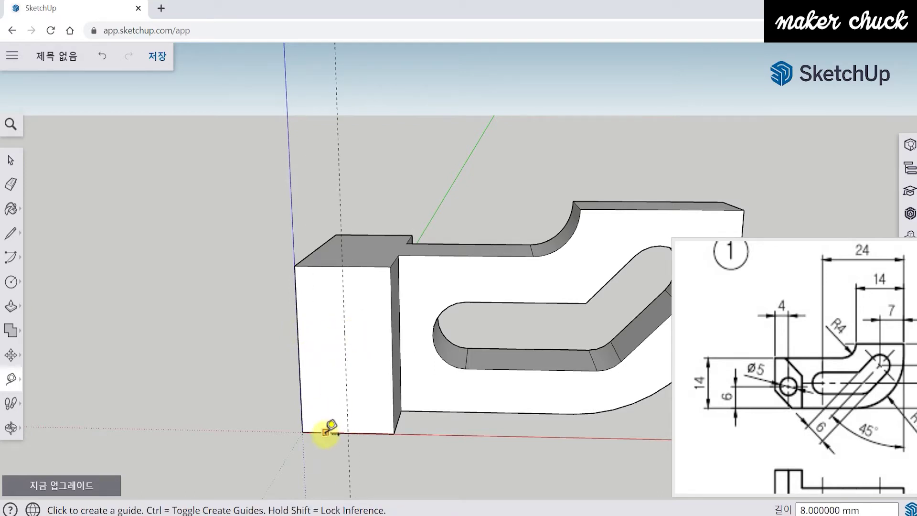
pyautogui.click(325, 432)
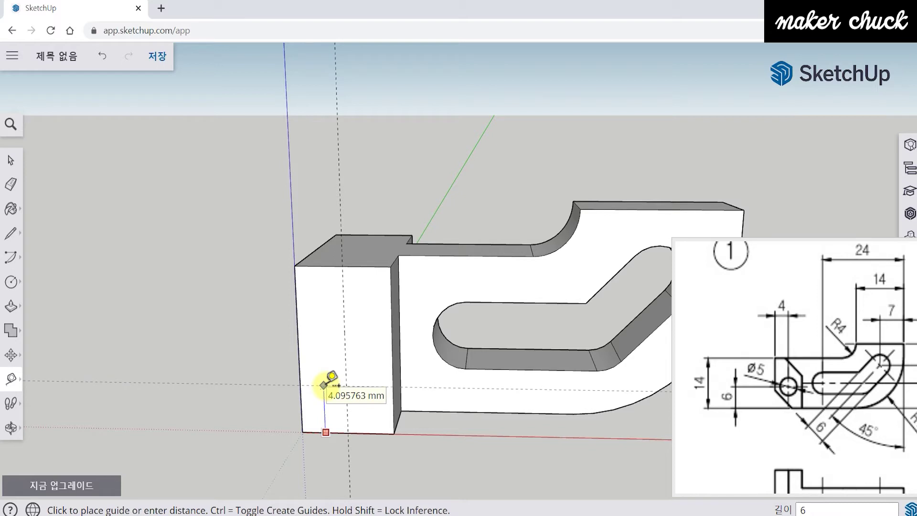
pyautogui.press('Return')
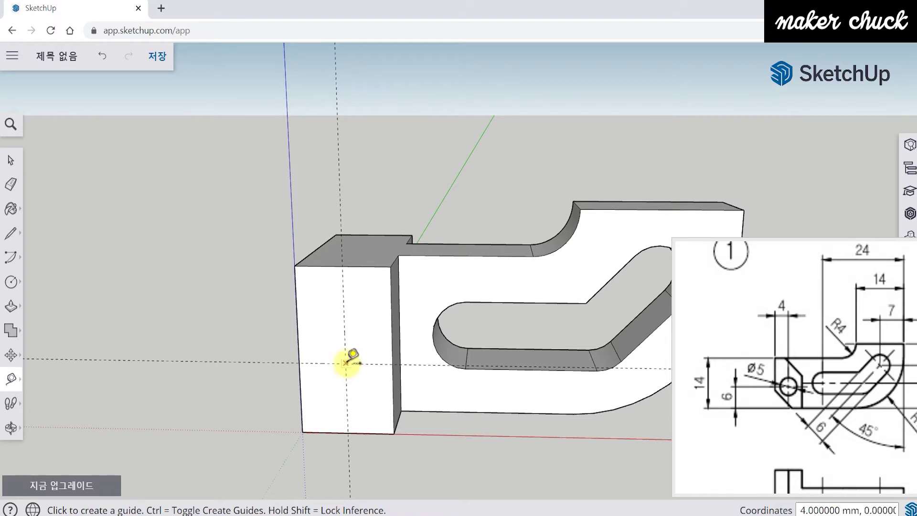
# - Draw a circle of radius 2.5 mm centred on the intersection of the two guides on the end block
pyautogui.scroll(2, 351, 358)
pyautogui.click(11, 282)
pyautogui.click(65, 285)
pyautogui.moveTo(409, 371); pyautogui.dragTo(421, 365, button='middle')
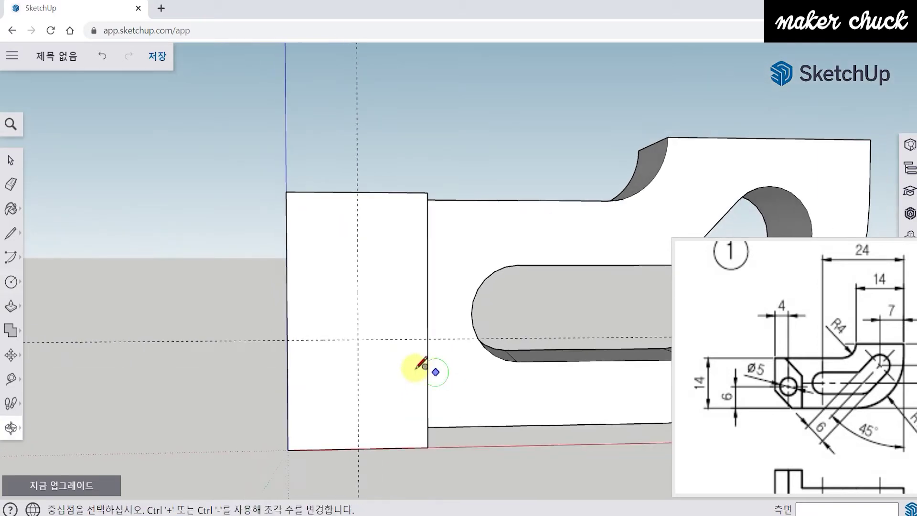
pyautogui.click(358, 340)
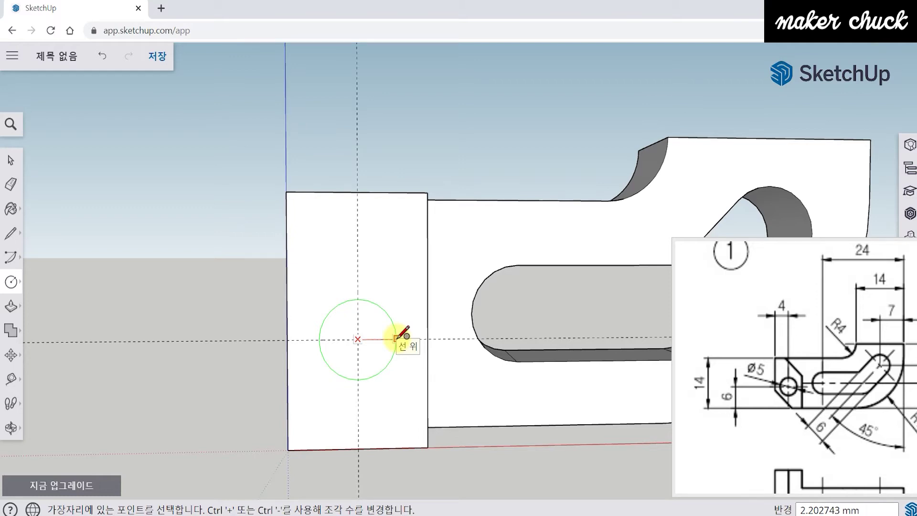
pyautogui.write('2.5')
pyautogui.press('Return')
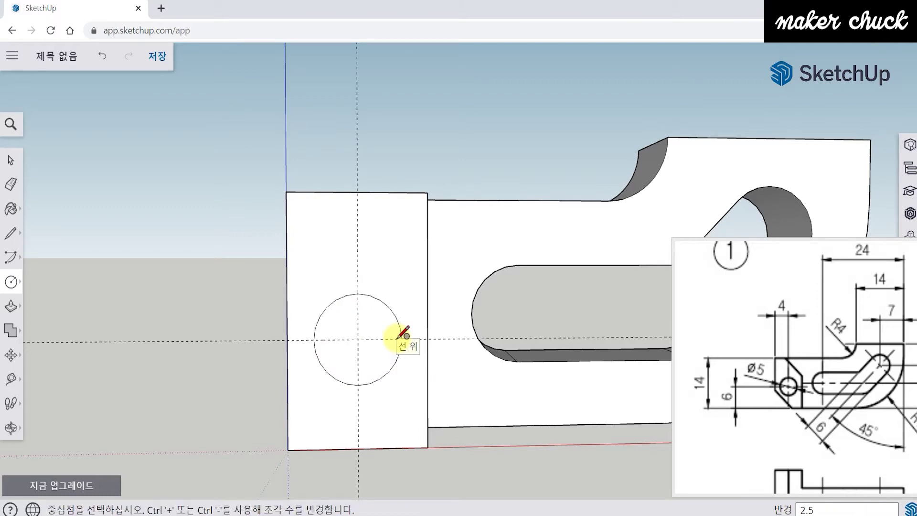
# - Push the circle 16 mm through the end block to the opposite face, cutting a through hole
pyautogui.moveTo(405, 359); pyautogui.dragTo(379, 379, button='middle')
pyautogui.moveTo(352, 270); pyautogui.dragTo(372, 329, button='middle')
pyautogui.click(10, 306)
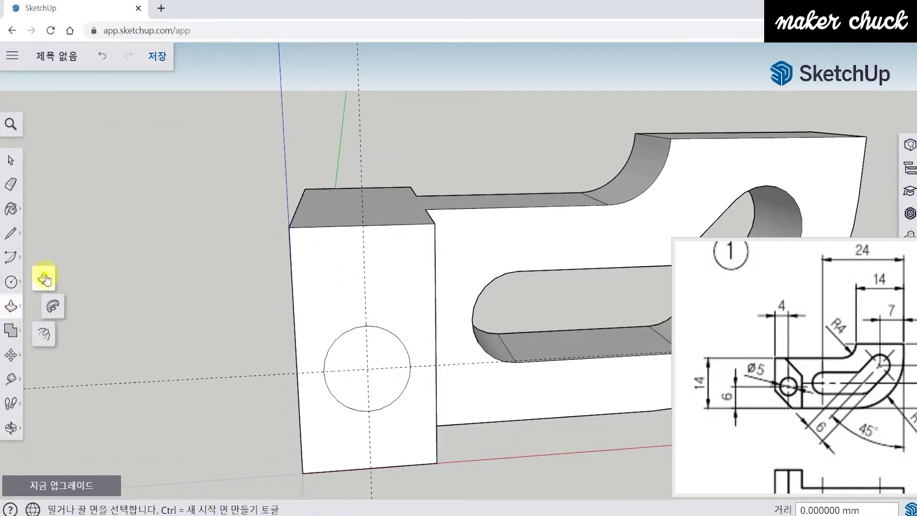
pyautogui.click(44, 279)
pyautogui.moveTo(153, 321); pyautogui.dragTo(385, 410, button='middle')
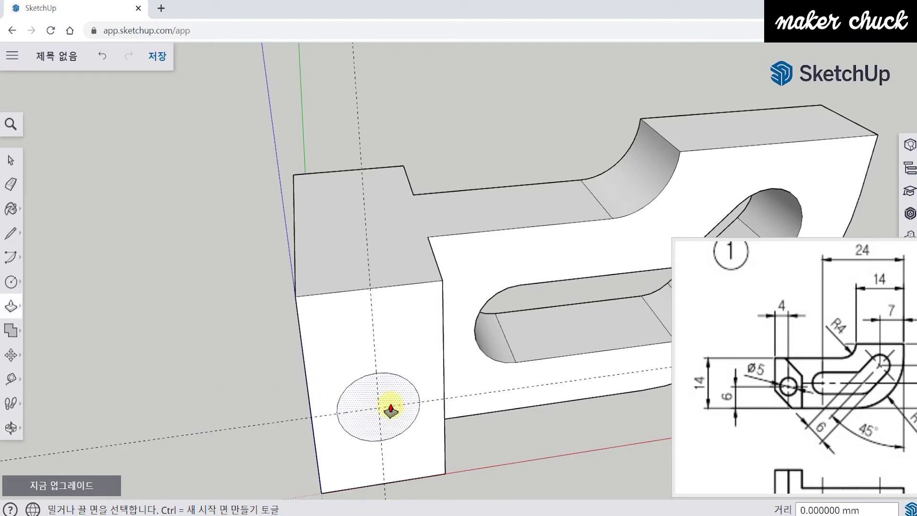
pyautogui.click(390, 409)
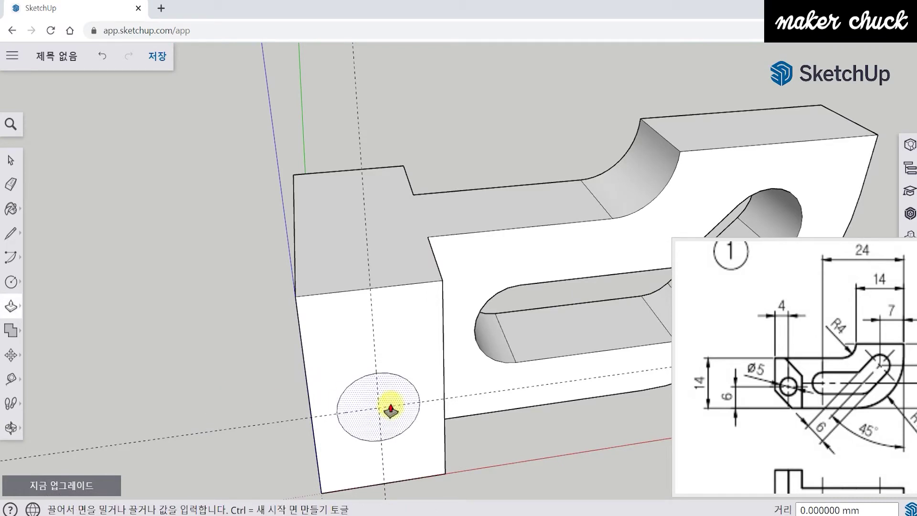
pyautogui.moveTo(360, 395); pyautogui.dragTo(757, 342, button='middle')
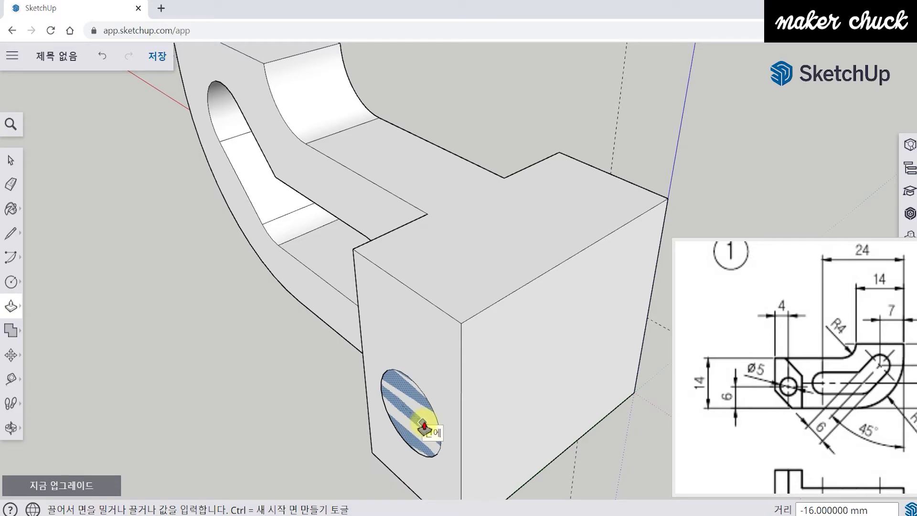
pyautogui.click(423, 420)
# - Erase the vertical and horizontal guides used to locate the hole
pyautogui.moveTo(424, 423); pyautogui.dragTo(96, 344, button='middle')
pyautogui.click(12, 185)
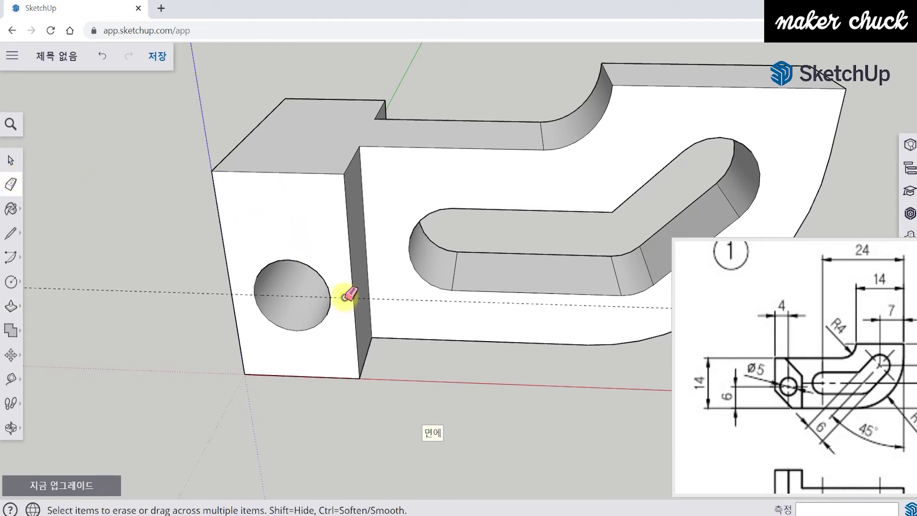
pyautogui.moveTo(347, 292)
pyautogui.mouseDown(button='middle')
pyautogui.moveTo(307, 280)
pyautogui.moveTo(280, 303)
pyautogui.moveTo(265, 291)
pyautogui.moveTo(251, 321)
pyautogui.moveTo(317, 343)
pyautogui.moveTo(399, 272)
pyautogui.moveTo(421, 278)
pyautogui.moveTo(321, 342)
pyautogui.moveTo(334, 340)
pyautogui.mouseUp(button='middle')
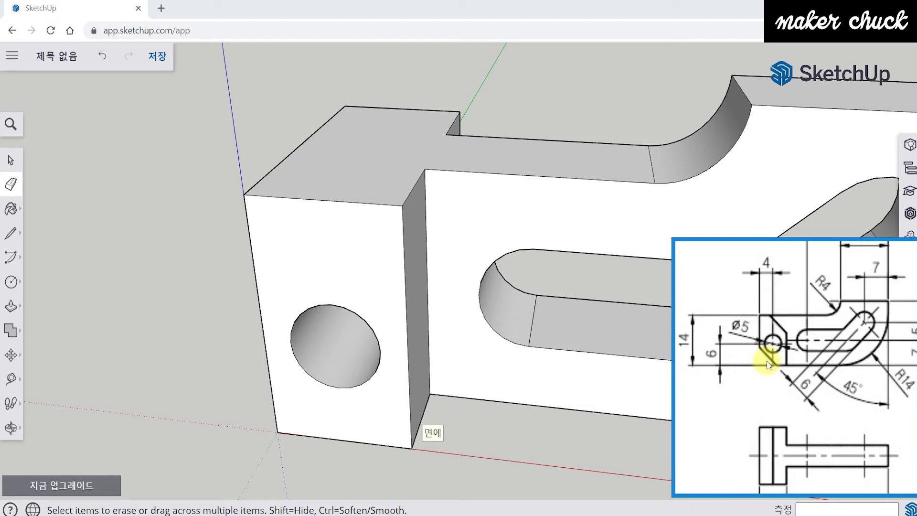
# - Check the drawing's default chamfer note and place guides on the end block's front face, 5 mm from its outer vertical edge and bottom edge
pyautogui.scroll(-5, 795, 397)
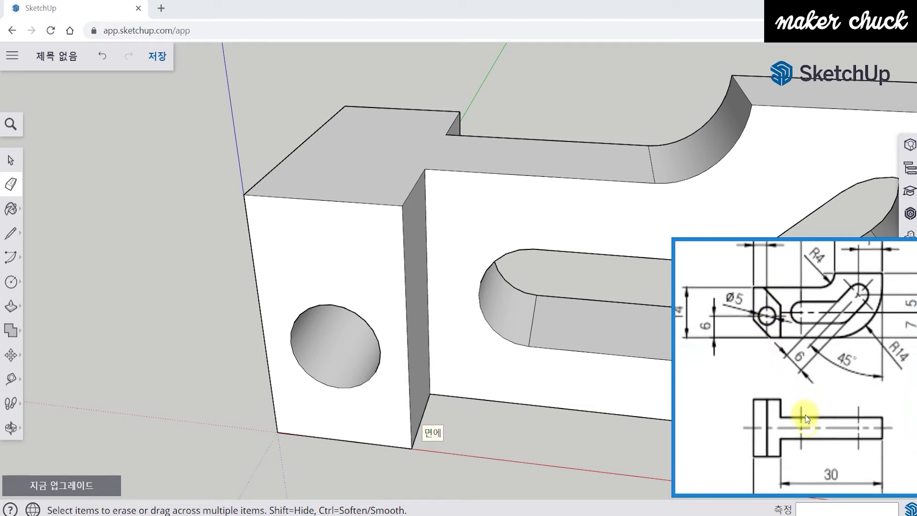
pyautogui.scroll(-5, 781, 387)
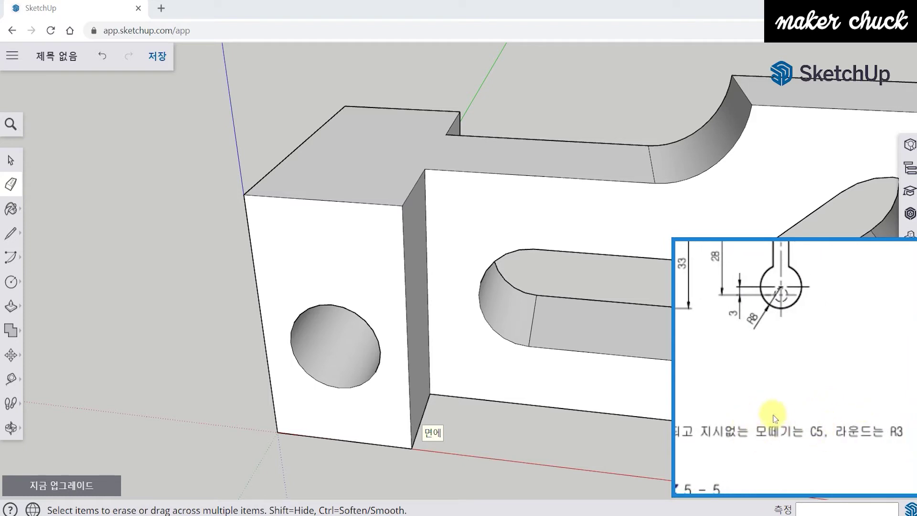
pyautogui.scroll(5, 813, 430)
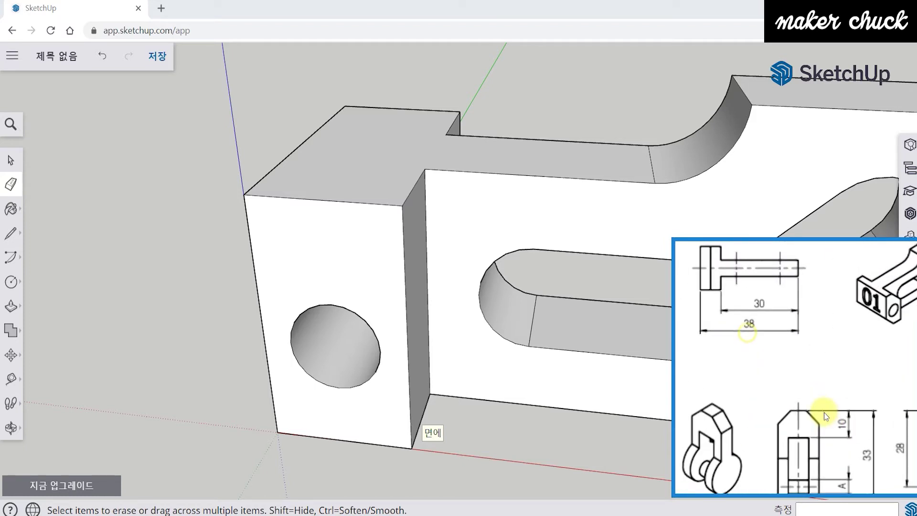
pyautogui.moveTo(371, 424); pyautogui.dragTo(68, 260, button='middle')
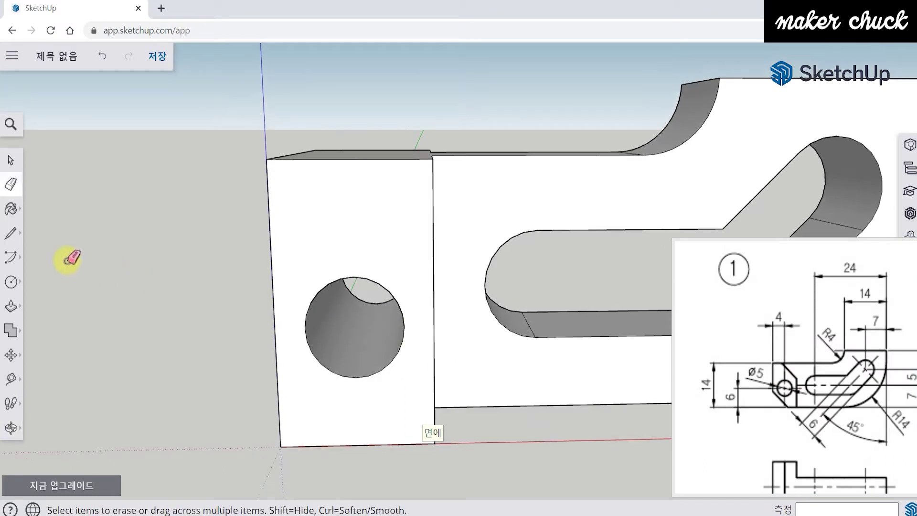
pyautogui.click(9, 380)
pyautogui.click(43, 312)
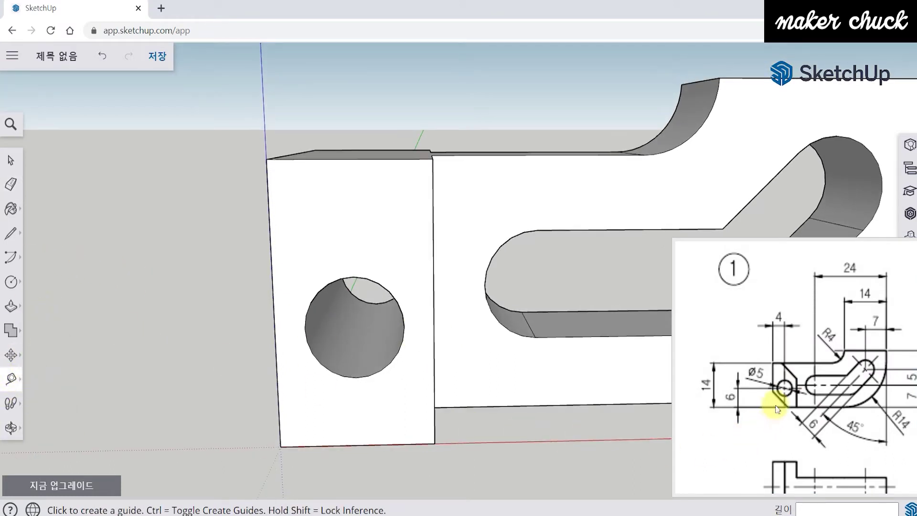
pyautogui.click(270, 240)
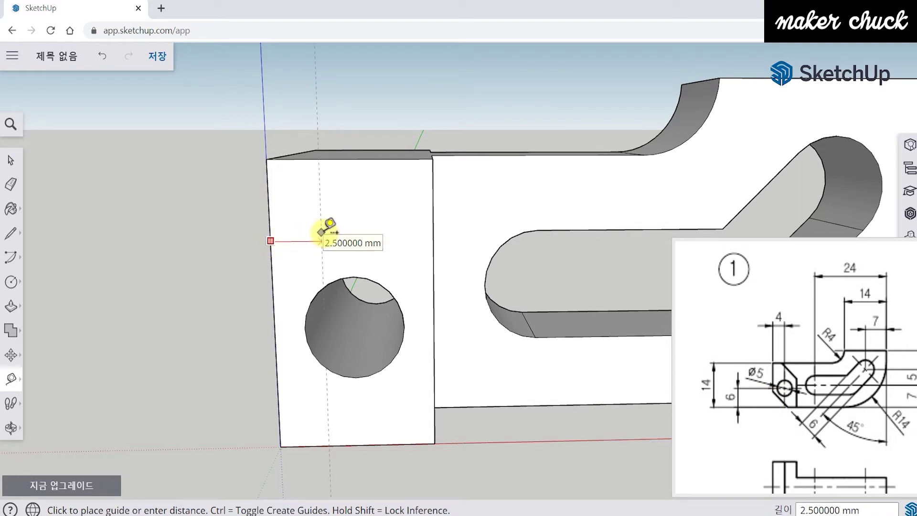
pyautogui.write('5')
pyautogui.press('Return')
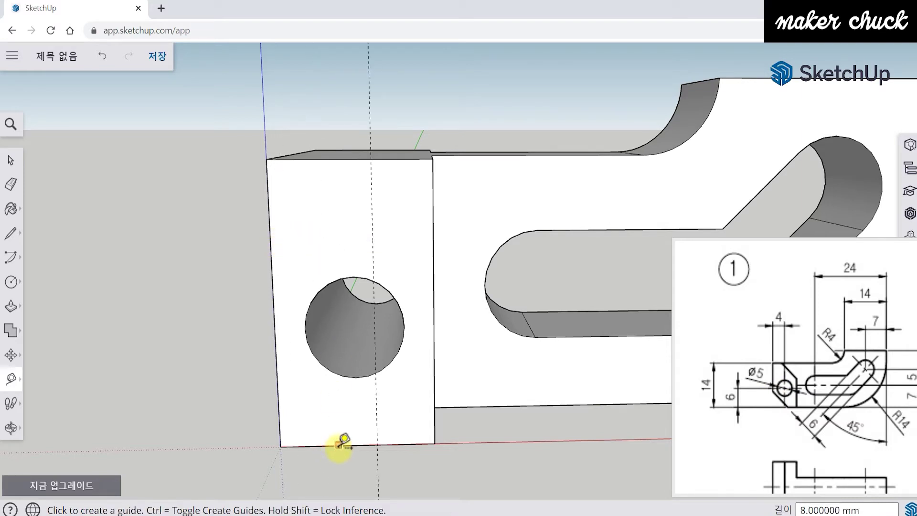
pyautogui.click(338, 445)
pyautogui.click(336, 392)
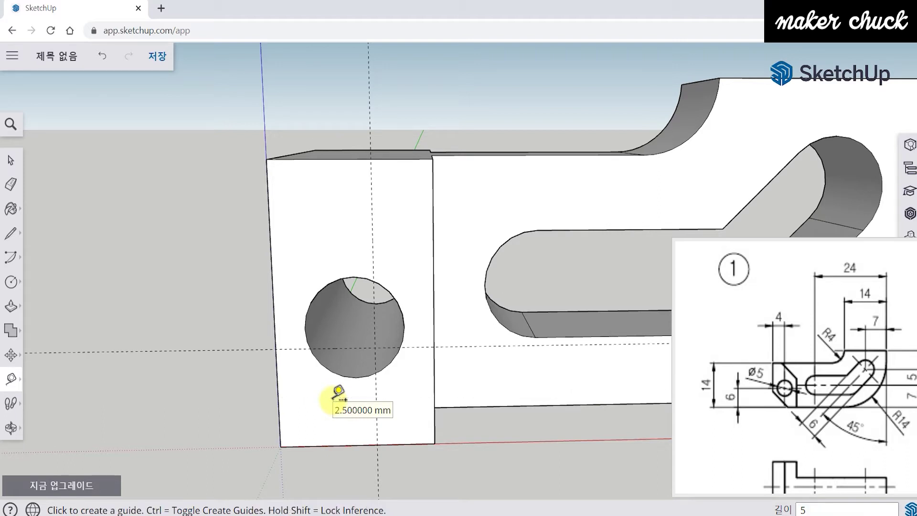
# - Draw a diagonal line across the front face's lower outer corner, joining the points where the two guides meet the block's edges
pyautogui.moveTo(334, 395)
pyautogui.mouseDown(button='middle')
pyautogui.moveTo(354, 434)
pyautogui.moveTo(342, 384)
pyautogui.mouseUp(button='middle')
pyautogui.scroll(2, 342, 382)
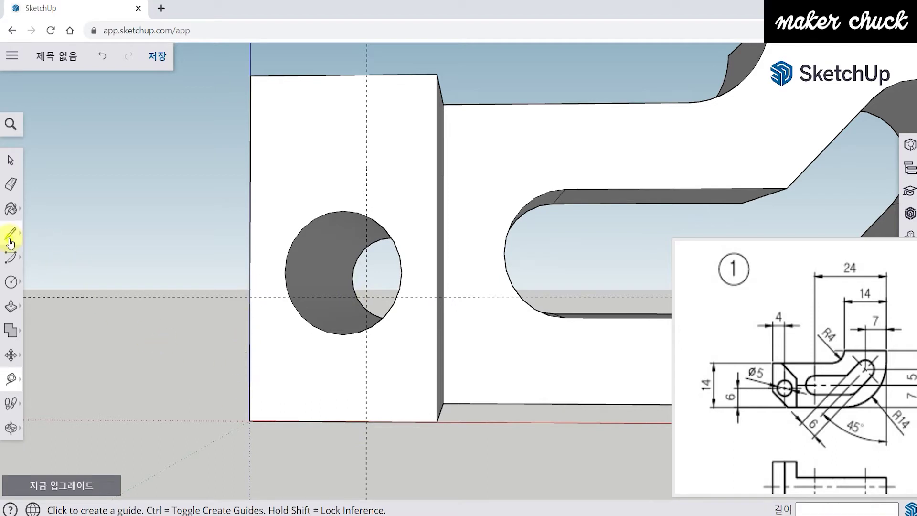
pyautogui.click(10, 239)
pyautogui.click(249, 297)
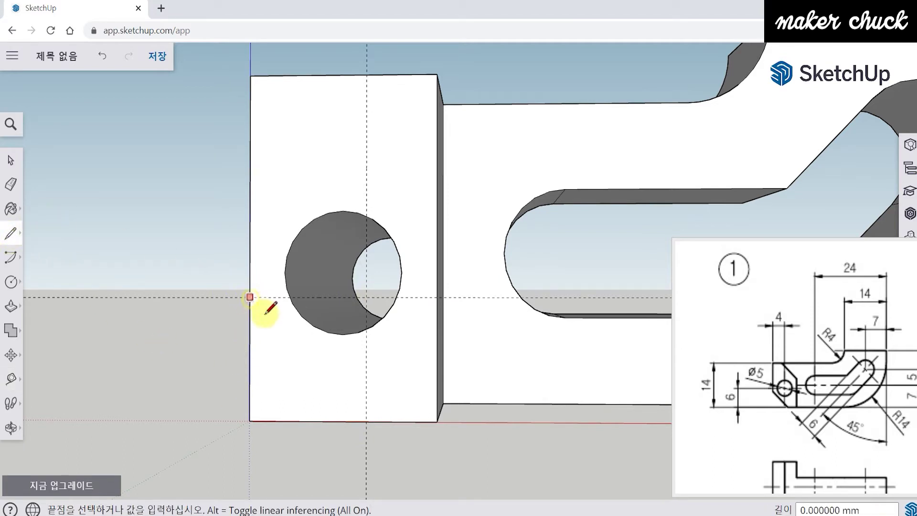
pyautogui.click(366, 420)
# - Push the triangular corner face 16 mm through the end block to the opposite face, cutting the lower chamfer
pyautogui.press('o')
pyautogui.moveTo(133, 388); pyautogui.dragTo(290, 407)
pyautogui.click(11, 306)
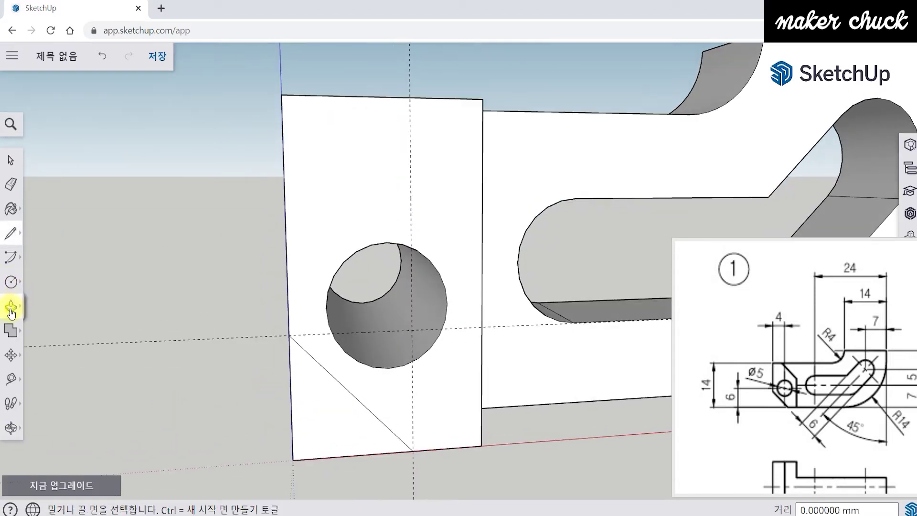
pyautogui.click(46, 279)
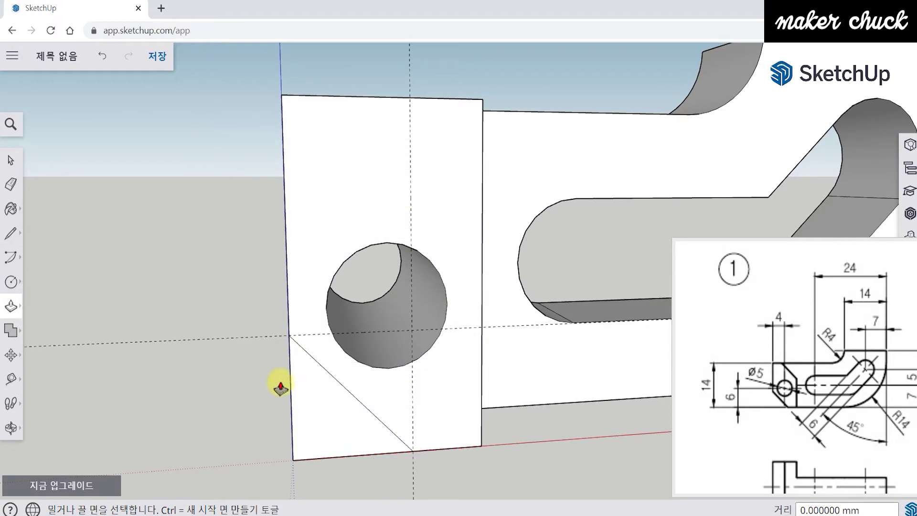
pyautogui.click(315, 422)
pyautogui.moveTo(219, 393); pyautogui.dragTo(501, 429, button='middle')
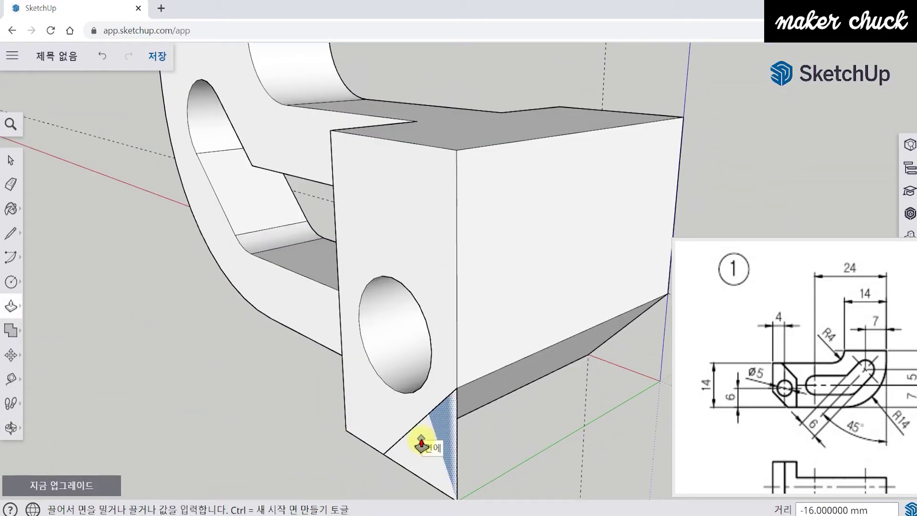
pyautogui.click(421, 444)
pyautogui.moveTo(419, 436); pyautogui.dragTo(112, 283, button='middle')
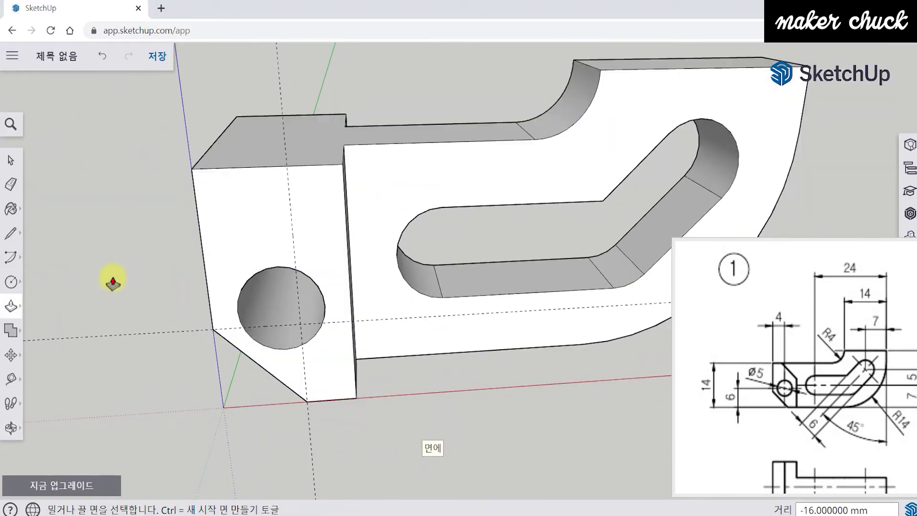
# - Erase the vertical and horizontal guides used to lay out the lower chamfer
pyautogui.click(12, 181)
pyautogui.click(293, 229)
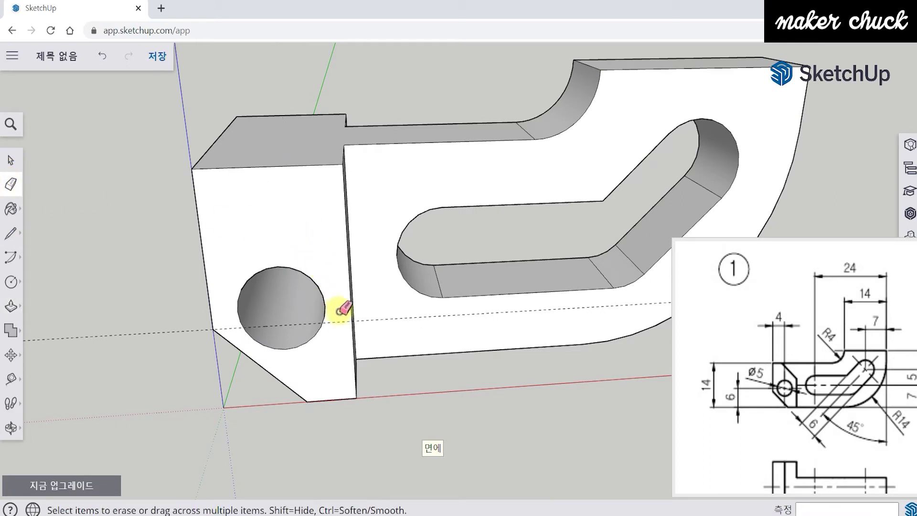
pyautogui.moveTo(329, 313); pyautogui.dragTo(285, 266, button='middle')
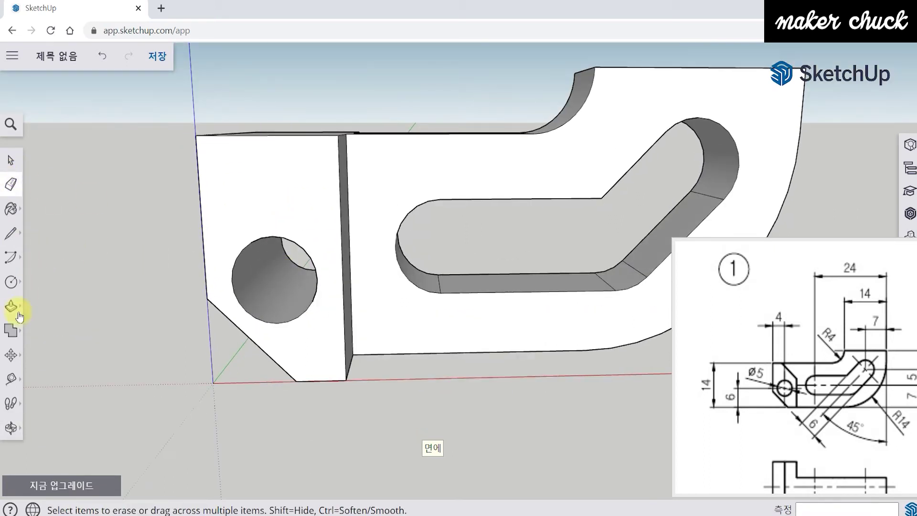
# - Place guides 5 mm in from the inner vertical edge and 5 mm below the top edge of the end block's front face
pyautogui.click(10, 379)
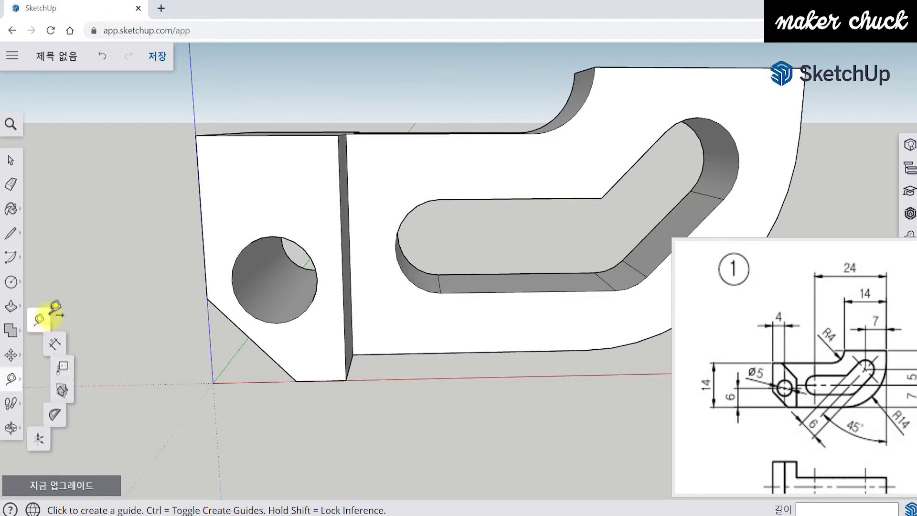
pyautogui.moveTo(306, 183)
pyautogui.mouseDown(button='middle')
pyautogui.moveTo(327, 241)
pyautogui.moveTo(363, 253)
pyautogui.mouseUp(button='middle')
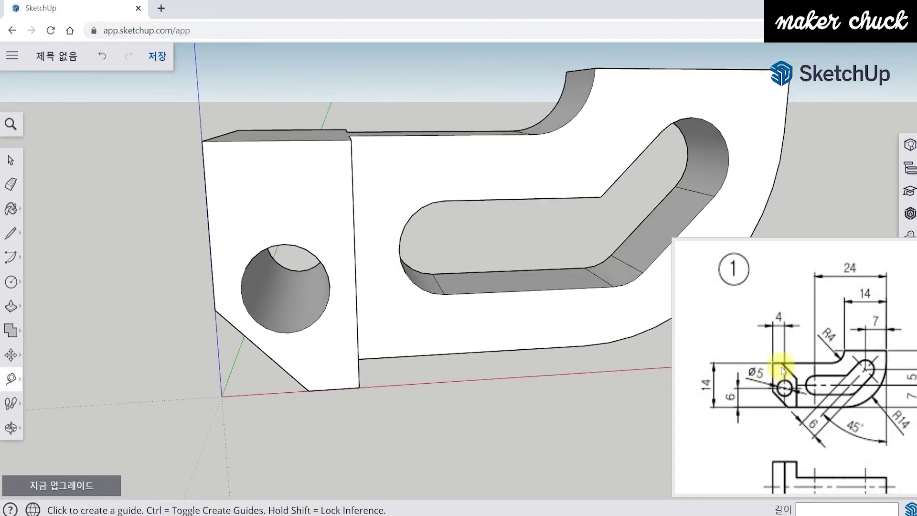
pyautogui.click(353, 207)
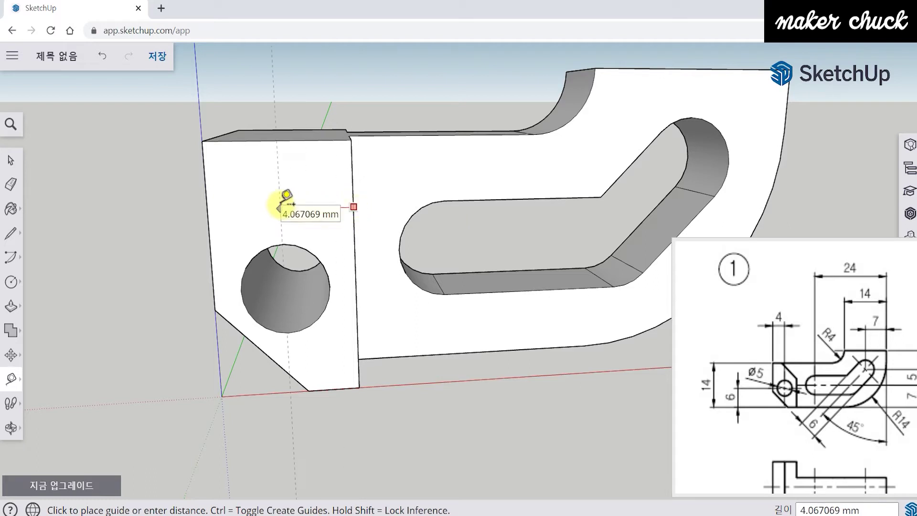
pyautogui.press('Return')
pyautogui.click(287, 140)
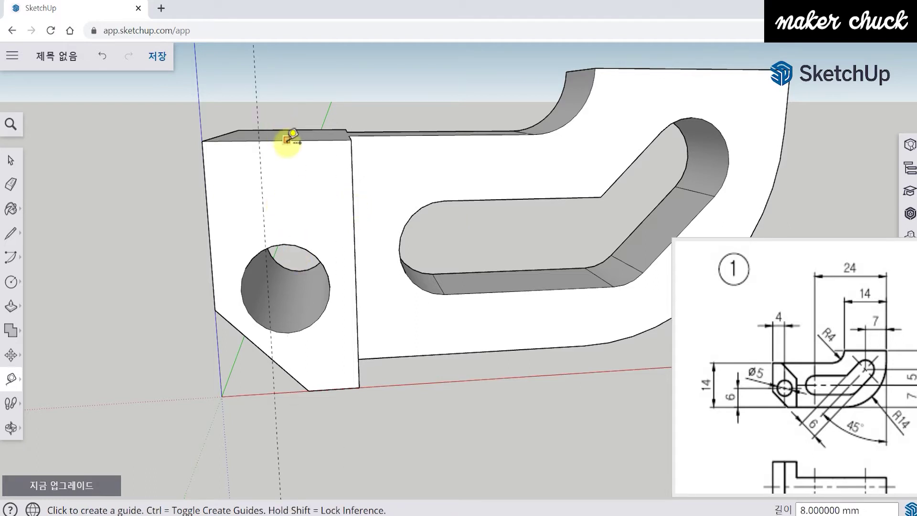
pyautogui.click(289, 187)
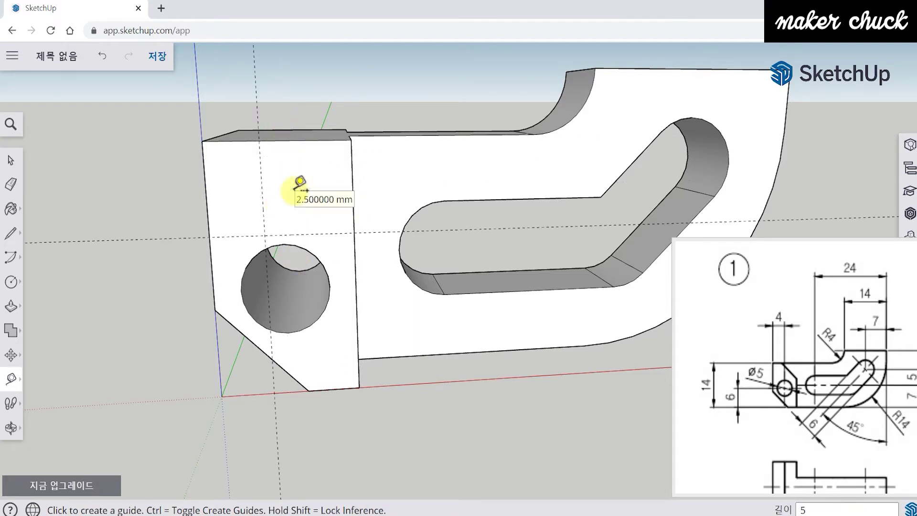
# - Draw a diagonal line across the front face's upper inner corner, joining the points where the guides meet the edges
pyautogui.moveTo(296, 188); pyautogui.dragTo(46, 211, button='middle')
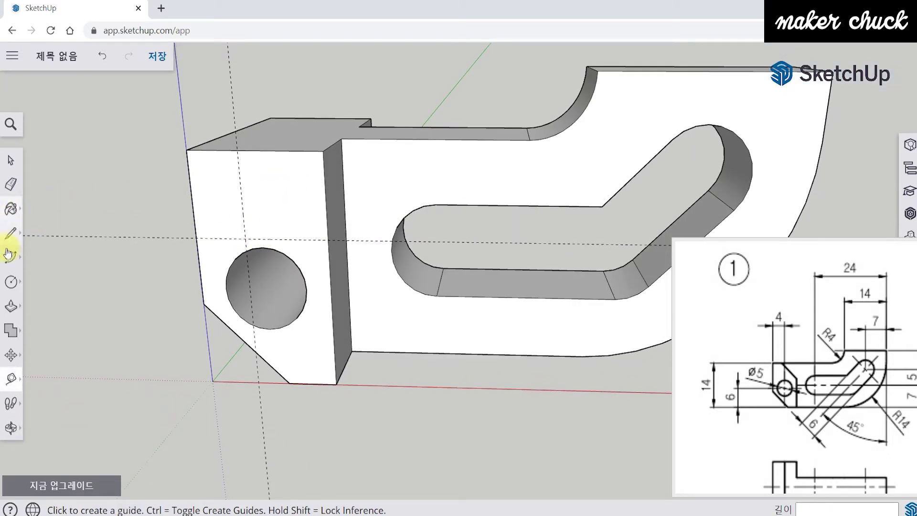
pyautogui.click(8, 234)
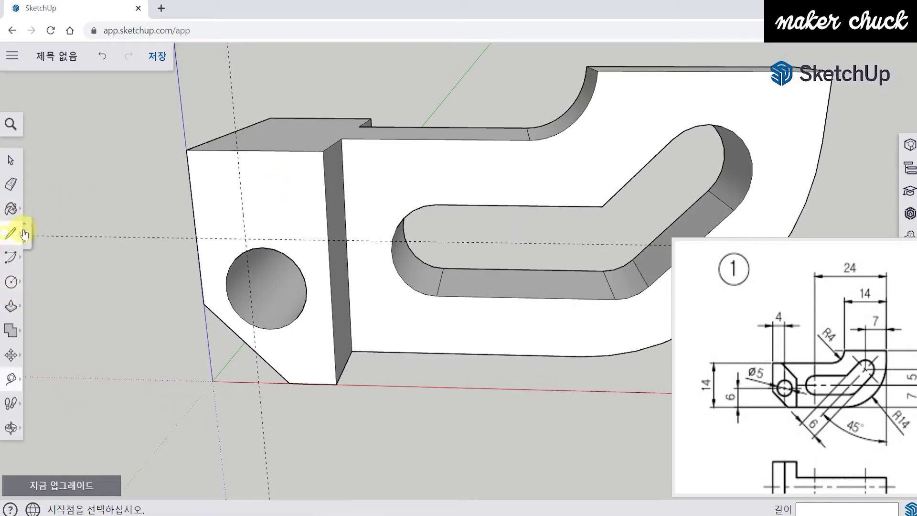
pyautogui.click(238, 150)
pyautogui.click(329, 239)
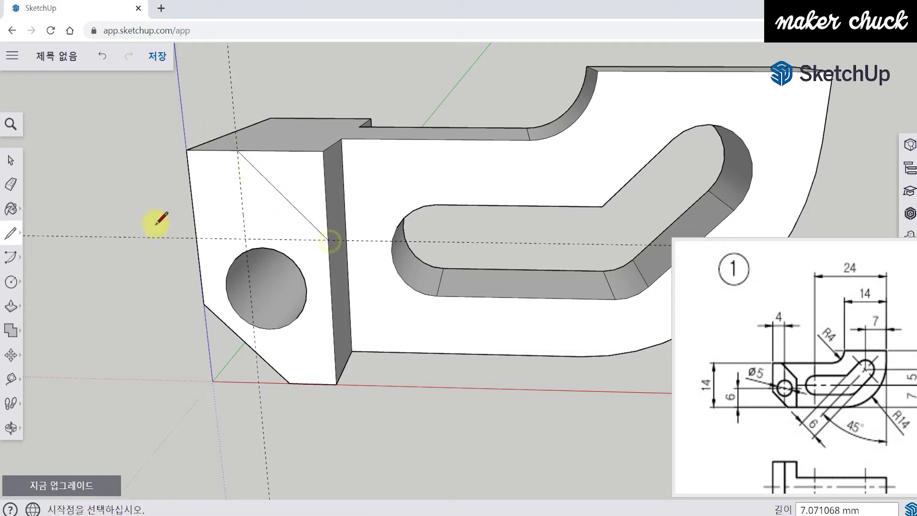
# - Push the triangular corner face back about 5 mm, flush with the slotted plate, and erase the two guides
pyautogui.click(13, 308)
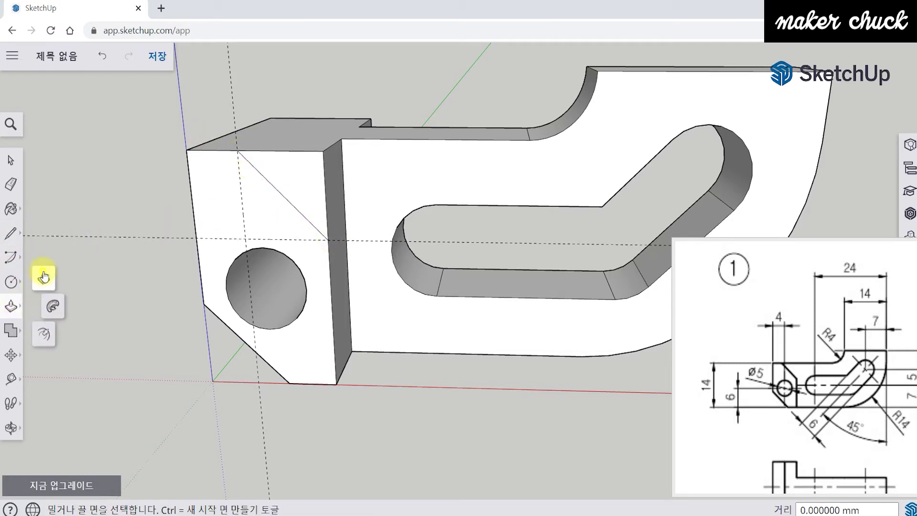
pyautogui.moveTo(92, 185); pyautogui.dragTo(311, 231, button='middle')
pyautogui.click(297, 229)
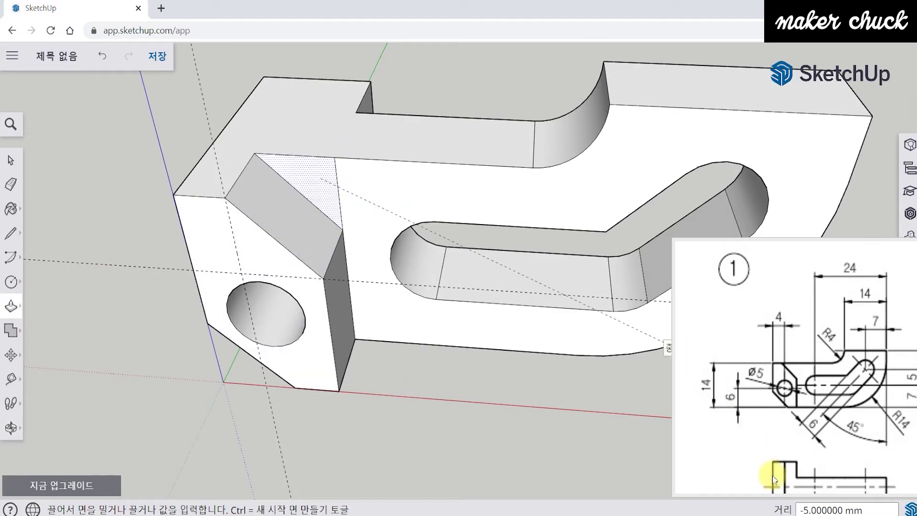
pyautogui.click(332, 168)
pyautogui.moveTo(372, 411)
pyautogui.mouseDown(button='middle')
pyautogui.moveTo(381, 406)
pyautogui.moveTo(374, 415)
pyautogui.mouseUp(button='middle')
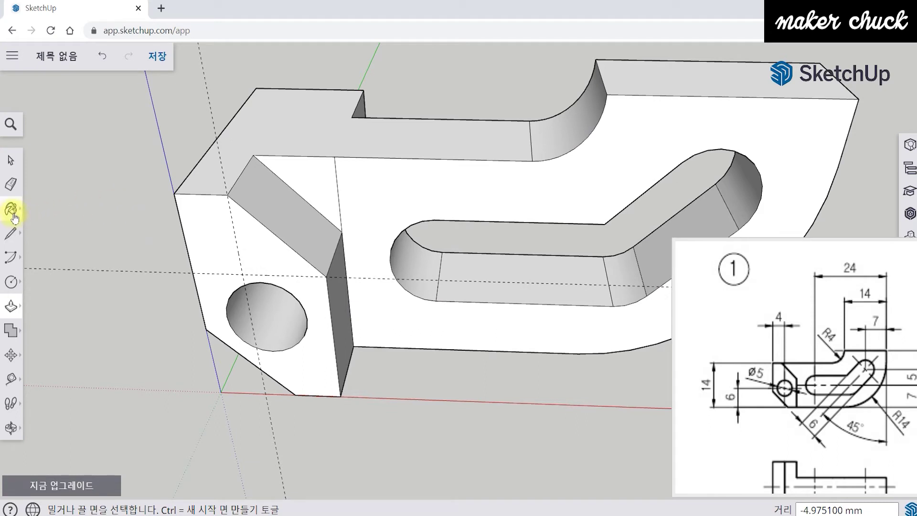
pyautogui.click(10, 185)
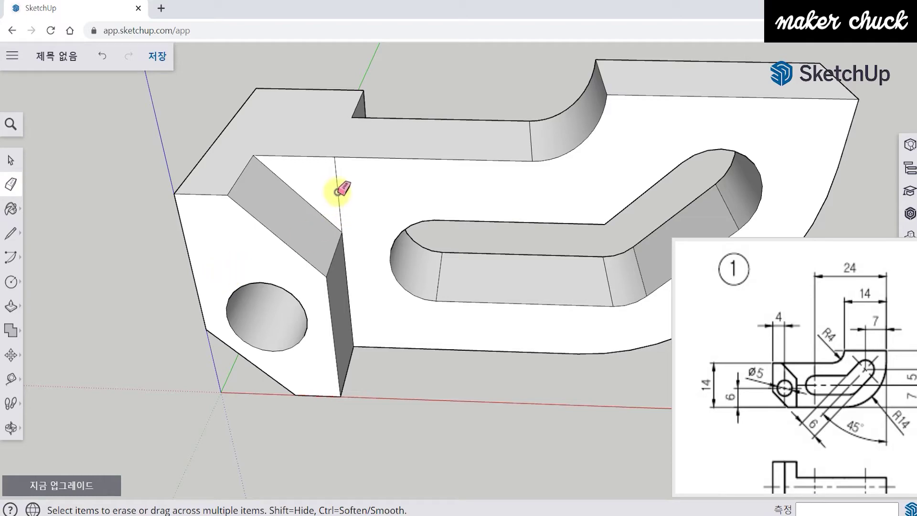
# - Try to erase the leftover vertical edge beside the corner cut and redraw the plate face's boundary with lines
pyautogui.click(337, 189)
pyautogui.moveTo(395, 280)
pyautogui.mouseDown(button='middle')
pyautogui.moveTo(352, 274)
pyautogui.moveTo(166, 182)
pyautogui.moveTo(467, 289)
pyautogui.moveTo(511, 370)
pyautogui.moveTo(399, 354)
pyautogui.moveTo(449, 304)
pyautogui.moveTo(96, 224)
pyautogui.mouseUp(button='middle')
pyautogui.click(14, 234)
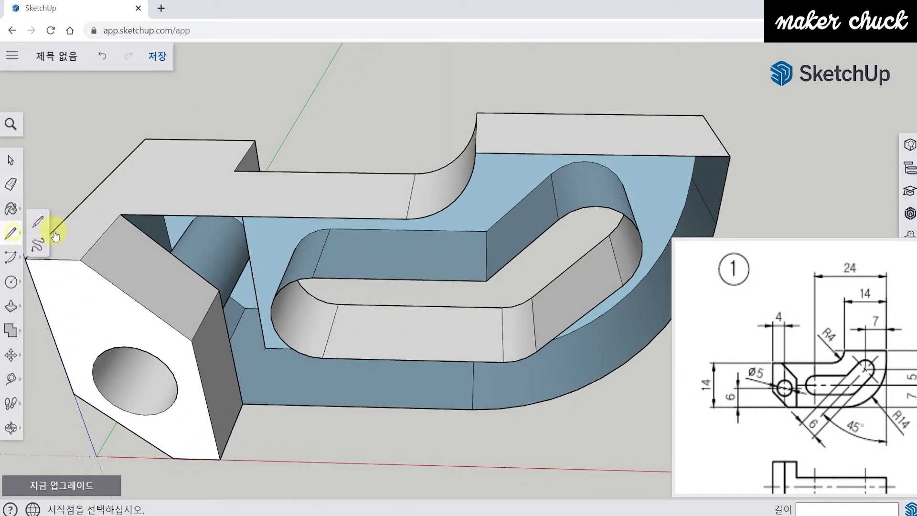
pyautogui.click(121, 214)
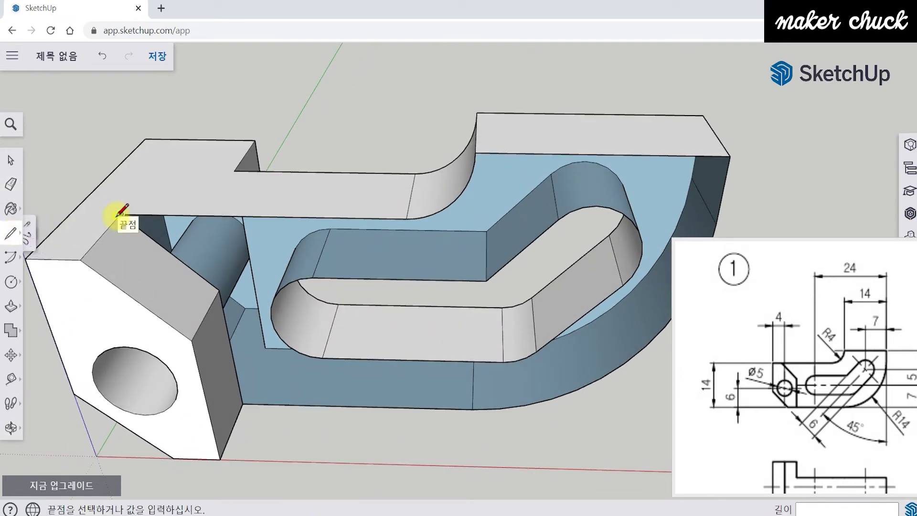
pyautogui.click(217, 290)
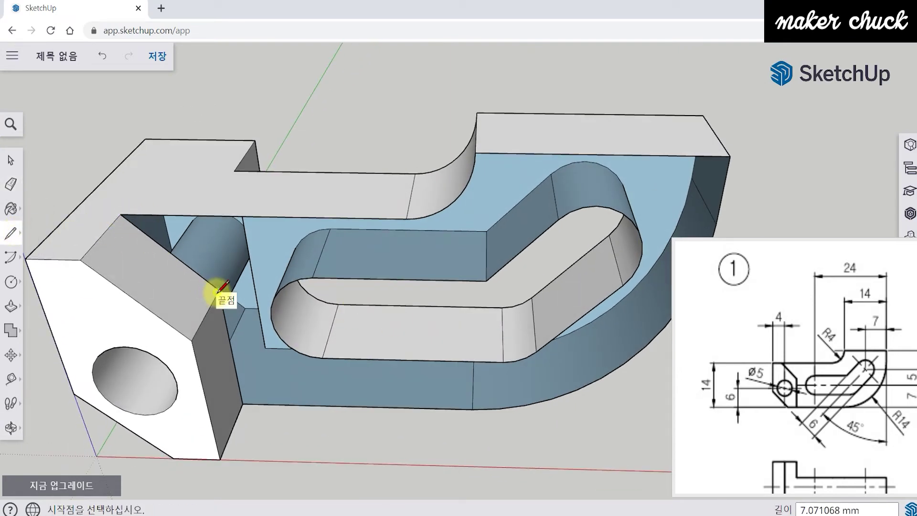
pyautogui.click(120, 214)
pyautogui.click(219, 290)
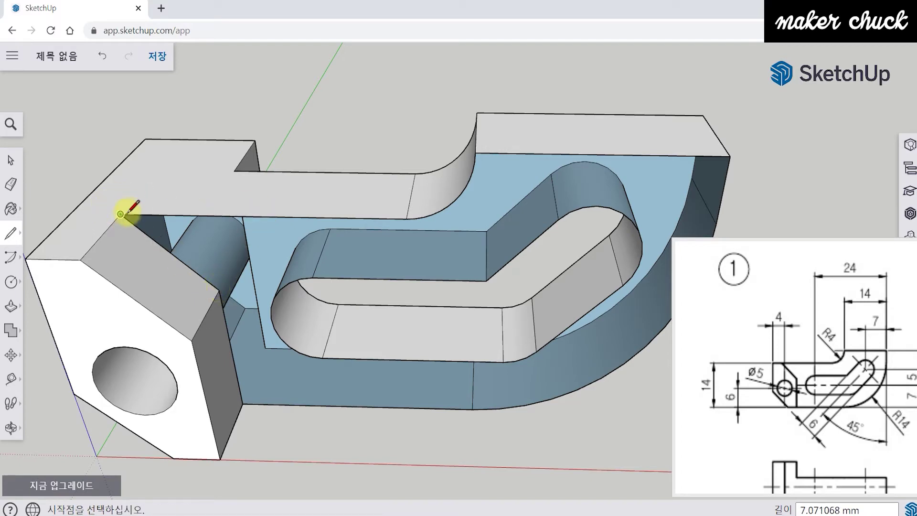
pyautogui.click(403, 211)
pyautogui.moveTo(334, 339)
pyautogui.mouseDown(button='middle')
pyautogui.moveTo(253, 320)
pyautogui.moveTo(109, 78)
pyautogui.mouseUp(button='middle')
pyautogui.click(103, 59)
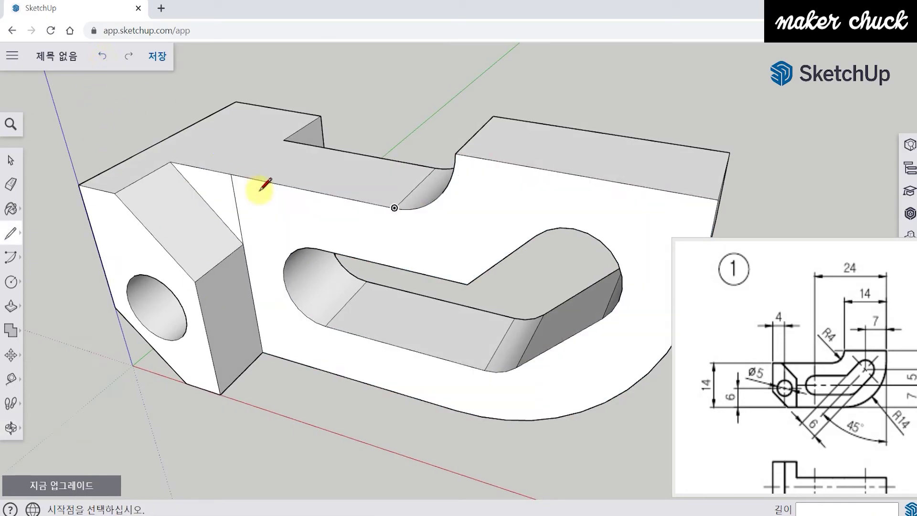
# - On the end block's opposite face, place guides 5 mm below the top edge and 5 mm in from the inner vertical edge
pyautogui.moveTo(244, 243)
pyautogui.mouseDown(button='middle')
pyautogui.moveTo(373, 225)
pyautogui.moveTo(436, 279)
pyautogui.moveTo(299, 320)
pyautogui.moveTo(214, 310)
pyautogui.moveTo(241, 281)
pyautogui.moveTo(293, 299)
pyautogui.moveTo(440, 236)
pyautogui.moveTo(199, 285)
pyautogui.mouseUp(button='middle')
pyautogui.scroll(5, 348, 311)
pyautogui.moveTo(348, 311)
pyautogui.mouseDown(button='middle')
pyautogui.moveTo(378, 321)
pyautogui.moveTo(401, 266)
pyautogui.mouseUp(button='middle')
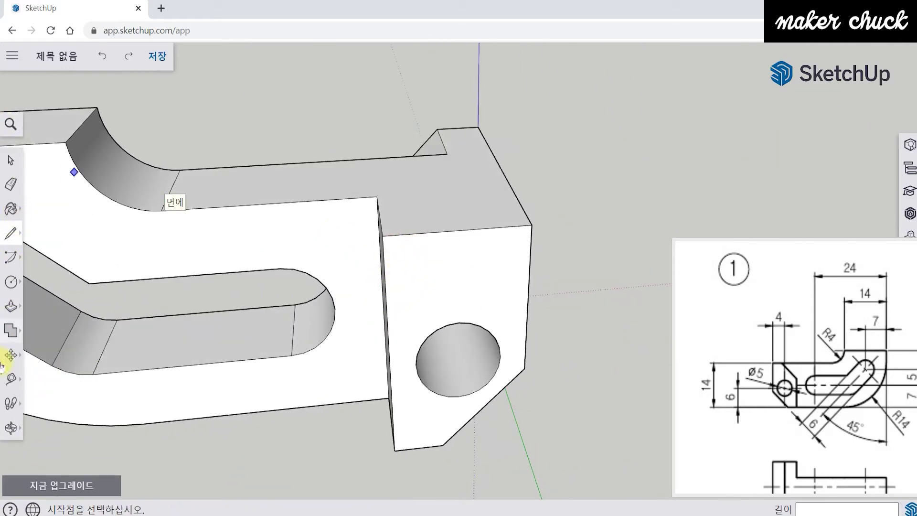
pyautogui.click(10, 380)
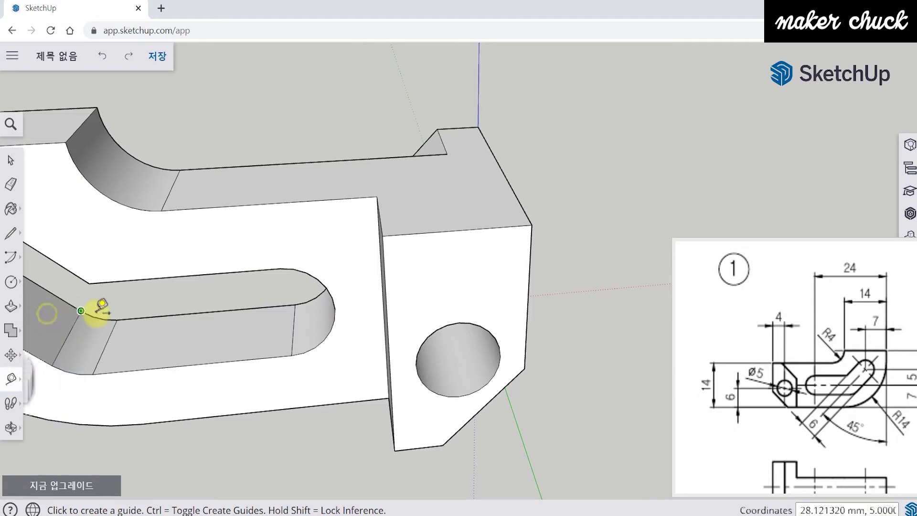
pyautogui.click(458, 230)
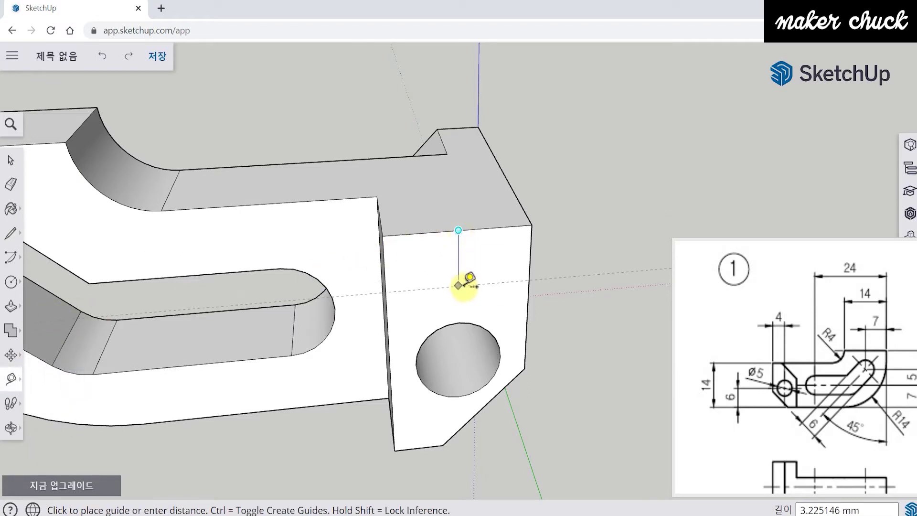
pyautogui.write('5')
pyautogui.press('Return')
pyautogui.moveTo(463, 280); pyautogui.dragTo(490, 254, button='middle')
pyautogui.click(411, 290)
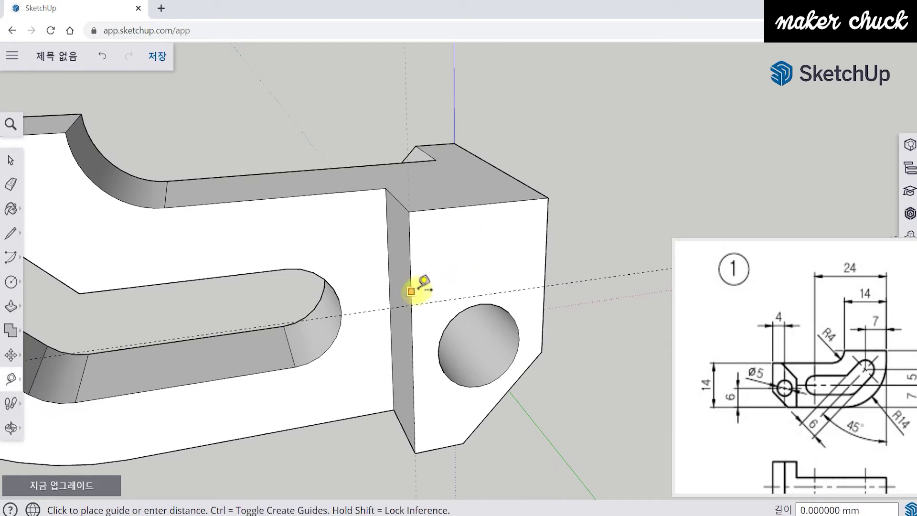
pyautogui.write('5')
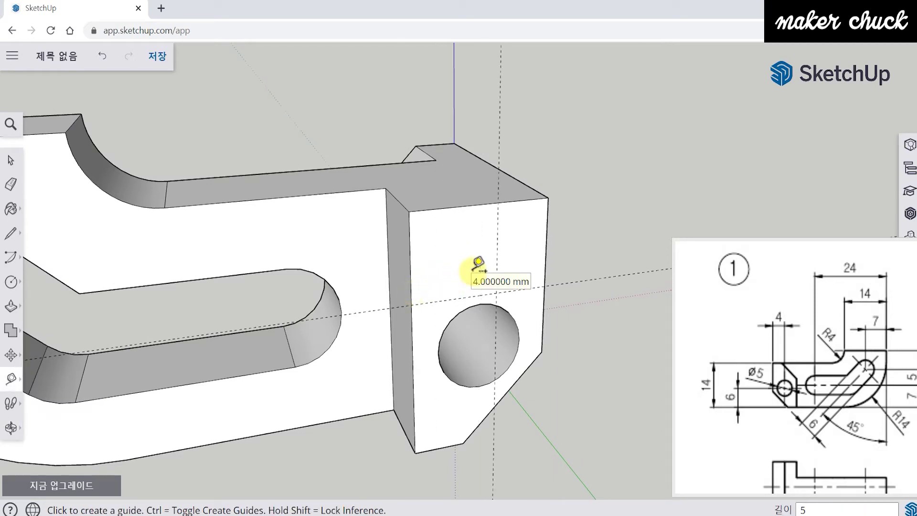
# - Draw a diagonal line across the upper inner corner of the opposite face between the guide and edge intersections
pyautogui.moveTo(476, 263); pyautogui.dragTo(477, 322, button='middle')
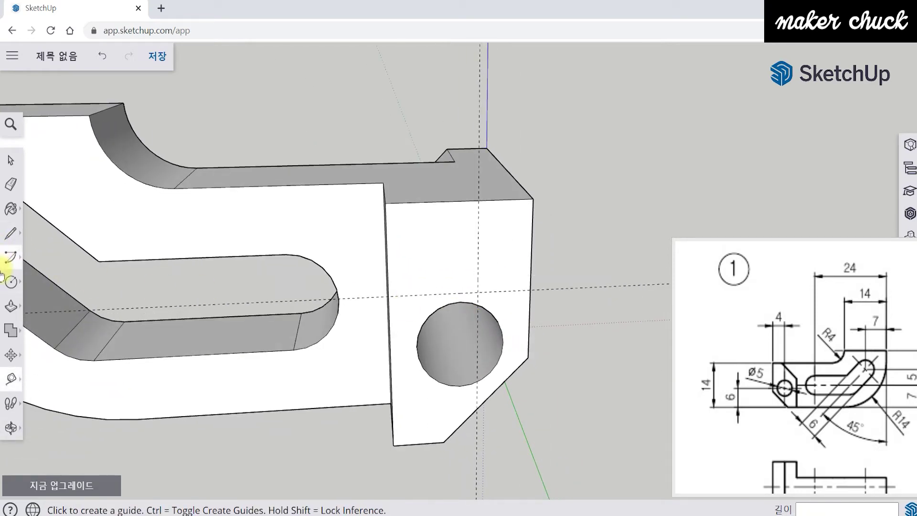
pyautogui.click(11, 234)
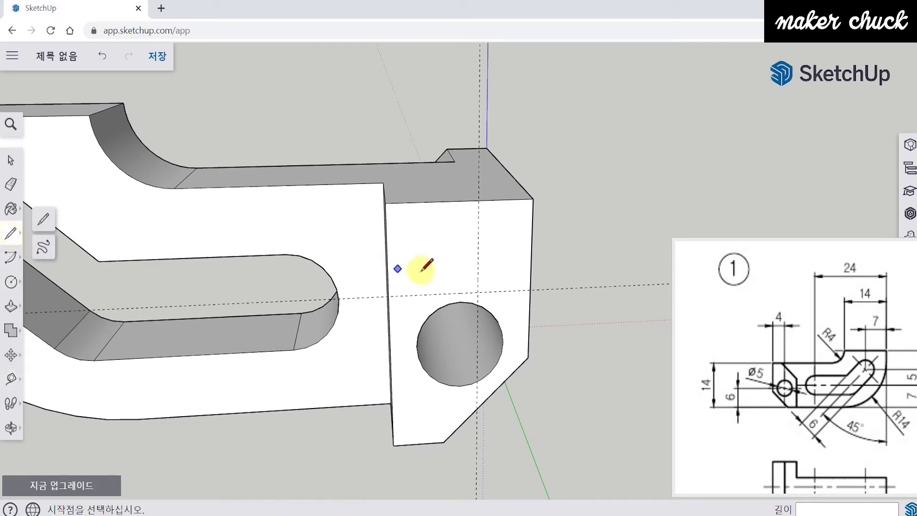
pyautogui.click(479, 200)
pyautogui.click(388, 294)
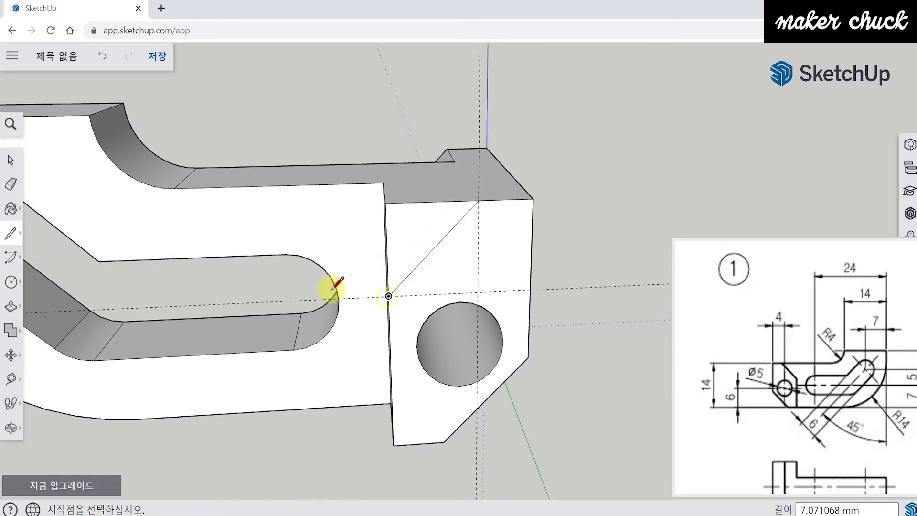
# - Push the opposite side's triangular corner face 5 mm back to the slotted plate and erase the guides
pyautogui.moveTo(352, 293); pyautogui.dragTo(381, 371, button='middle')
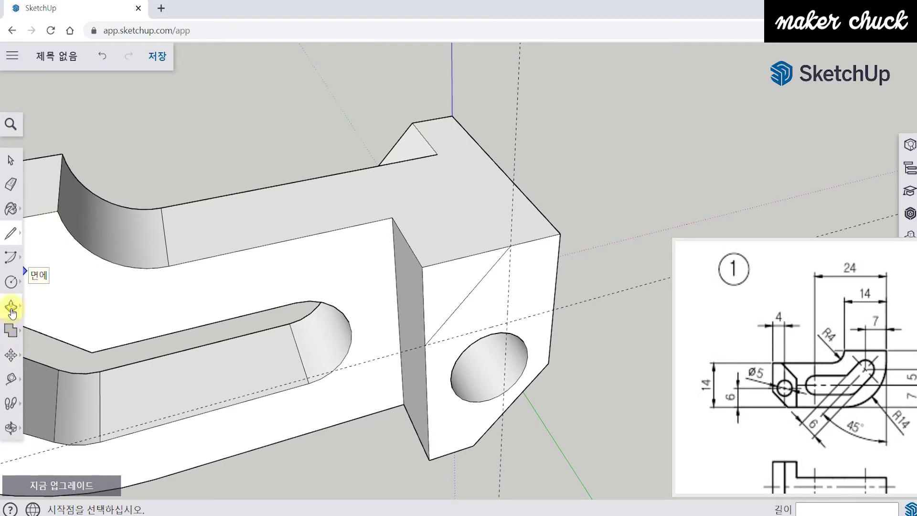
pyautogui.click(11, 311)
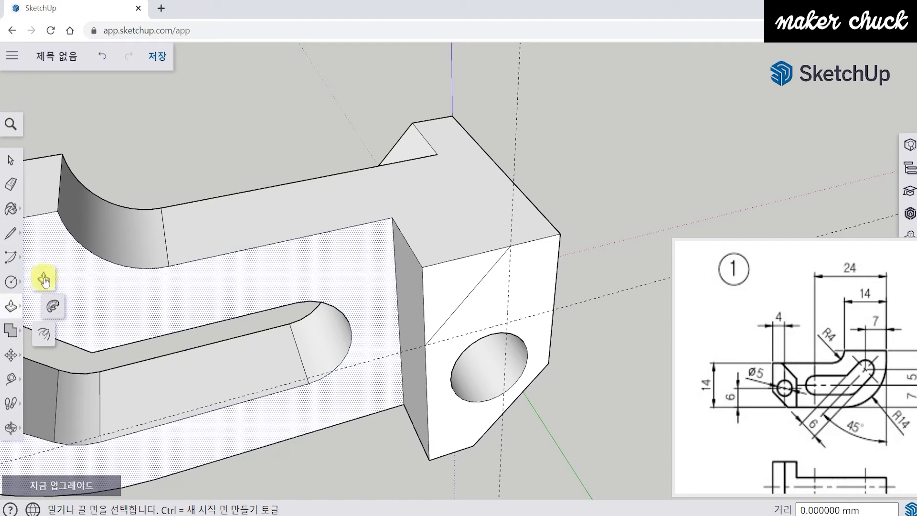
pyautogui.click(462, 285)
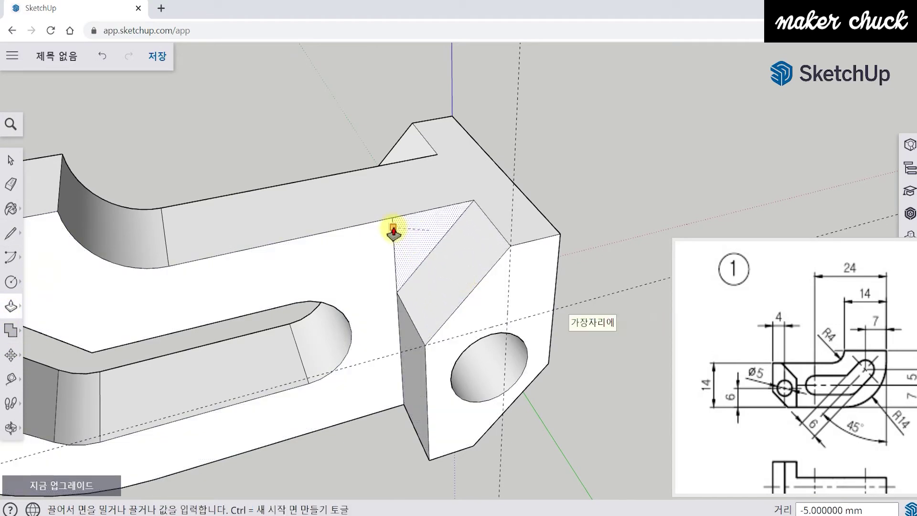
pyautogui.click(393, 230)
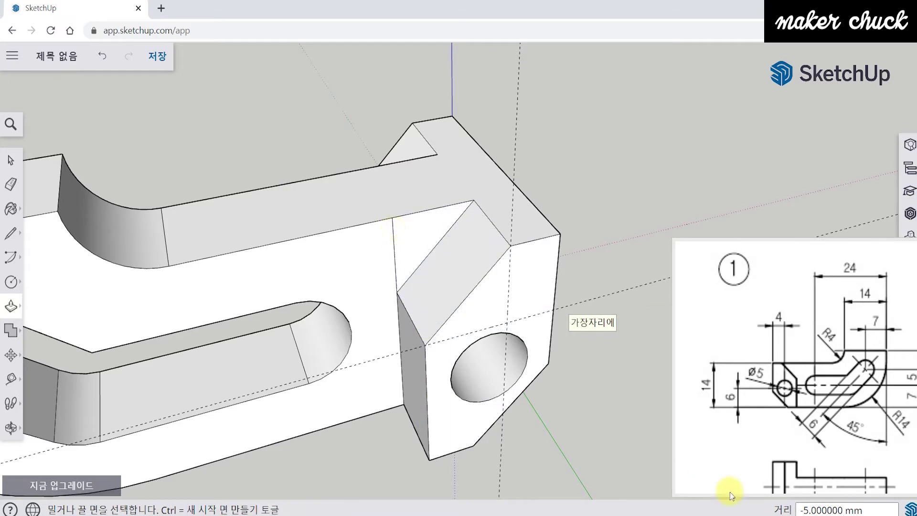
pyautogui.moveTo(407, 409)
pyautogui.mouseDown(button='middle')
pyautogui.moveTo(380, 458)
pyautogui.moveTo(313, 374)
pyautogui.mouseUp(button='middle')
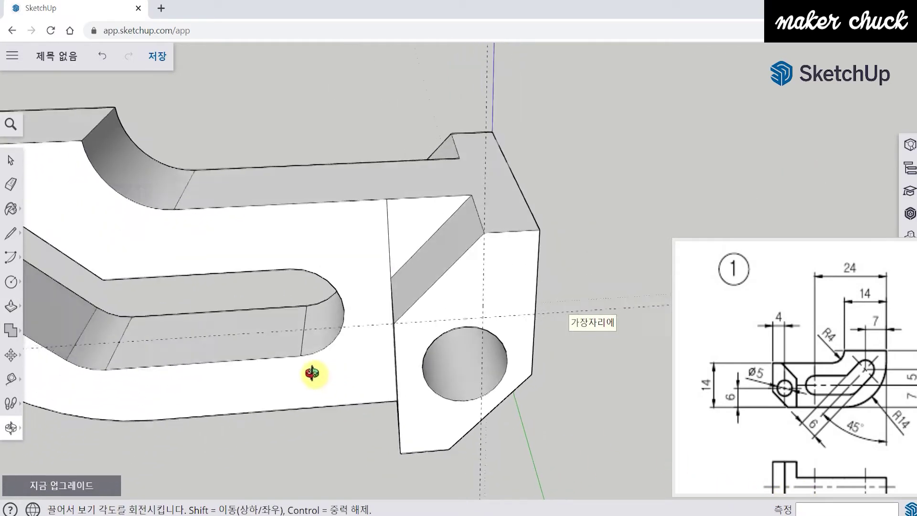
pyautogui.click(12, 183)
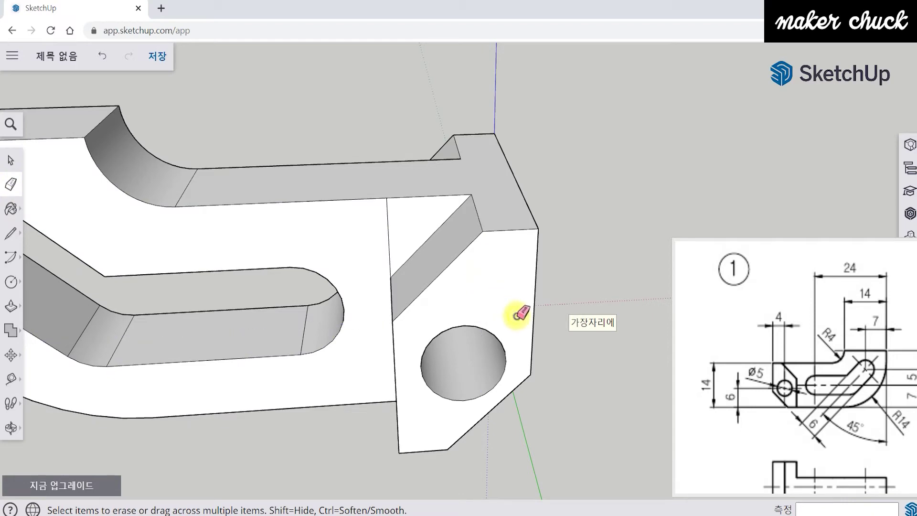
# - Create filled 3D text "02" in the Oswald font, 10 mm high, with extrusion turned off
pyautogui.moveTo(390, 243)
pyautogui.mouseDown(button='middle')
pyautogui.moveTo(362, 283)
pyautogui.moveTo(426, 253)
pyautogui.moveTo(345, 319)
pyautogui.moveTo(454, 212)
pyautogui.moveTo(293, 272)
pyautogui.moveTo(459, 287)
pyautogui.moveTo(581, 401)
pyautogui.moveTo(558, 360)
pyautogui.moveTo(373, 339)
pyautogui.mouseUp(button='middle')
pyautogui.moveTo(810, 418); pyautogui.dragTo(782, 390)
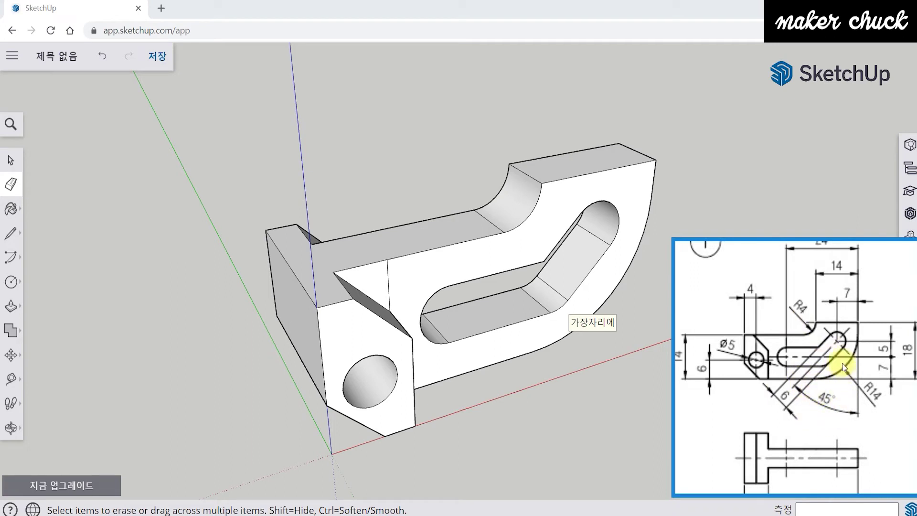
pyautogui.moveTo(788, 422)
pyautogui.mouseDown()
pyautogui.moveTo(788, 368)
pyautogui.moveTo(783, 389)
pyautogui.moveTo(731, 454)
pyautogui.moveTo(756, 436)
pyautogui.moveTo(720, 379)
pyautogui.moveTo(731, 395)
pyautogui.moveTo(829, 446)
pyautogui.mouseUp()
pyautogui.moveTo(377, 411)
pyautogui.mouseDown(button='middle')
pyautogui.moveTo(416, 394)
pyautogui.moveTo(406, 392)
pyautogui.mouseUp(button='middle')
pyautogui.click(12, 288)
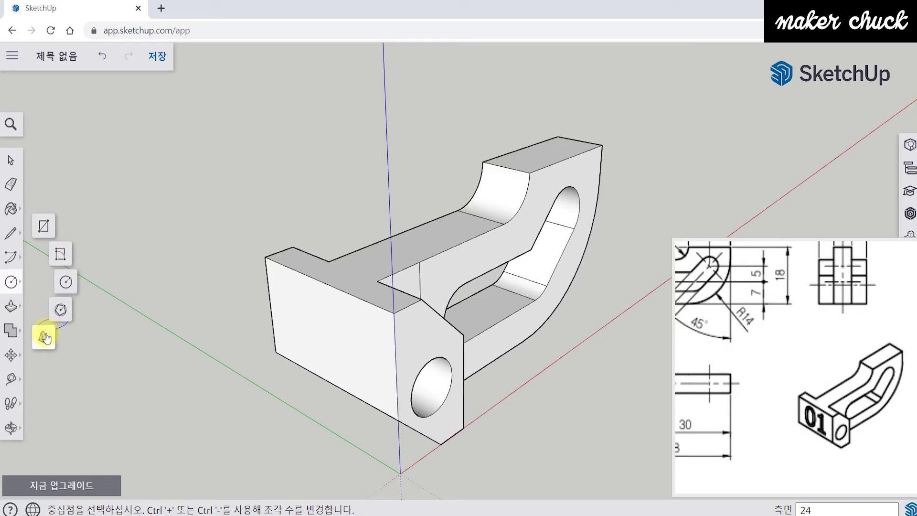
pyautogui.click(44, 338)
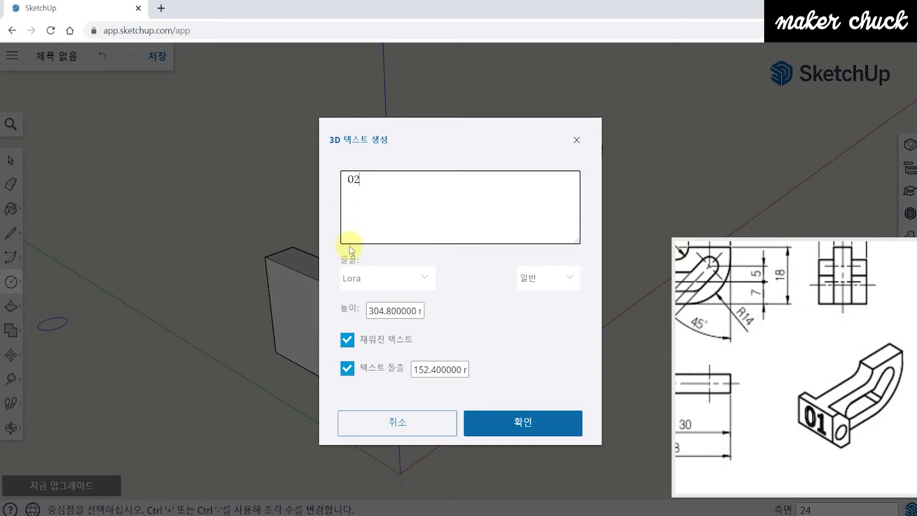
pyautogui.click(383, 287)
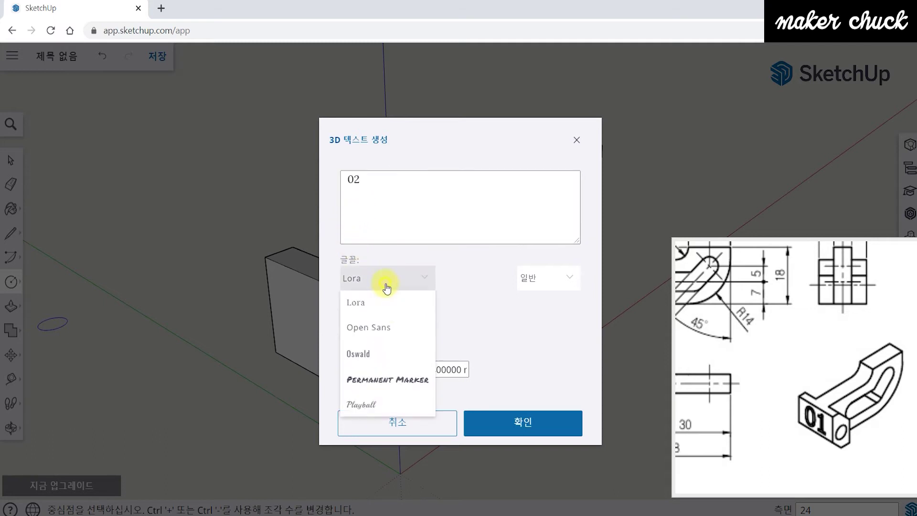
pyautogui.click(387, 355)
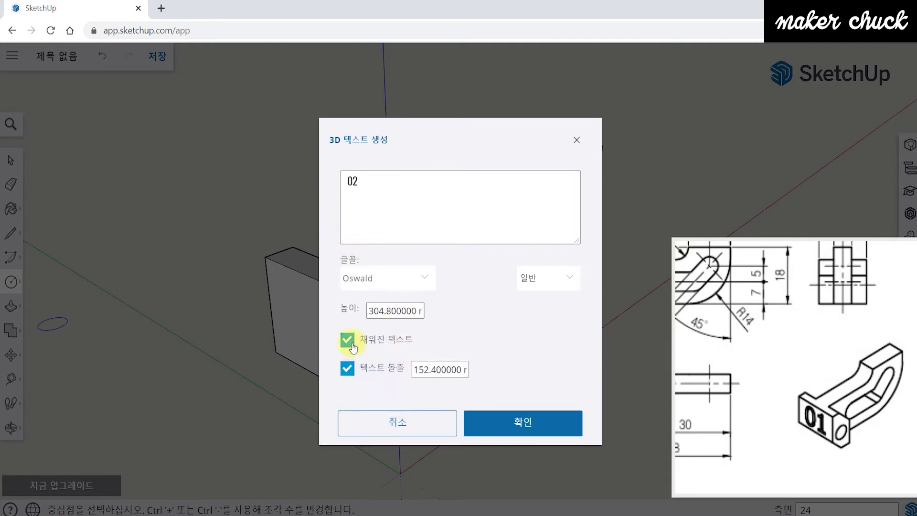
pyautogui.click(348, 368)
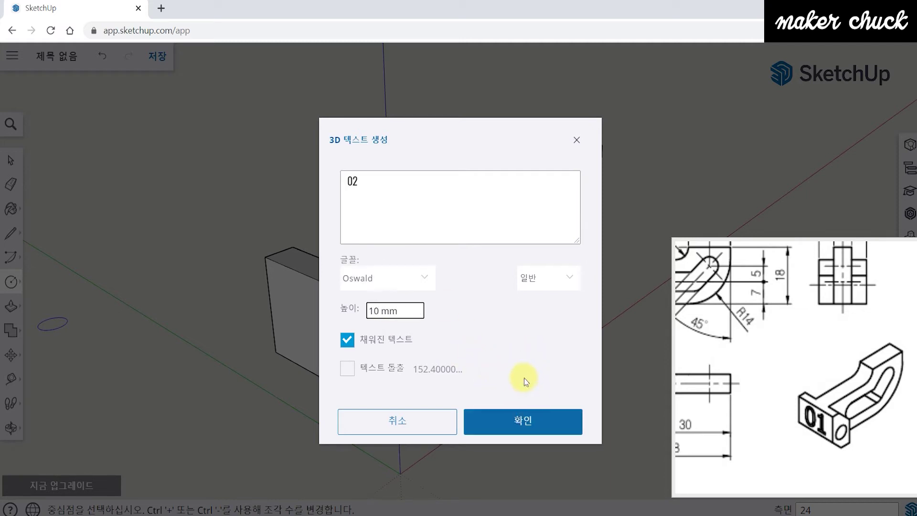
pyautogui.click(530, 424)
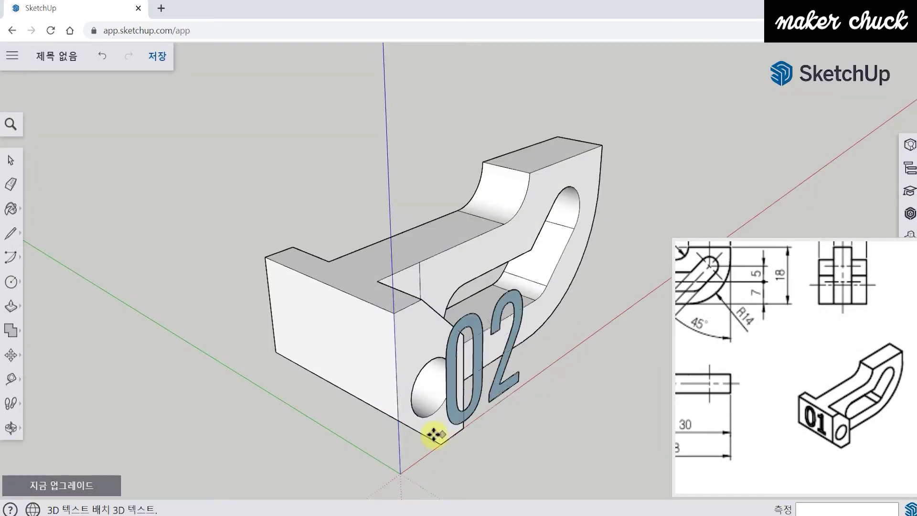
# - Place the "02" text on the end block's outer face and move it up past the block's top edge
pyautogui.moveTo(487, 403); pyautogui.dragTo(697, 450, button='middle')
pyautogui.moveTo(559, 415); pyautogui.dragTo(624, 420, button='middle')
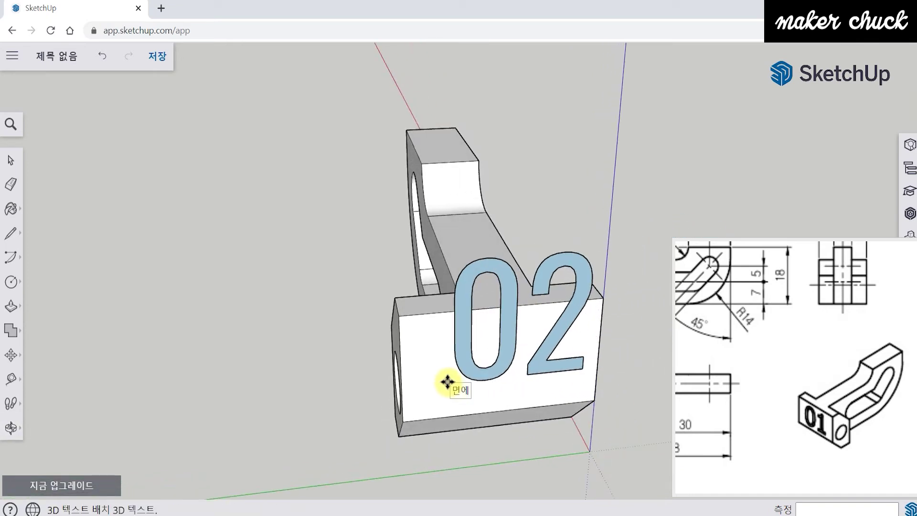
pyautogui.click(446, 382)
pyautogui.moveTo(528, 337); pyautogui.dragTo(246, 268, button='middle')
pyautogui.scroll(5, 297, 301)
pyautogui.moveTo(538, 360); pyautogui.dragTo(515, 389, button='middle')
pyautogui.scroll(-3, 425, 359)
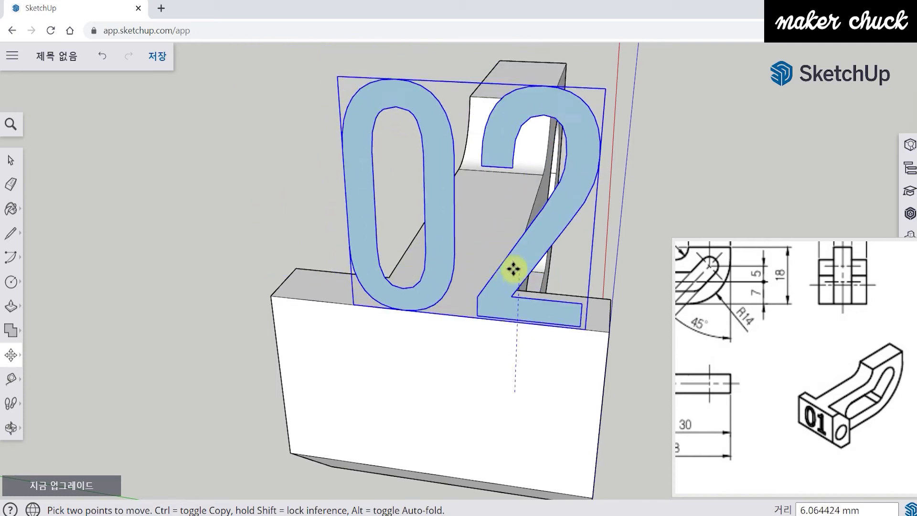
# - Explode the "02" text component and make its loose geometry into a group
pyautogui.moveTo(504, 259); pyautogui.dragTo(317, 341, button='middle')
pyautogui.scroll(-3, 306, 325)
pyautogui.keyDown('shift'); pyautogui.moveTo(297, 303); pyautogui.dragTo(382, 306, button='middle'); pyautogui.keyUp('shift')
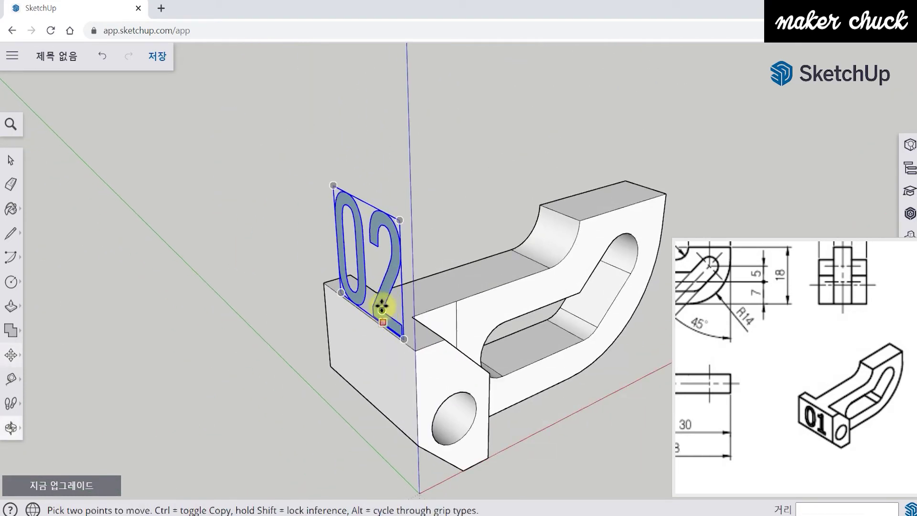
pyautogui.scroll(2, 380, 285)
pyautogui.rightClick(391, 285)
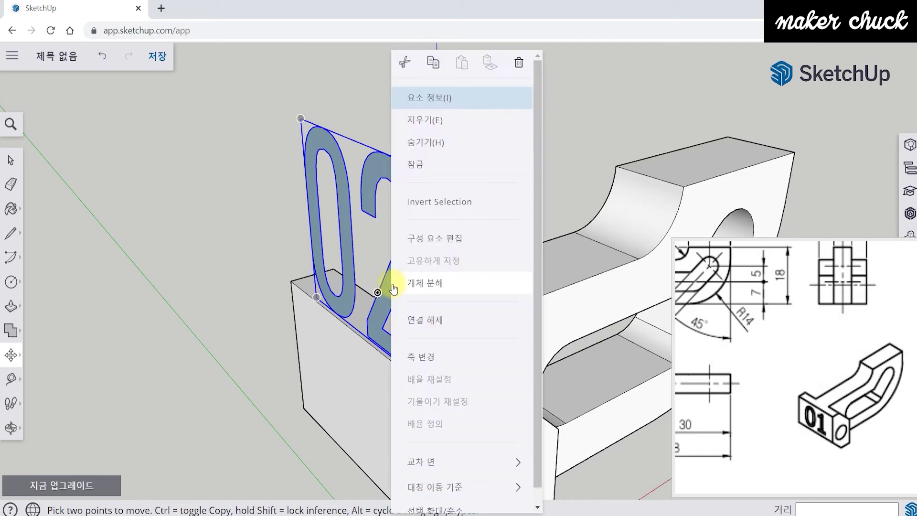
pyautogui.click(433, 288)
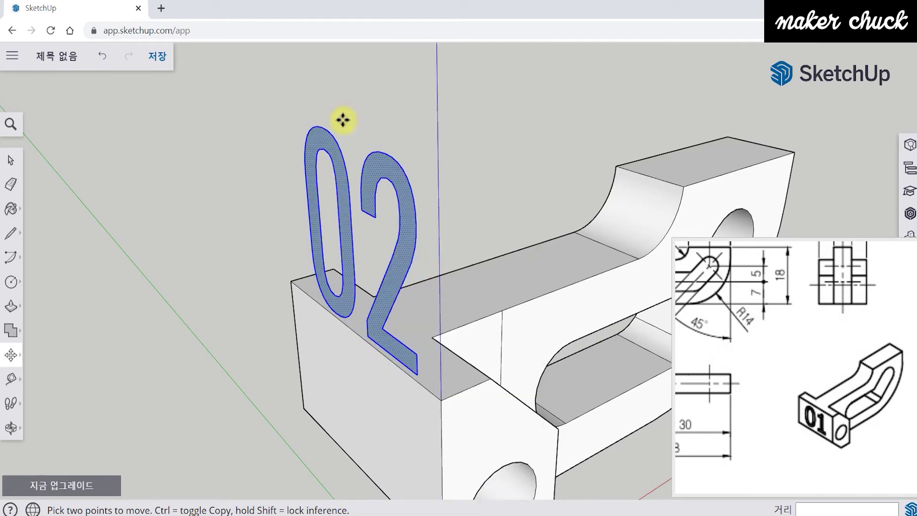
pyautogui.rightClick(340, 197)
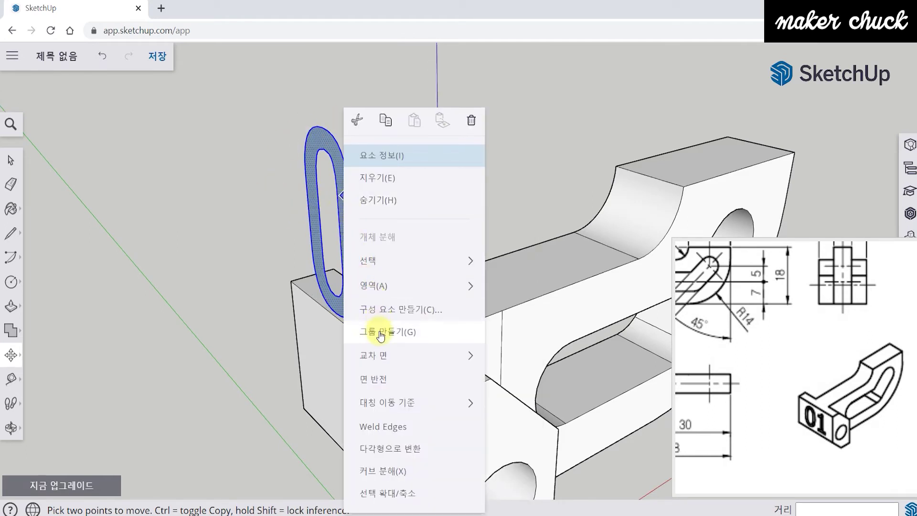
pyautogui.click(382, 299)
# - Move the "02" group from the lower corner of the 2 down onto the end block's outer face, about 5.5 mm
pyautogui.moveTo(378, 330); pyautogui.dragTo(416, 117, button='middle')
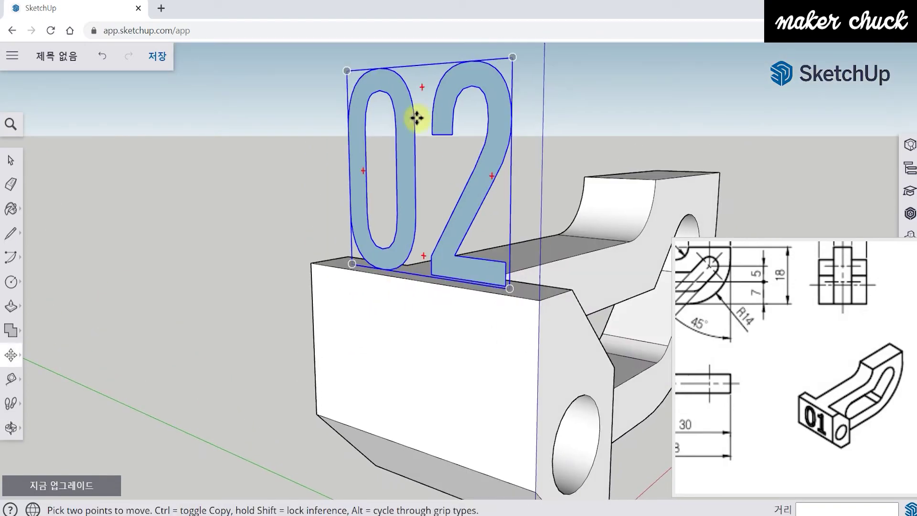
pyautogui.moveTo(554, 148); pyautogui.dragTo(587, 106, button='middle')
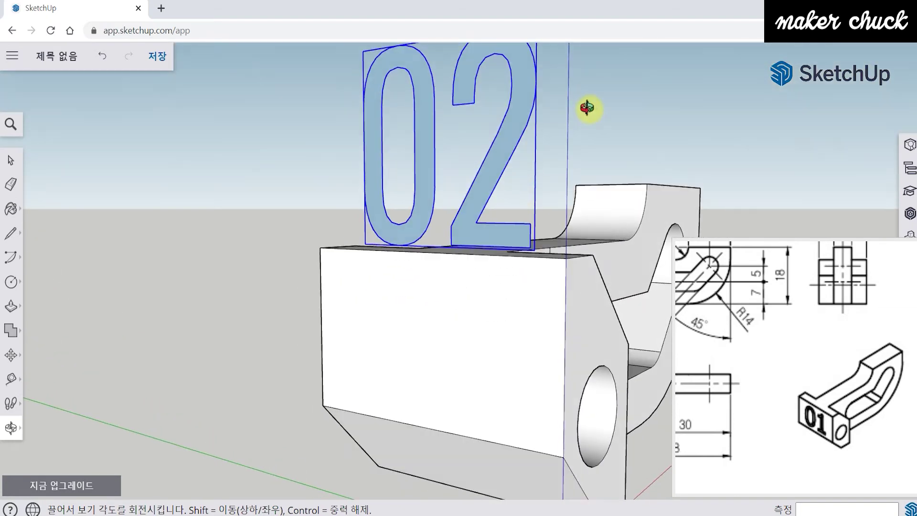
pyautogui.scroll(5, 540, 229)
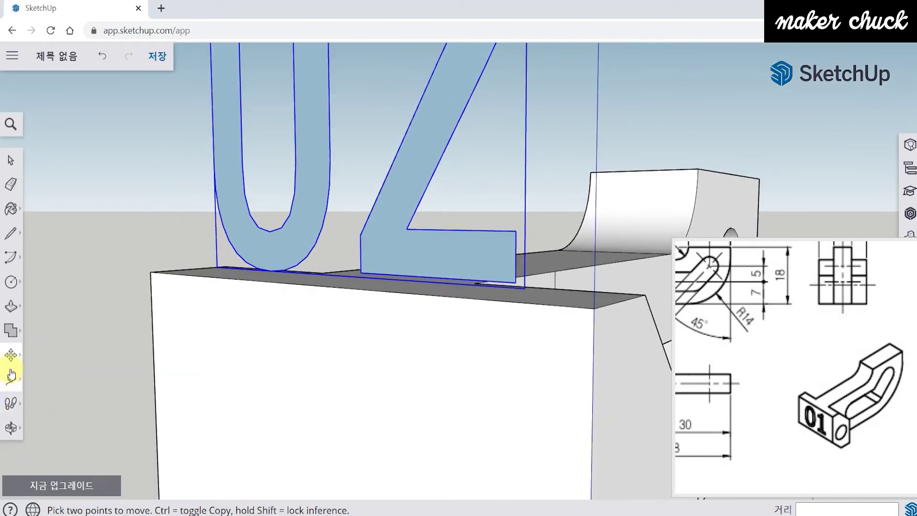
pyautogui.scroll(-3, 270, 370)
pyautogui.scroll(2, 293, 381)
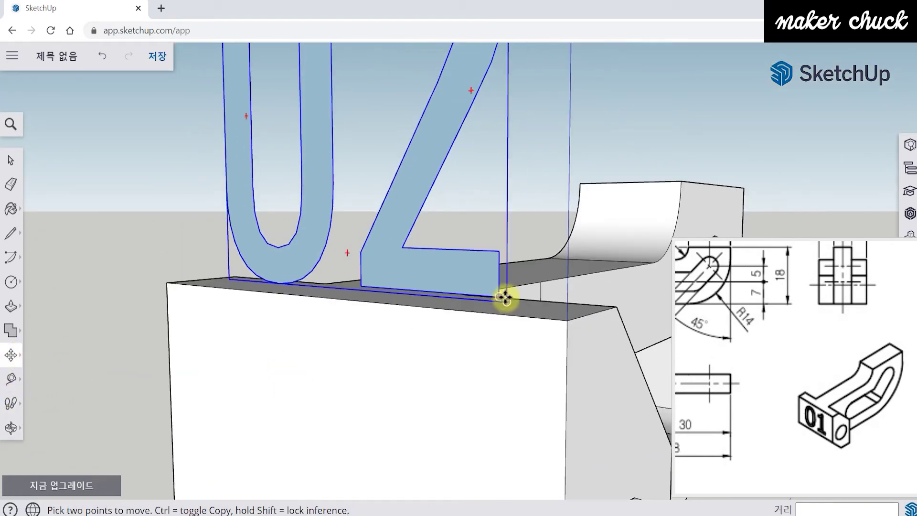
pyautogui.scroll(2, 498, 294)
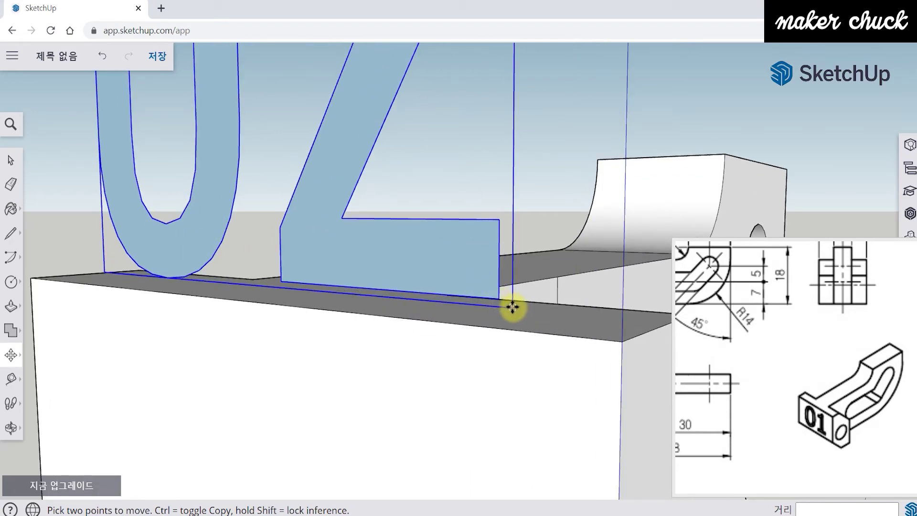
pyautogui.scroll(-5, 474, 348)
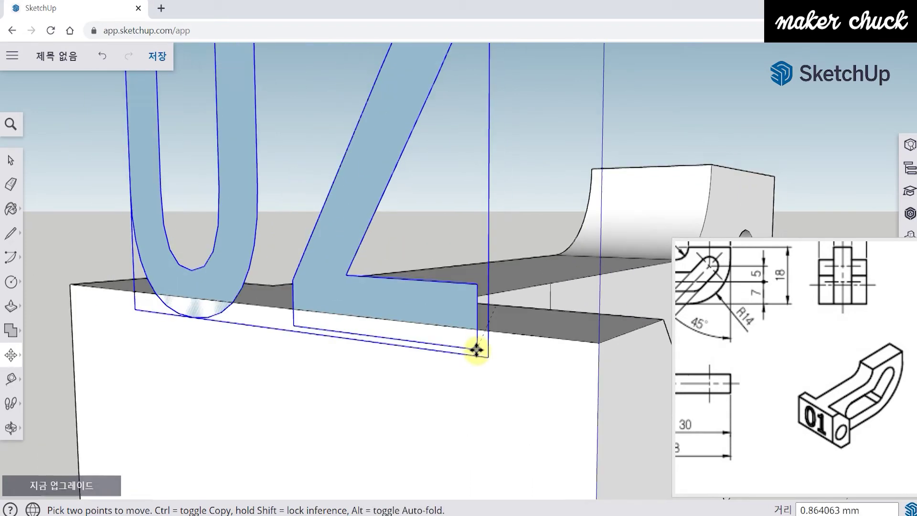
pyautogui.keyDown('shift'); pyautogui.moveTo(477, 389); pyautogui.dragTo(471, 248, button='middle'); pyautogui.keyUp('shift')
pyautogui.click(473, 249)
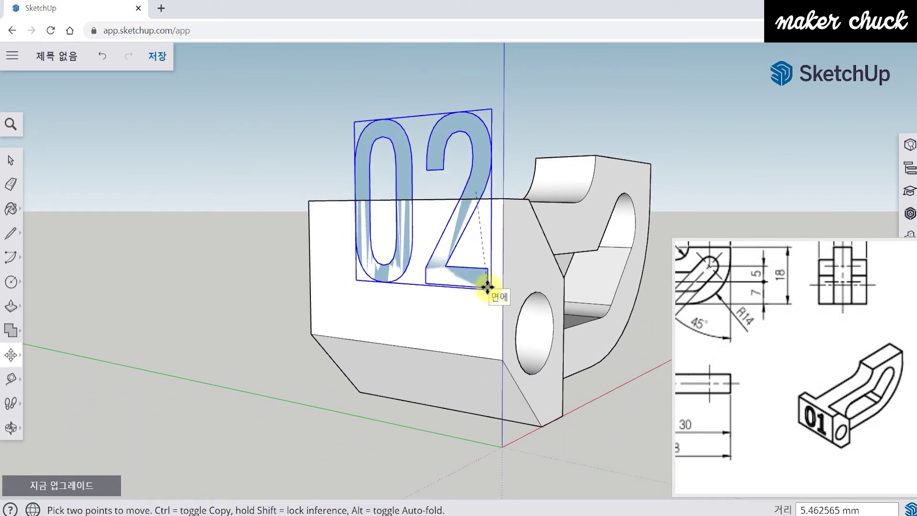
pyautogui.click(487, 287)
# - Nudge the "02" group against the outer face, then lower it about 2.9 mm toward the face's bottom edge
pyautogui.moveTo(487, 286); pyautogui.dragTo(409, 361, button='middle')
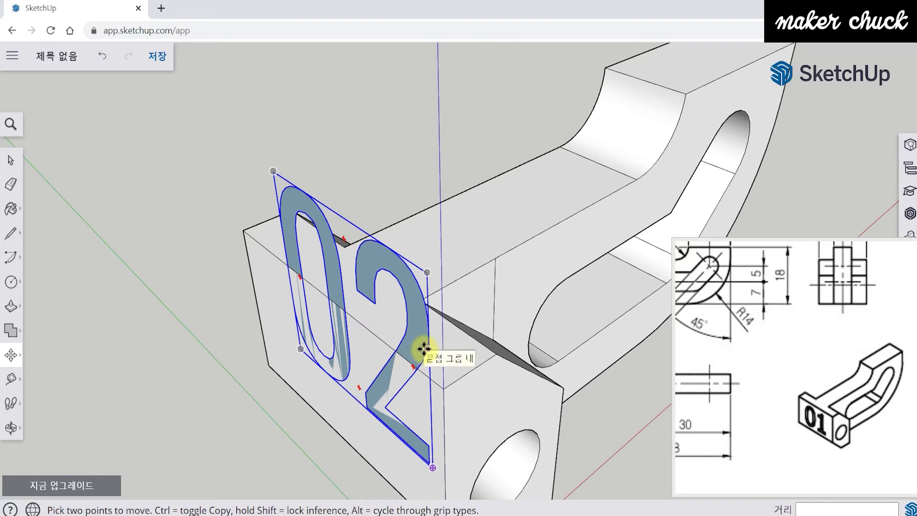
pyautogui.click(423, 348)
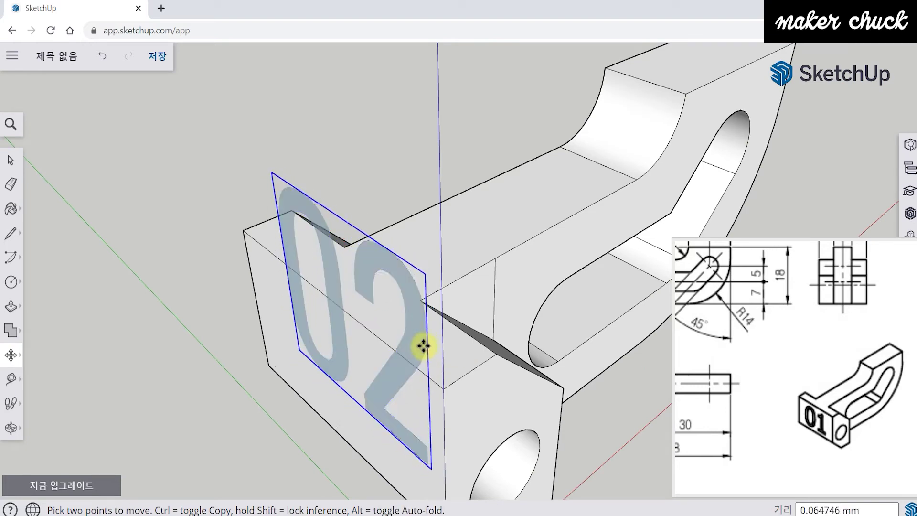
pyautogui.click(409, 344)
pyautogui.moveTo(409, 344); pyautogui.dragTo(435, 271, button='middle')
pyautogui.scroll(3, 435, 271)
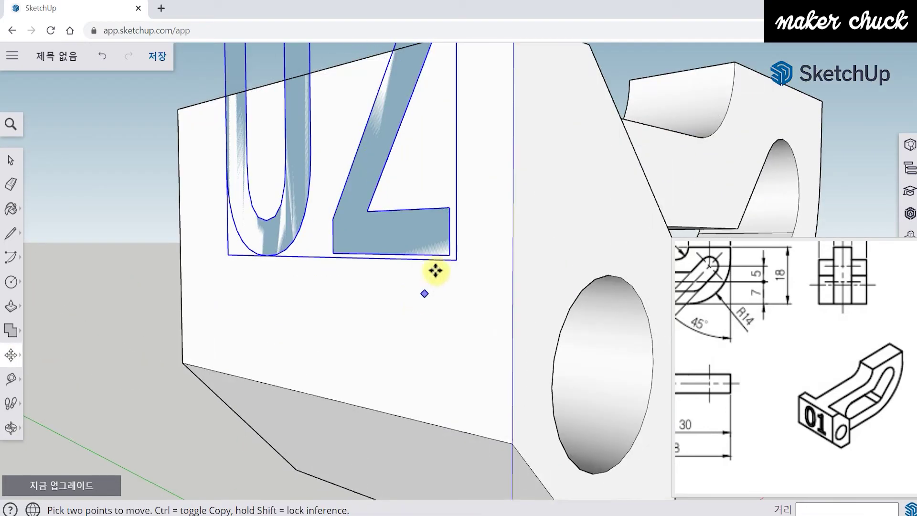
pyautogui.click(449, 251)
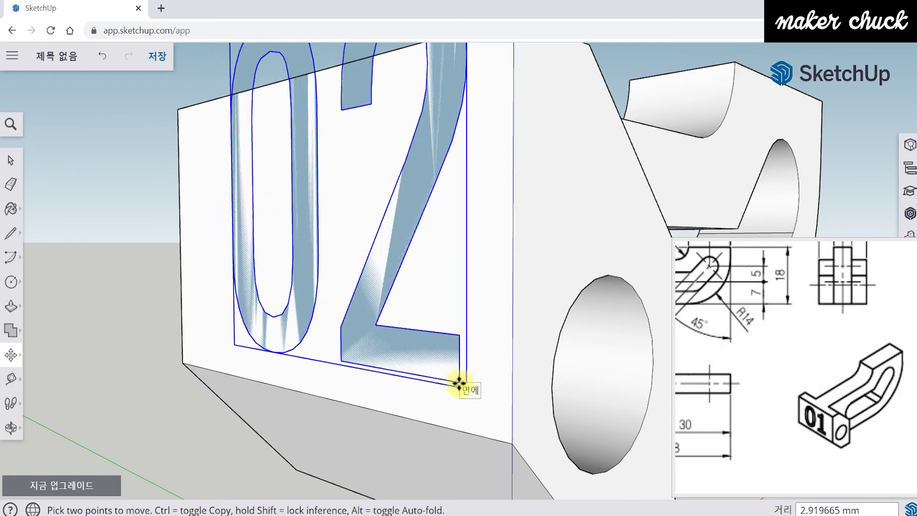
pyautogui.click(459, 381)
# - Scale the "02" group down proportionally from the 0's upper corner until it fits within the outer face
pyautogui.scroll(-5, 379, 368)
pyautogui.moveTo(375, 368); pyautogui.dragTo(419, 371, button='middle')
pyautogui.moveTo(583, 300); pyautogui.dragTo(493, 317)
pyautogui.press('m')
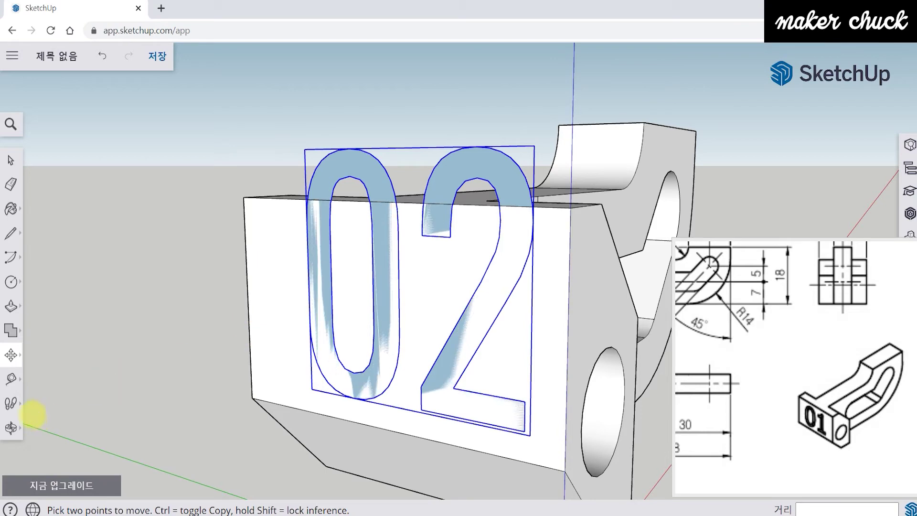
pyautogui.click(13, 357)
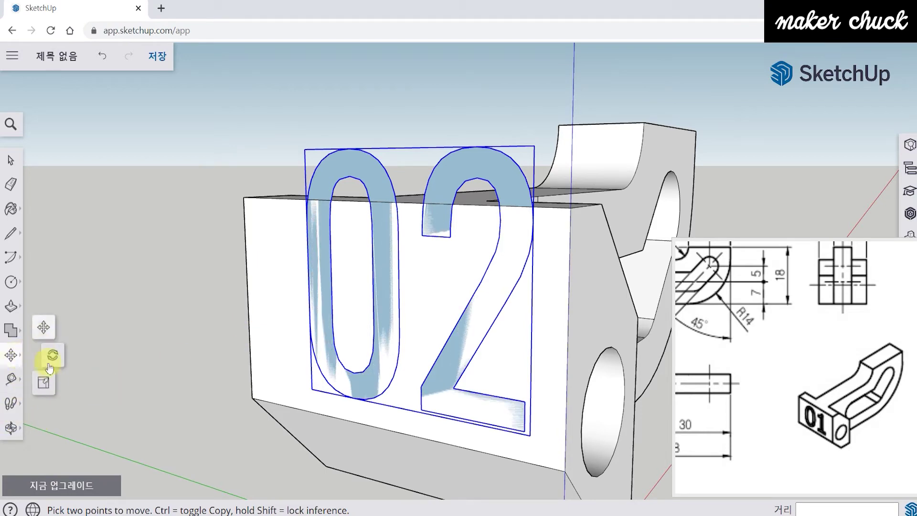
pyautogui.click(48, 385)
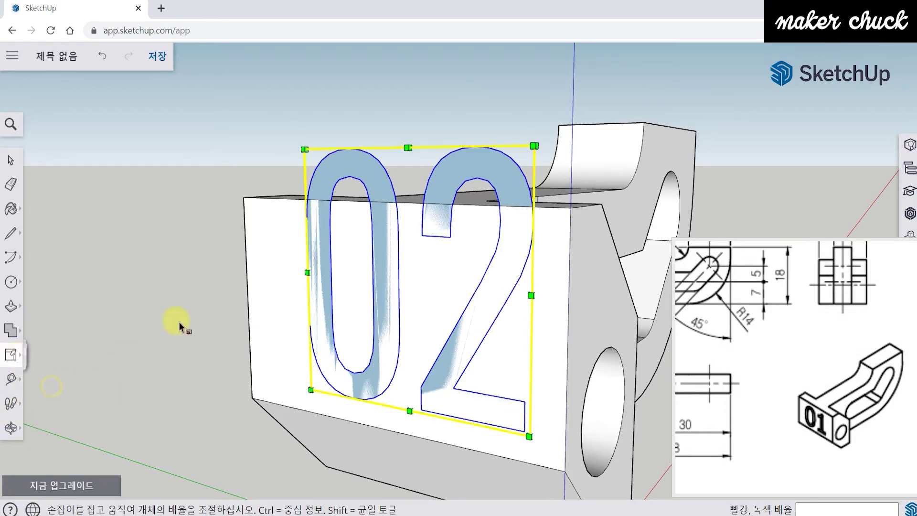
pyautogui.moveTo(304, 149); pyautogui.dragTo(361, 224)
# - Move the reduced "02" group sideways about 2.5 mm to centre it on the outer face
pyautogui.click(12, 352)
pyautogui.click(48, 330)
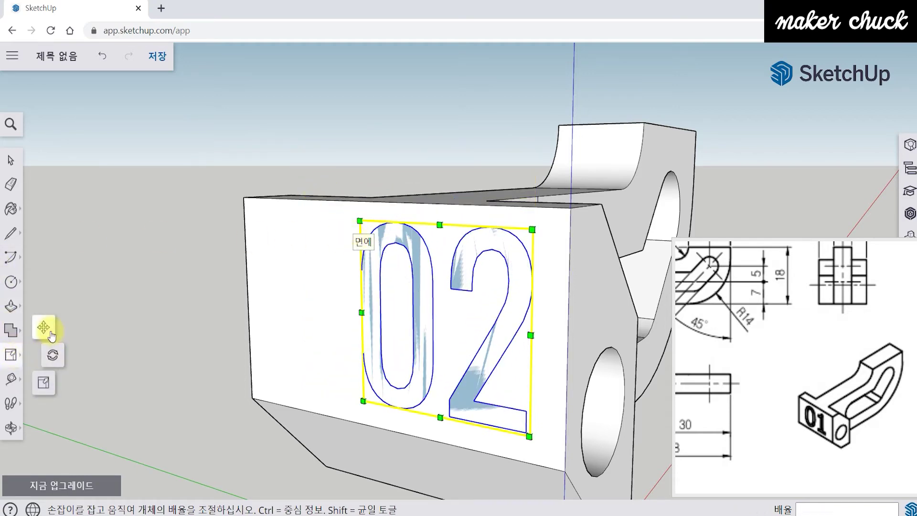
pyautogui.click(477, 355)
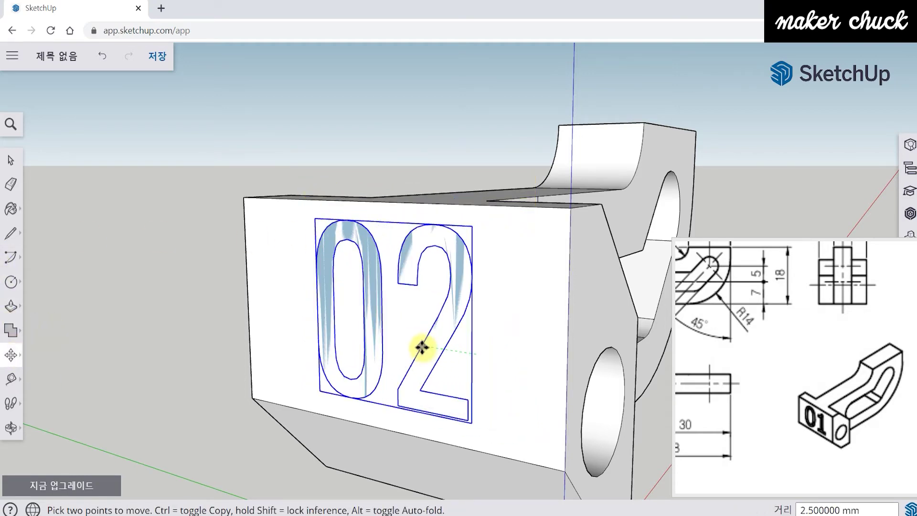
pyautogui.click(426, 343)
pyautogui.click(429, 343)
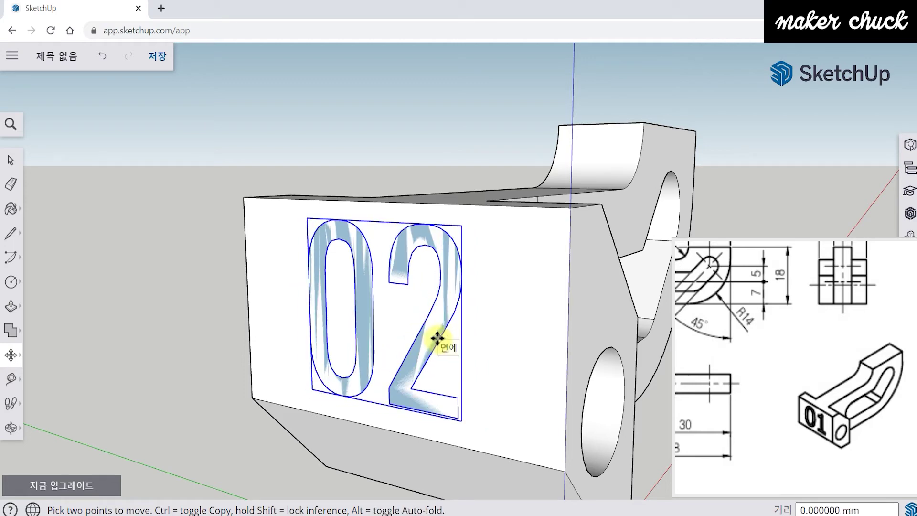
# - Enlarge the "02" group proportionally from the 2's upper corner by a factor of about 1.06
pyautogui.moveTo(436, 333); pyautogui.dragTo(597, 310, button='middle')
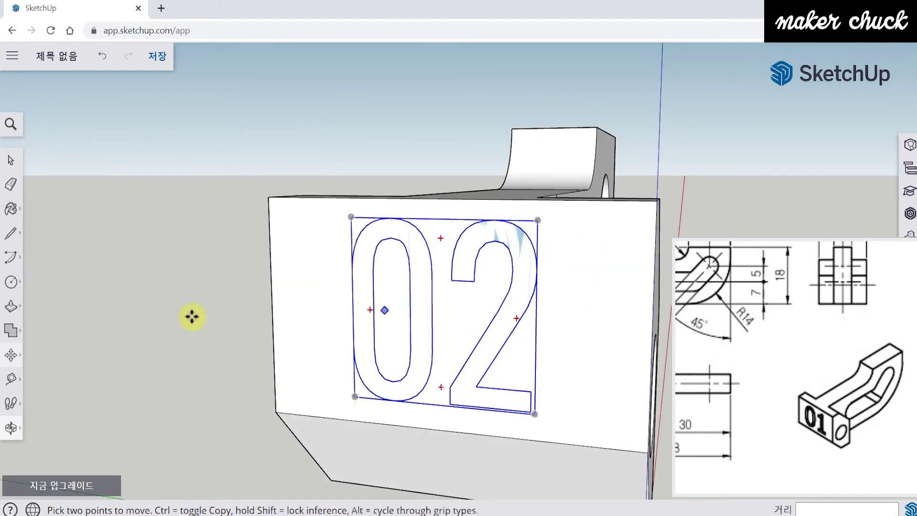
pyautogui.moveTo(11, 355)
pyautogui.click(29, 369)
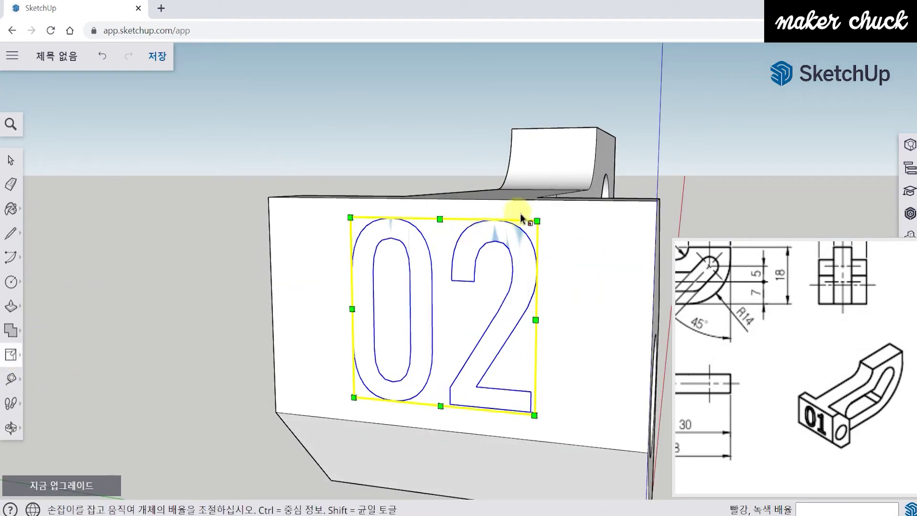
pyautogui.moveTo(539, 219); pyautogui.dragTo(549, 209)
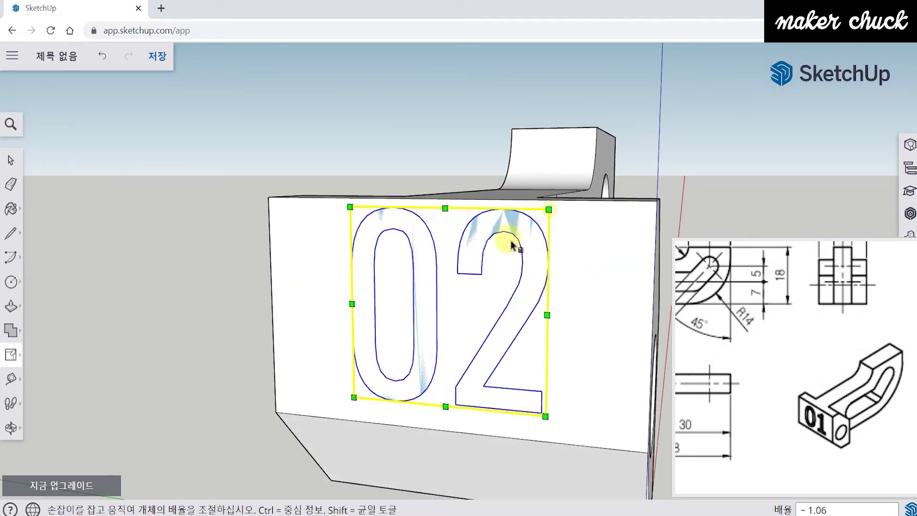
# - Explode the "02" group so its outlines merge with the end block's outer face
pyautogui.moveTo(342, 403); pyautogui.dragTo(420, 385, button='middle')
pyautogui.click(39, 326)
pyautogui.moveTo(467, 333); pyautogui.dragTo(385, 327, button='middle')
pyautogui.rightClick(386, 330)
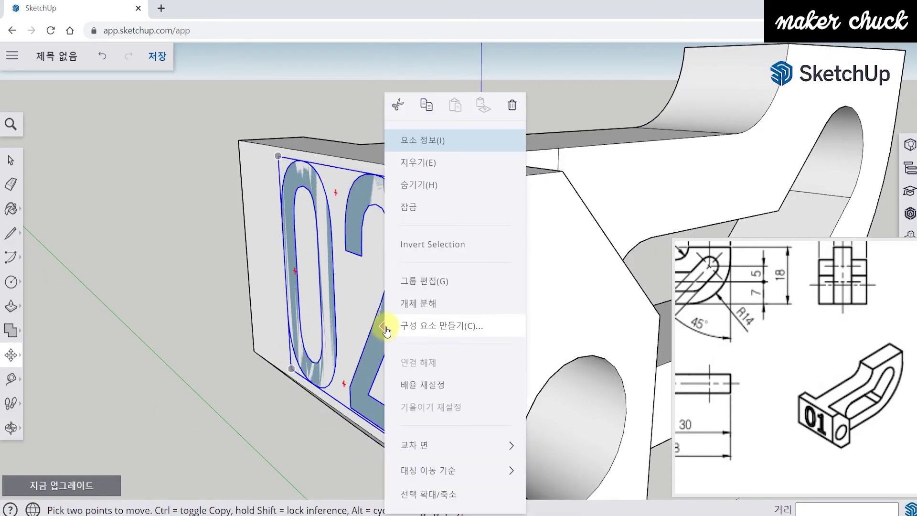
pyautogui.click(434, 311)
pyautogui.moveTo(249, 390); pyautogui.dragTo(343, 403, button='middle')
pyautogui.moveTo(332, 302); pyautogui.dragTo(331, 191, button='middle')
pyautogui.moveTo(272, 268)
pyautogui.mouseDown(button='middle')
pyautogui.moveTo(311, 245)
pyautogui.moveTo(378, 327)
pyautogui.moveTo(366, 318)
pyautogui.mouseUp(button='middle')
pyautogui.press('m')
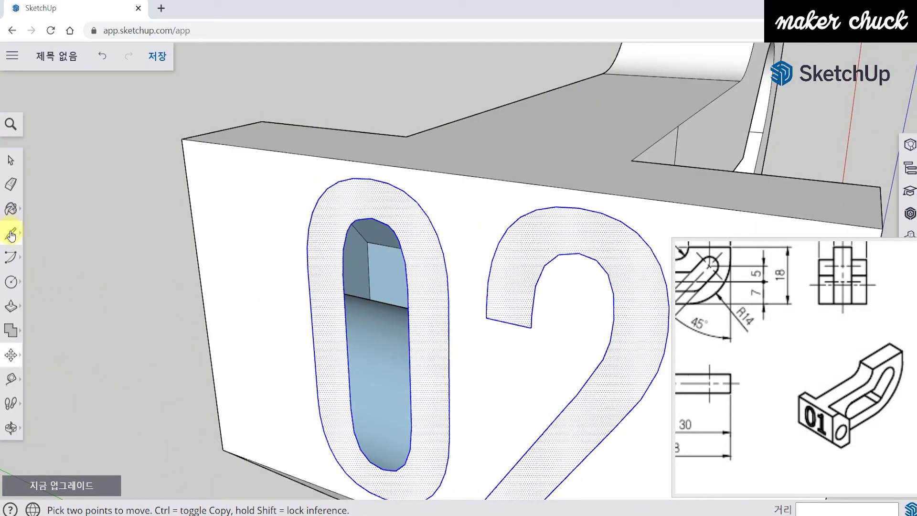
# - Trace one short segment of the 0's inner outline with the Line tool to fill the open face inside the digit
pyautogui.click(11, 234)
pyautogui.click(42, 219)
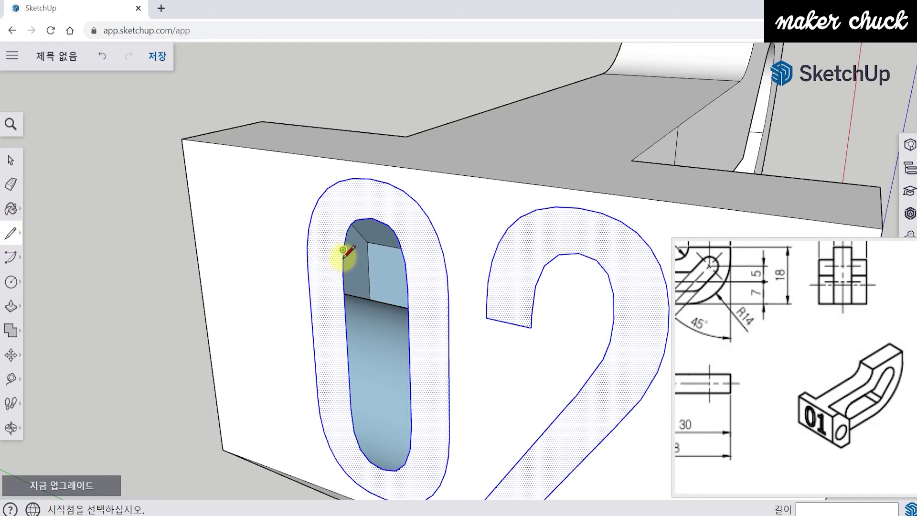
pyautogui.click(343, 250)
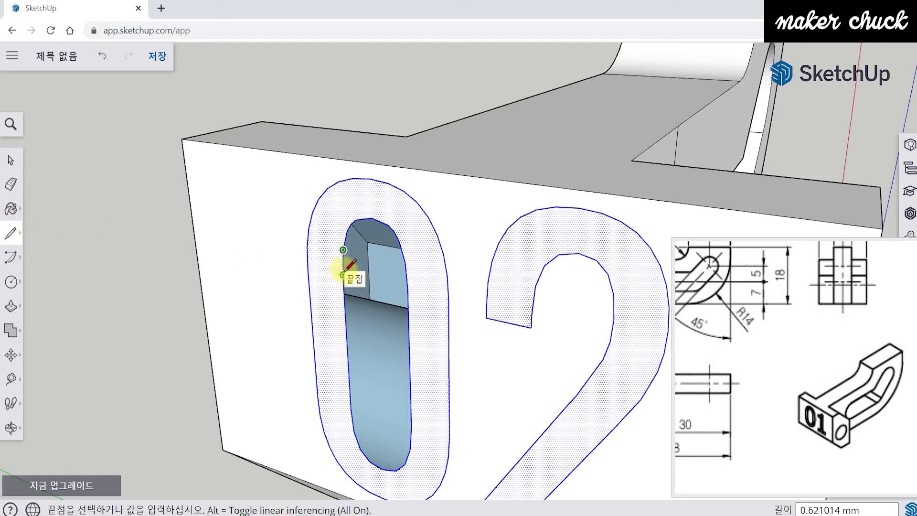
pyautogui.click(343, 262)
pyautogui.moveTo(436, 364); pyautogui.dragTo(89, 300, button='middle')
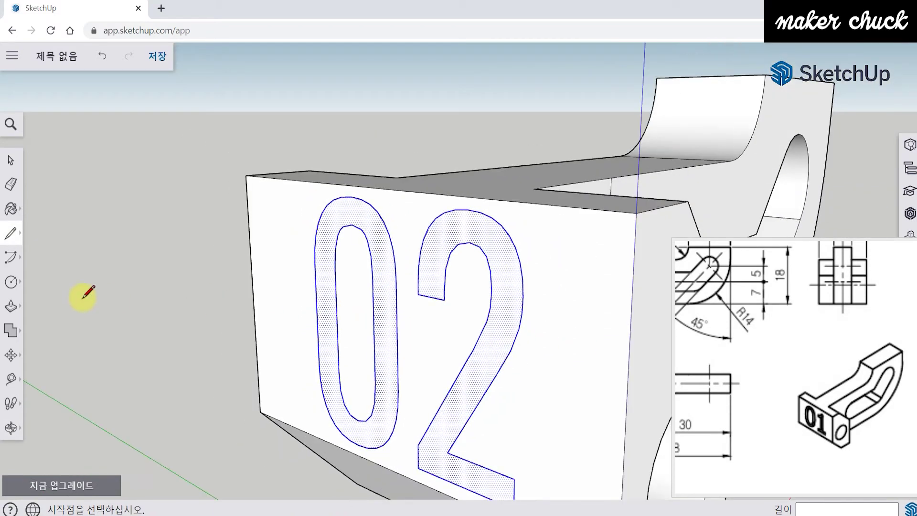
# - Push the faces of the 2 and the 0 into the end block by 1 mm each
pyautogui.click(11, 308)
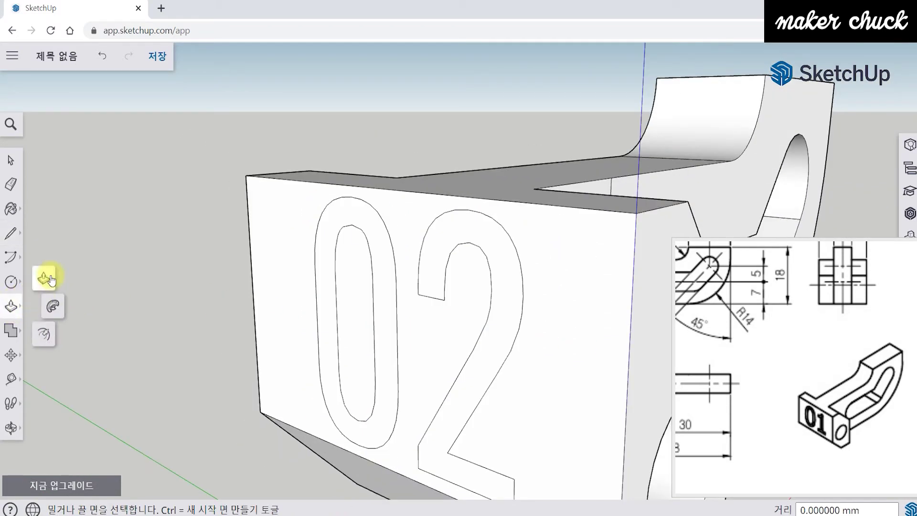
pyautogui.click(50, 278)
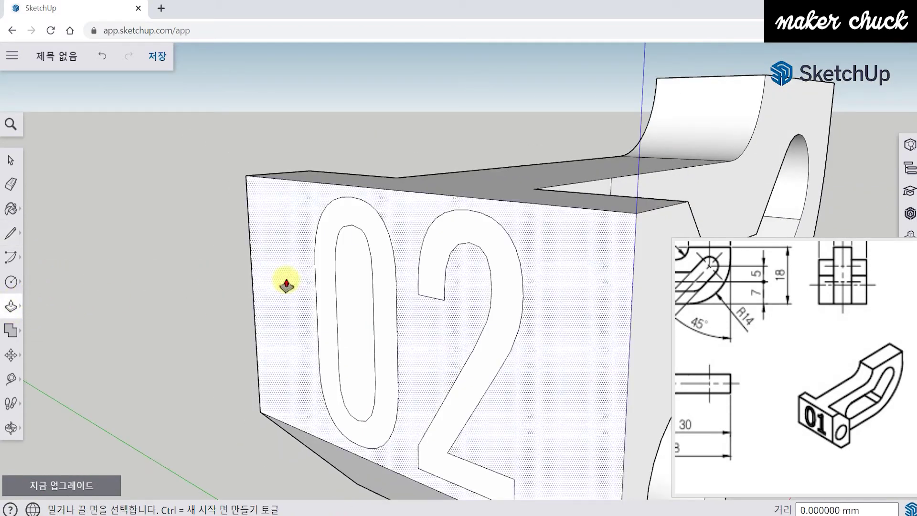
pyautogui.click(497, 322)
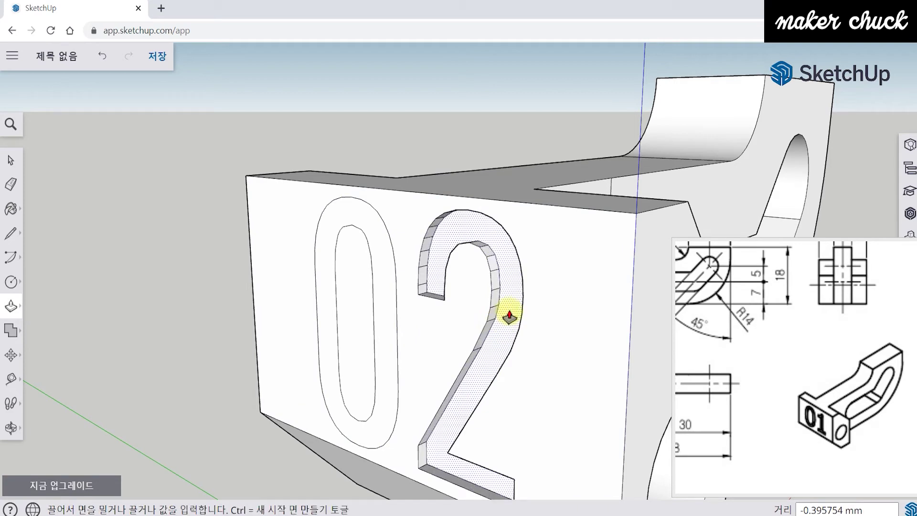
pyautogui.write('1')
pyautogui.press('Return')
pyautogui.click(386, 253)
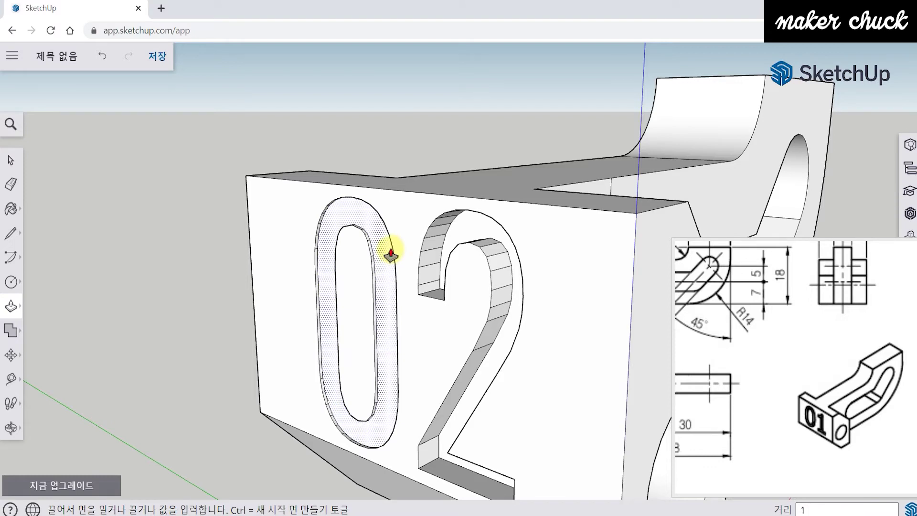
pyautogui.write('1')
pyautogui.press('Return')
# - Examine the finished bracket from several sides and part 2's views and dimensions in the reference drawing
pyautogui.moveTo(389, 250); pyautogui.dragTo(434, 410, button='middle')
pyautogui.moveTo(549, 379)
pyautogui.mouseDown(button='middle')
pyautogui.moveTo(511, 375)
pyautogui.moveTo(593, 395)
pyautogui.mouseUp(button='middle')
pyautogui.click(844, 356)
pyautogui.moveTo(806, 392)
pyautogui.mouseDown()
pyautogui.moveTo(734, 374)
pyautogui.moveTo(749, 386)
pyautogui.mouseUp()
pyautogui.moveTo(491, 374); pyautogui.dragTo(575, 327, button='middle')
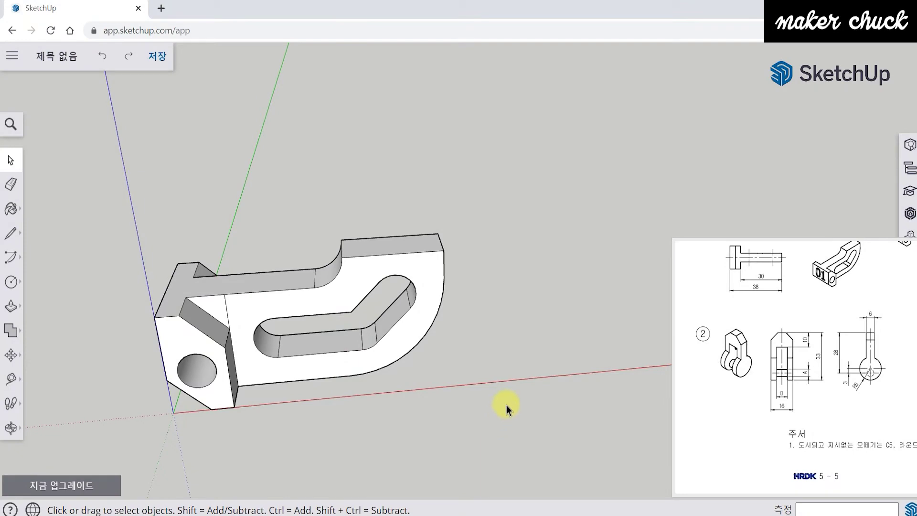
pyautogui.moveTo(506, 404); pyautogui.dragTo(437, 353)
pyautogui.moveTo(437, 353); pyautogui.dragTo(521, 363, button='middle')
pyautogui.scroll(3, 483, 303)
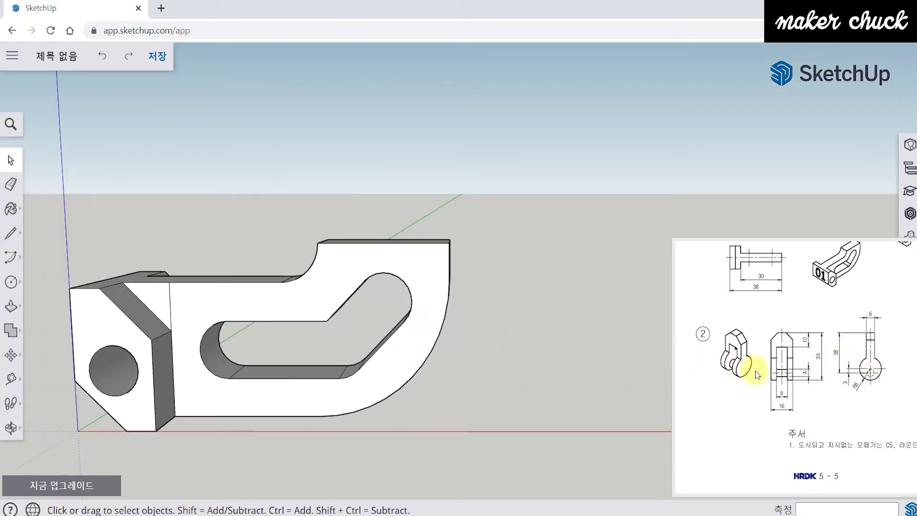
pyautogui.scroll(3, 759, 372)
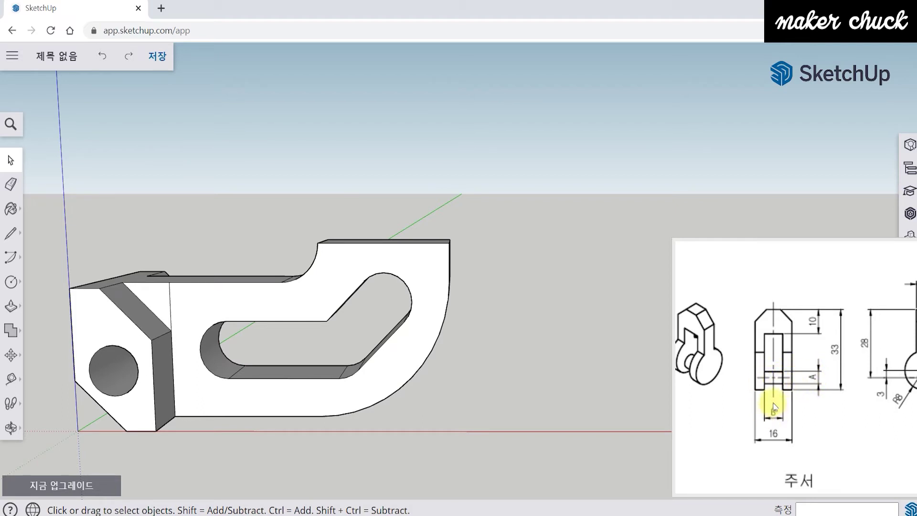
pyautogui.moveTo(521, 385); pyautogui.dragTo(540, 382, button='middle')
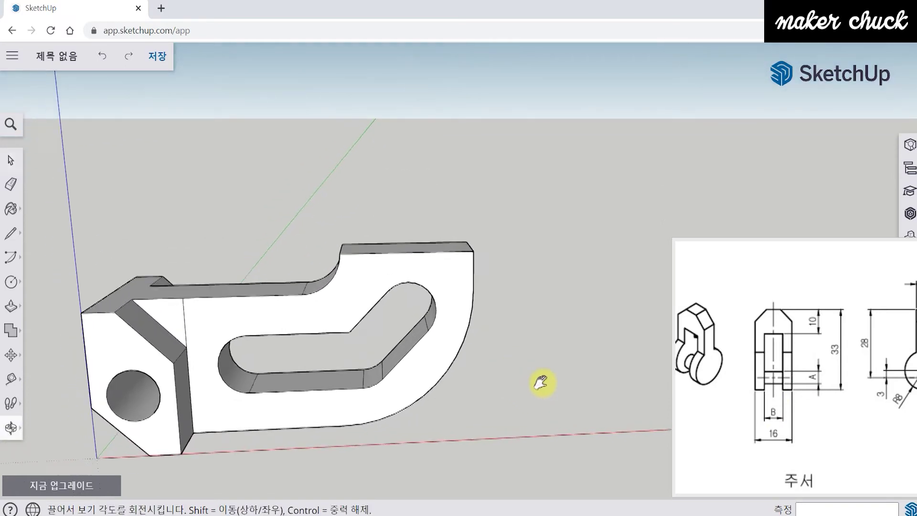
pyautogui.scroll(3, 437, 323)
pyautogui.moveTo(409, 284); pyautogui.dragTo(435, 296, button='middle')
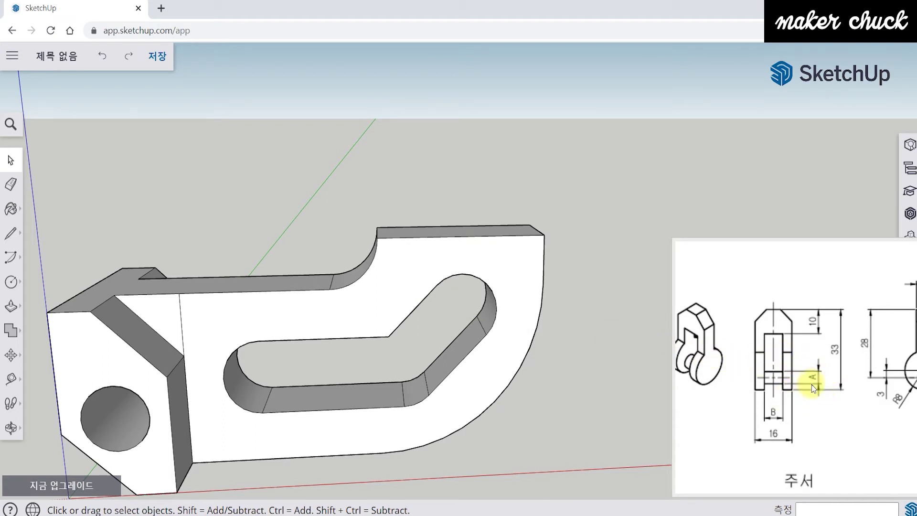
pyautogui.moveTo(387, 336)
pyautogui.mouseDown(button='middle')
pyautogui.moveTo(536, 454)
pyautogui.moveTo(482, 349)
pyautogui.mouseUp(button='middle')
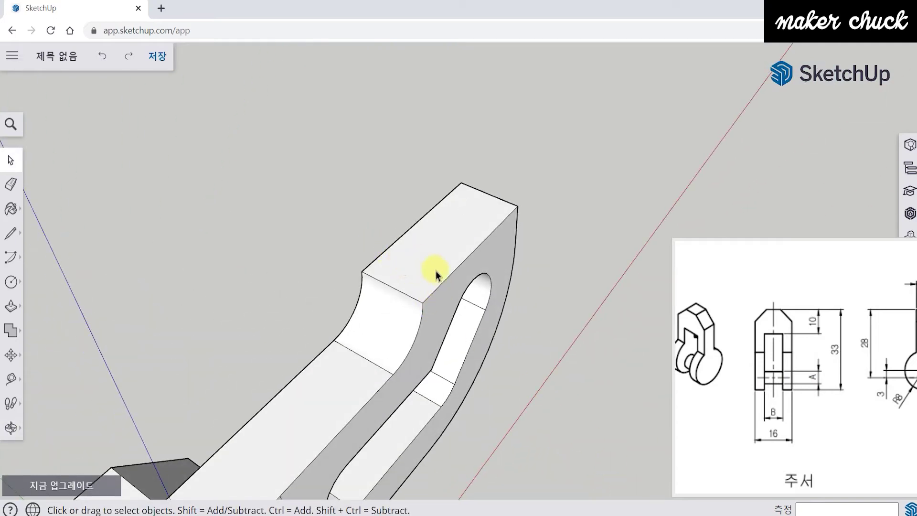
pyautogui.moveTo(635, 378); pyautogui.dragTo(95, 294, button='middle')
pyautogui.click(11, 283)
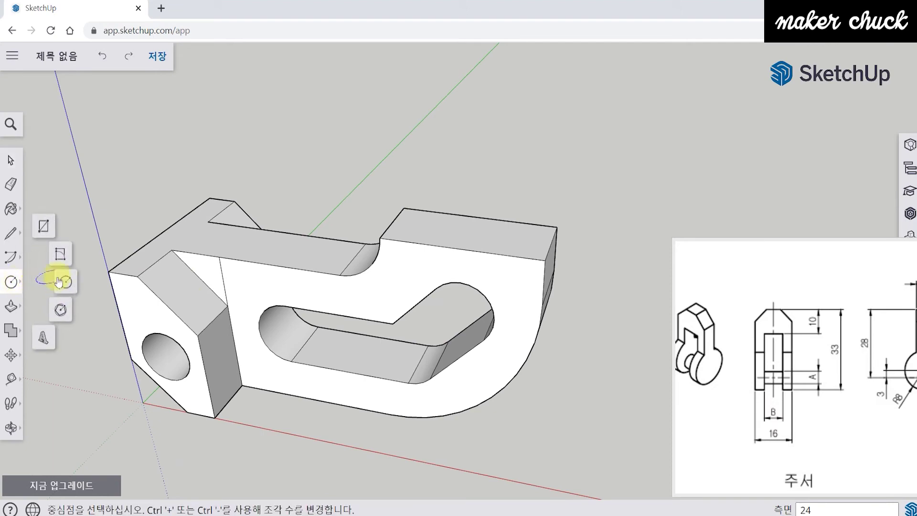
pyautogui.scroll(-3, 331, 360)
pyautogui.moveTo(331, 360); pyautogui.dragTo(441, 312, button='middle')
pyautogui.scroll(3, 412, 316)
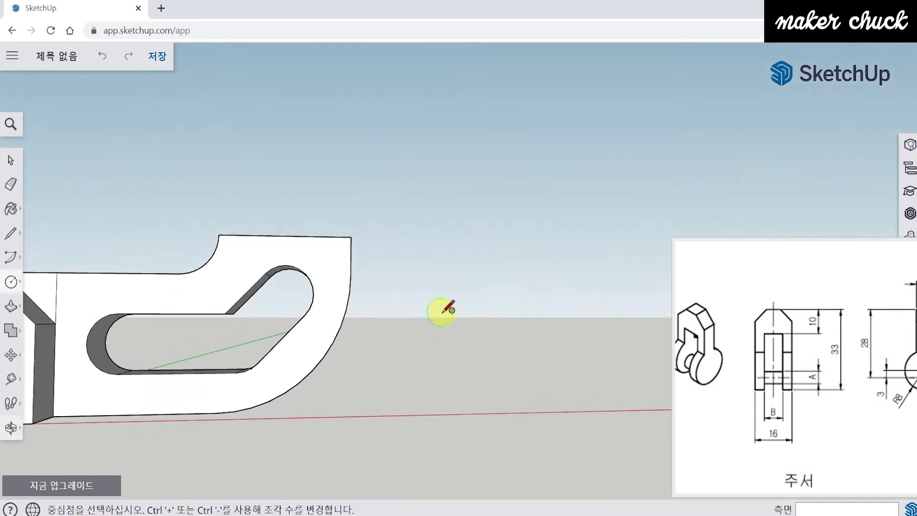
pyautogui.click(495, 287)
pyautogui.press('space')
# - Draw an upright circle of 2.5 mm radius, parallel to the bracket's slotted face, in the empty space beyond its rounded end
pyautogui.moveTo(515, 293); pyautogui.dragTo(330, 324, button='middle')
pyautogui.click(11, 282)
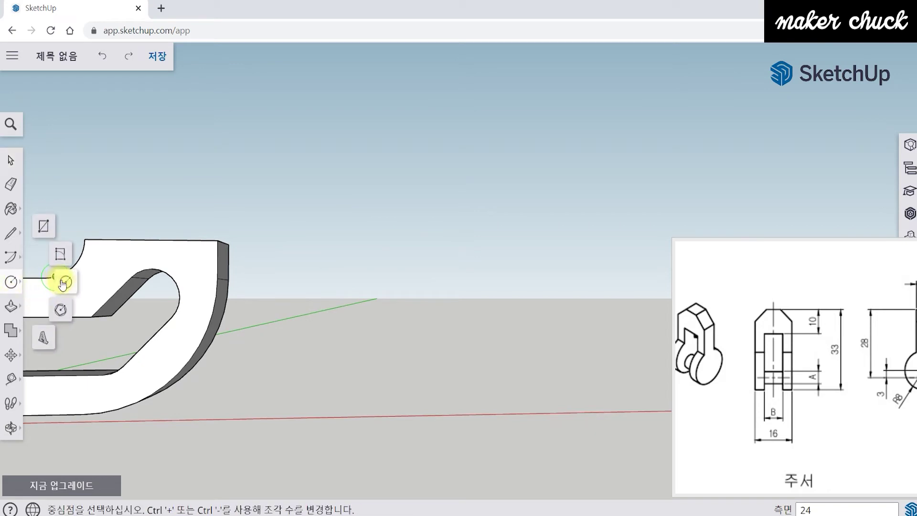
pyautogui.click(448, 293)
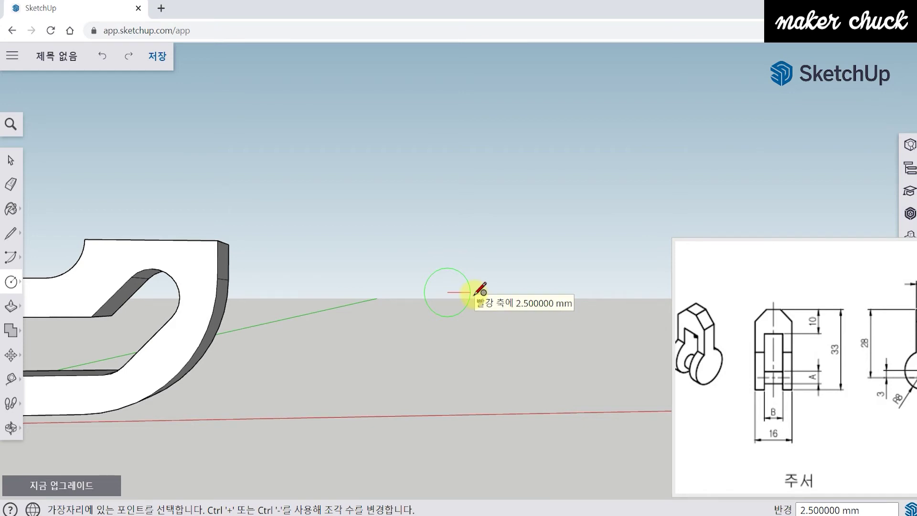
pyautogui.click(473, 293)
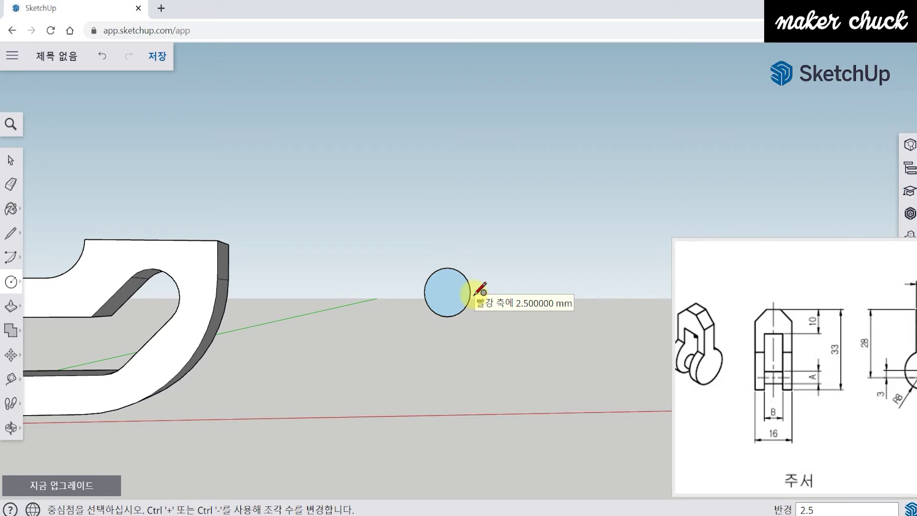
# - Extrude the circle 7 mm backward along the green axis into a cylindrical pin with Push/Pull
pyautogui.moveTo(467, 282); pyautogui.dragTo(479, 326, button='middle')
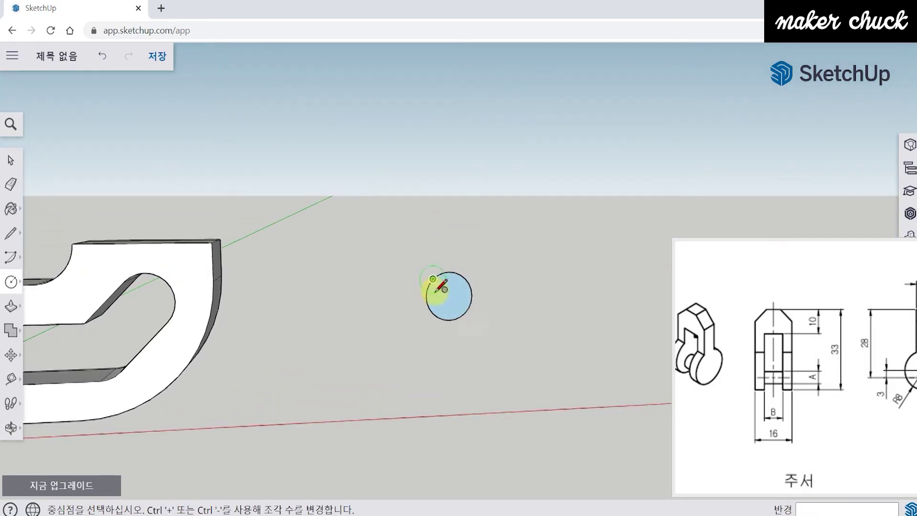
pyautogui.moveTo(441, 286); pyautogui.dragTo(286, 320, button='middle')
pyautogui.click(10, 306)
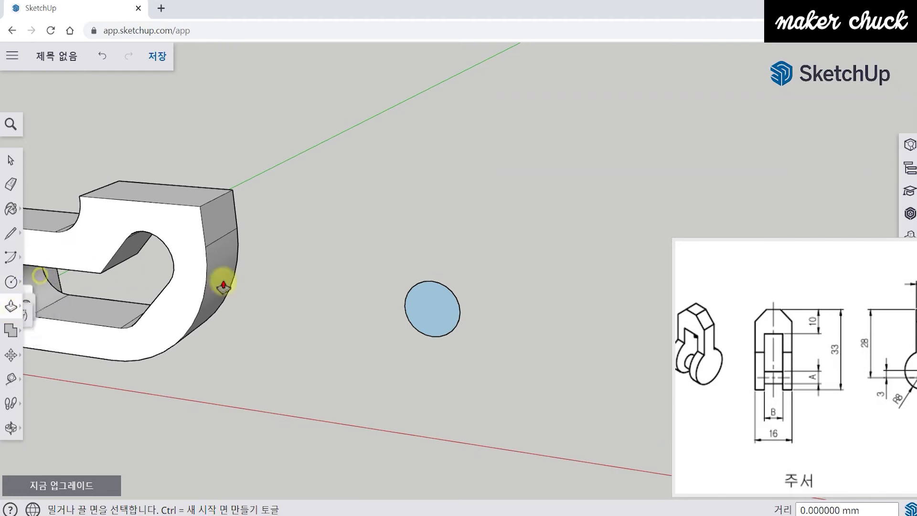
pyautogui.click(426, 307)
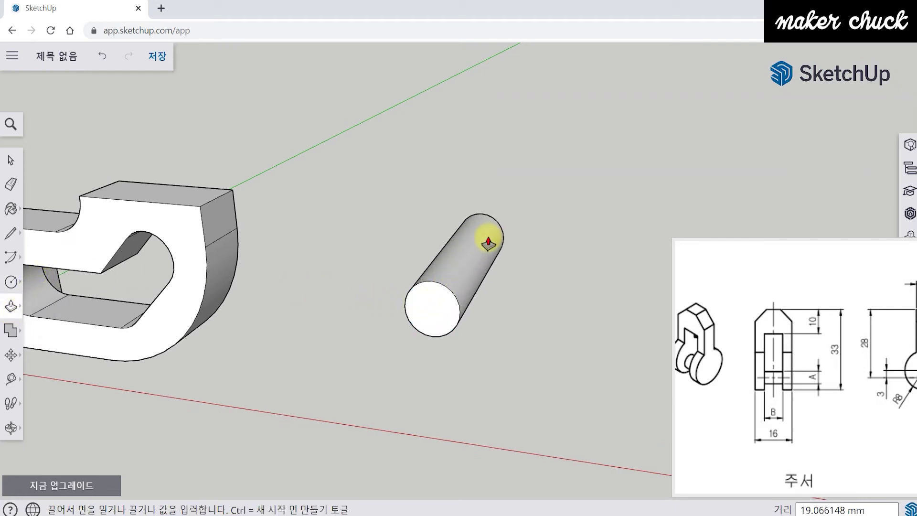
pyautogui.write('7')
pyautogui.press('Return')
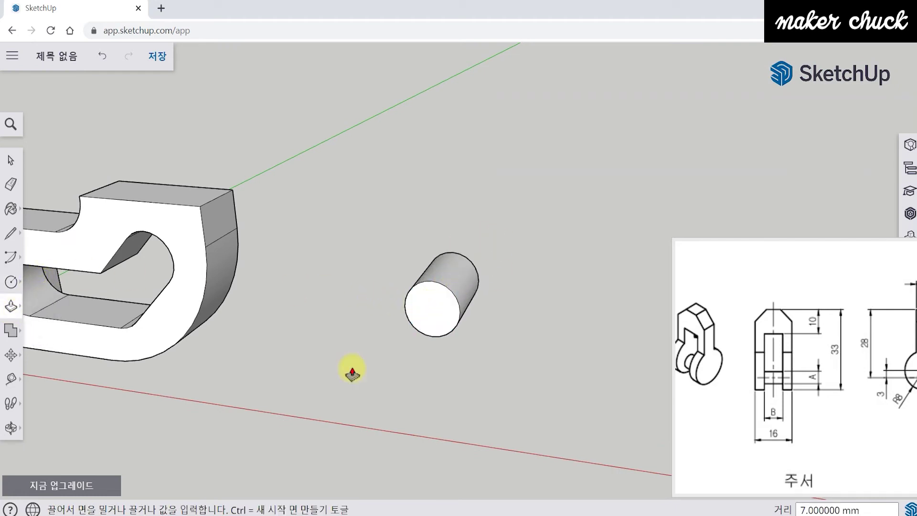
# - Measure the pin's diameter and length, and examine part 2's front and side views in the reference drawing
pyautogui.click(12, 378)
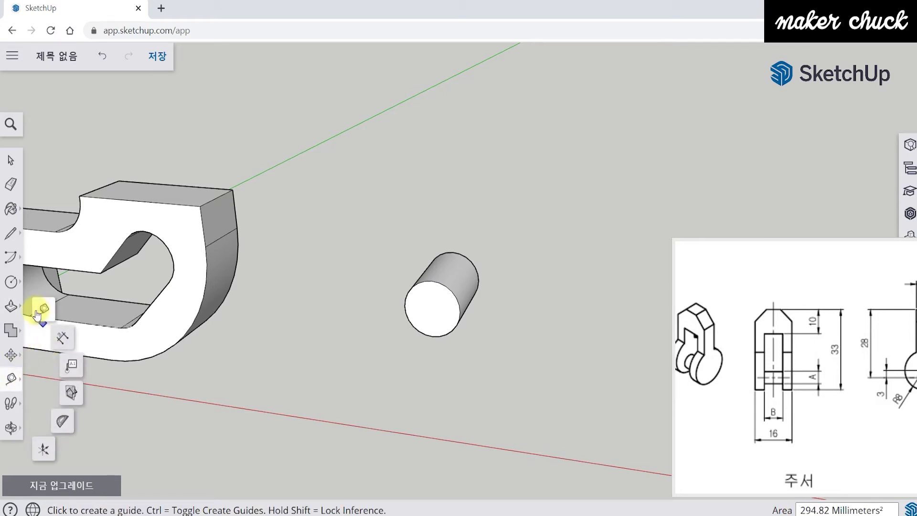
pyautogui.scroll(2, 379, 194)
pyautogui.click(460, 376)
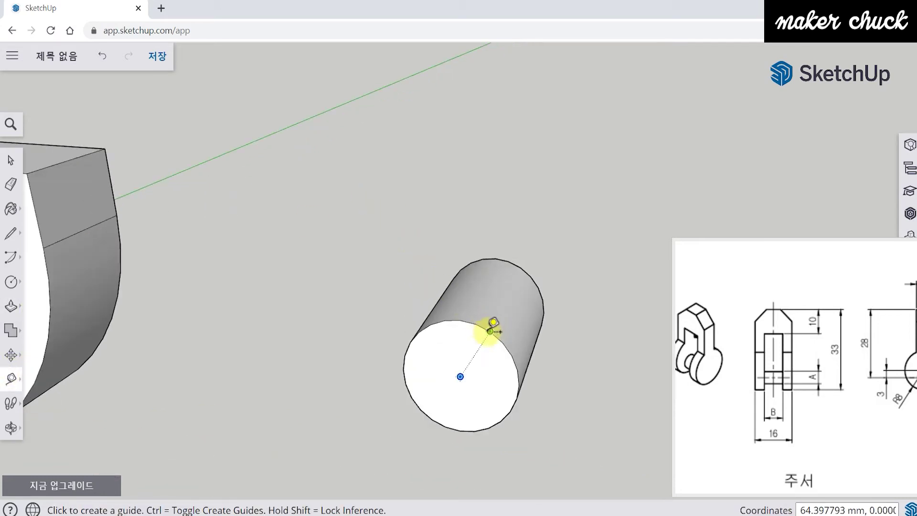
pyautogui.click(490, 331)
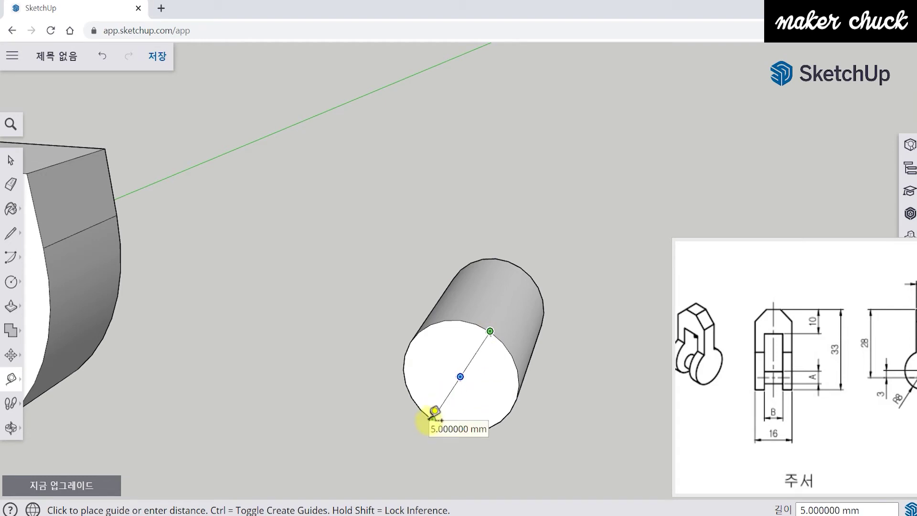
pyautogui.moveTo(458, 382); pyautogui.dragTo(468, 337, button='middle')
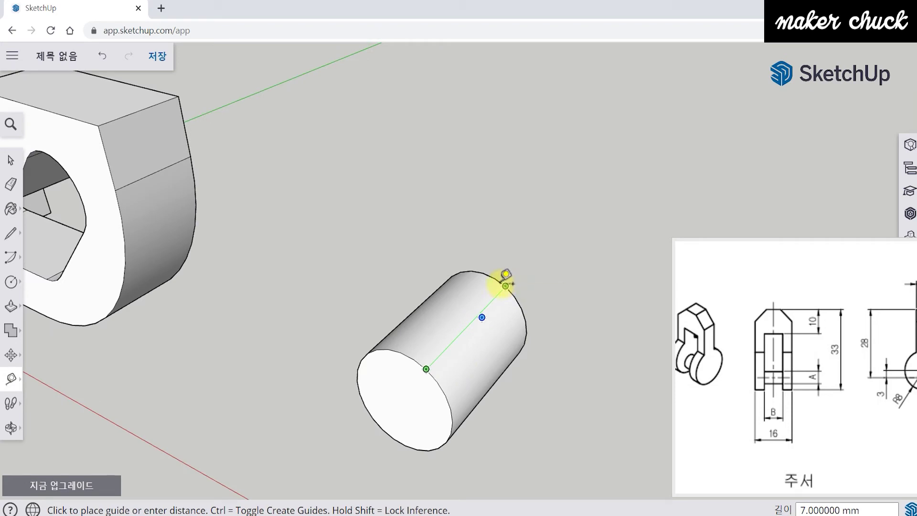
pyautogui.press('space')
pyautogui.moveTo(292, 380); pyautogui.dragTo(445, 371, button='middle')
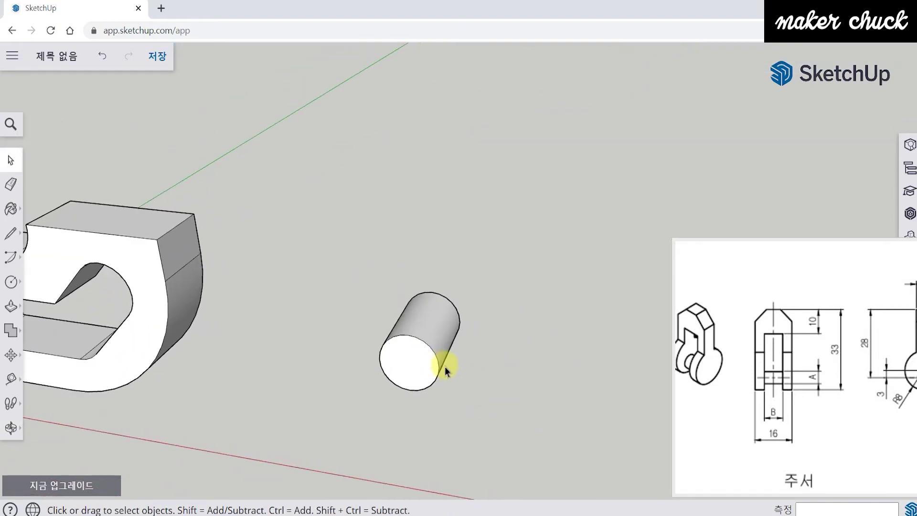
pyautogui.moveTo(794, 401); pyautogui.dragTo(754, 373)
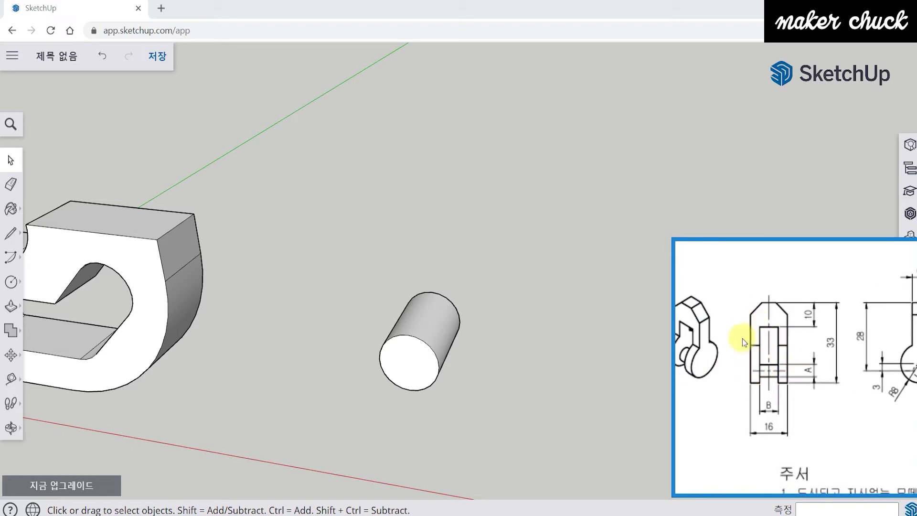
pyautogui.moveTo(491, 395)
pyautogui.mouseDown(button='middle')
pyautogui.moveTo(507, 349)
pyautogui.moveTo(620, 363)
pyautogui.mouseUp(button='middle')
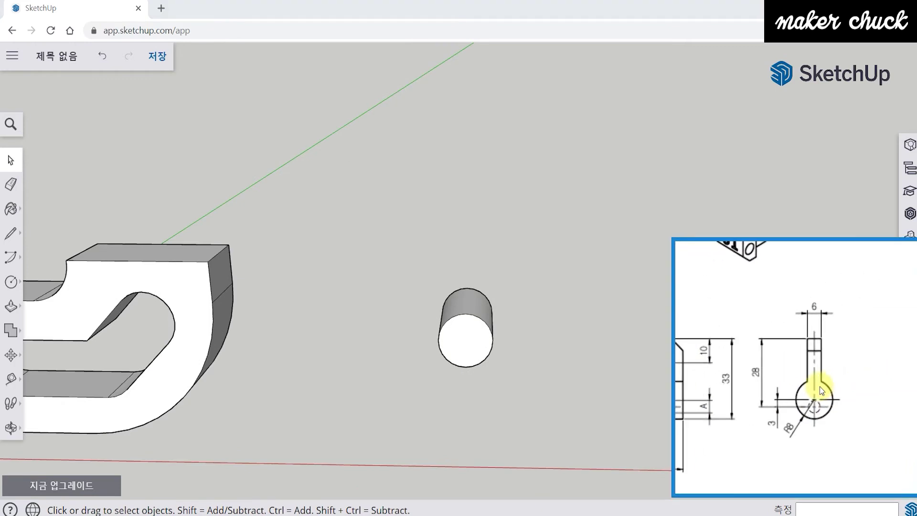
pyautogui.scroll(4, 830, 411)
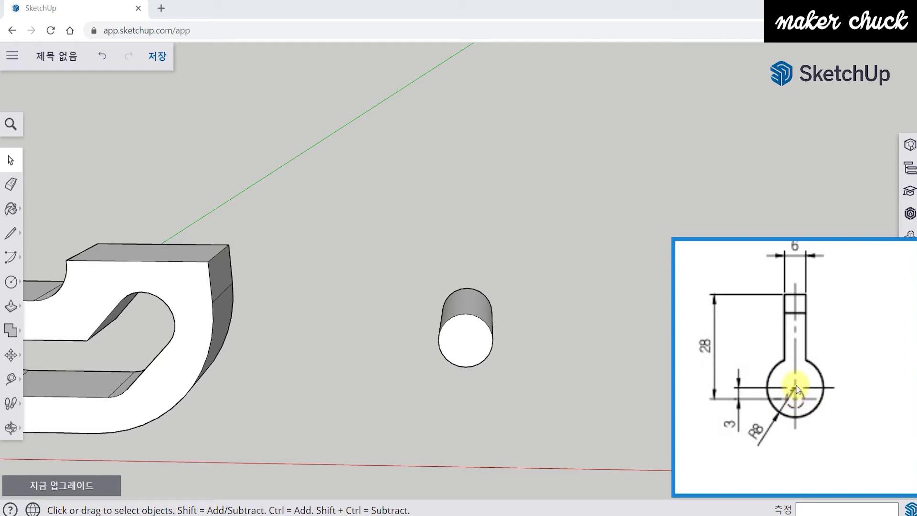
pyautogui.moveTo(506, 405); pyautogui.dragTo(491, 343, button='middle')
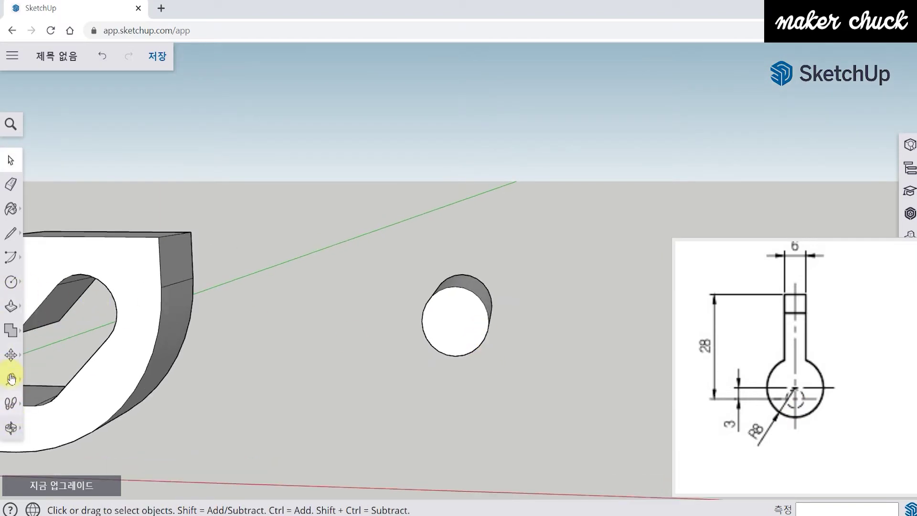
# - Place a Tape Measure guide 3 mm straight up from the centre of the pin's front face
pyautogui.click(10, 381)
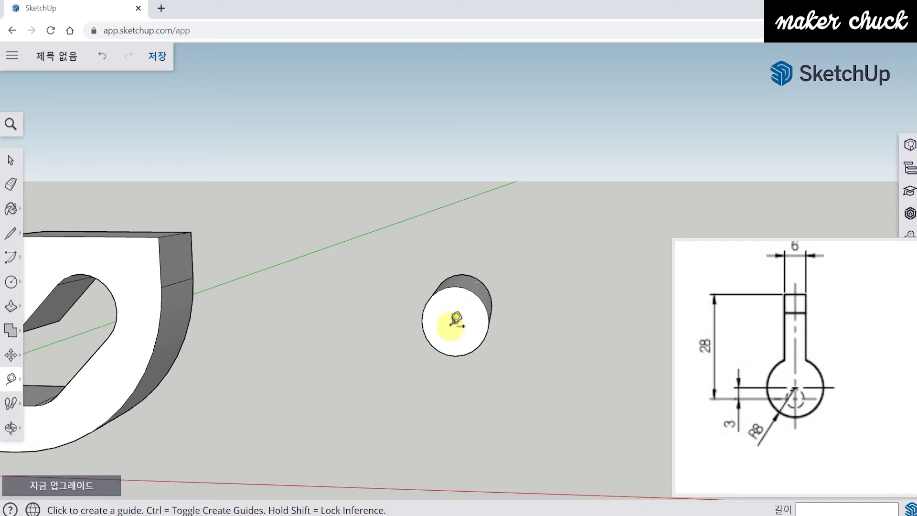
pyautogui.scroll(4, 471, 314)
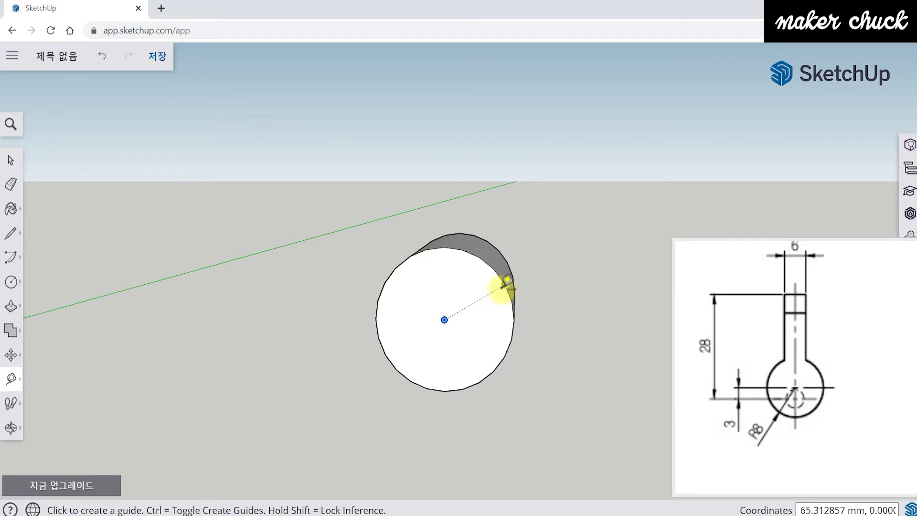
pyautogui.click(501, 285)
pyautogui.press('Escape')
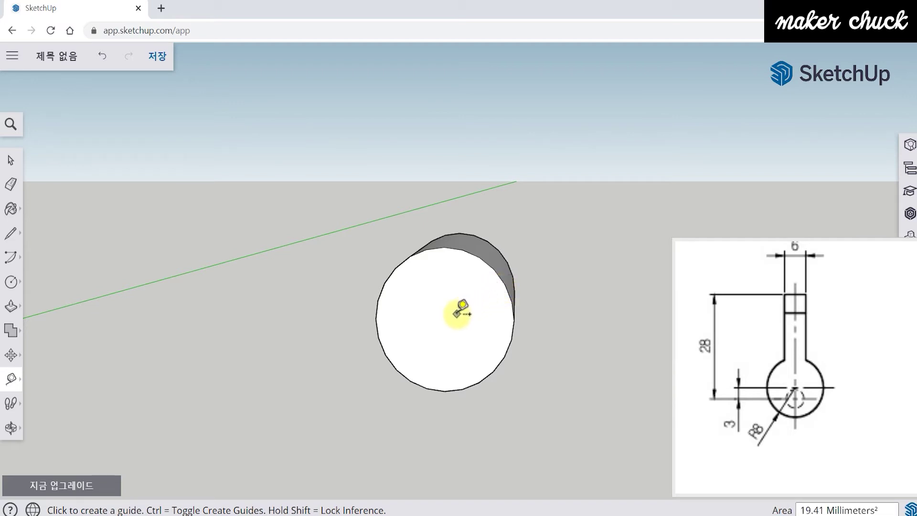
pyautogui.click(445, 319)
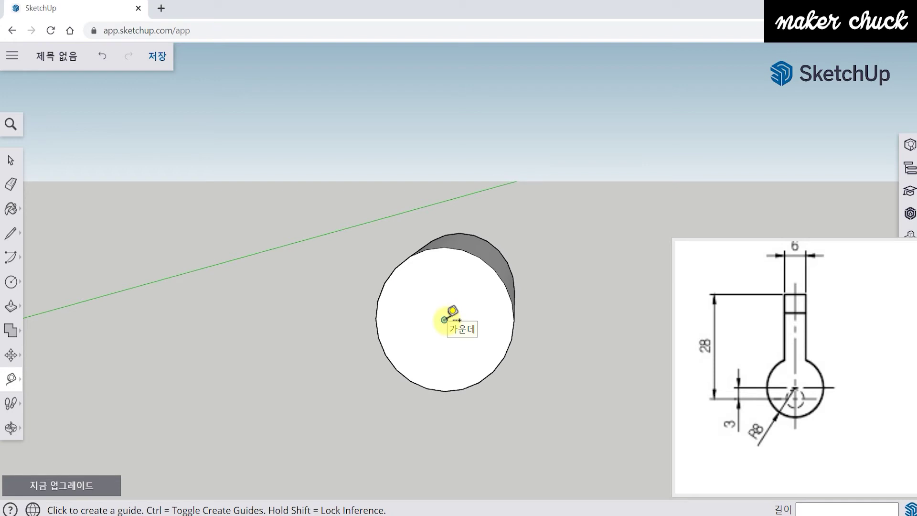
pyautogui.click(445, 319)
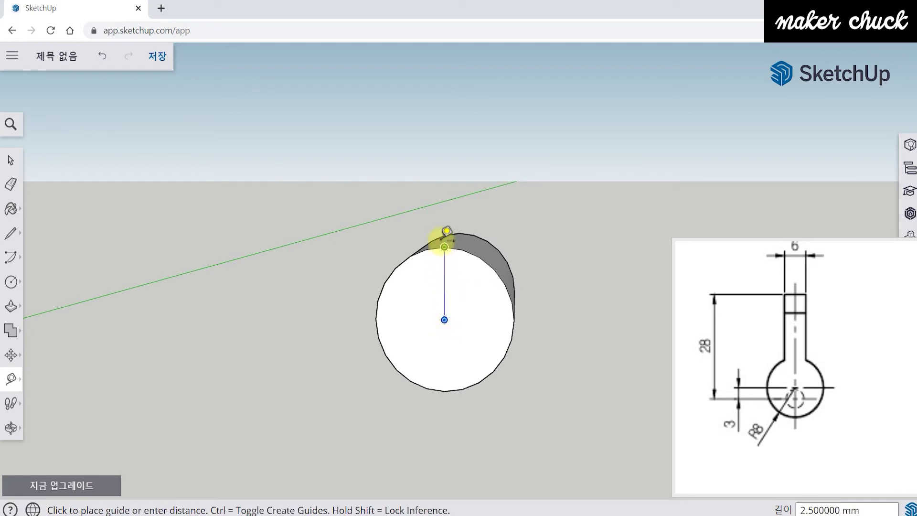
pyautogui.moveTo(436, 250); pyautogui.dragTo(450, 199, button='middle')
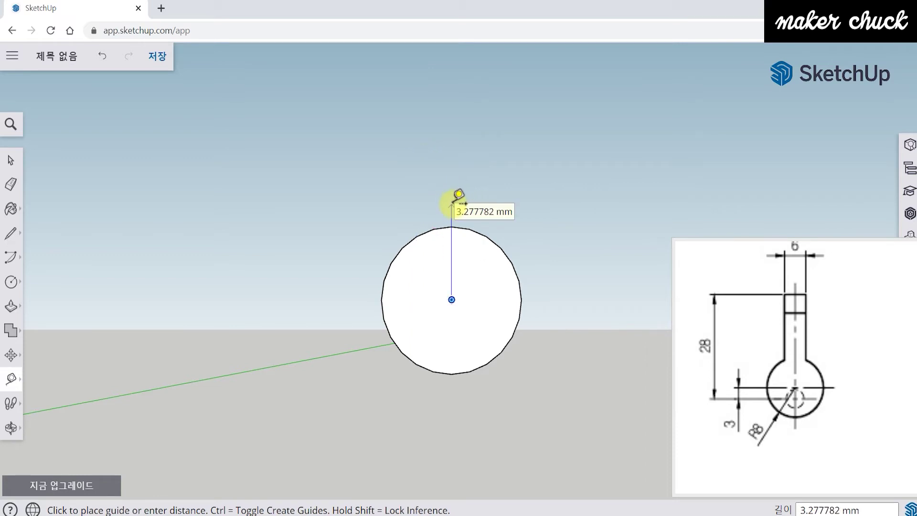
pyautogui.press('Return')
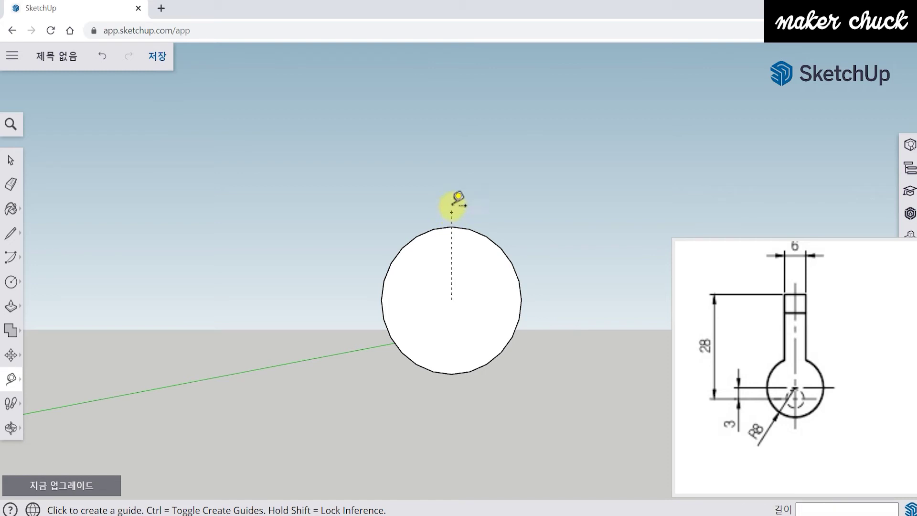
pyautogui.moveTo(528, 287); pyautogui.dragTo(71, 265, button='middle')
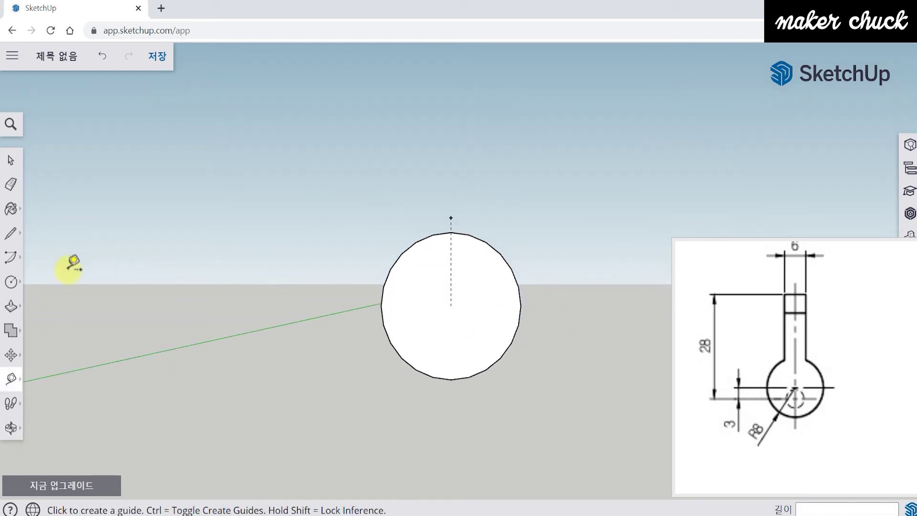
# - Draw an upright circle of 8 mm radius centred on the upper end of the 3 mm guide
pyautogui.click(10, 285)
pyautogui.click(71, 280)
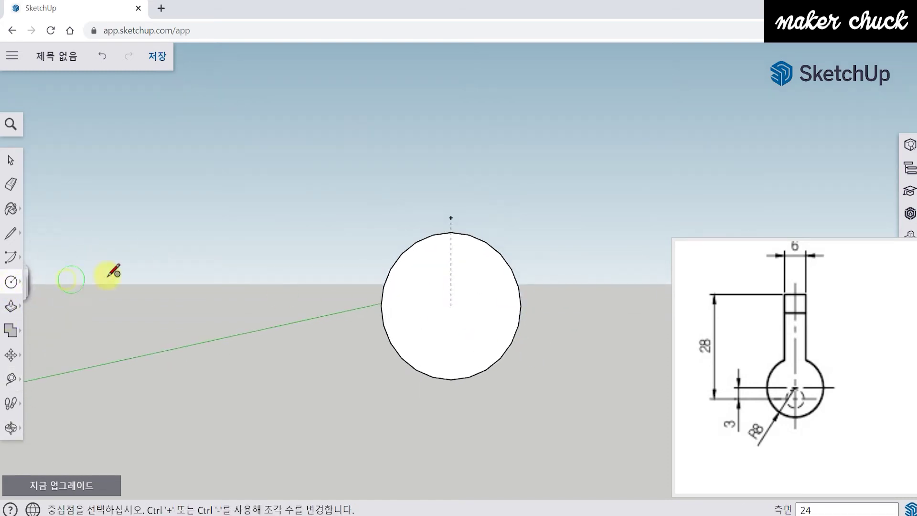
pyautogui.click(451, 217)
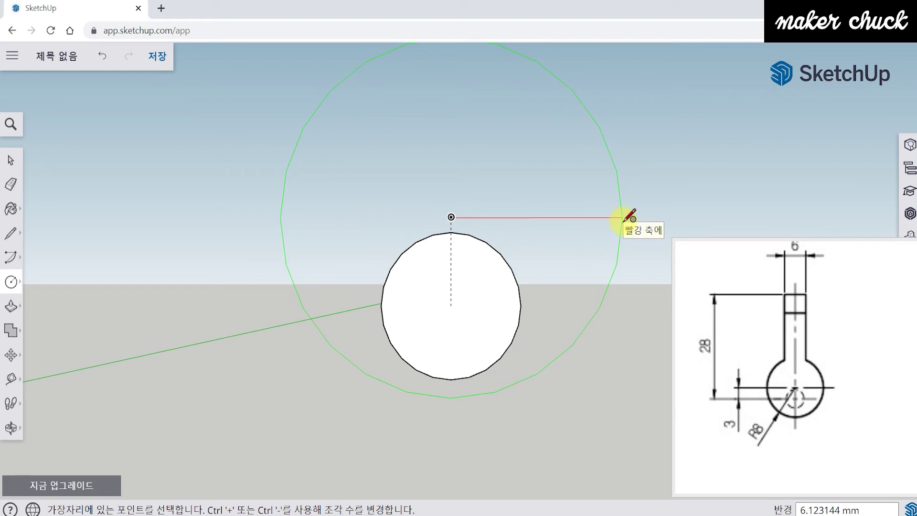
pyautogui.press('Return')
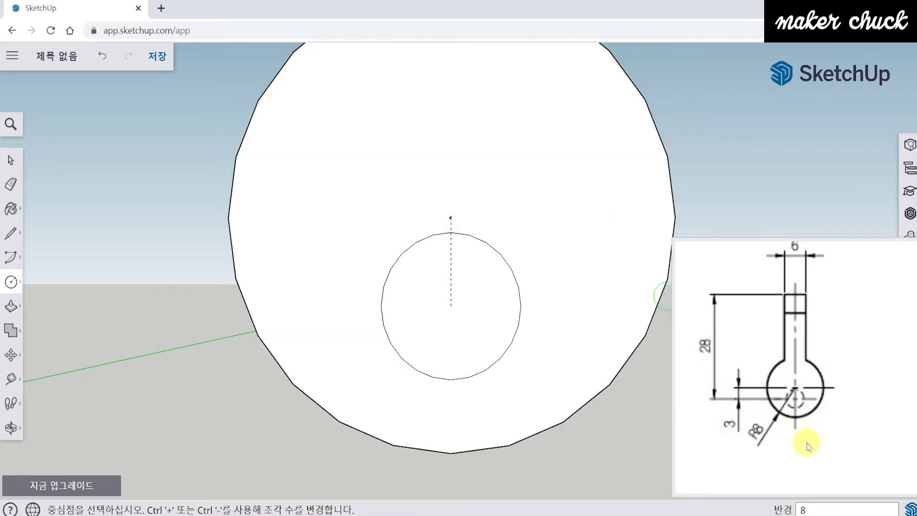
# - Examine the large circle around the pin and the neck's dimensions above the R8 disc in the reference drawing
pyautogui.moveTo(606, 384); pyautogui.dragTo(573, 437, button='middle')
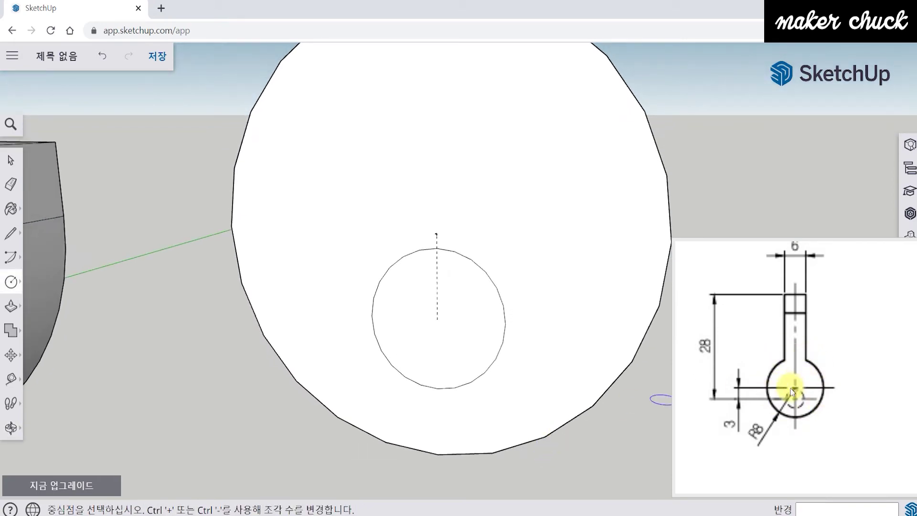
pyautogui.moveTo(537, 338)
pyautogui.mouseDown(button='middle')
pyautogui.moveTo(512, 416)
pyautogui.moveTo(523, 362)
pyautogui.moveTo(482, 405)
pyautogui.moveTo(593, 277)
pyautogui.moveTo(620, 296)
pyautogui.mouseUp(button='middle')
pyautogui.scroll(-3, 513, 411)
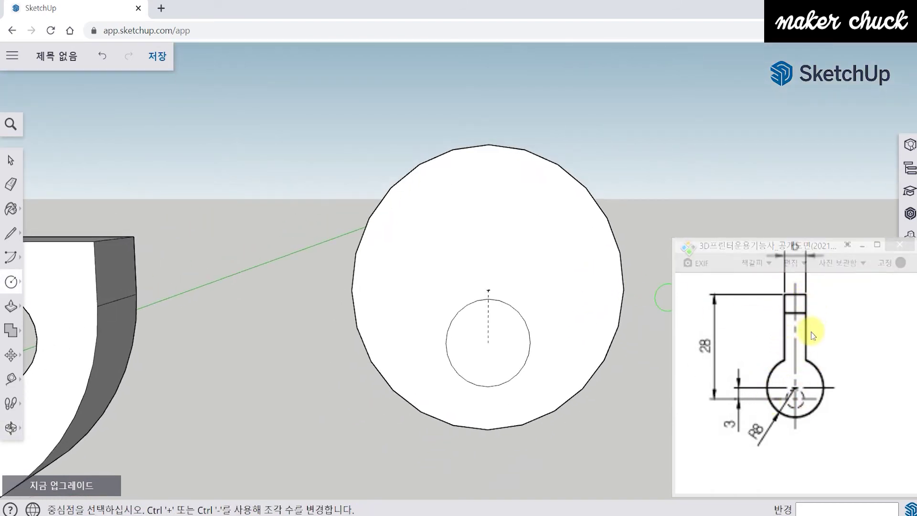
pyautogui.scroll(3, 803, 339)
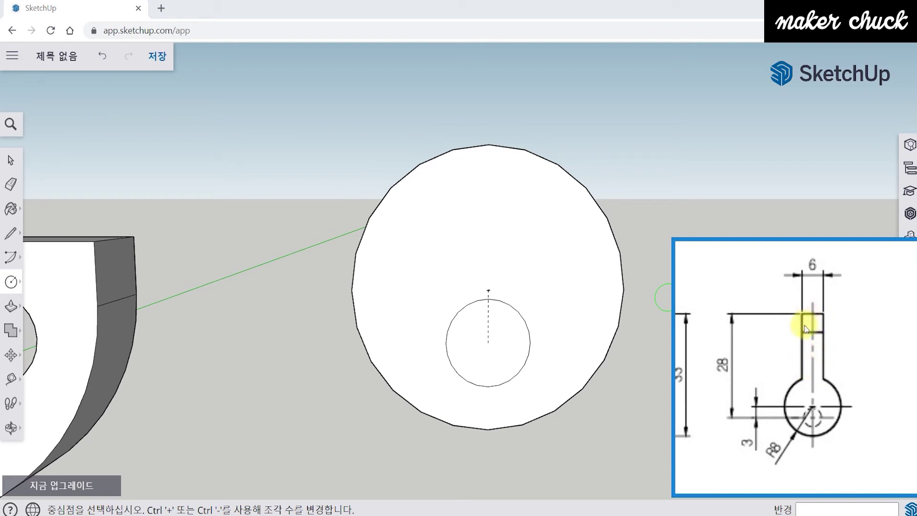
pyautogui.moveTo(625, 375); pyautogui.dragTo(614, 375, button='middle')
pyautogui.moveTo(624, 338)
pyautogui.mouseDown(button='middle')
pyautogui.moveTo(603, 353)
pyautogui.moveTo(640, 352)
pyautogui.mouseUp(button='middle')
pyautogui.moveTo(639, 286)
pyautogui.mouseDown(button='middle')
pyautogui.moveTo(537, 276)
pyautogui.moveTo(518, 310)
pyautogui.moveTo(525, 320)
pyautogui.mouseUp(button='middle')
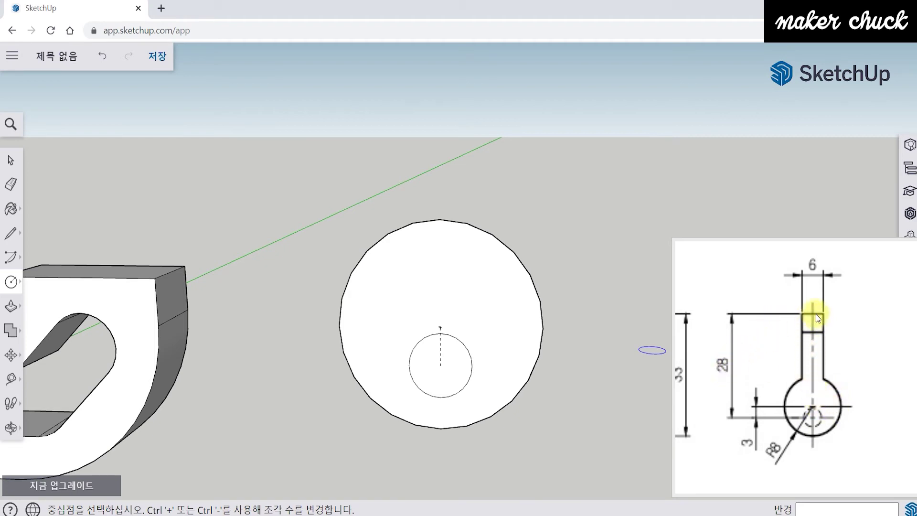
pyautogui.click(820, 270)
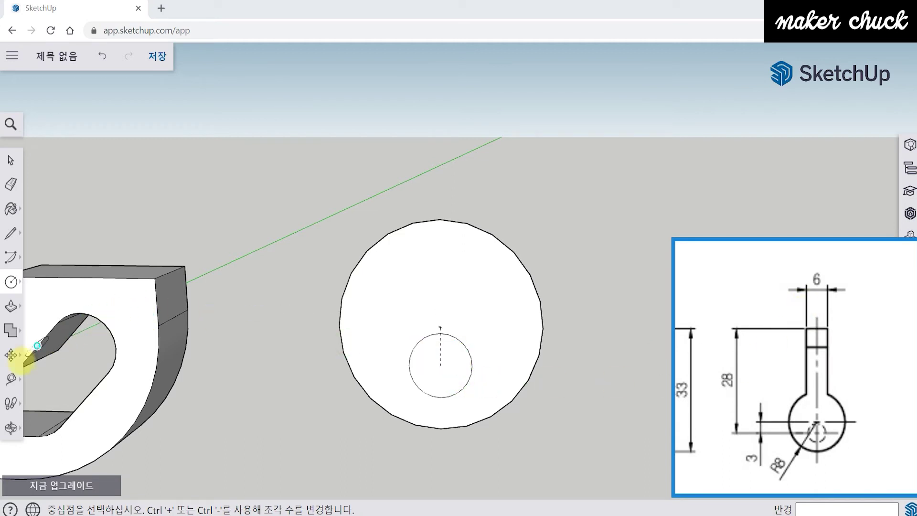
# - Place a 28 mm guide straight up from the pin's centre to mark the top of the link's neck
pyautogui.click(11, 382)
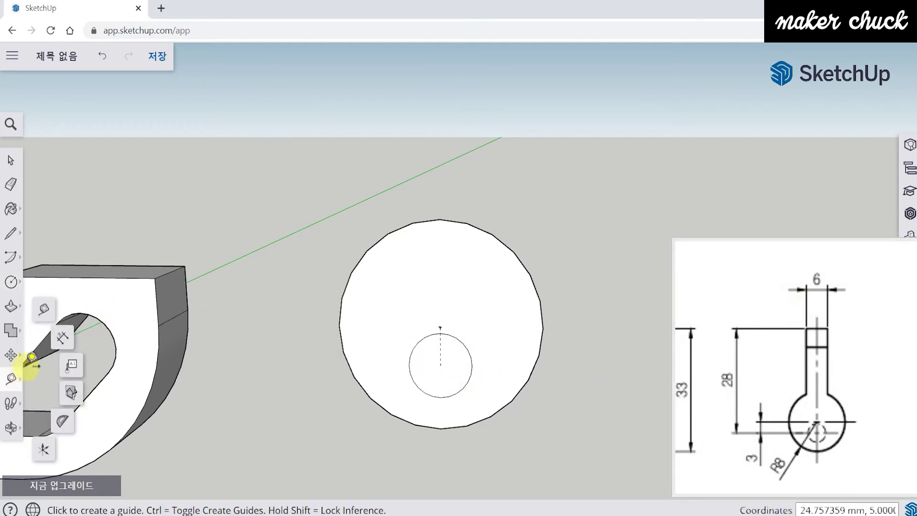
pyautogui.click(43, 310)
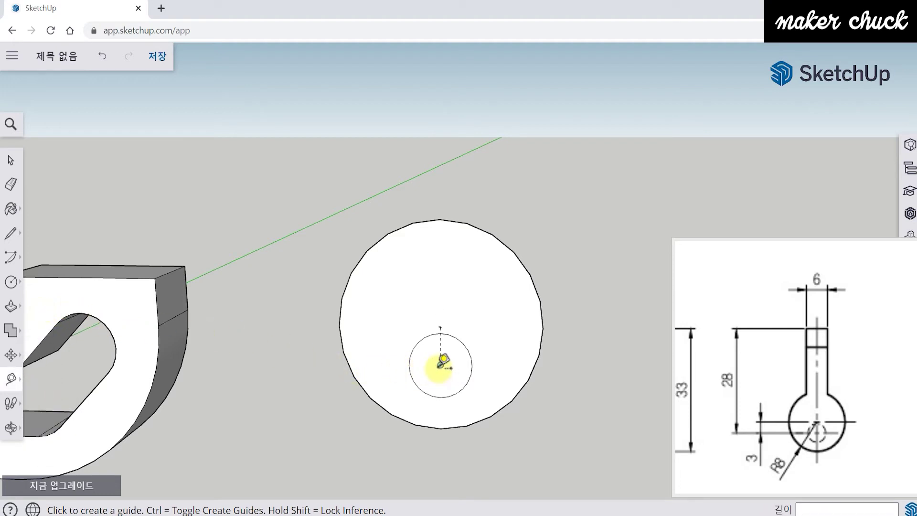
pyautogui.click(440, 364)
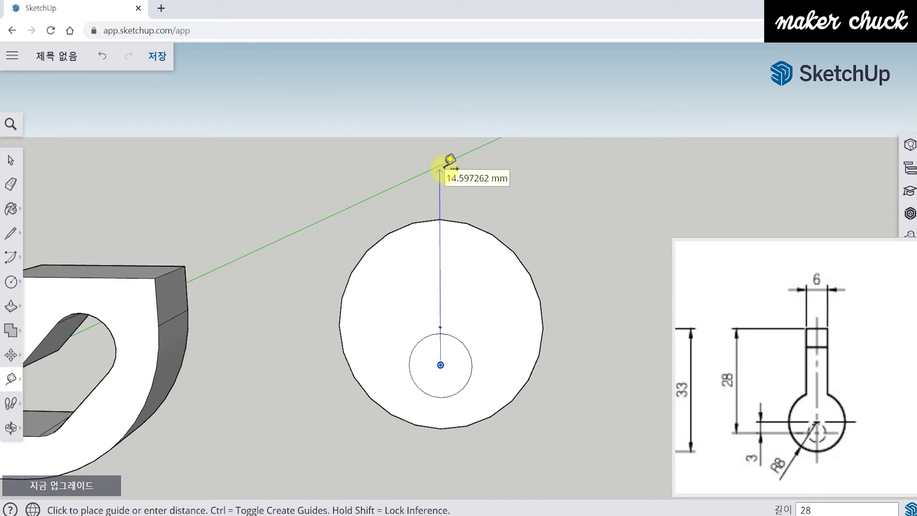
pyautogui.press('Return')
pyautogui.scroll(-5, 449, 159)
pyautogui.keyDown('shift'); pyautogui.moveTo(459, 158); pyautogui.dragTo(428, 203, button='middle'); pyautogui.keyUp('shift')
pyautogui.scroll(1, 423, 206)
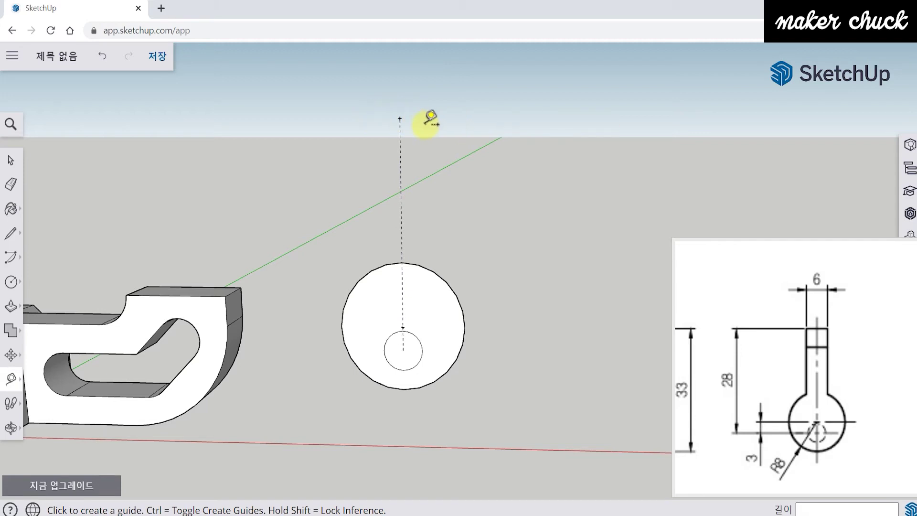
# - Draw a vertical centre line from the pin's centre to the upper end of the 28 mm guide
pyautogui.click(764, 359)
pyautogui.scroll(1, 788, 354)
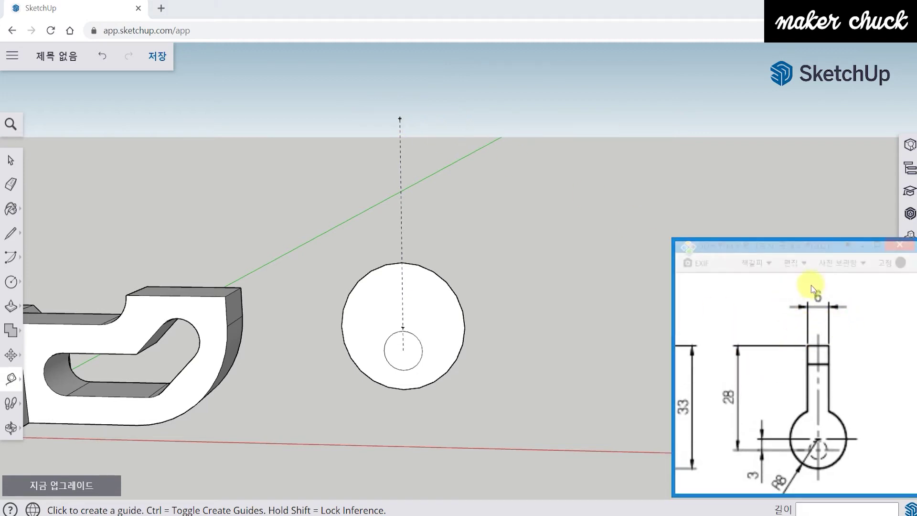
pyautogui.click(10, 236)
pyautogui.click(9, 235)
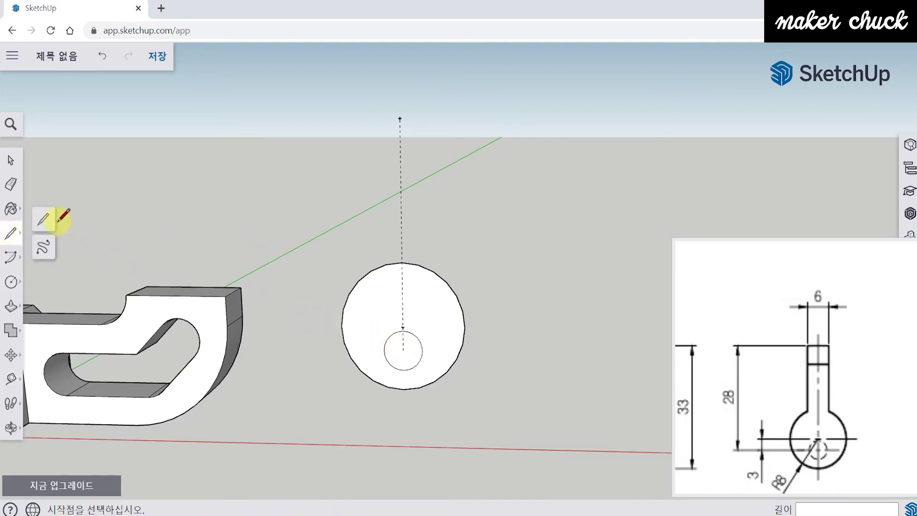
pyautogui.click(403, 350)
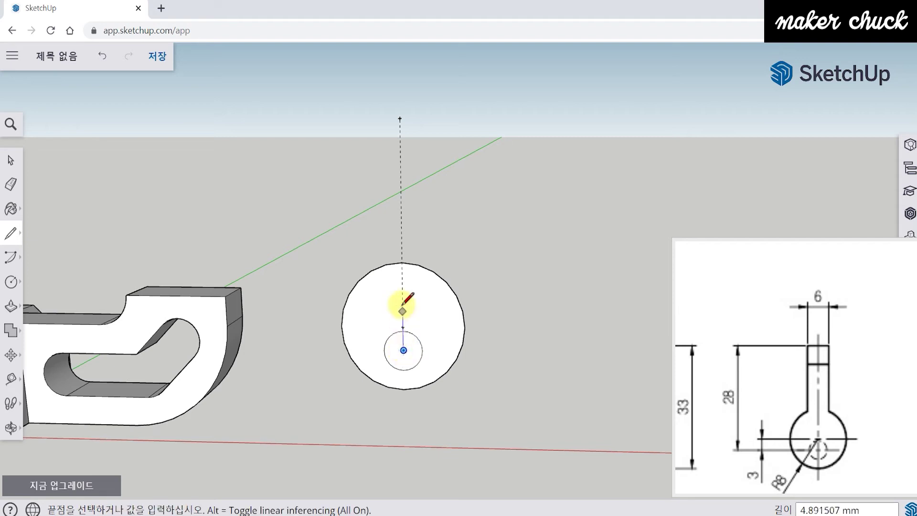
pyautogui.click(400, 117)
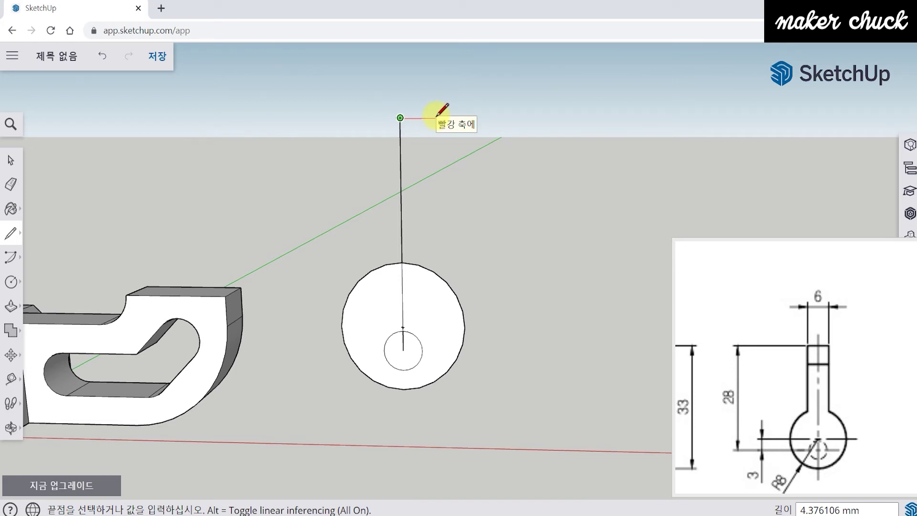
# - Draw a 3 mm top edge along the red axis away from the bracket, and a vertical edge from its end down into the disc
pyautogui.write('3')
pyautogui.press('Return')
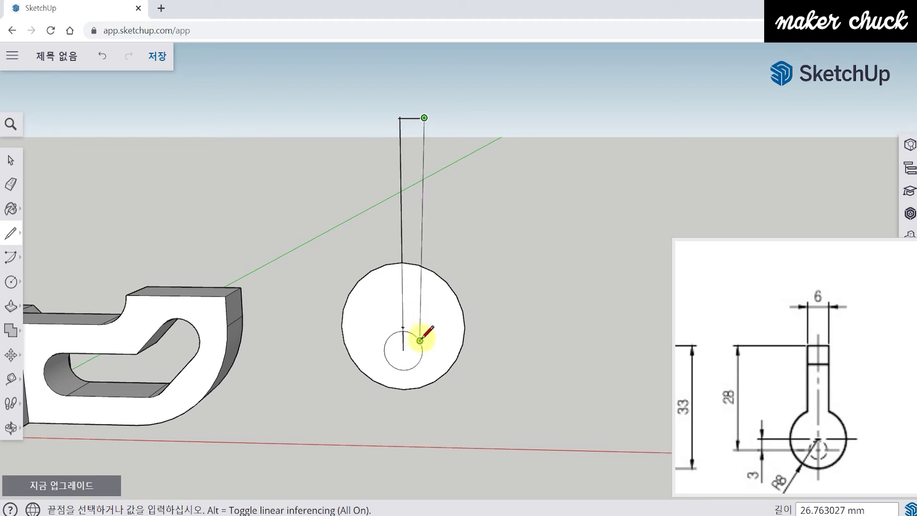
pyautogui.scroll(3, 427, 364)
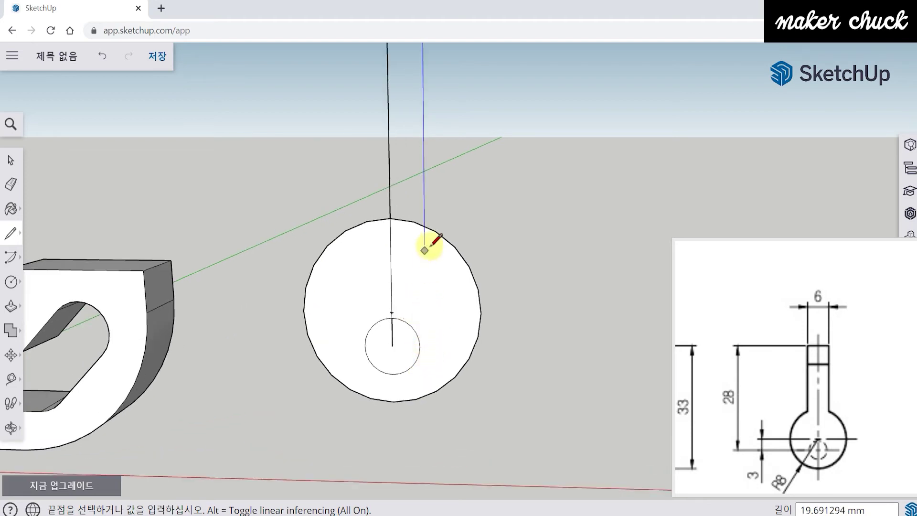
pyautogui.click(426, 377)
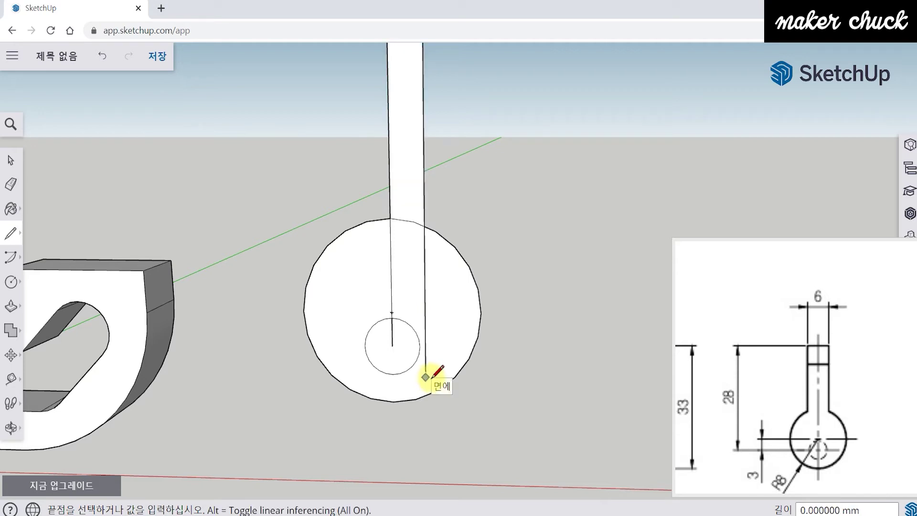
pyautogui.press('space')
pyautogui.scroll(-3, 430, 374)
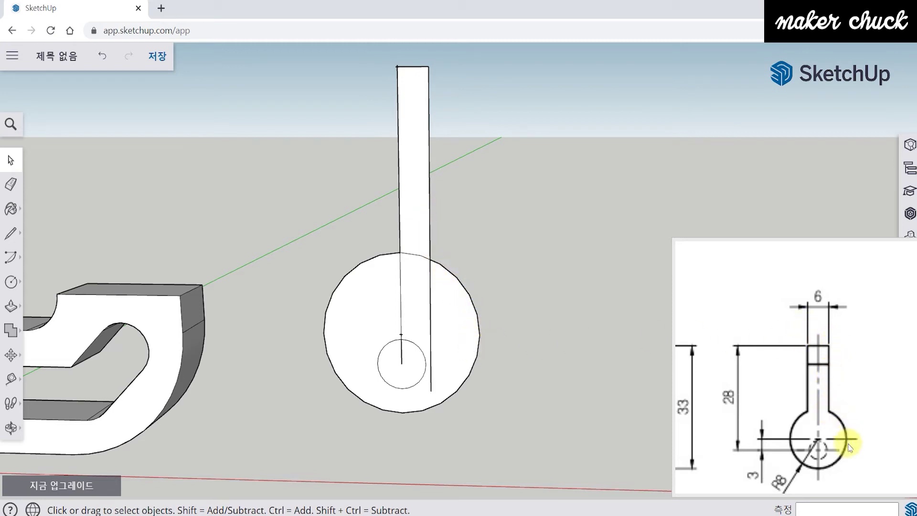
# - Draw the neck's other half toward the bracket: a 3 mm top edge and a vertical edge down into the disc
pyautogui.click(11, 233)
pyautogui.click(43, 222)
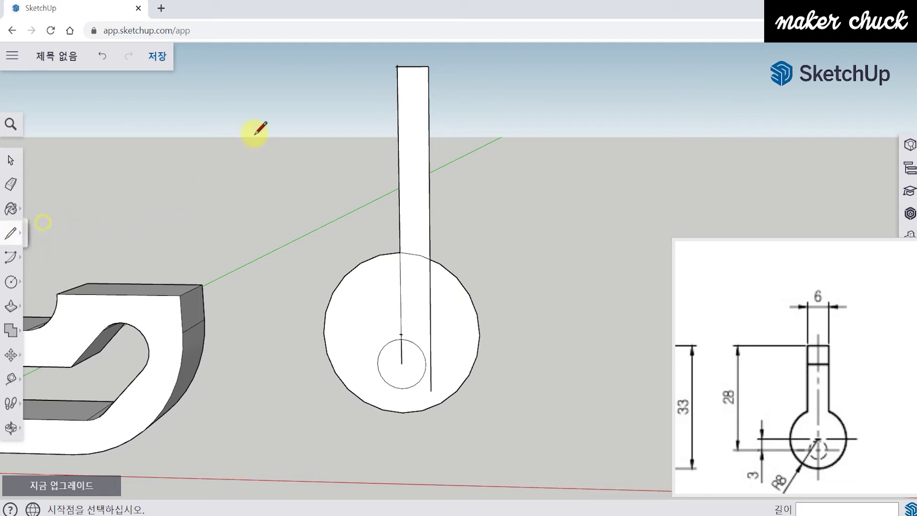
pyautogui.click(397, 67)
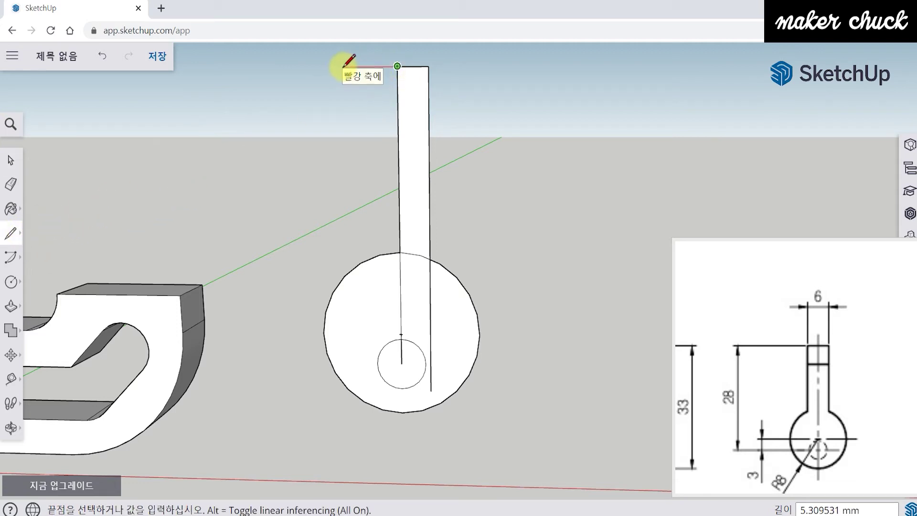
pyautogui.click(365, 66)
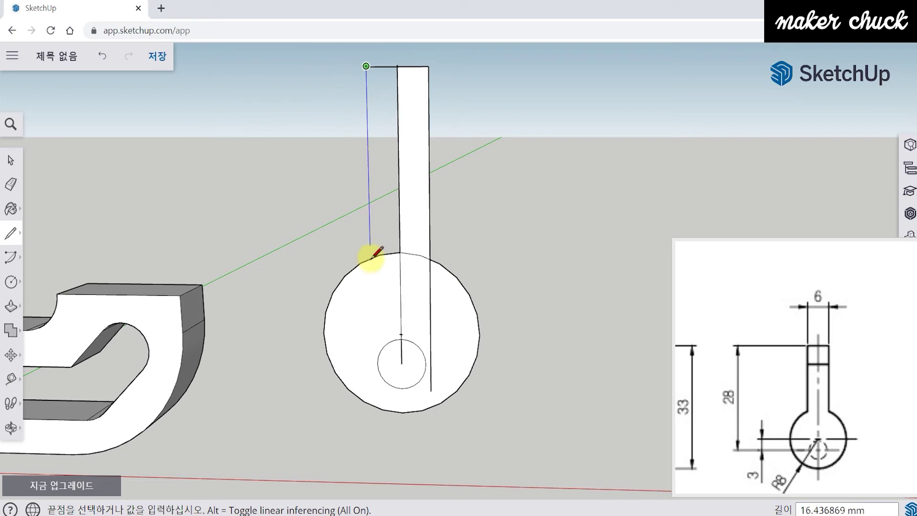
pyautogui.click(373, 351)
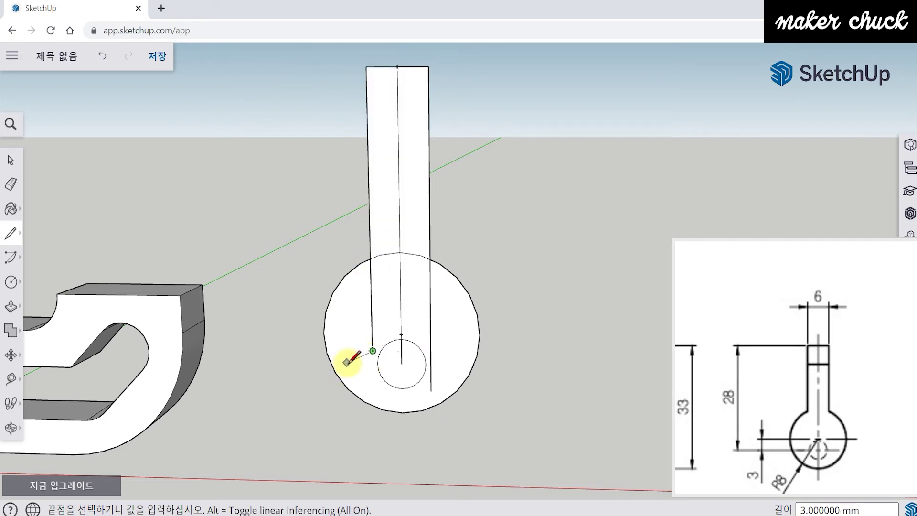
pyautogui.press('space')
pyautogui.scroll(3, 436, 334)
pyautogui.scroll(-3, 436, 315)
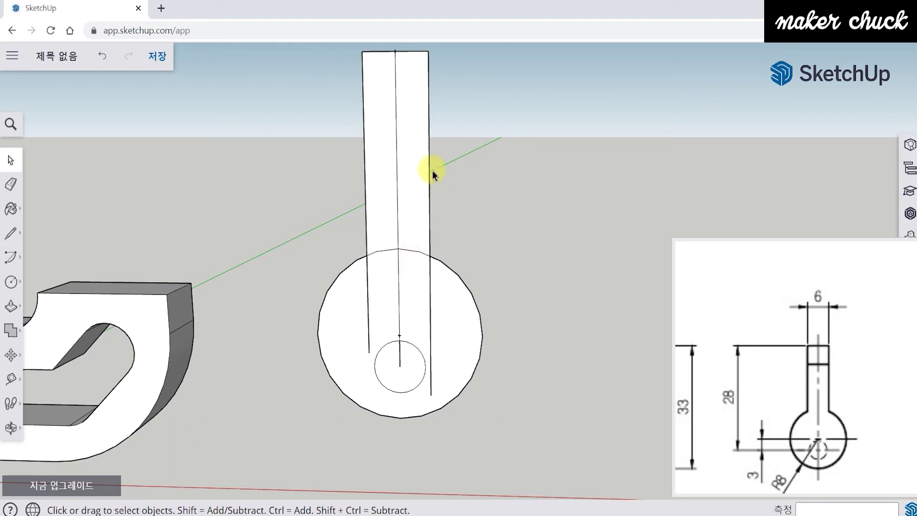
# - Erase the centre line, the disc arc crossing the neck and the line stubs inside the disc
pyautogui.click(10, 183)
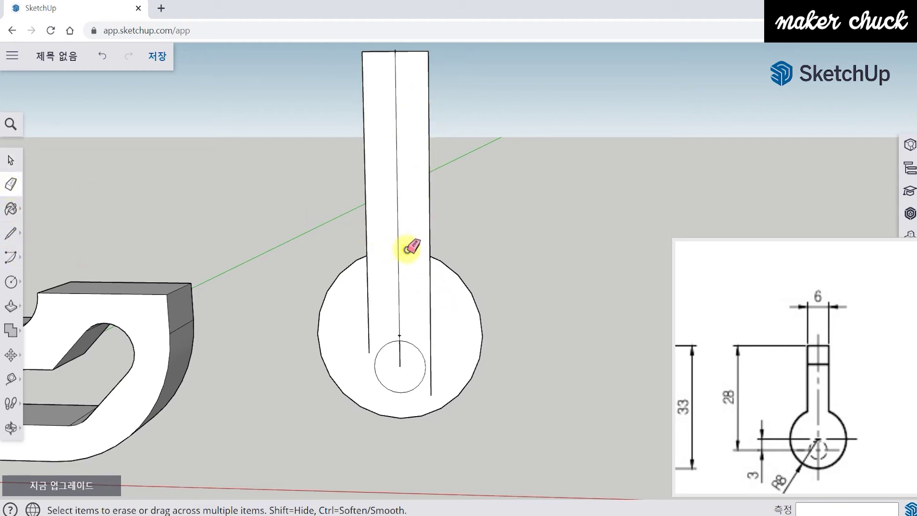
pyautogui.moveTo(399, 257)
pyautogui.mouseDown()
pyautogui.moveTo(369, 295)
pyautogui.moveTo(400, 361)
pyautogui.mouseUp()
pyautogui.scroll(3, 400, 362)
pyautogui.click(399, 354)
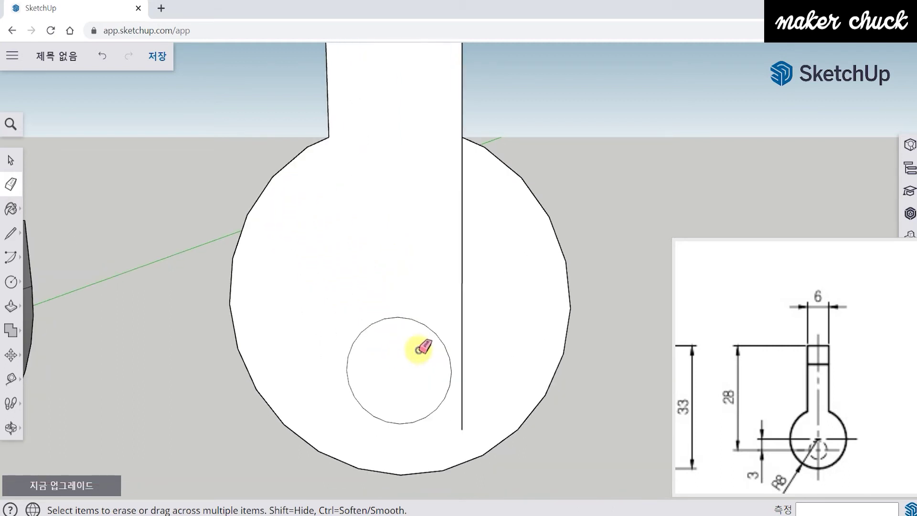
pyautogui.scroll(-3, 464, 348)
pyautogui.moveTo(463, 348)
pyautogui.mouseDown(button='middle')
pyautogui.moveTo(416, 334)
pyautogui.moveTo(360, 352)
pyautogui.moveTo(403, 332)
pyautogui.moveTo(370, 333)
pyautogui.moveTo(467, 328)
pyautogui.mouseUp(button='middle')
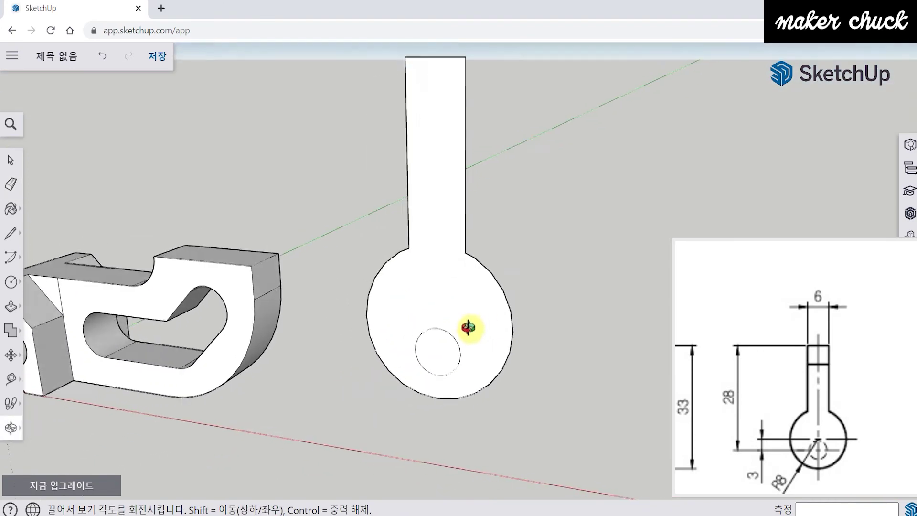
# - Push/Pull the link's disc-and-neck face outward by 4.5 mm, away from the pin
pyautogui.scroll(2, 440, 300)
pyautogui.scroll(-1, 442, 272)
pyautogui.moveTo(443, 271); pyautogui.dragTo(436, 281, button='middle')
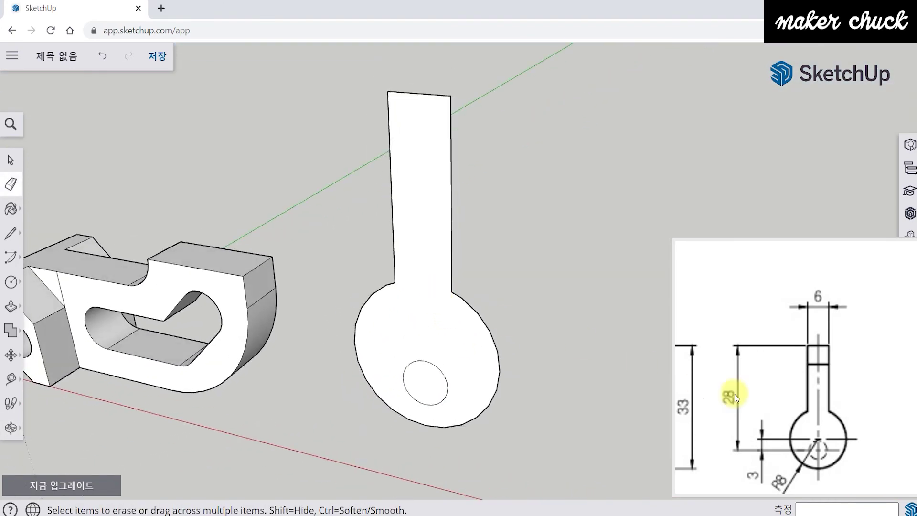
pyautogui.click(745, 406)
pyautogui.scroll(2, 822, 387)
pyautogui.scroll(-2, 823, 388)
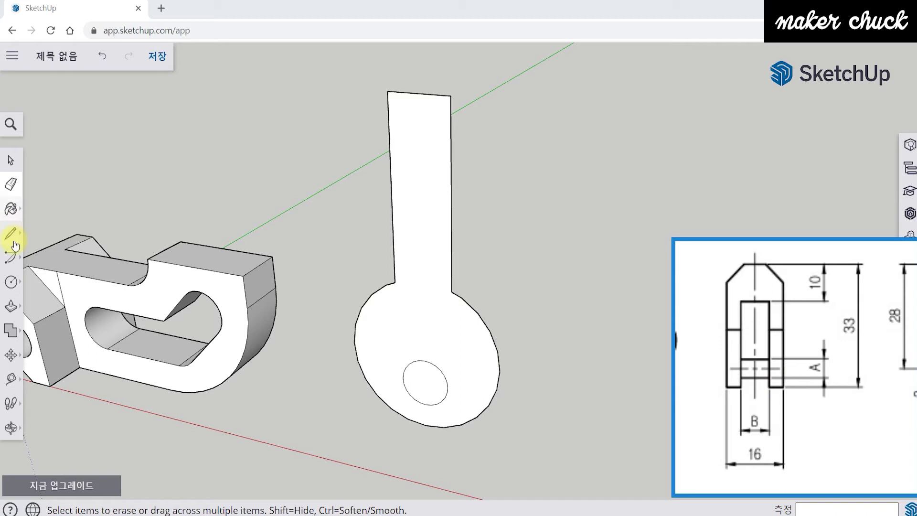
pyautogui.click(10, 306)
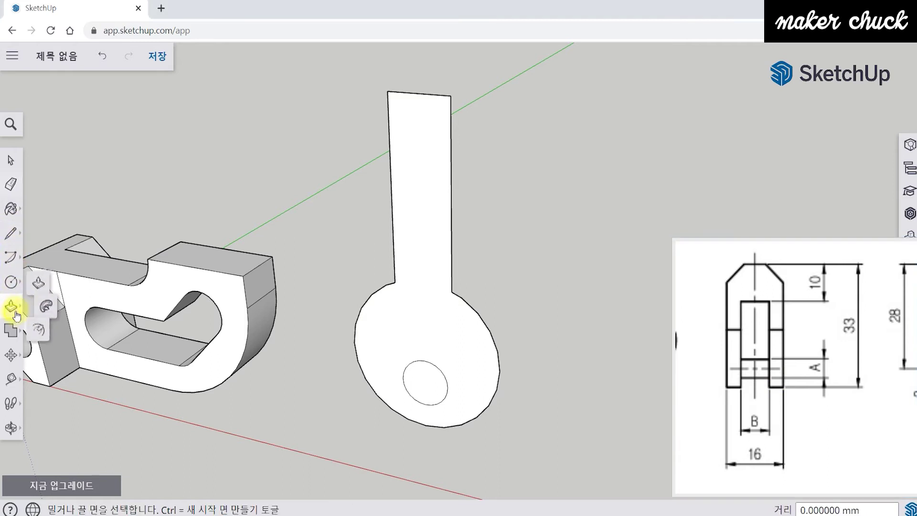
pyautogui.click(44, 279)
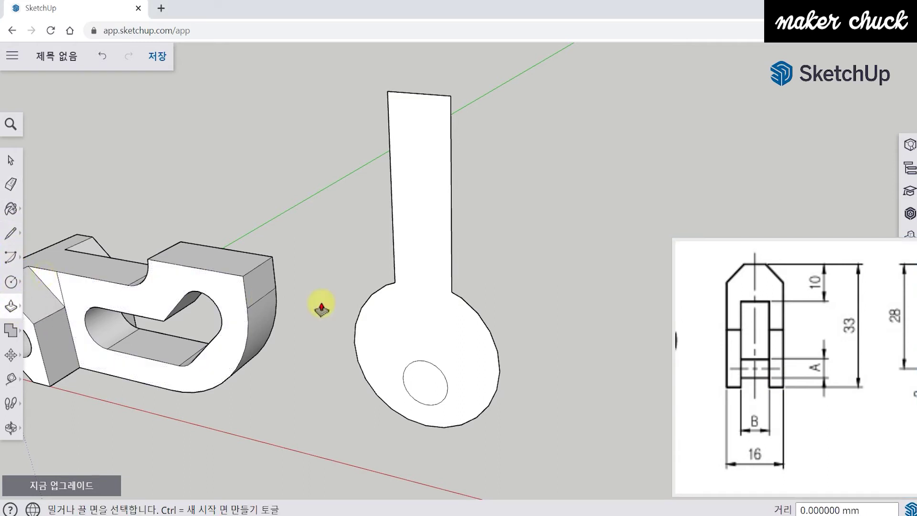
pyautogui.click(421, 313)
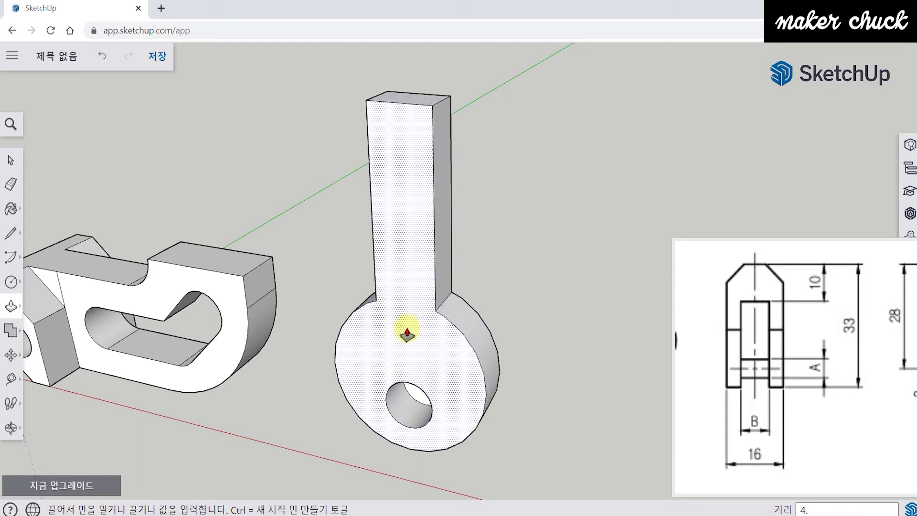
pyautogui.press('Return')
# - Push/Pull the recessed circular face in the disc outward by 4.5 mm to fill the hole
pyautogui.moveTo(387, 379); pyautogui.dragTo(420, 354, button='middle')
pyautogui.click(422, 342)
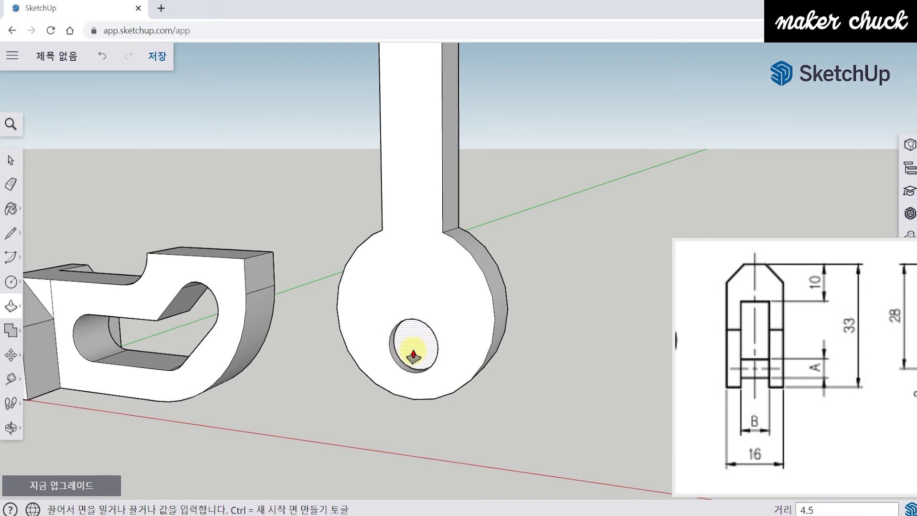
pyautogui.press('Return')
# - Erase the pin's circular edge from the disc's outer face
pyautogui.moveTo(408, 352)
pyautogui.mouseDown(button='middle')
pyautogui.moveTo(369, 379)
pyautogui.moveTo(144, 380)
pyautogui.moveTo(411, 393)
pyautogui.moveTo(438, 374)
pyautogui.moveTo(637, 385)
pyautogui.moveTo(548, 364)
pyautogui.moveTo(503, 285)
pyautogui.moveTo(552, 322)
pyautogui.mouseUp(button='middle')
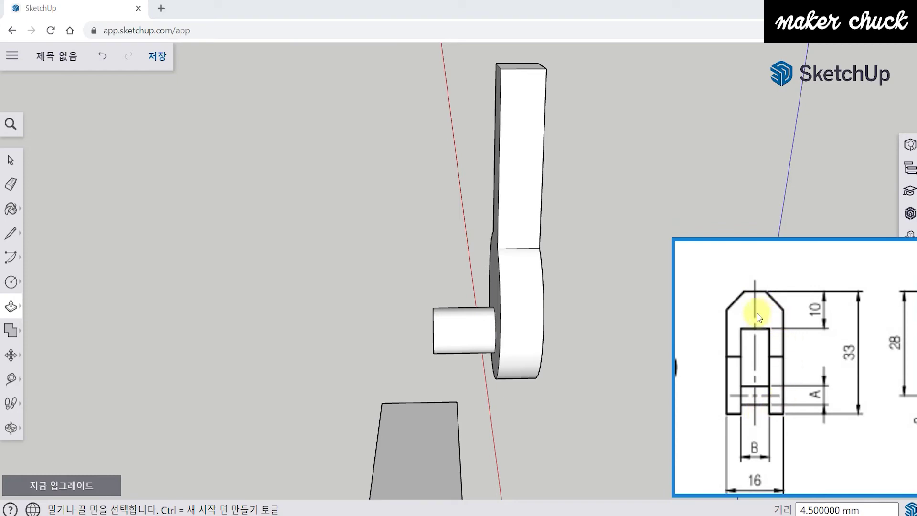
pyautogui.moveTo(553, 368); pyautogui.dragTo(152, 353, button='middle')
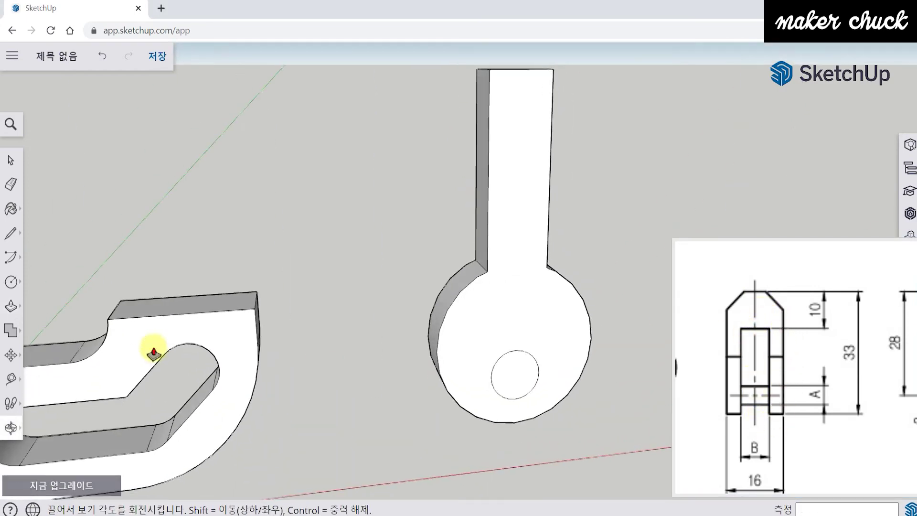
pyautogui.click(10, 184)
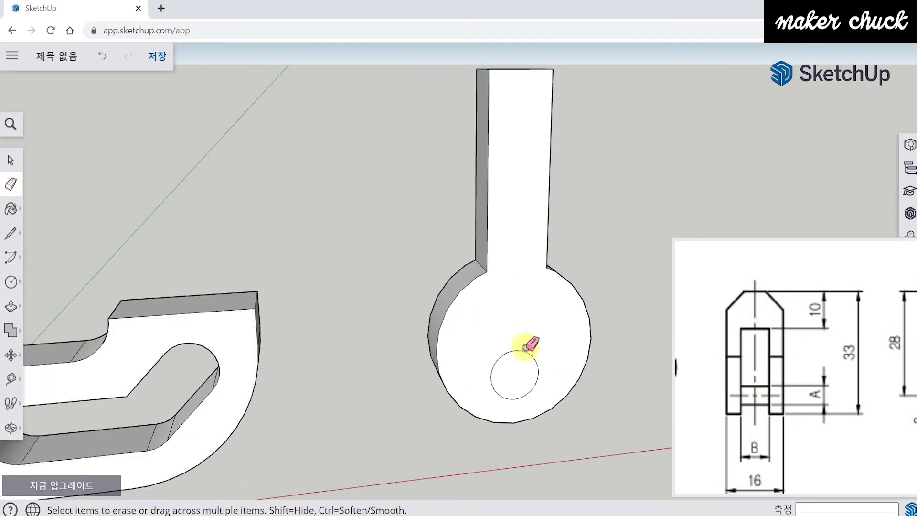
pyautogui.click(523, 352)
# - Place a 3 mm guide straight up from the centre of the pin's free end face
pyautogui.moveTo(547, 334); pyautogui.dragTo(322, 344, button='middle')
pyautogui.scroll(5, 420, 353)
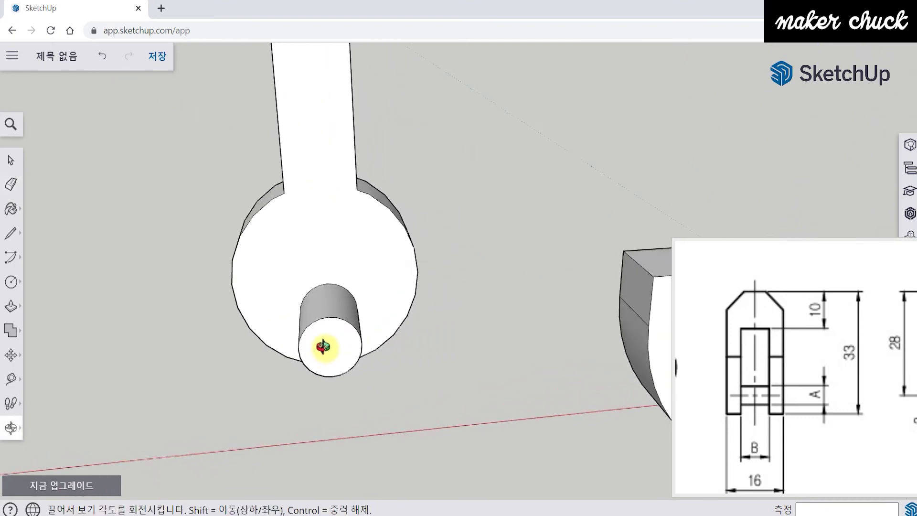
pyautogui.click(10, 379)
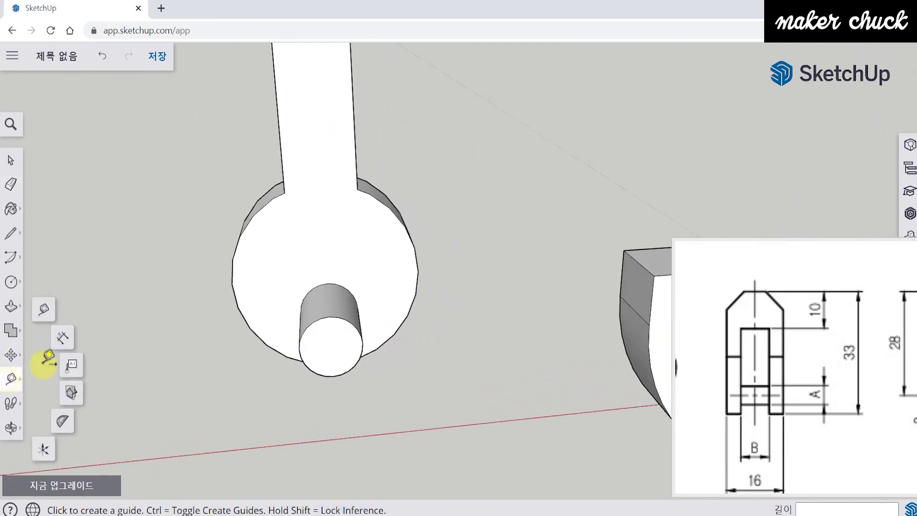
pyautogui.click(45, 313)
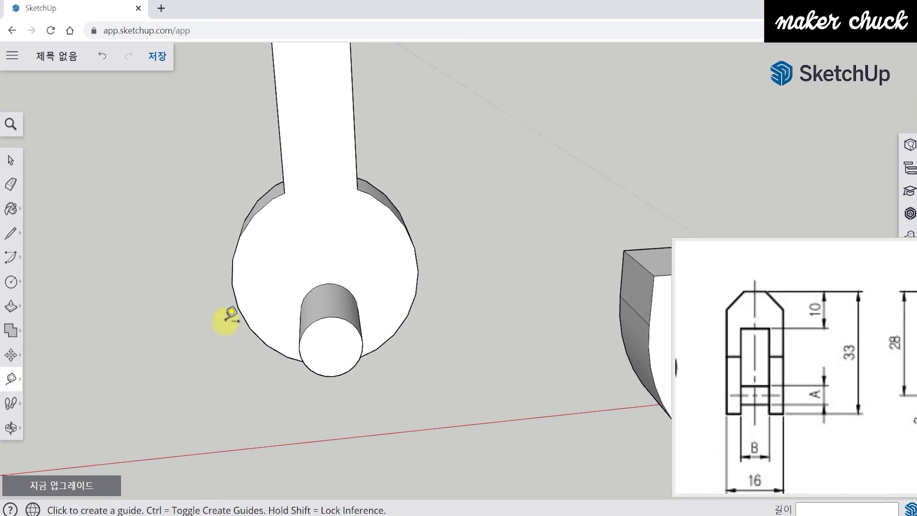
pyautogui.moveTo(327, 343); pyautogui.dragTo(349, 269, button='middle')
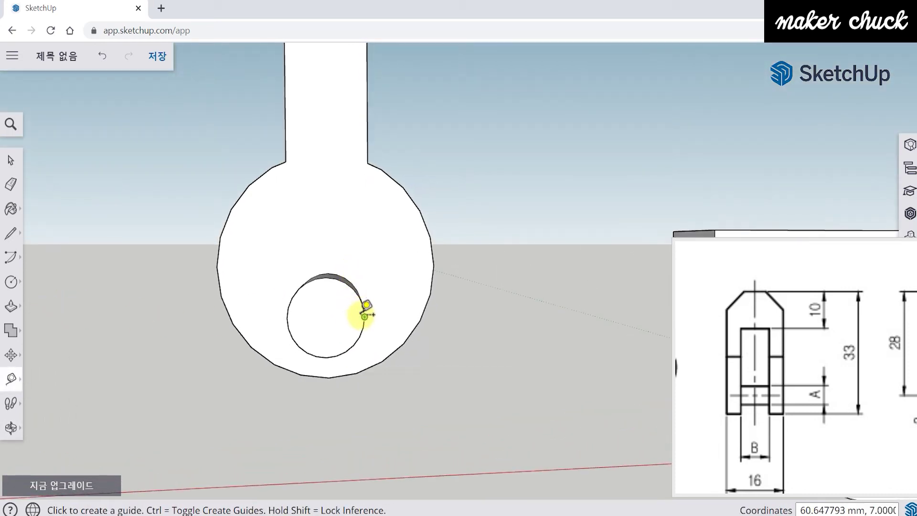
pyautogui.moveTo(353, 328); pyautogui.dragTo(356, 314, button='middle')
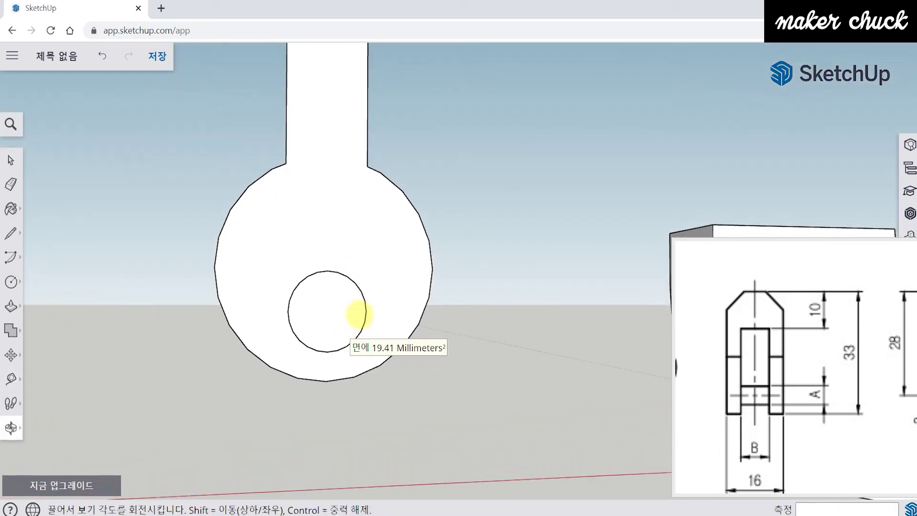
pyautogui.click(366, 310)
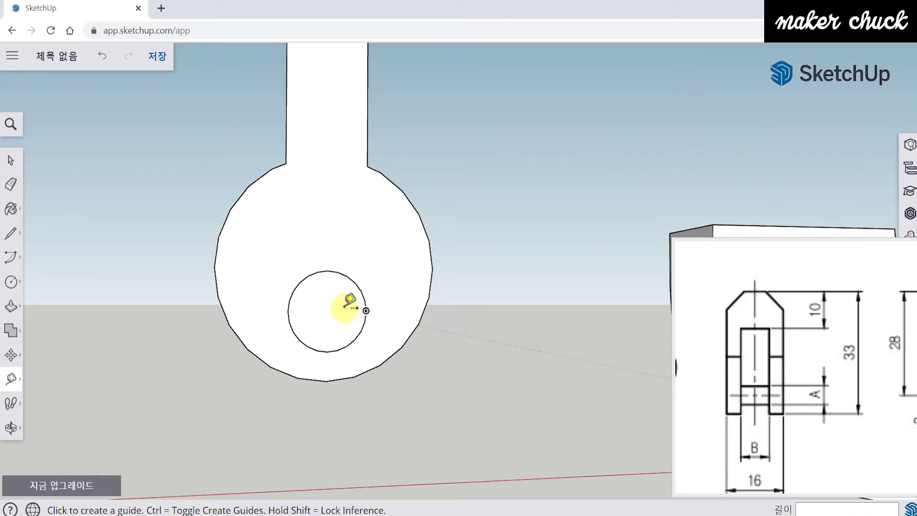
pyautogui.click(328, 311)
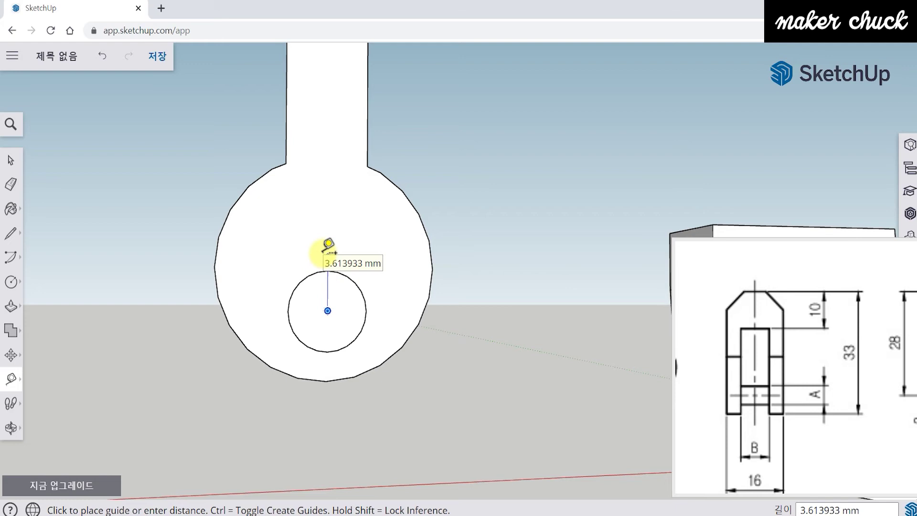
pyautogui.write('3')
pyautogui.press('Return')
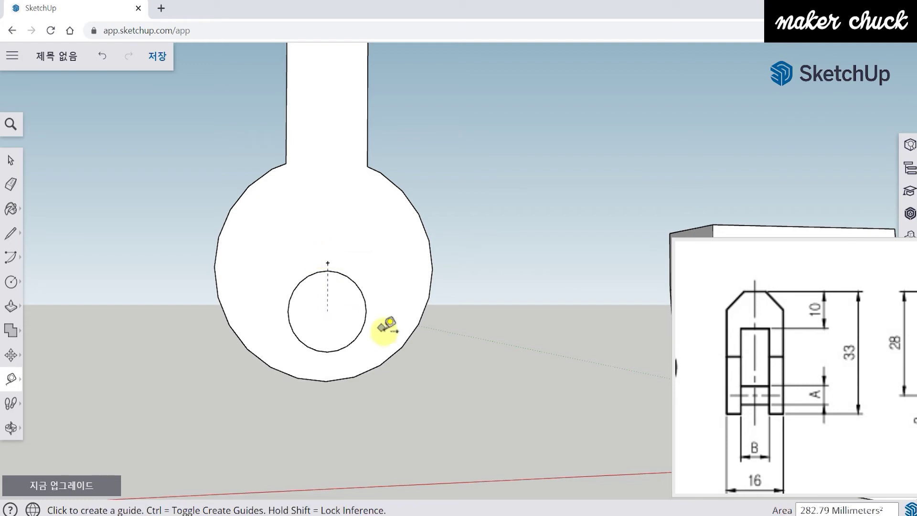
# - Draw a circle with an 8 mm radius centred on the upper end of the 3 mm guide
pyautogui.click(14, 283)
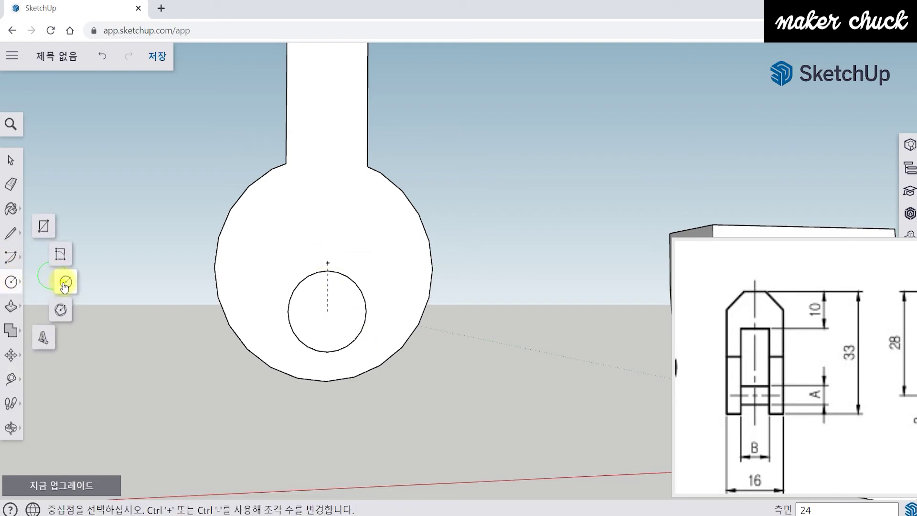
pyautogui.click(327, 261)
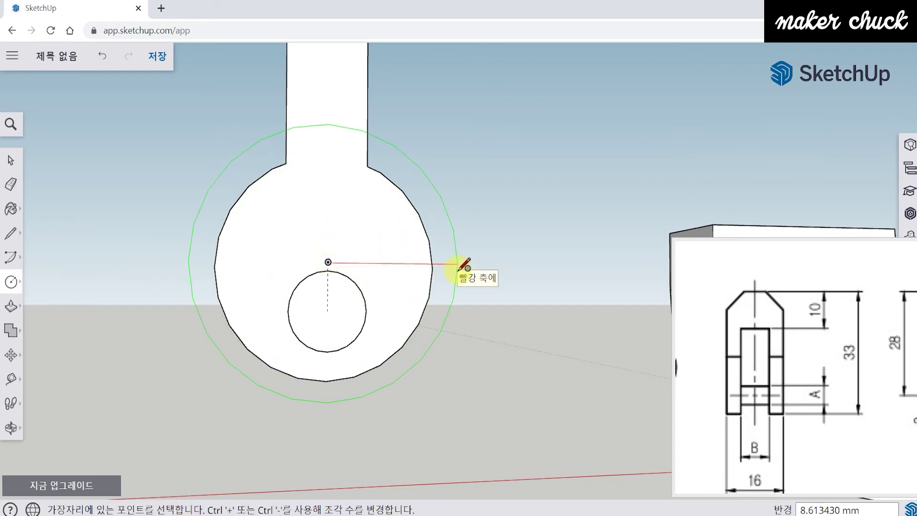
pyautogui.press('Return')
# - Place a 28 mm guide straight up from the pin's centre on the new disc face
pyautogui.moveTo(474, 269); pyautogui.dragTo(415, 413, button='middle')
pyautogui.scroll(2, 391, 371)
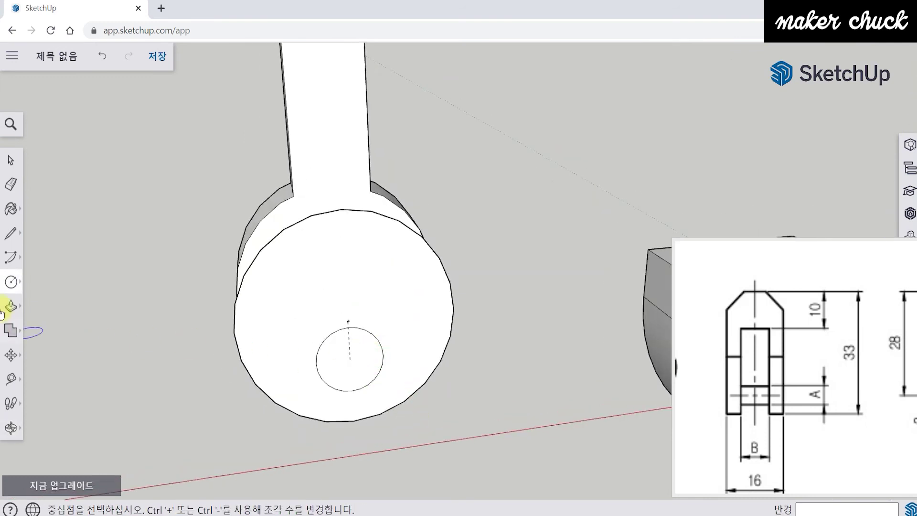
pyautogui.click(12, 377)
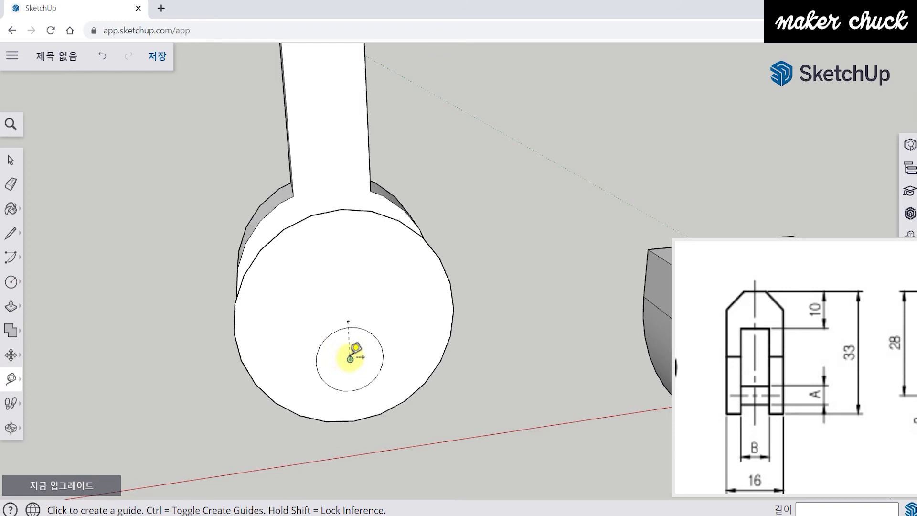
pyautogui.click(350, 359)
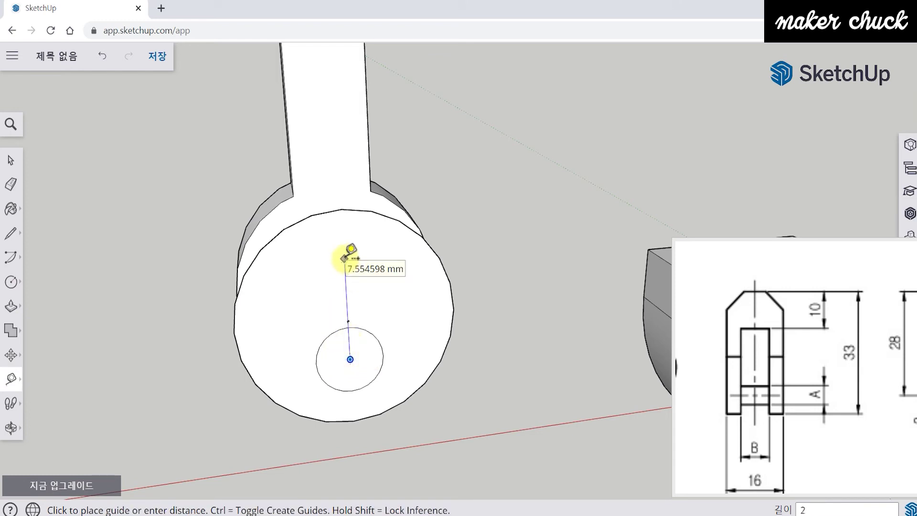
pyautogui.write('28')
pyautogui.press('Return')
# - Draw a vertical line from the pin's centre to the upper end of the 28 mm guide as the second neck's centre line
pyautogui.scroll(-3, 368, 232)
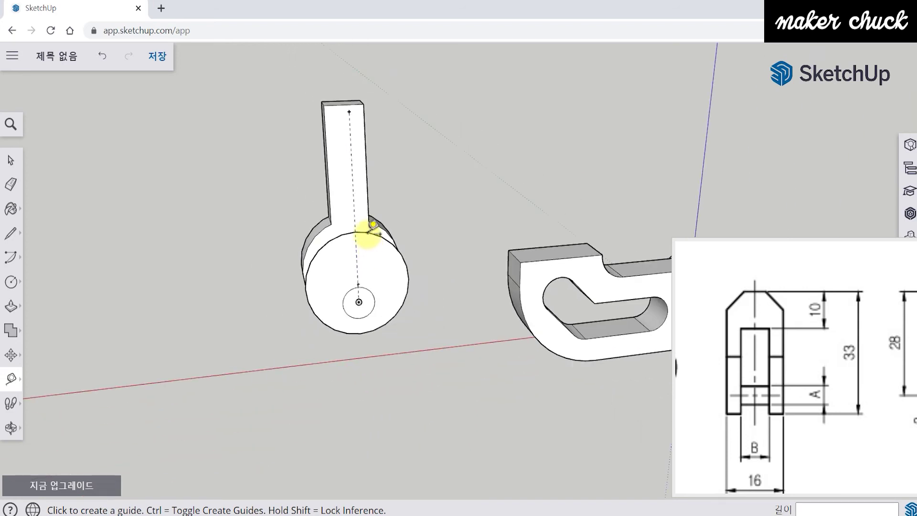
pyautogui.scroll(2, 376, 268)
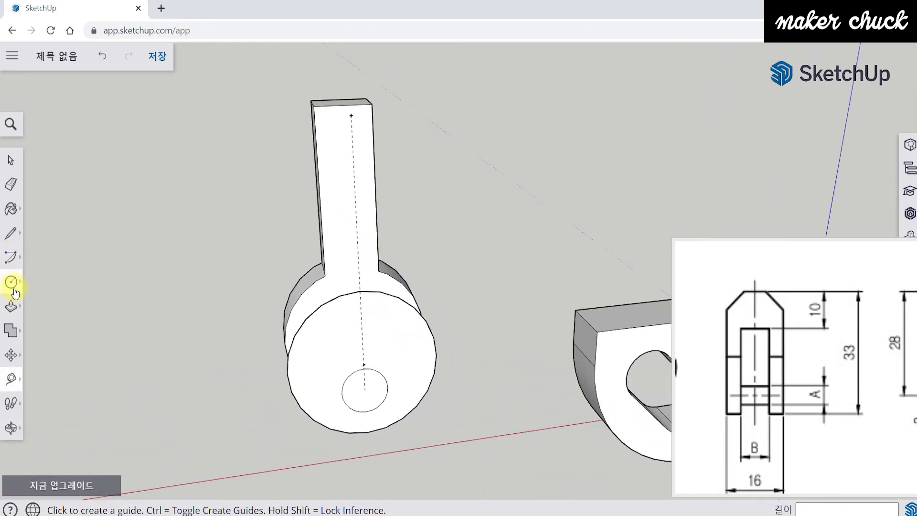
pyautogui.click(10, 233)
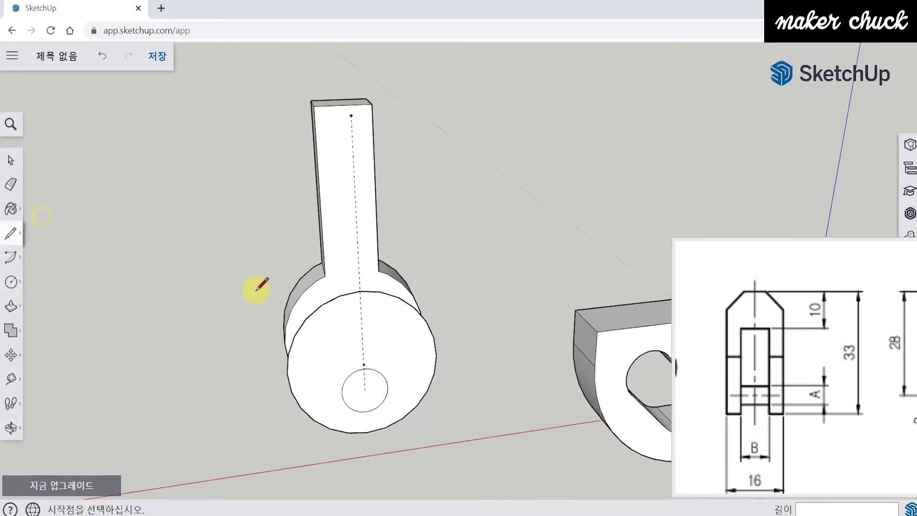
pyautogui.click(366, 389)
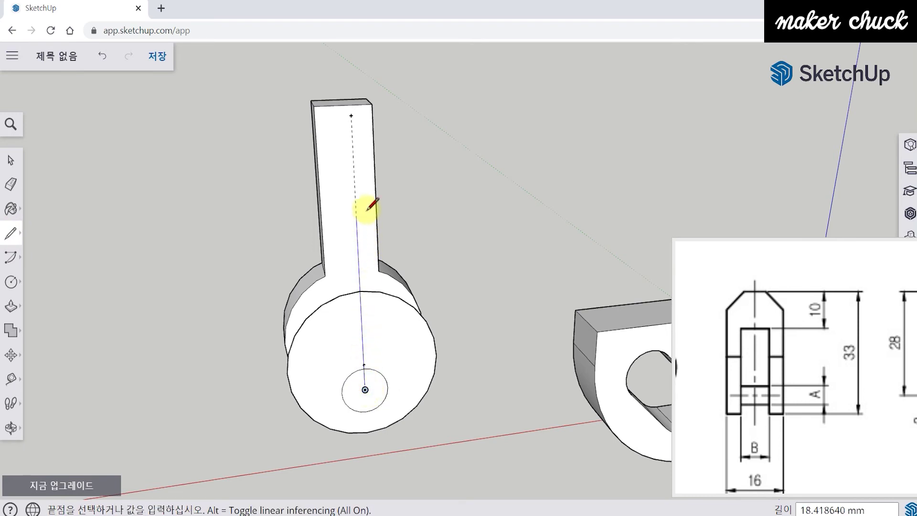
pyautogui.click(351, 116)
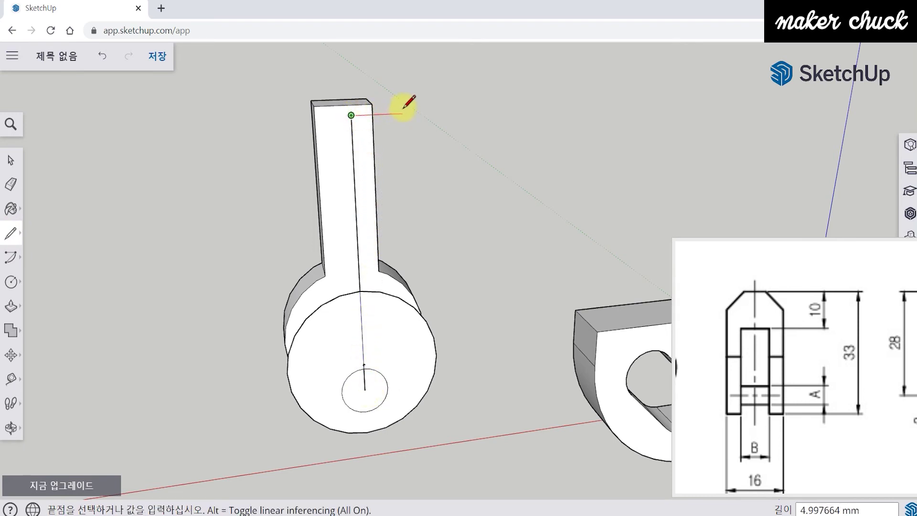
# - Draw the second neck's first half: a 3 mm top edge toward the bracket and a vertical edge down into the disc
pyautogui.press('Return')
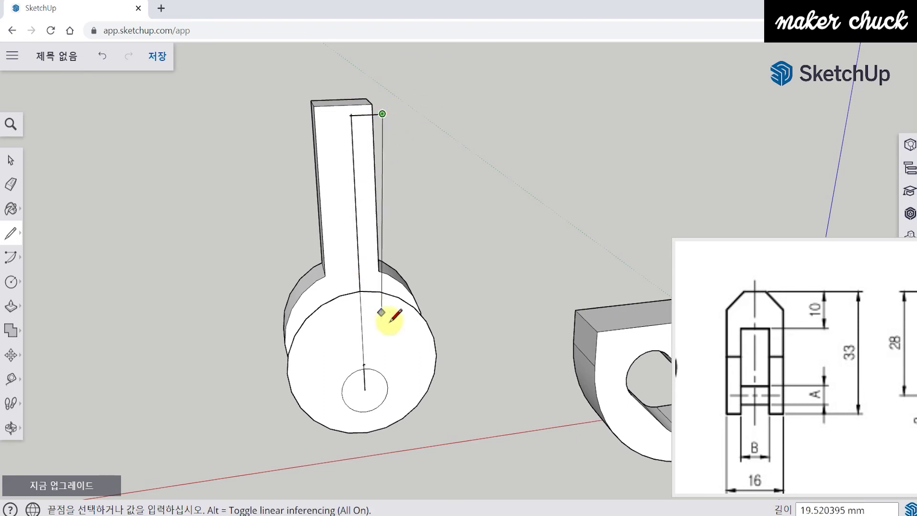
pyautogui.click(392, 397)
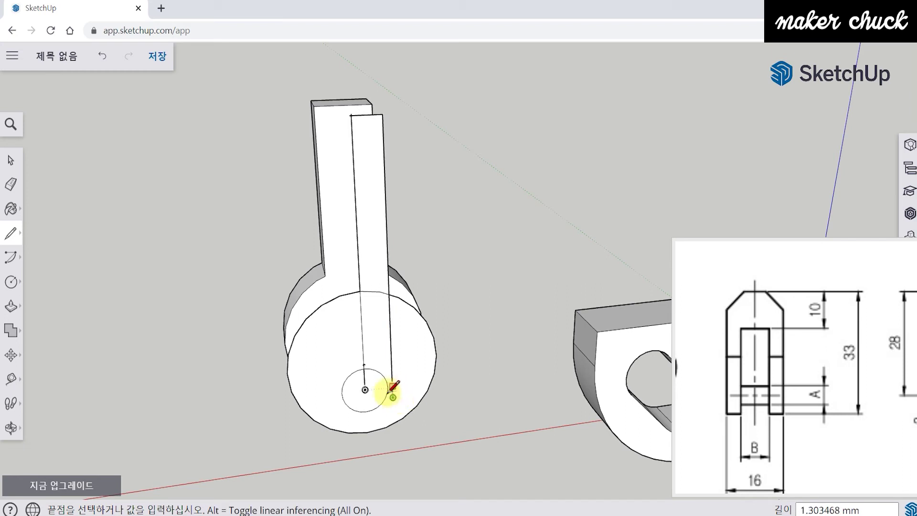
pyautogui.moveTo(430, 389); pyautogui.dragTo(409, 406, button='middle')
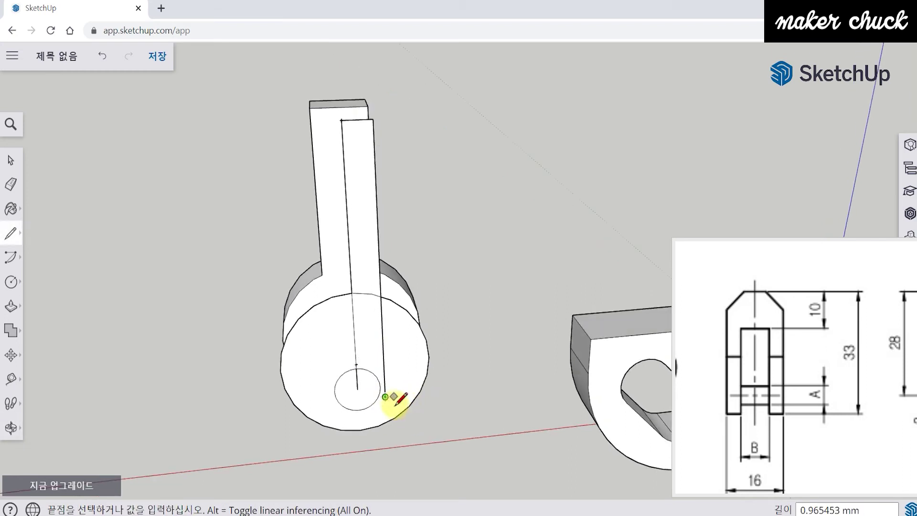
pyautogui.press('space')
# - Draw the second neck's other half: a 3 mm top edge away from the centre line and a vertical edge down into the disc
pyautogui.click(8, 236)
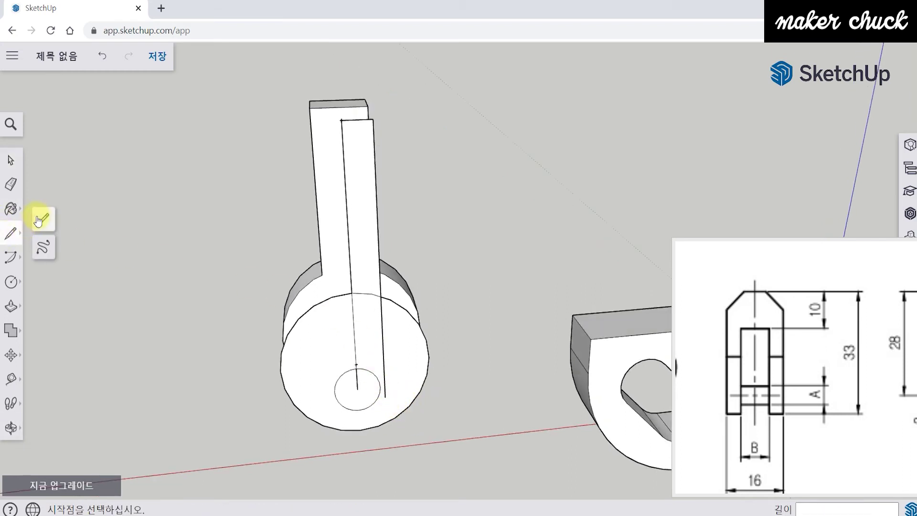
pyautogui.click(42, 231)
pyautogui.click(341, 120)
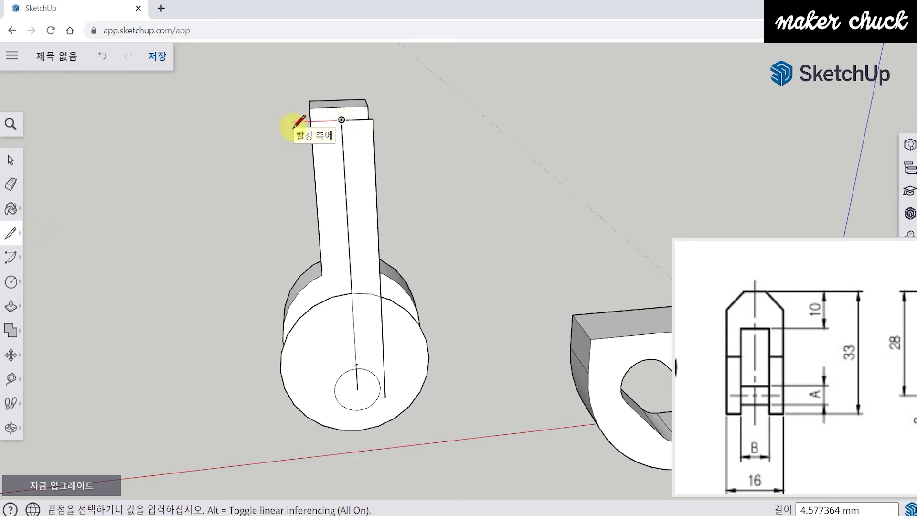
pyautogui.click(309, 121)
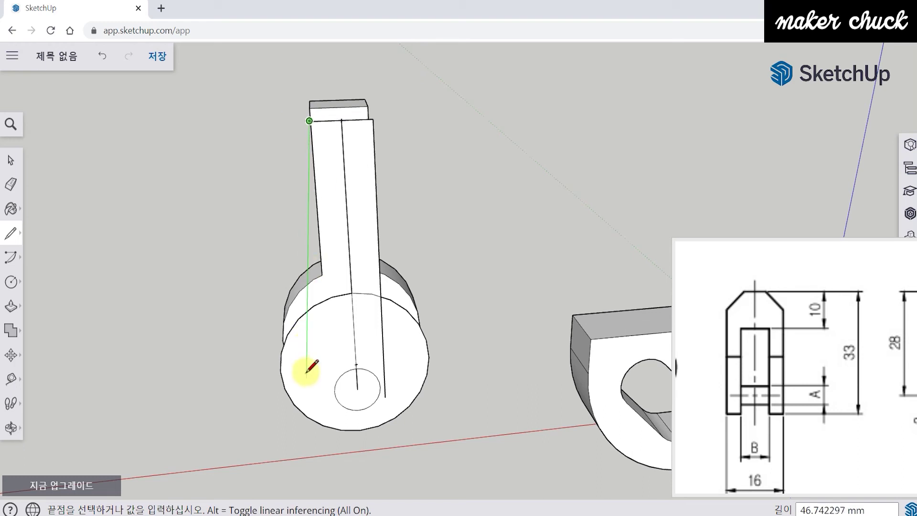
pyautogui.click(331, 405)
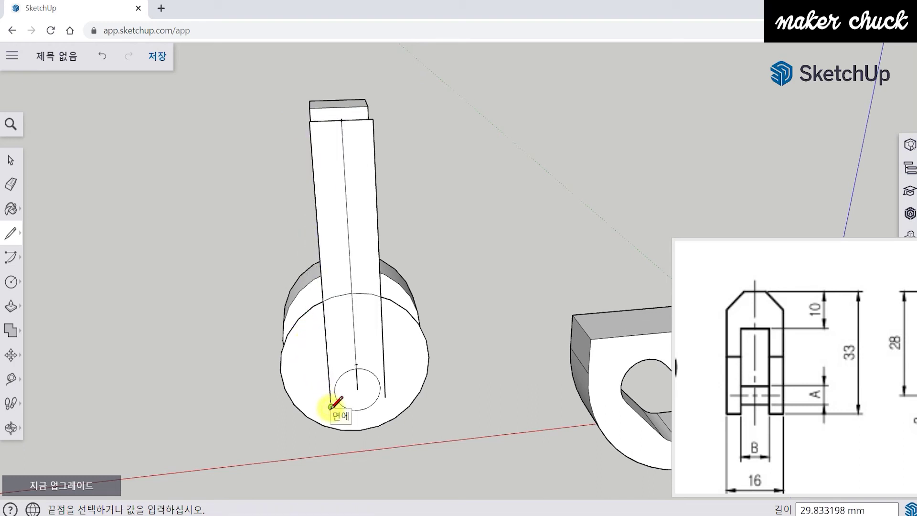
pyautogui.press('space')
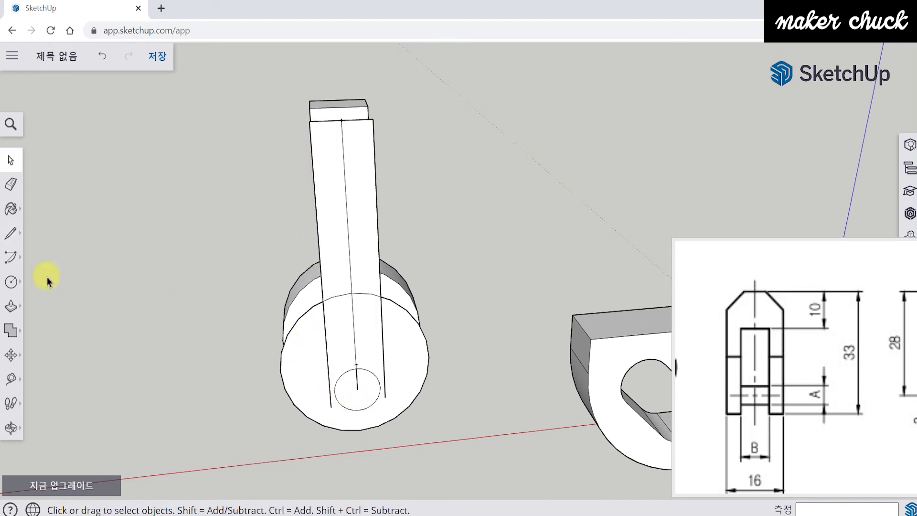
# - Erase the neck's centre line and the leftover line segments inside the disc, leaving one plate outline around the pin circle
pyautogui.click(11, 184)
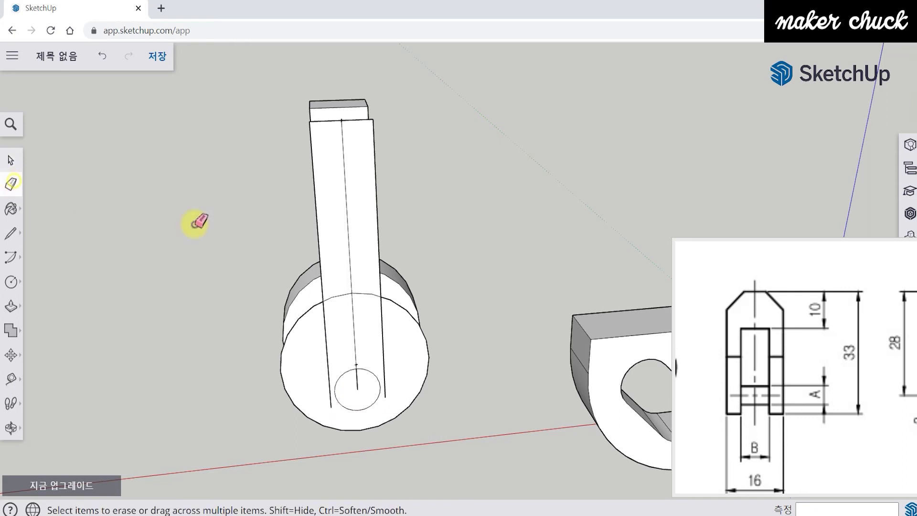
pyautogui.click(352, 287)
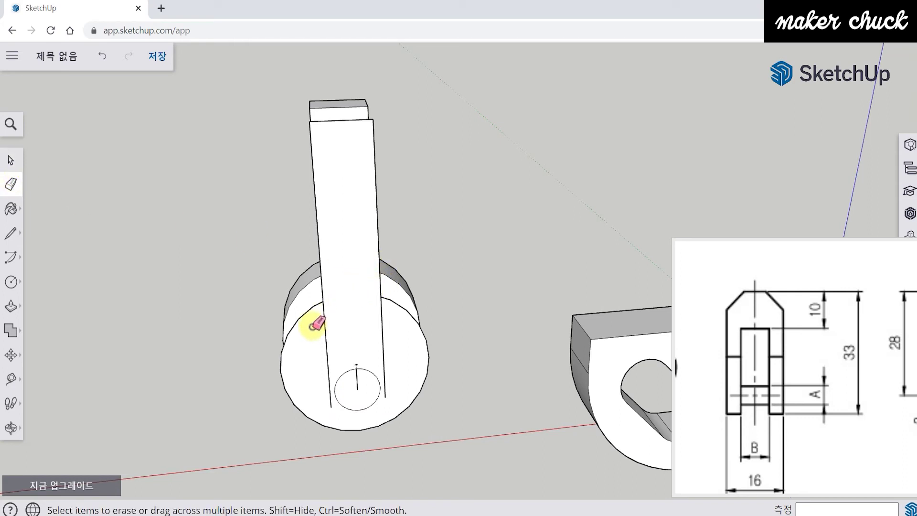
pyautogui.click(383, 339)
pyautogui.moveTo(359, 379)
pyautogui.mouseDown(button='middle')
pyautogui.moveTo(466, 403)
pyautogui.moveTo(640, 389)
pyautogui.moveTo(467, 409)
pyautogui.mouseUp(button='middle')
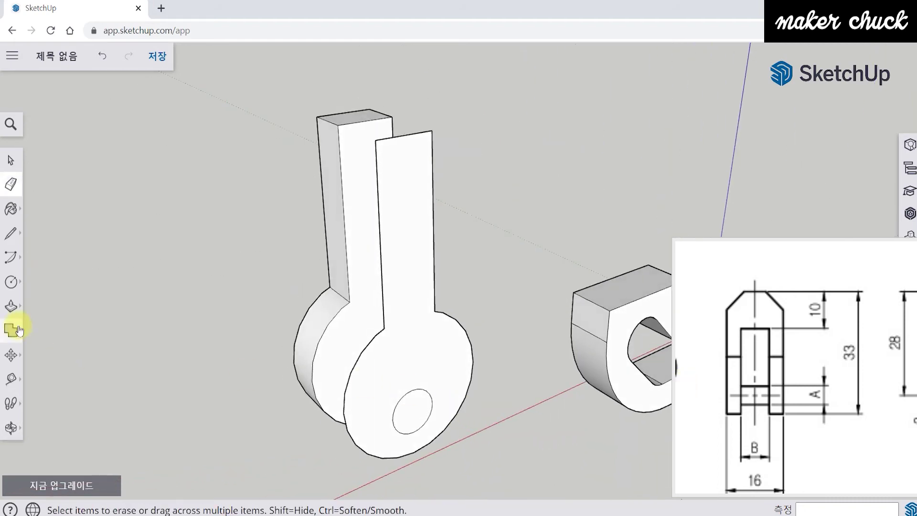
# - Extrude the second plate's disc and neck outward 4.5 mm, and extrude the pin circle 4.5 mm flush with it
pyautogui.click(12, 305)
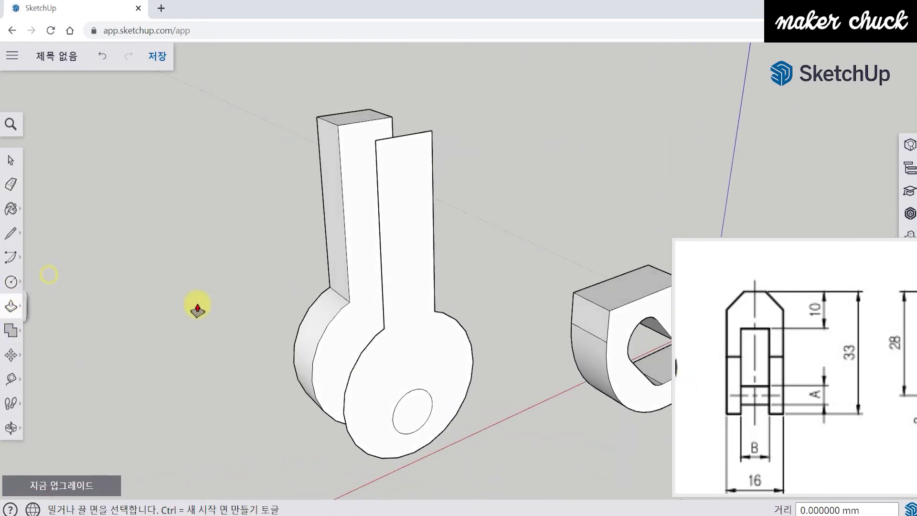
pyautogui.click(417, 365)
pyautogui.write('4.5')
pyautogui.press('Return')
pyautogui.moveTo(451, 385); pyautogui.dragTo(372, 363, button='middle')
pyautogui.click(372, 363)
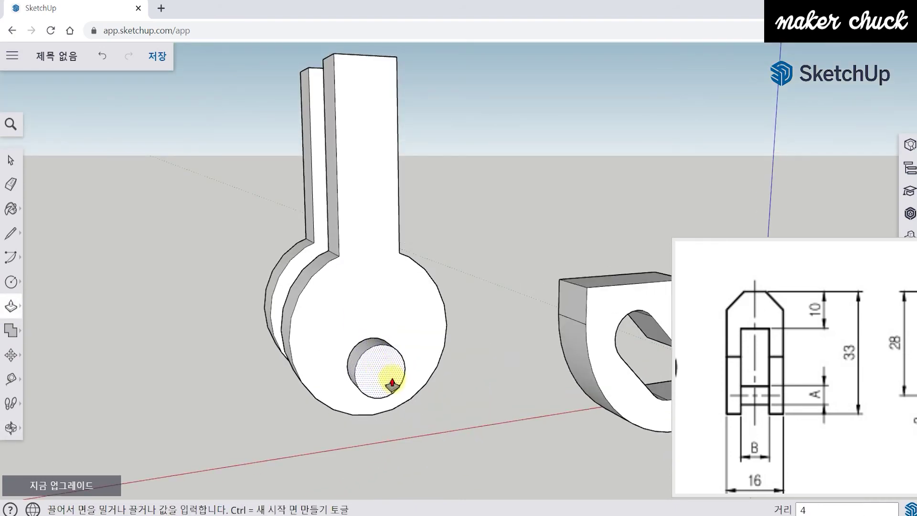
pyautogui.press('Return')
pyautogui.moveTo(364, 362); pyautogui.dragTo(81, 292, button='middle')
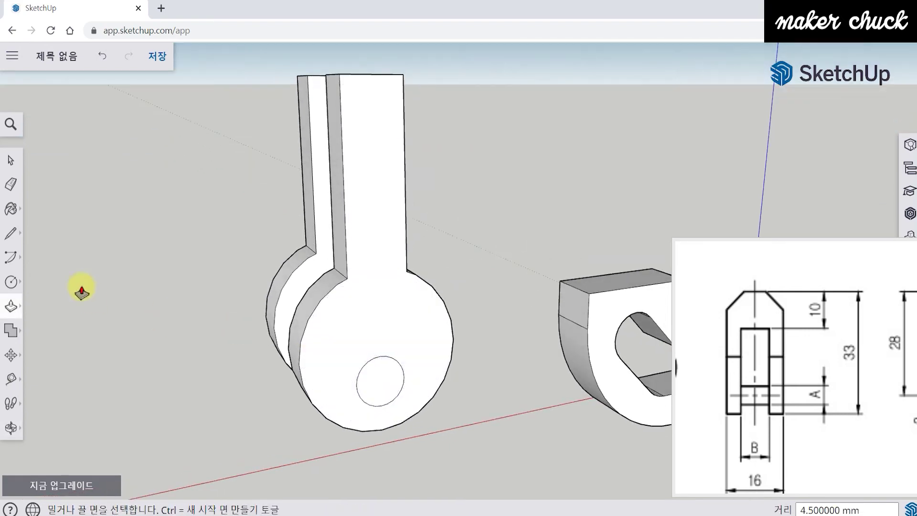
# - Erase the pin circle's outline from the second plate's outer face
pyautogui.click(11, 186)
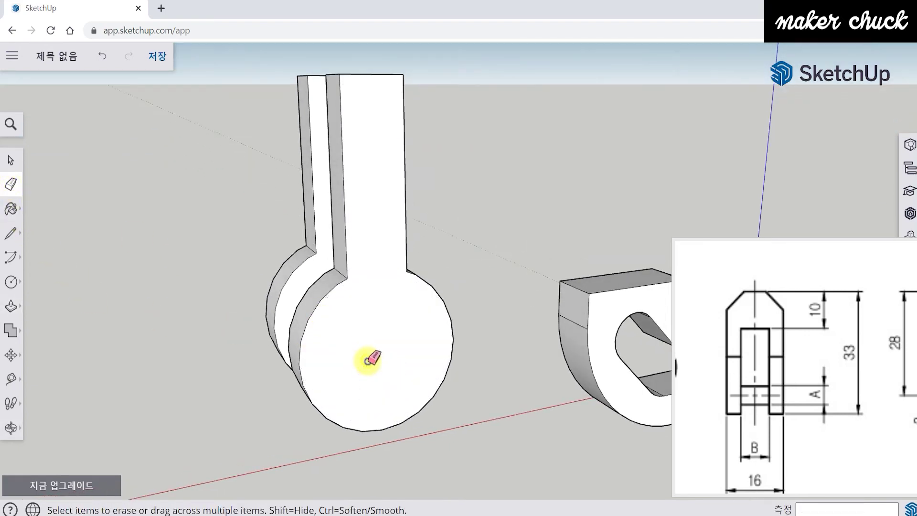
pyautogui.moveTo(63, 281)
pyautogui.mouseDown(button='middle')
pyautogui.moveTo(429, 411)
pyautogui.moveTo(11, 281)
pyautogui.moveTo(302, 277)
pyautogui.moveTo(415, 348)
pyautogui.moveTo(282, 299)
pyautogui.moveTo(364, 334)
pyautogui.moveTo(295, 330)
pyautogui.moveTo(322, 332)
pyautogui.mouseUp(button='middle')
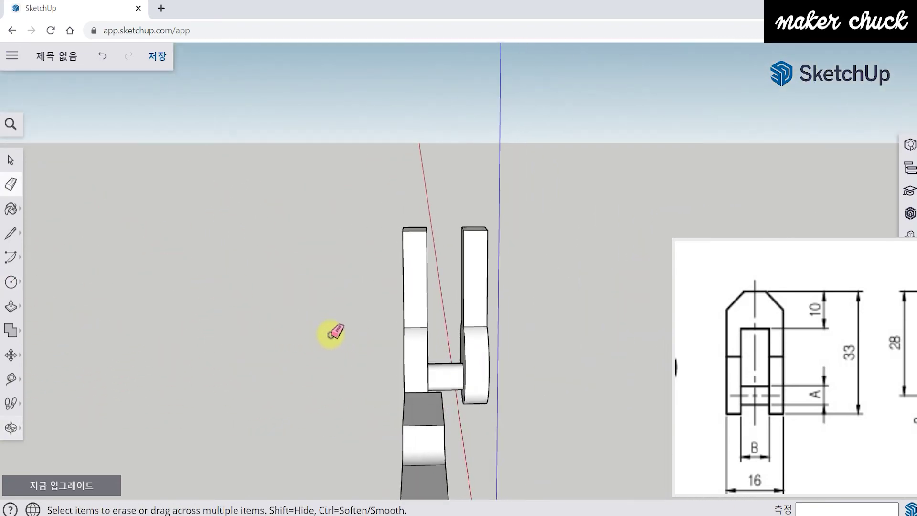
pyautogui.moveTo(378, 336)
pyautogui.mouseDown(button='middle')
pyautogui.moveTo(475, 364)
pyautogui.moveTo(518, 311)
pyautogui.moveTo(557, 299)
pyautogui.mouseUp(button='middle')
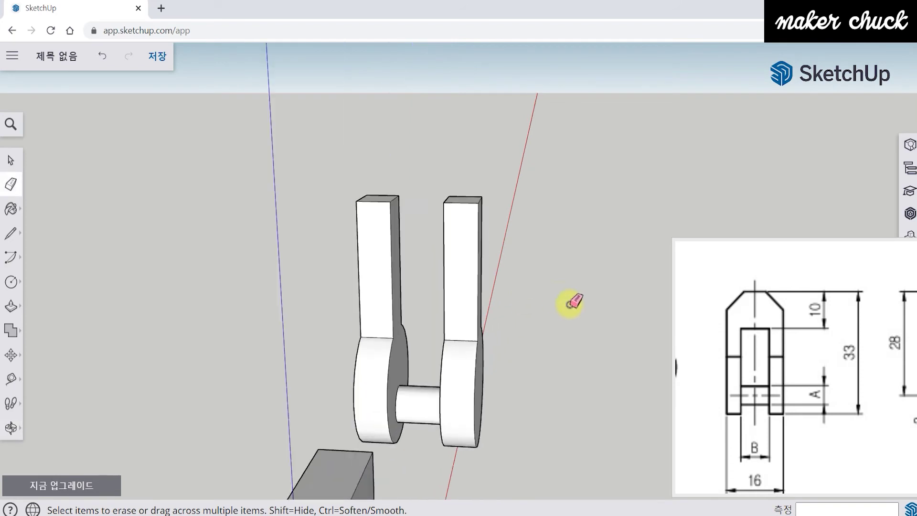
# - Check the bridge height in the reference drawing and place a horizontal guide 10 mm below the prongs' top edge
pyautogui.moveTo(906, 376)
pyautogui.mouseDown()
pyautogui.moveTo(751, 367)
pyautogui.moveTo(749, 387)
pyautogui.mouseUp()
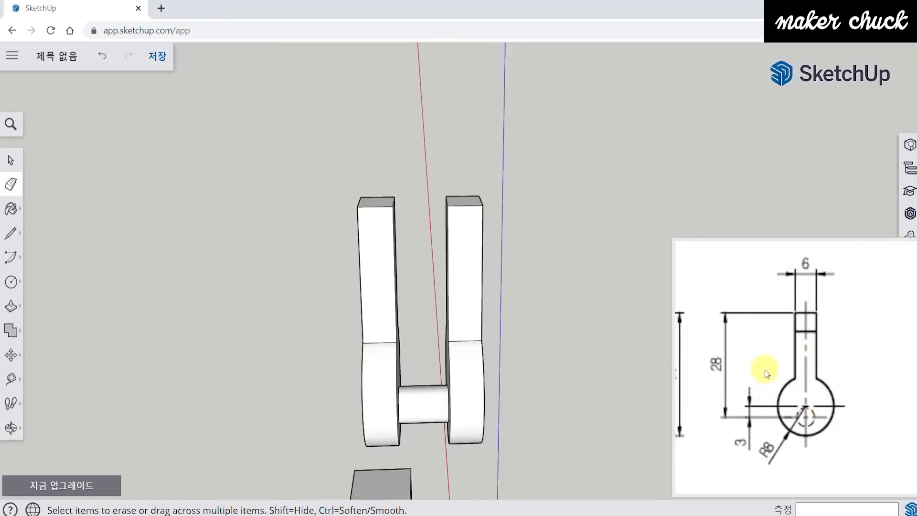
pyautogui.moveTo(762, 372); pyautogui.dragTo(836, 356)
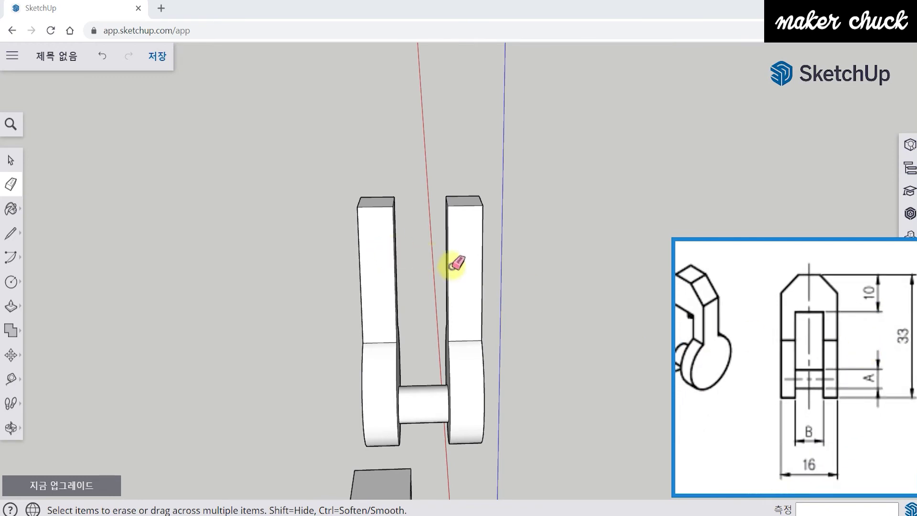
pyautogui.moveTo(439, 260); pyautogui.dragTo(337, 256, button='middle')
pyautogui.scroll(3, 401, 241)
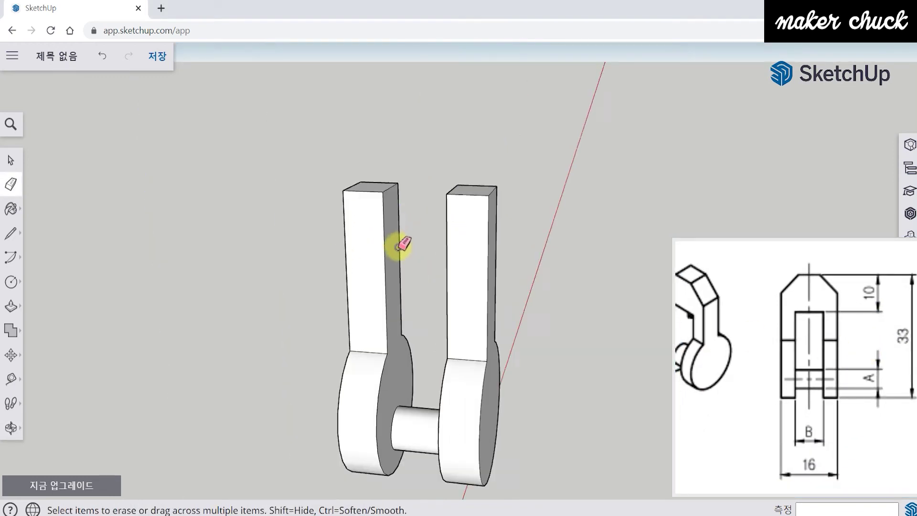
pyautogui.moveTo(439, 282); pyautogui.dragTo(440, 242, button='middle')
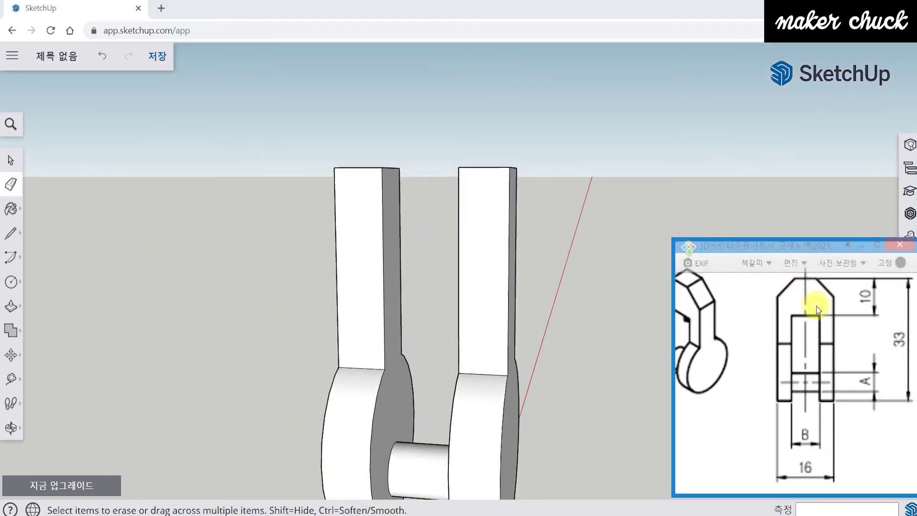
pyautogui.moveTo(815, 306); pyautogui.dragTo(799, 296)
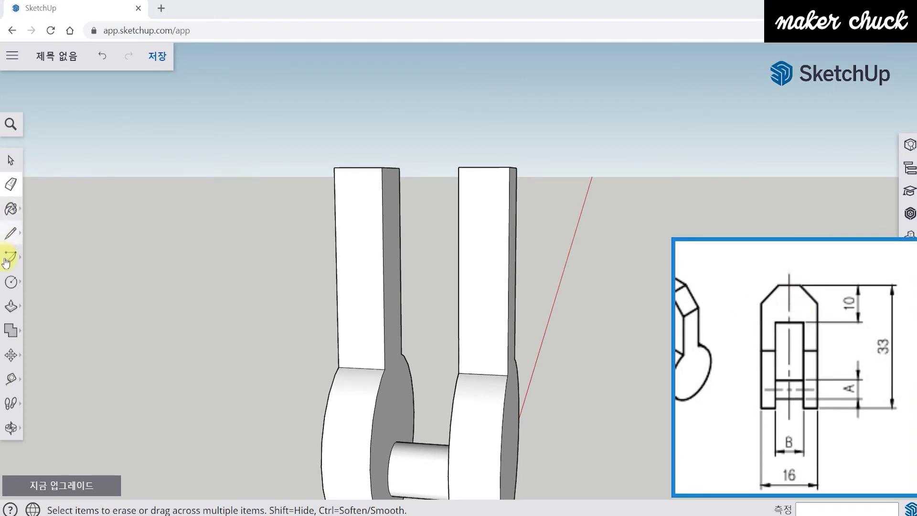
pyautogui.click(11, 378)
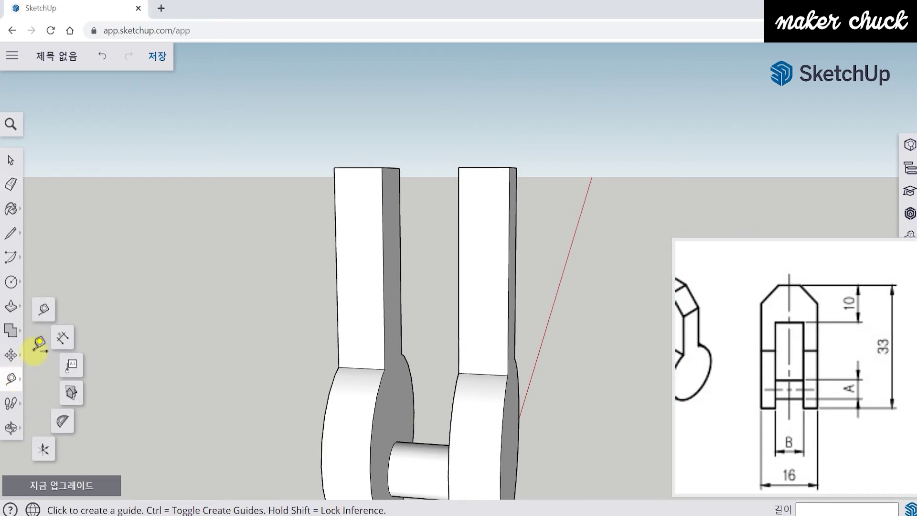
pyautogui.click(483, 166)
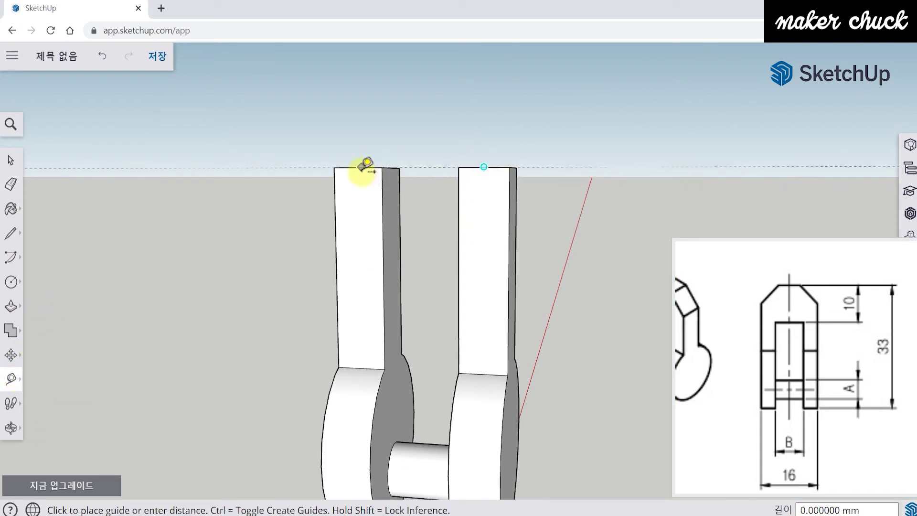
pyautogui.click(497, 220)
pyautogui.moveTo(374, 221); pyautogui.dragTo(386, 279, button='middle')
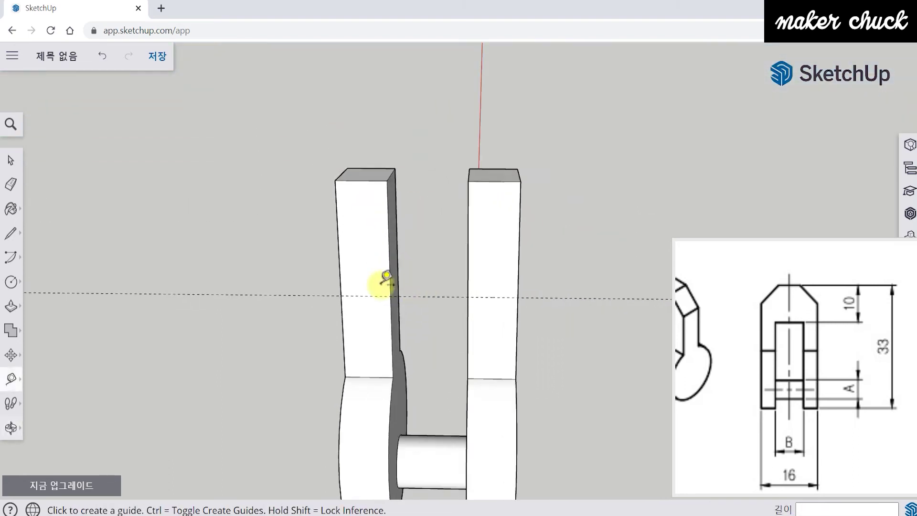
# - Draw lines between the two prongs along the guide and across their top corners to close the bridge's face on the bracket side
pyautogui.click(11, 233)
pyautogui.click(44, 223)
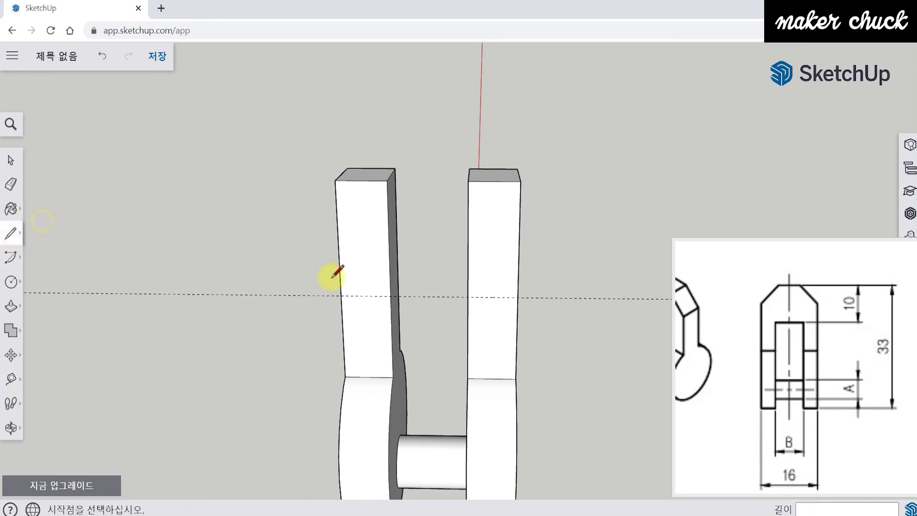
pyautogui.click(391, 295)
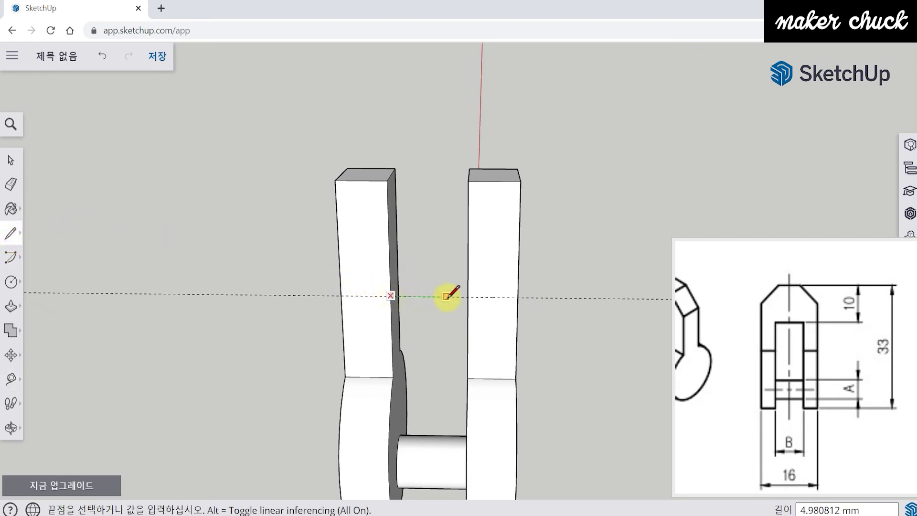
pyautogui.click(468, 296)
pyautogui.moveTo(482, 306)
pyautogui.mouseDown(button='middle')
pyautogui.moveTo(485, 292)
pyautogui.moveTo(408, 305)
pyautogui.mouseUp(button='middle')
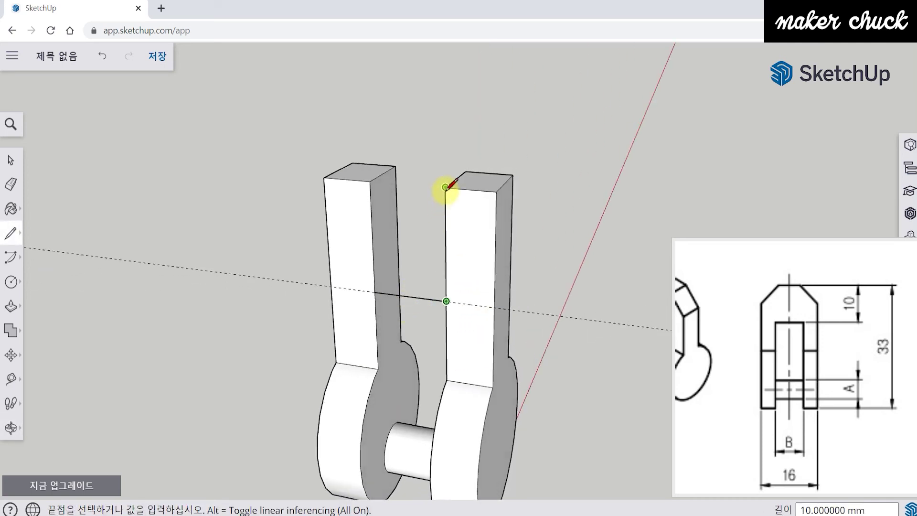
pyautogui.click(446, 186)
pyautogui.click(445, 187)
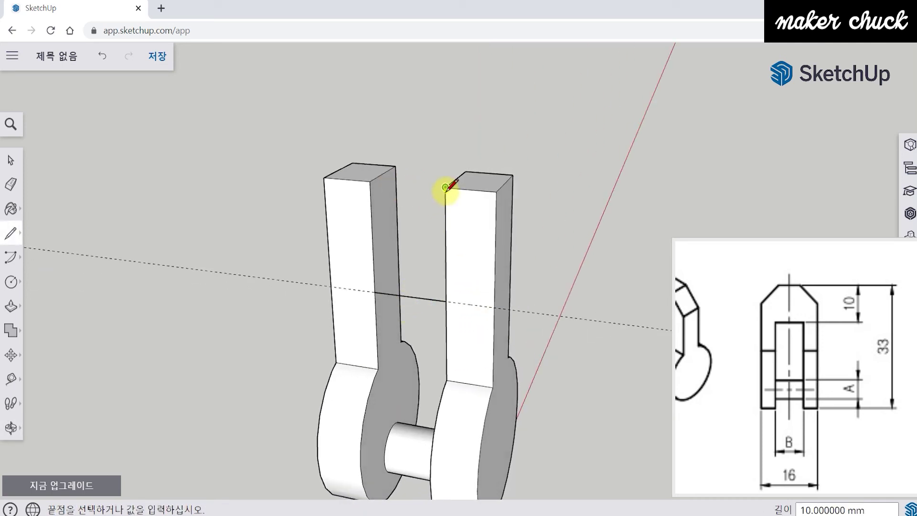
pyautogui.click(370, 182)
pyautogui.moveTo(471, 353); pyautogui.dragTo(386, 287, button='middle')
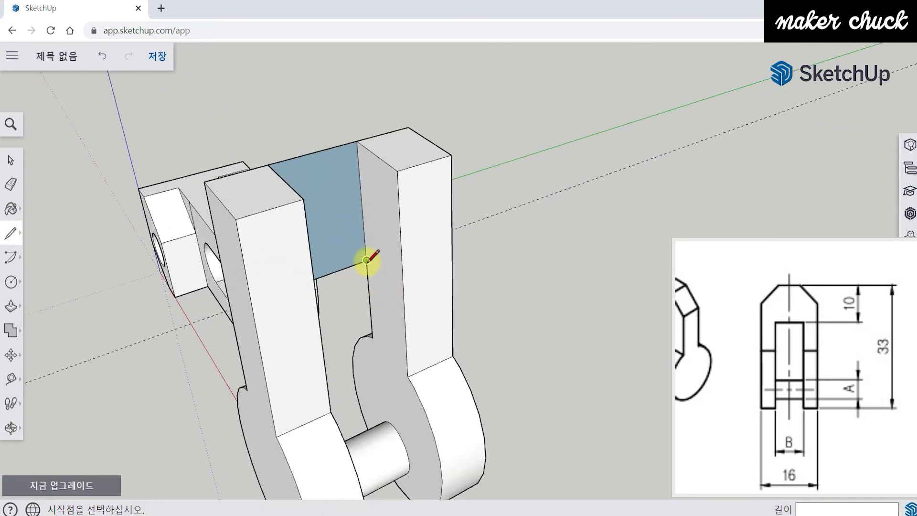
# - Draw 6 mm lines across the prongs' inner faces from the lower corners of the bridge face to the opposite edges
pyautogui.moveTo(366, 259); pyautogui.dragTo(374, 288, button='middle')
pyautogui.click(371, 295)
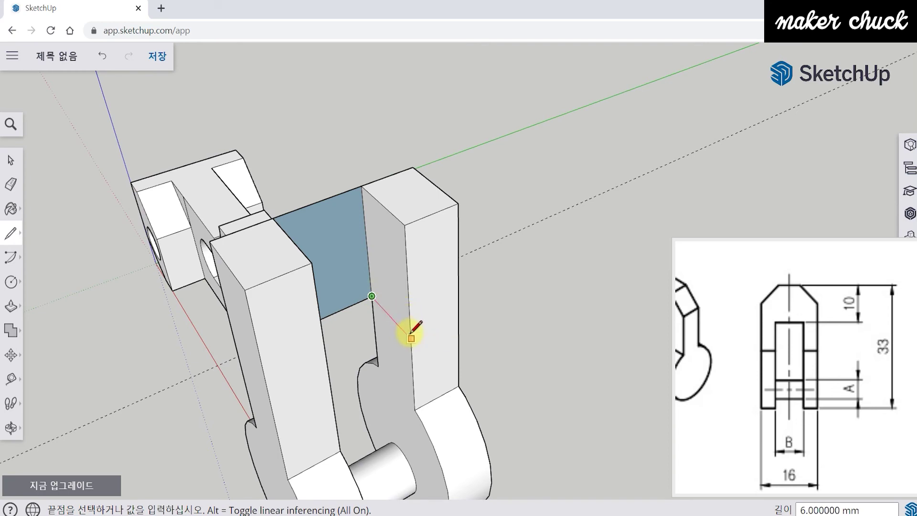
pyautogui.press('Escape')
pyautogui.moveTo(302, 317); pyautogui.dragTo(328, 293, button='middle')
pyautogui.scroll(3, 315, 282)
pyautogui.click(298, 250)
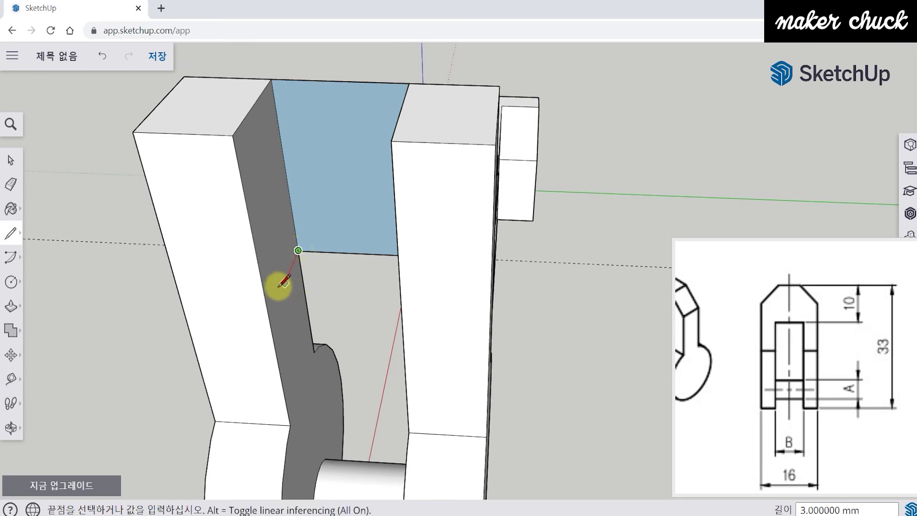
pyautogui.click(270, 317)
# - Connect the prongs with lower and upper lines on the side away from the bracket, closing the bridge's remaining faces
pyautogui.moveTo(317, 338); pyautogui.dragTo(487, 349, button='middle')
pyautogui.click(478, 352)
pyautogui.moveTo(396, 354); pyautogui.dragTo(236, 317, button='middle')
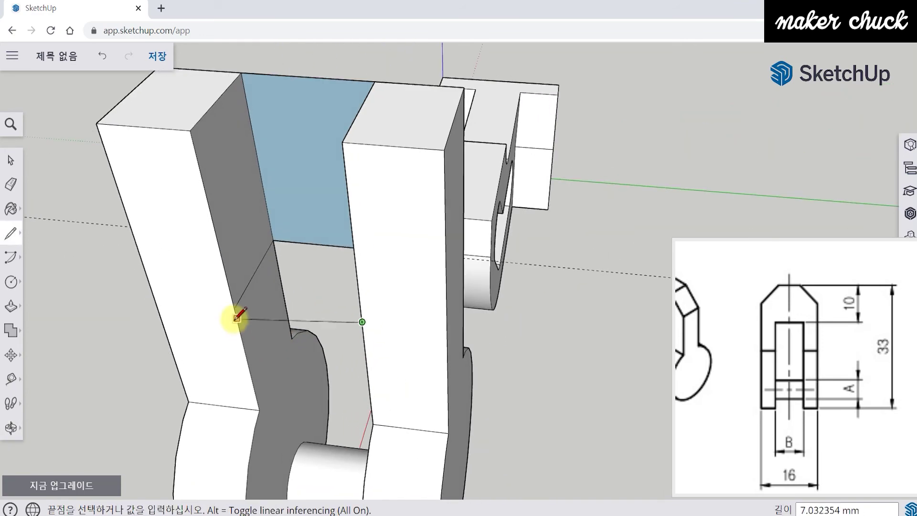
pyautogui.click(234, 308)
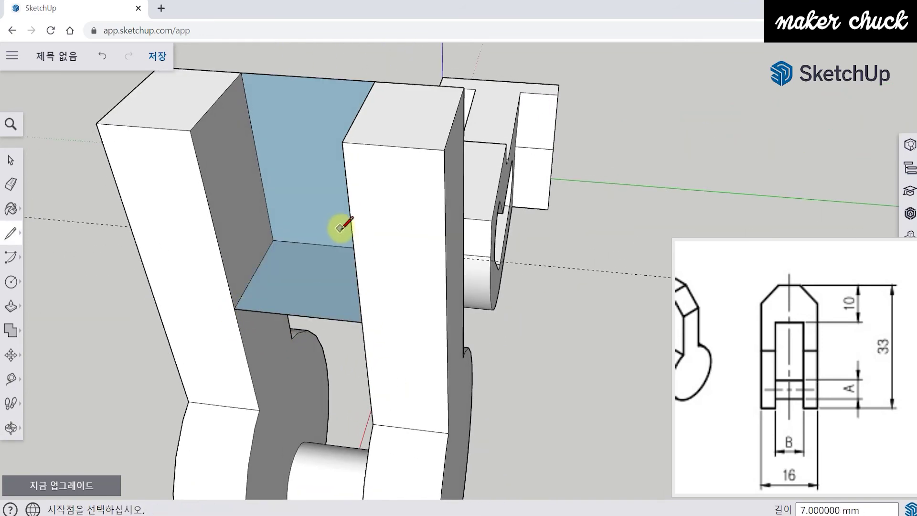
pyautogui.click(342, 142)
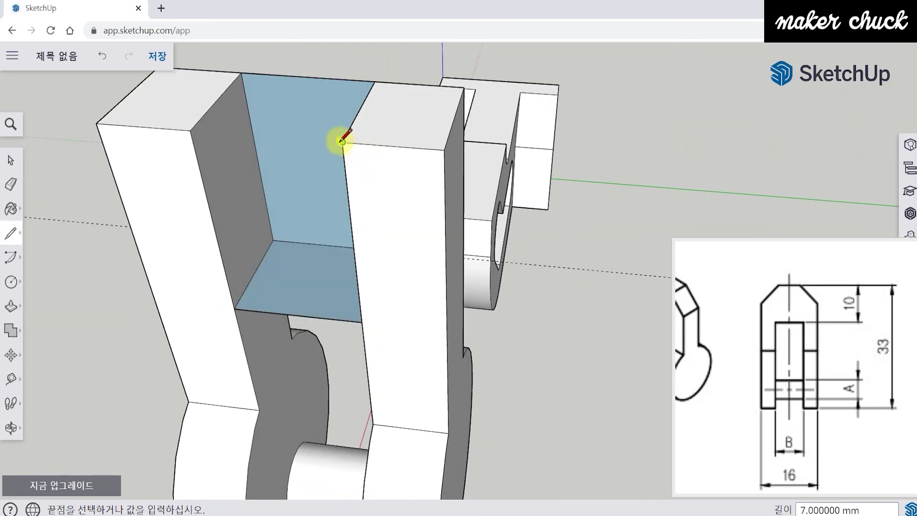
pyautogui.click(189, 127)
pyautogui.moveTo(327, 216); pyautogui.dragTo(286, 256, button='middle')
pyautogui.moveTo(395, 256); pyautogui.dragTo(458, 277, button='middle')
# - Erase the guide and the seam lines between the bridge and the prongs on the bracket-side and top faces
pyautogui.click(13, 185)
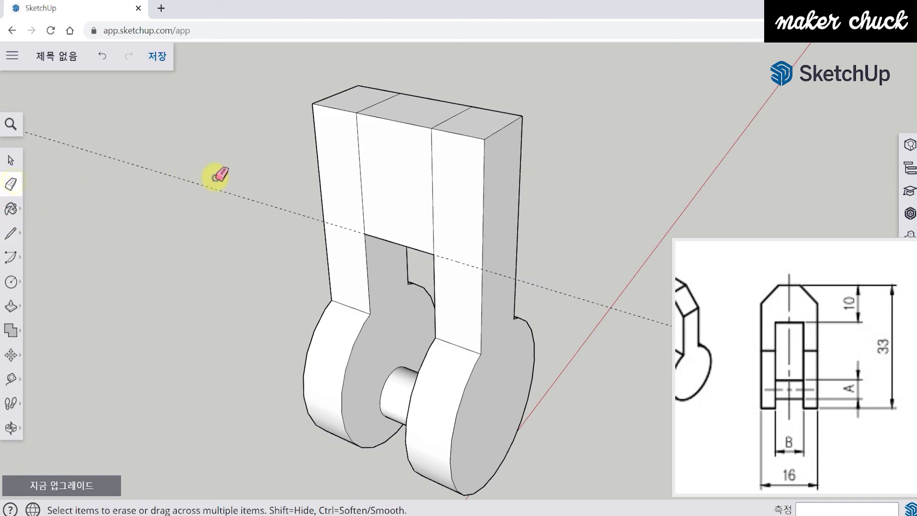
pyautogui.click(360, 170)
pyautogui.click(433, 190)
pyautogui.moveTo(433, 189)
pyautogui.mouseDown(button='middle')
pyautogui.moveTo(443, 163)
pyautogui.moveTo(457, 175)
pyautogui.mouseUp(button='middle')
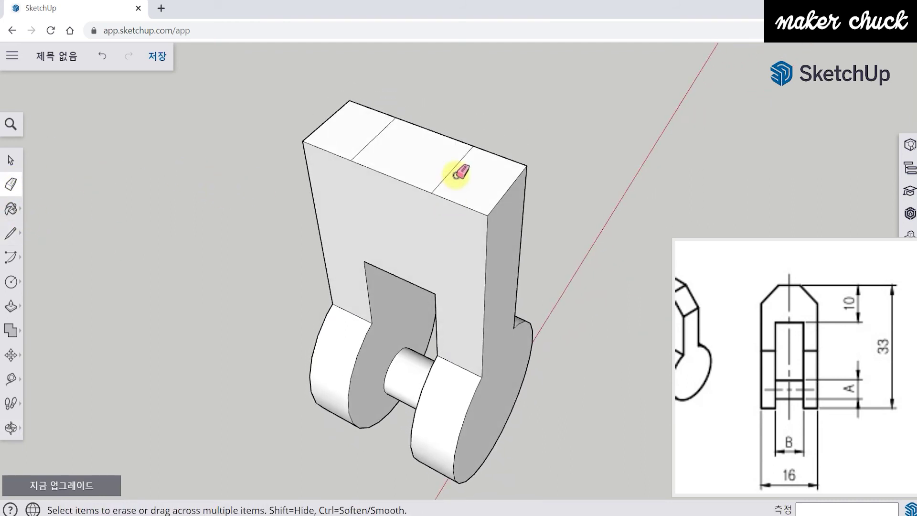
pyautogui.moveTo(450, 162); pyautogui.dragTo(381, 135)
pyautogui.moveTo(381, 135)
pyautogui.mouseDown(button='middle')
pyautogui.moveTo(491, 225)
pyautogui.moveTo(351, 134)
pyautogui.moveTo(503, 241)
pyautogui.moveTo(391, 233)
pyautogui.mouseUp(button='middle')
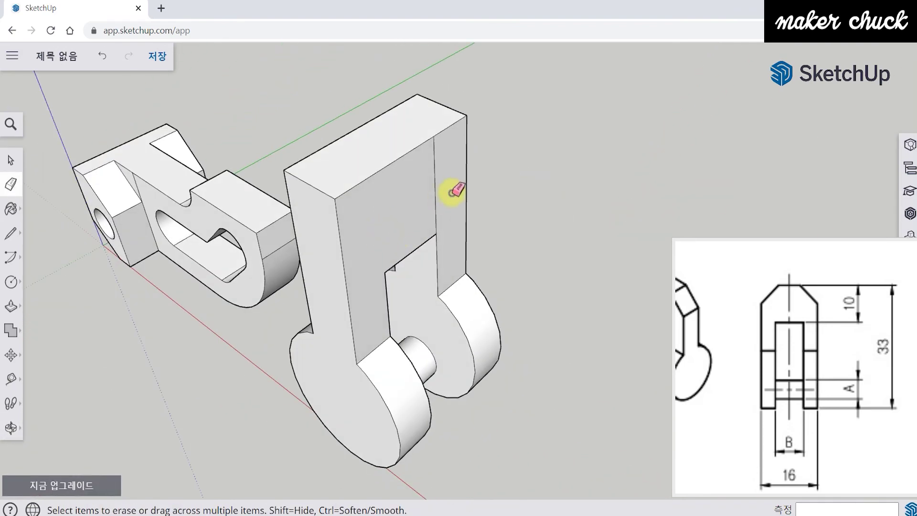
pyautogui.moveTo(436, 188)
pyautogui.mouseDown(button='middle')
pyautogui.moveTo(415, 130)
pyautogui.moveTo(426, 148)
pyautogui.moveTo(411, 305)
pyautogui.moveTo(390, 193)
pyautogui.moveTo(396, 162)
pyautogui.mouseUp(button='middle')
pyautogui.scroll(3, 396, 162)
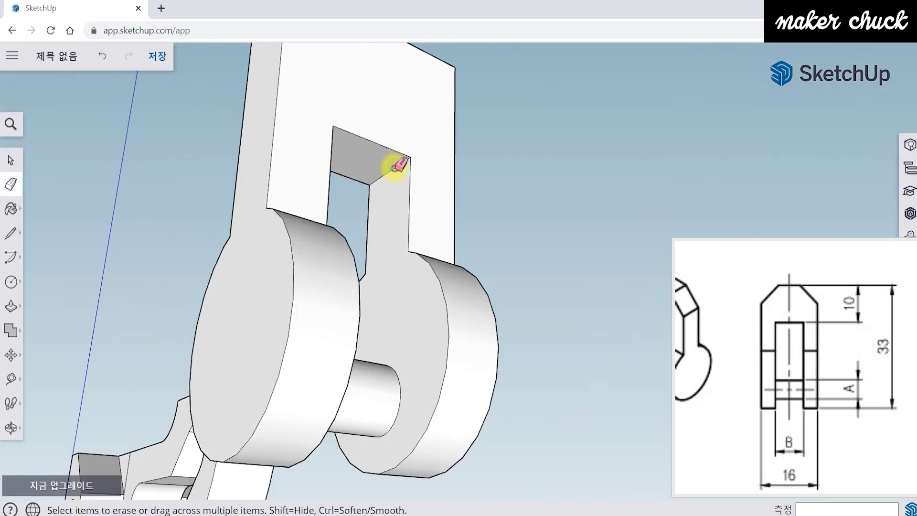
pyautogui.click(396, 164)
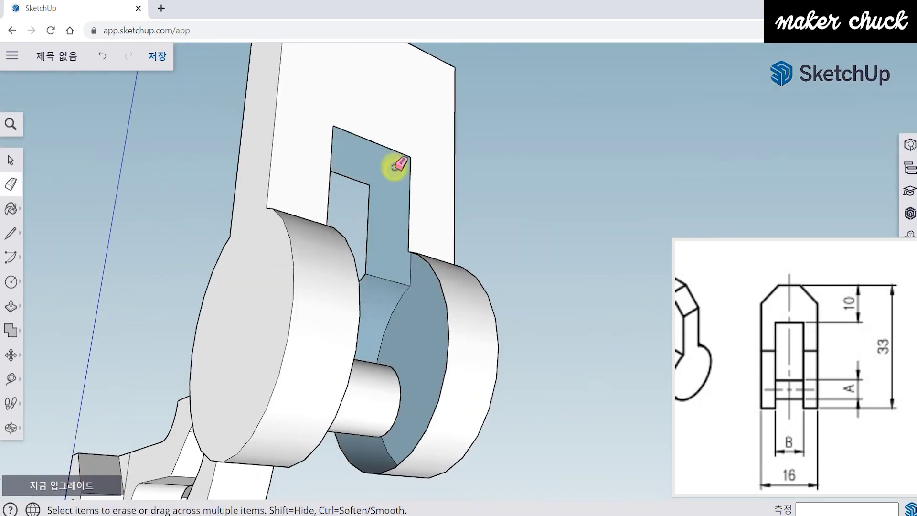
pyautogui.click(99, 57)
# - Place a guide 5 mm below the top edge on the link's bracket-side face
pyautogui.scroll(-3, 442, 196)
pyautogui.moveTo(442, 196); pyautogui.dragTo(517, 262, button='middle')
pyautogui.press('e')
pyautogui.scroll(-2, 530, 286)
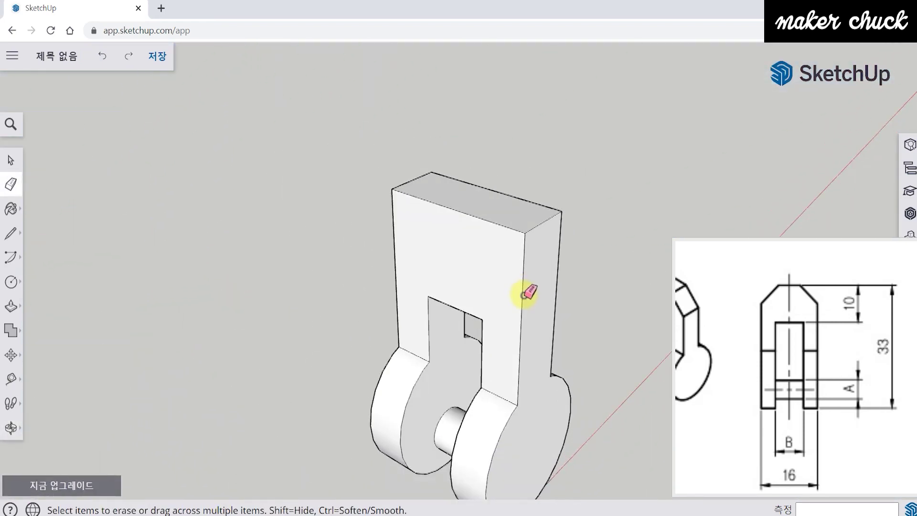
pyautogui.scroll(2, 528, 307)
pyautogui.moveTo(528, 307)
pyautogui.keyDown('shift'); pyautogui.mouseDown(button='middle')
pyautogui.moveTo(537, 304)
pyautogui.moveTo(521, 299)
pyautogui.mouseUp(button='middle'); pyautogui.keyUp('shift')
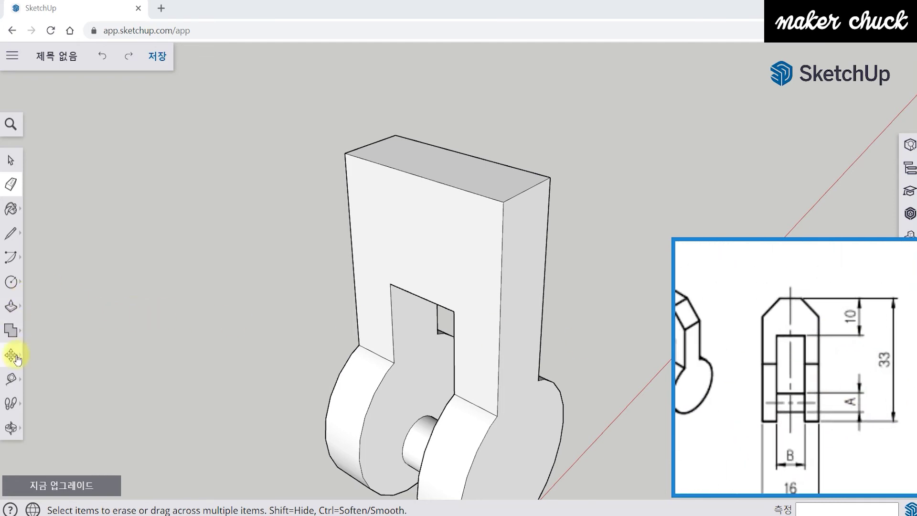
pyautogui.click(11, 378)
pyautogui.click(42, 319)
pyautogui.moveTo(363, 329); pyautogui.dragTo(403, 211, button='middle')
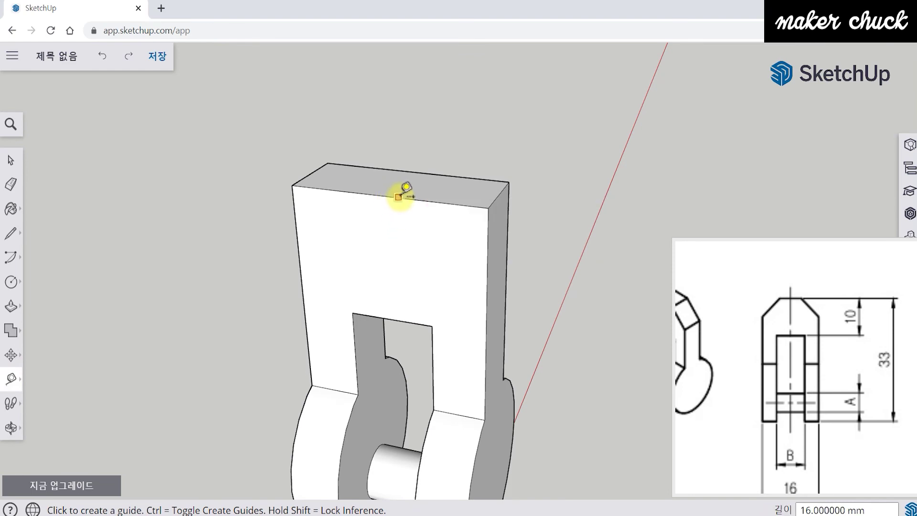
pyautogui.click(401, 197)
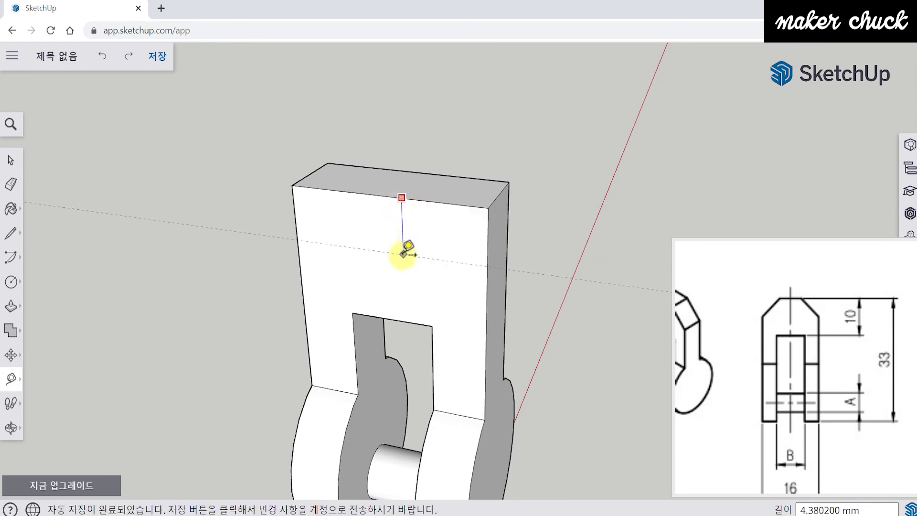
pyautogui.write('5')
pyautogui.press('Return')
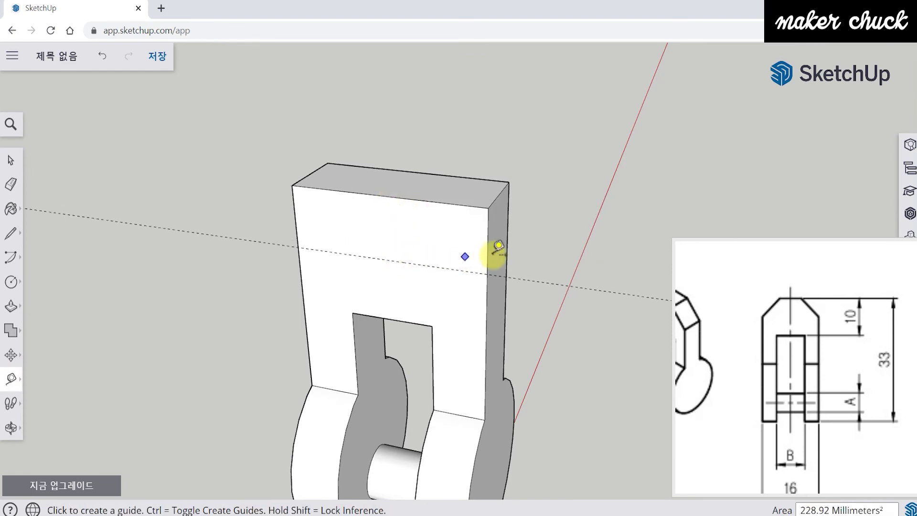
# - Place two upright guides on the same face, each 5 mm inward from one of its side edges
pyautogui.click(487, 250)
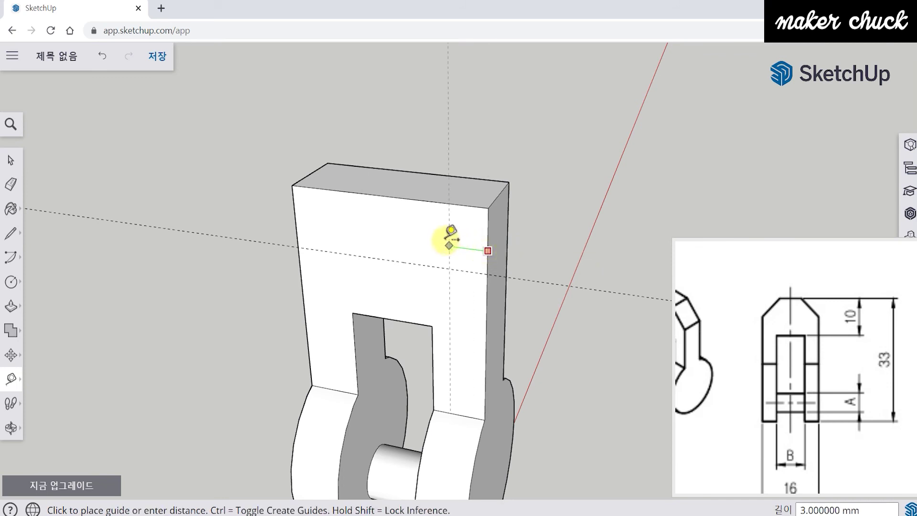
pyautogui.write('5')
pyautogui.press('Return')
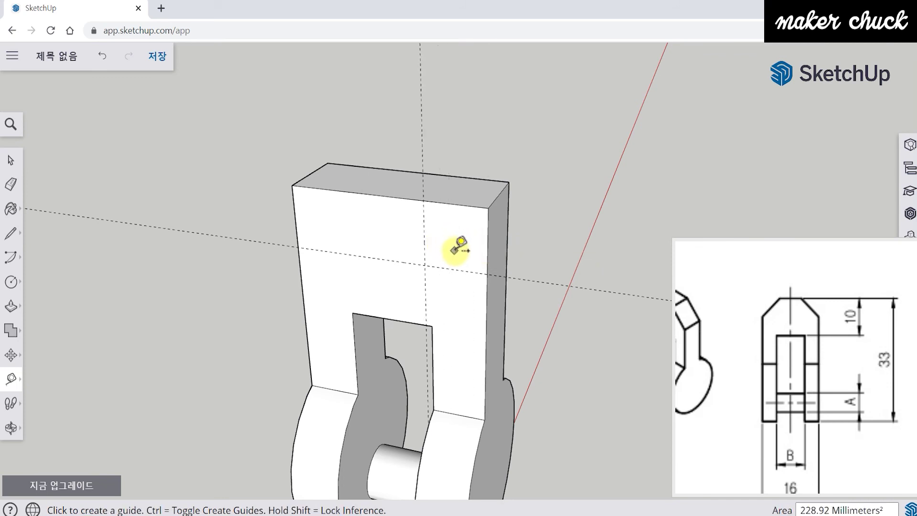
pyautogui.click(296, 224)
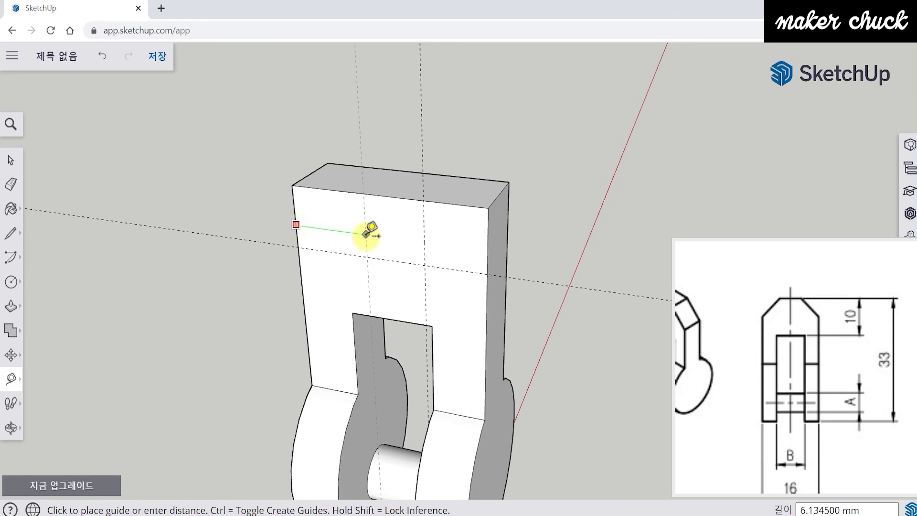
pyautogui.write('5')
pyautogui.press('Return')
# - Draw diagonal lines across both upper corners of the face, from the upright guides' top-edge intersections to the side edges at the lower guide
pyautogui.moveTo(466, 266); pyautogui.dragTo(474, 148, button='middle')
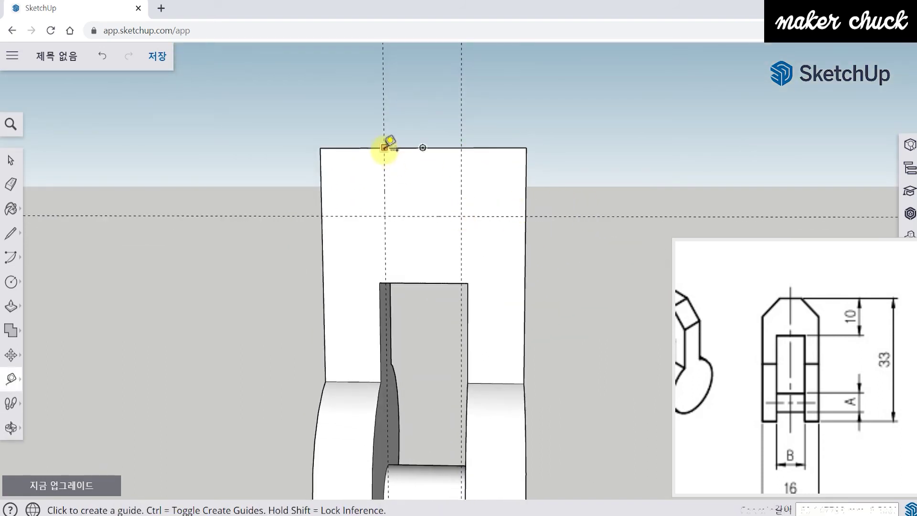
pyautogui.click(10, 237)
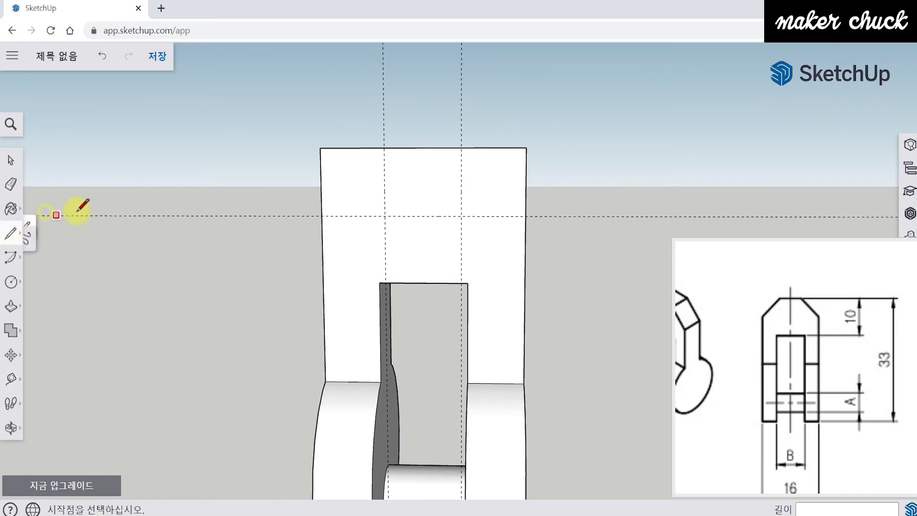
pyautogui.click(384, 148)
pyautogui.click(322, 215)
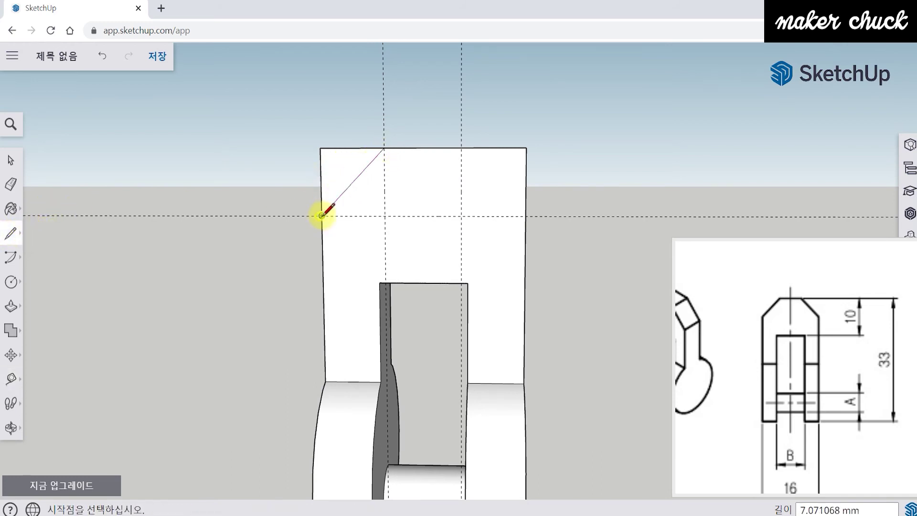
pyautogui.click(525, 216)
pyautogui.moveTo(471, 204); pyautogui.dragTo(325, 344, button='middle')
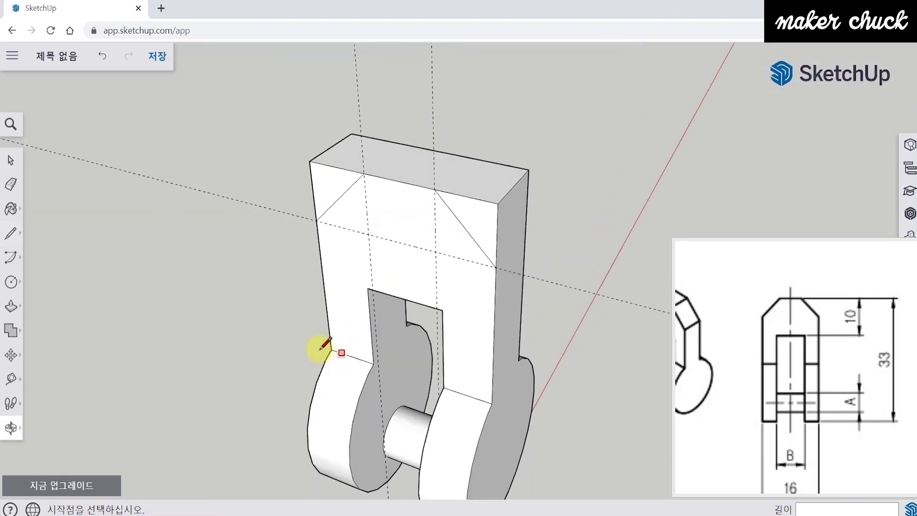
# - Push both upper corner triangles 6 mm through the link's thickness to cut the two chamfers
pyautogui.click(10, 305)
pyautogui.click(483, 219)
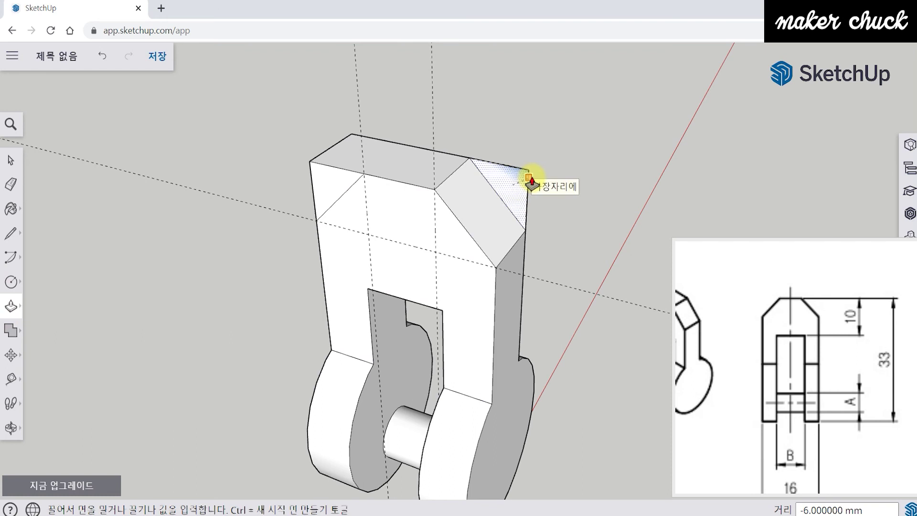
pyautogui.click(528, 178)
pyautogui.click(321, 174)
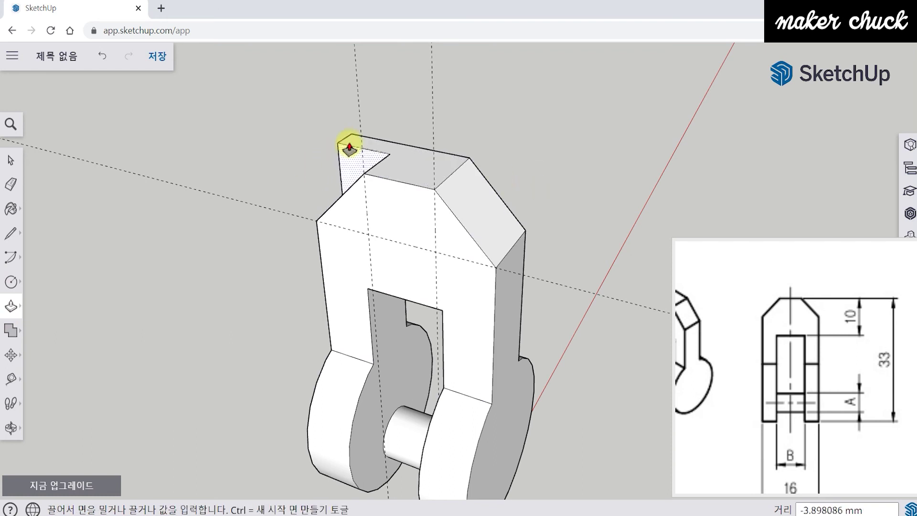
pyautogui.click(374, 139)
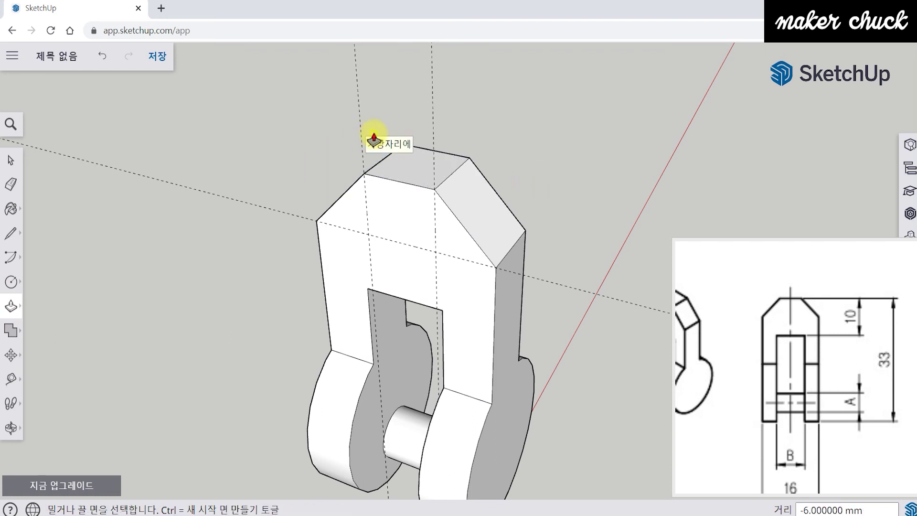
pyautogui.moveTo(467, 352); pyautogui.dragTo(193, 304, button='middle')
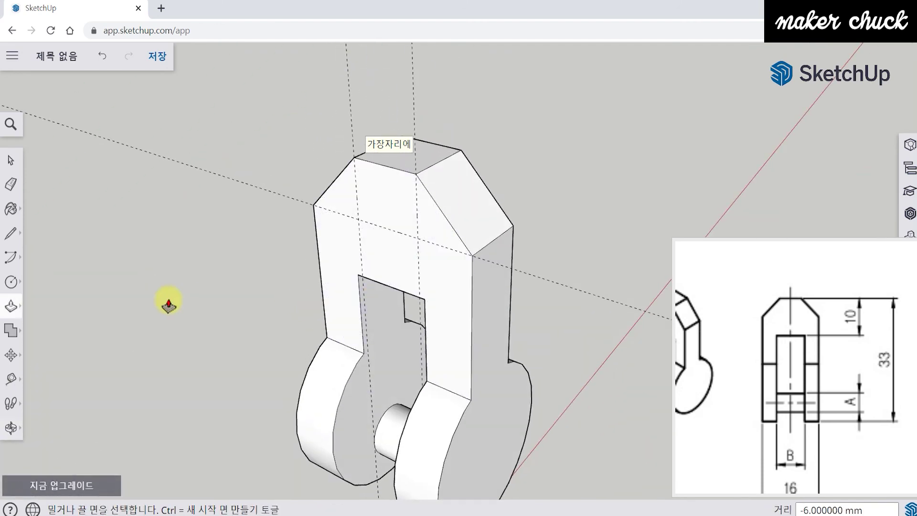
# - Erase the chamfer construction guides from the link
pyautogui.click(11, 183)
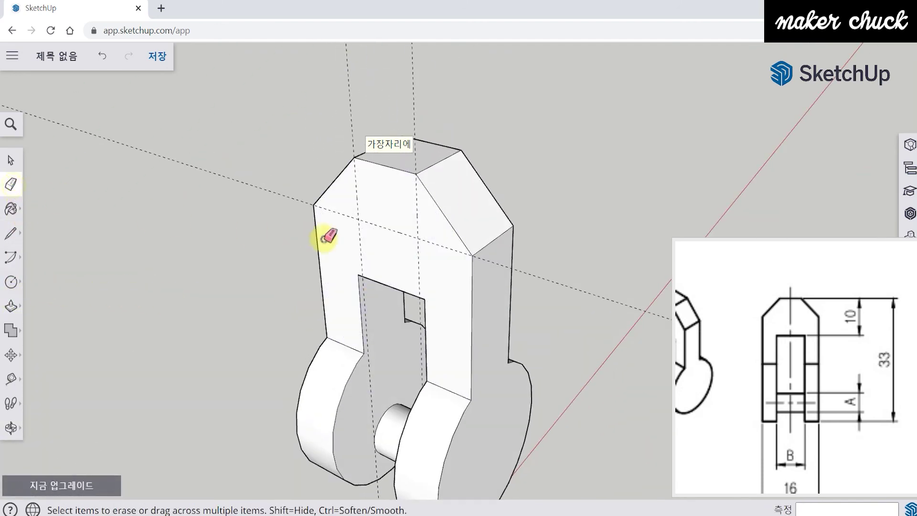
pyautogui.click(363, 221)
pyautogui.click(418, 239)
pyautogui.moveTo(418, 238)
pyautogui.mouseDown(button='middle')
pyautogui.moveTo(431, 323)
pyautogui.moveTo(351, 317)
pyautogui.mouseUp(button='middle')
pyautogui.press('space')
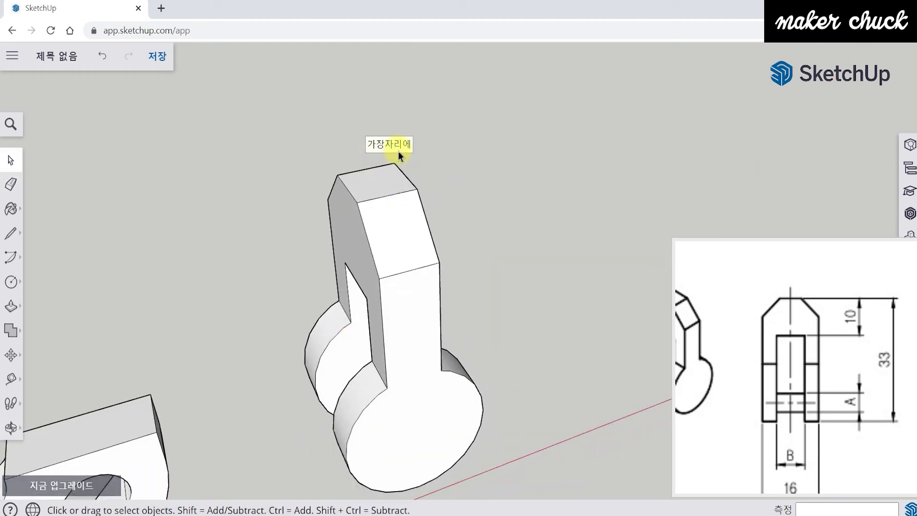
pyautogui.moveTo(420, 241); pyautogui.dragTo(493, 297, button='middle')
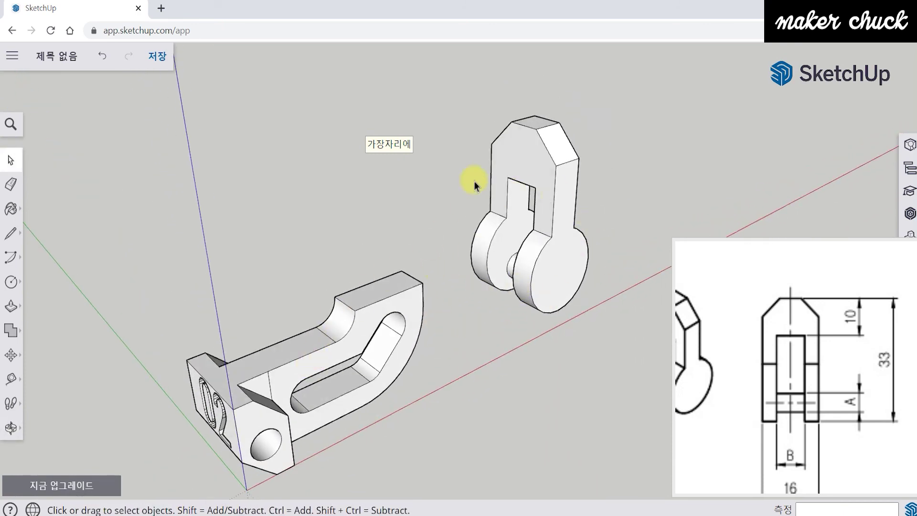
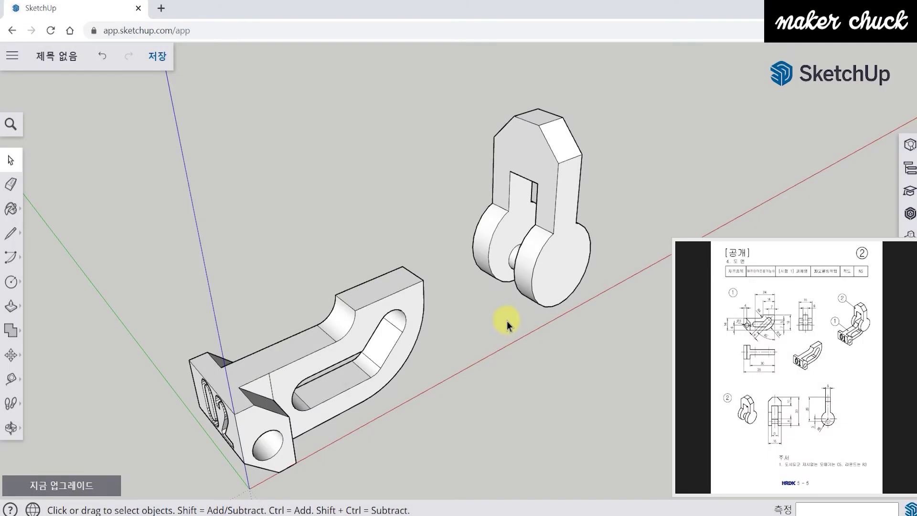
# - Select the whole slotted bracket with its connected geometry and make it a group
pyautogui.moveTo(486, 318)
pyautogui.mouseDown(button='middle')
pyautogui.moveTo(524, 307)
pyautogui.moveTo(563, 374)
pyautogui.moveTo(512, 244)
pyautogui.moveTo(470, 312)
pyautogui.mouseUp(button='middle')
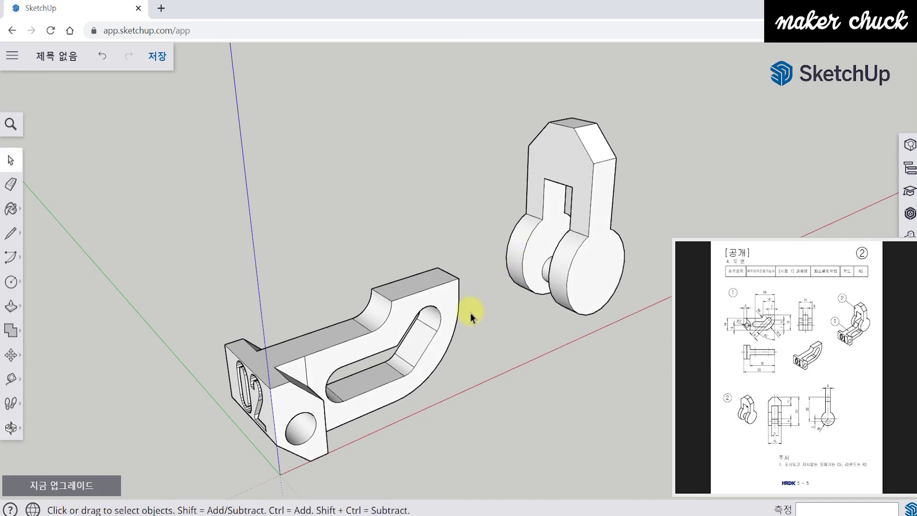
pyautogui.scroll(2, 449, 330)
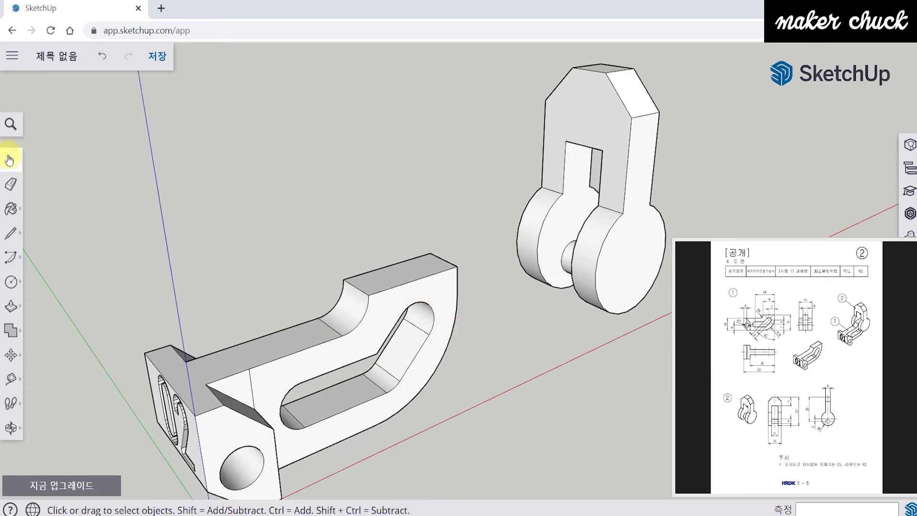
pyautogui.moveTo(220, 247); pyautogui.dragTo(314, 262, button='middle')
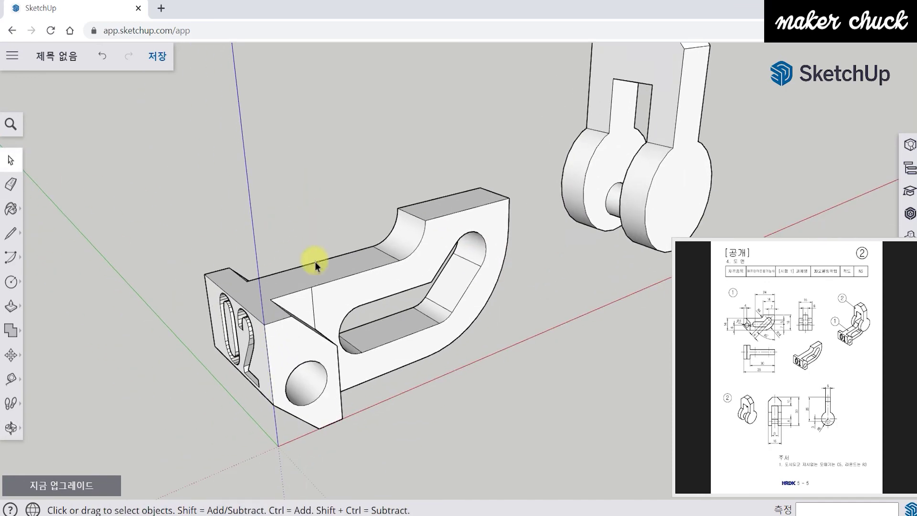
pyautogui.tripleClick(306, 296)
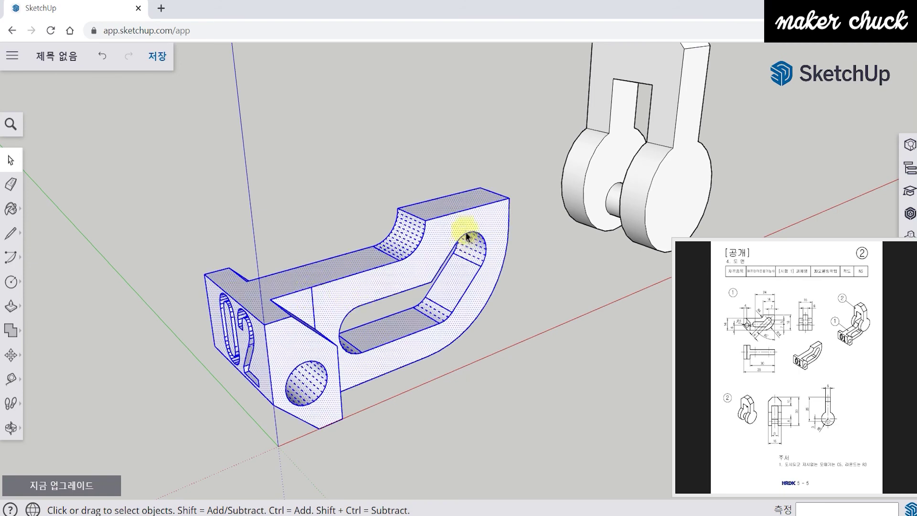
pyautogui.rightClick(315, 304)
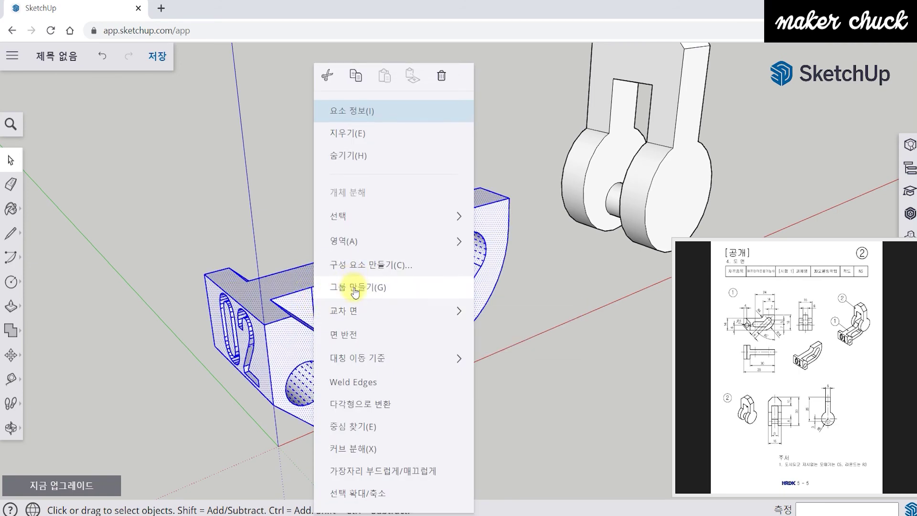
pyautogui.click(353, 287)
# - Select the entire forked link with its pin and make it a group
pyautogui.moveTo(398, 279); pyautogui.dragTo(499, 316, button='middle')
pyautogui.scroll(3, 495, 265)
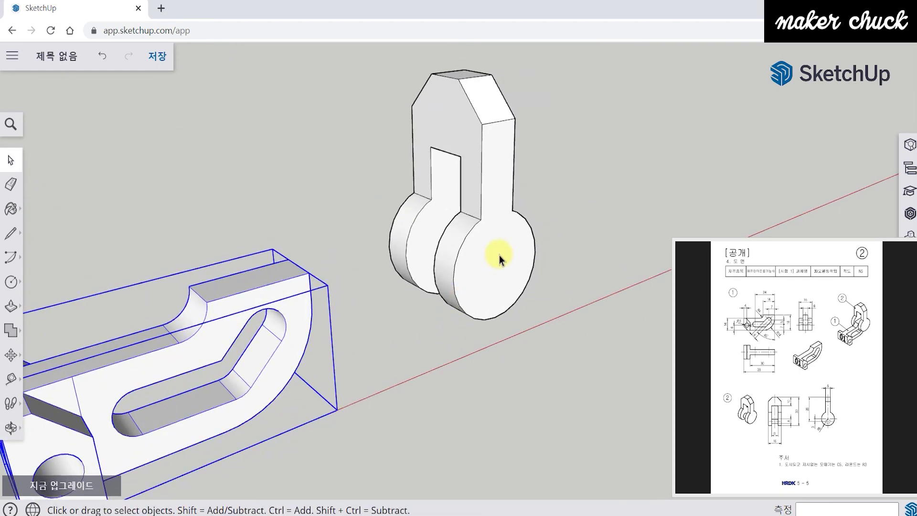
pyautogui.tripleClick(499, 256)
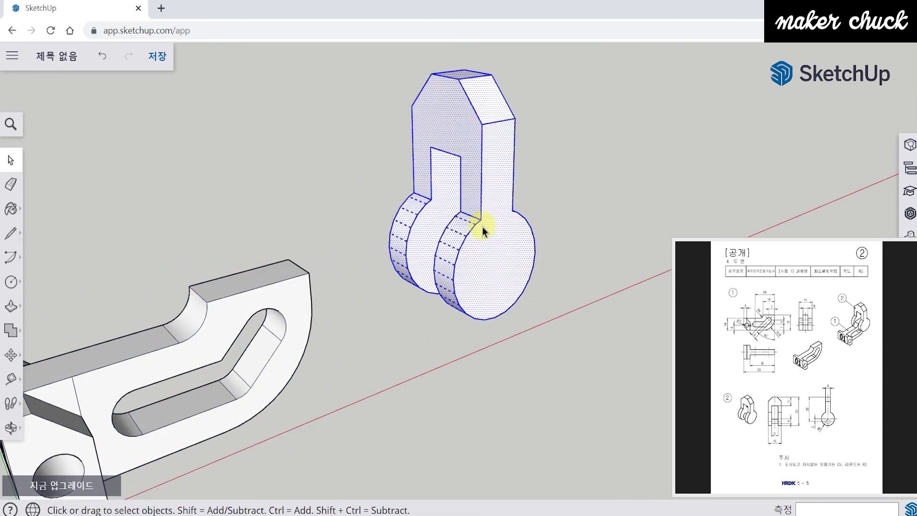
pyautogui.rightClick(483, 190)
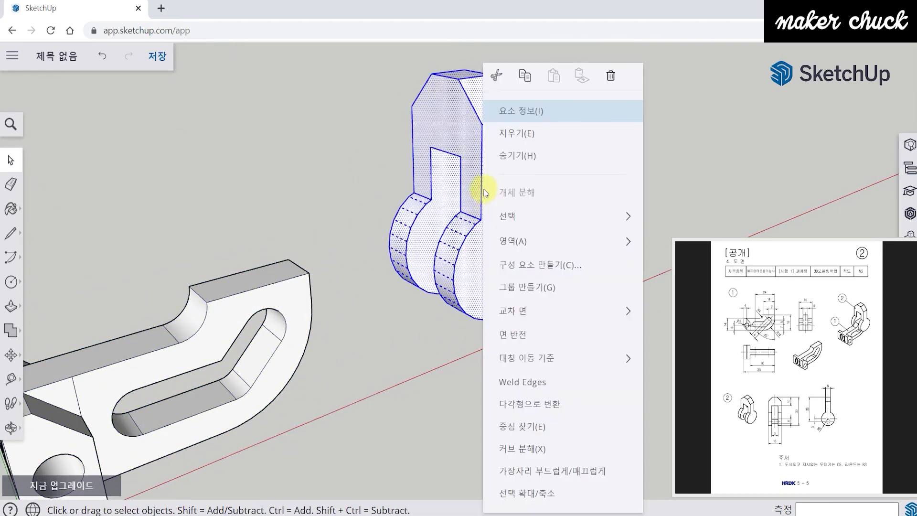
pyautogui.click(532, 288)
pyautogui.moveTo(546, 301); pyautogui.dragTo(606, 360, button='middle')
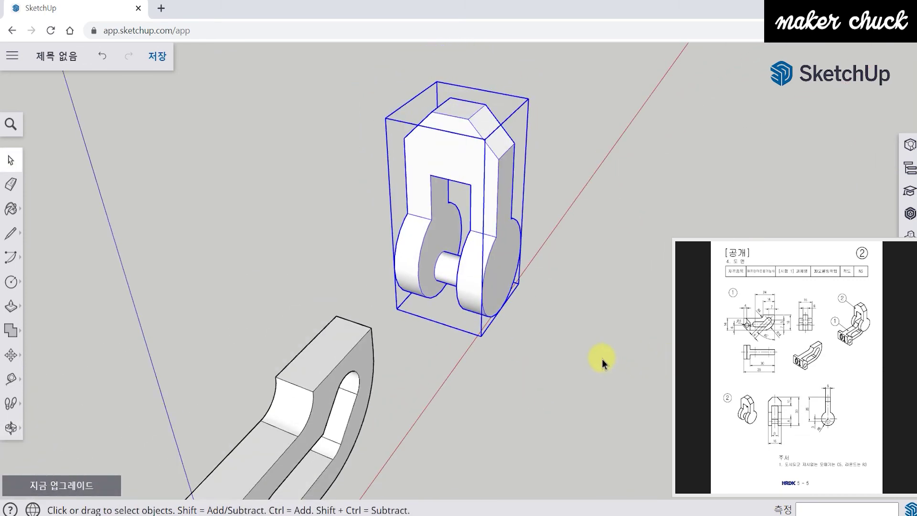
# - Hide the reference drawing and examine the link's pin and the bracket's slot from several angles
pyautogui.moveTo(352, 313); pyautogui.dragTo(516, 274, button='middle')
pyautogui.moveTo(772, 276)
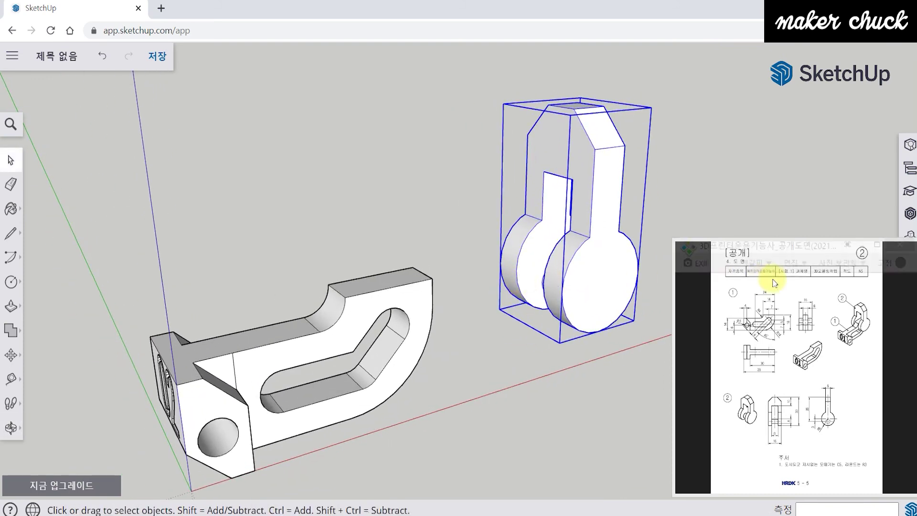
pyautogui.click(862, 247)
pyautogui.moveTo(549, 339)
pyautogui.mouseDown(button='middle')
pyautogui.moveTo(492, 303)
pyautogui.moveTo(604, 275)
pyautogui.mouseUp(button='middle')
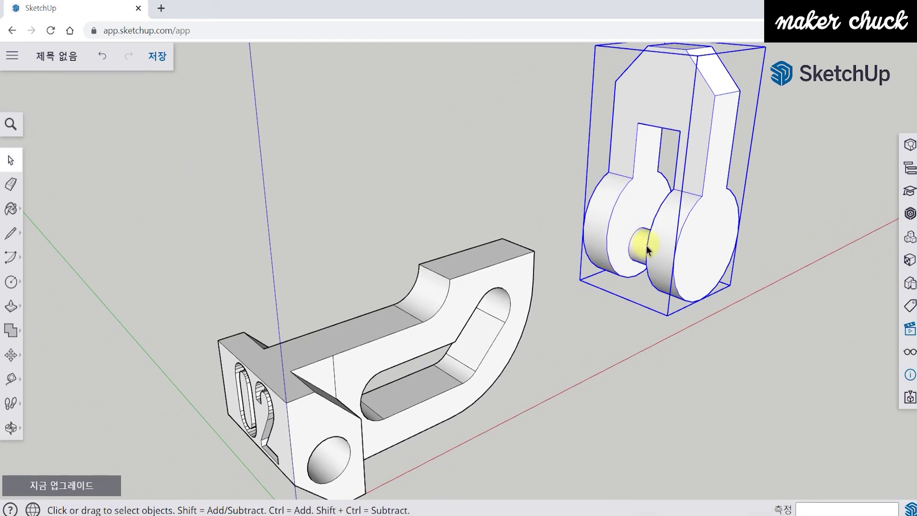
pyautogui.moveTo(503, 287); pyautogui.dragTo(439, 276, button='middle')
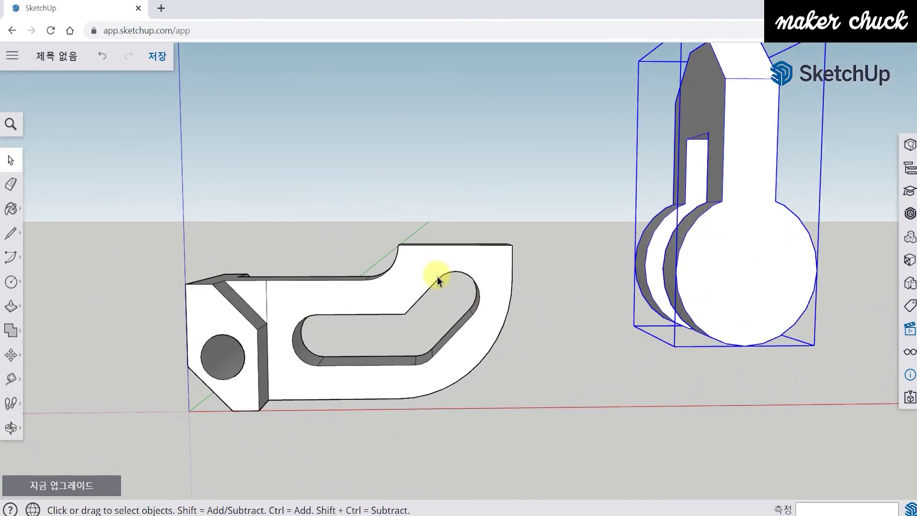
pyautogui.moveTo(484, 302); pyautogui.dragTo(649, 239, button='middle')
pyautogui.moveTo(510, 310); pyautogui.dragTo(450, 292, button='middle')
pyautogui.moveTo(630, 232); pyautogui.dragTo(711, 288, button='middle')
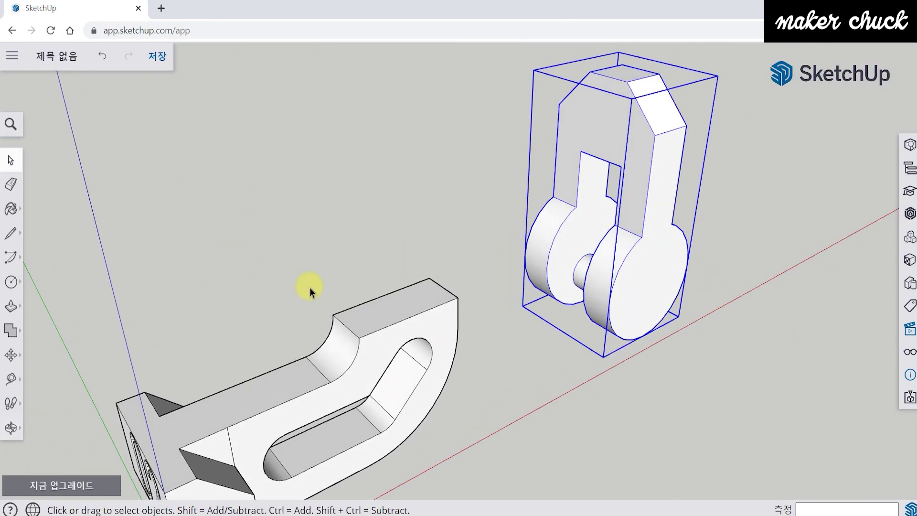
# - Move the forked link freehand about 9.7 mm farther away from the bracket
pyautogui.click(17, 356)
pyautogui.click(658, 264)
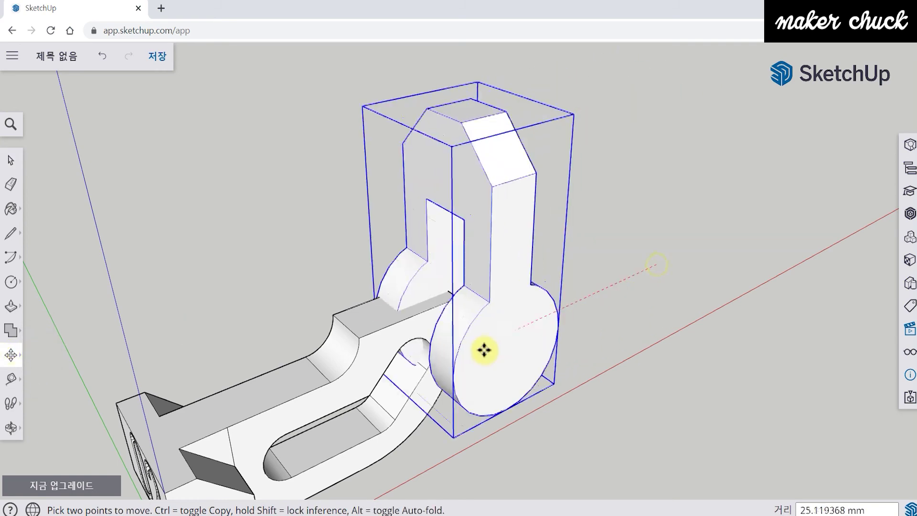
pyautogui.click(700, 307)
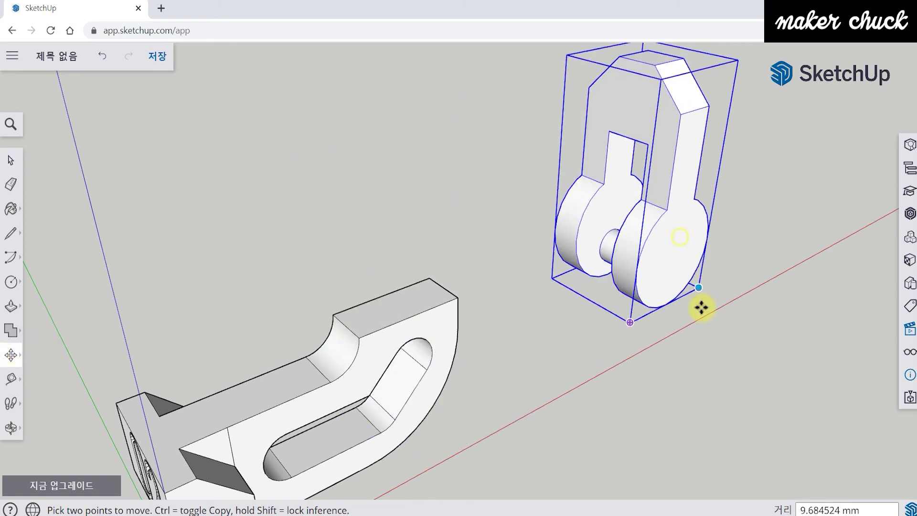
pyautogui.moveTo(700, 307); pyautogui.dragTo(620, 306, button='middle')
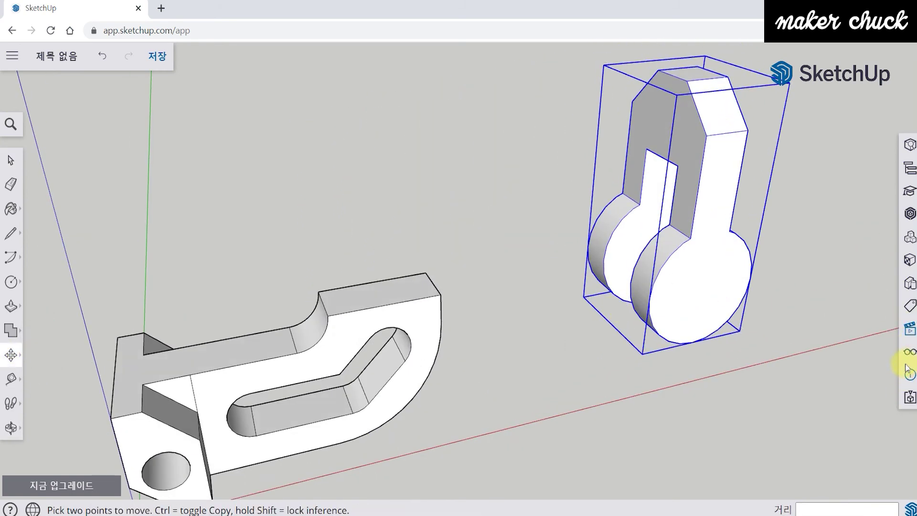
# - Apply the X-ray display style (X선) from the default styles so hidden geometry shows through both parts
pyautogui.click(910, 284)
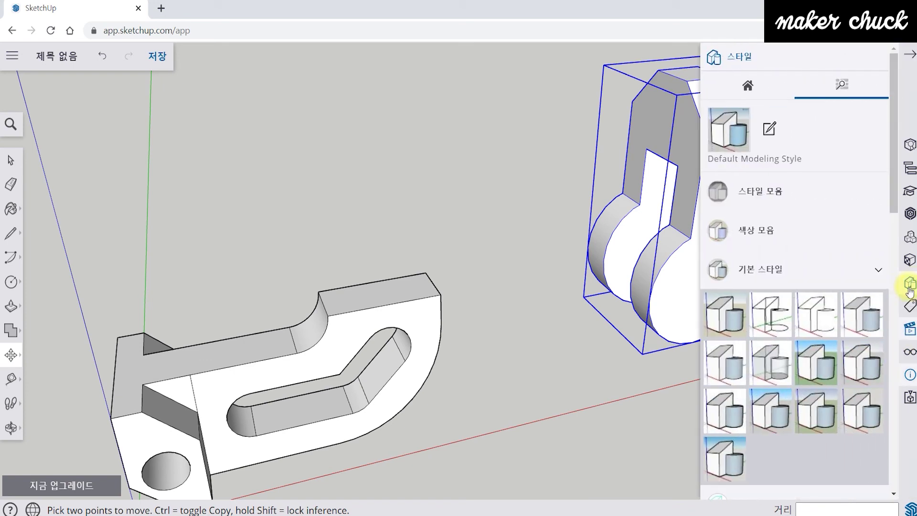
pyautogui.click(770, 271)
pyautogui.click(773, 276)
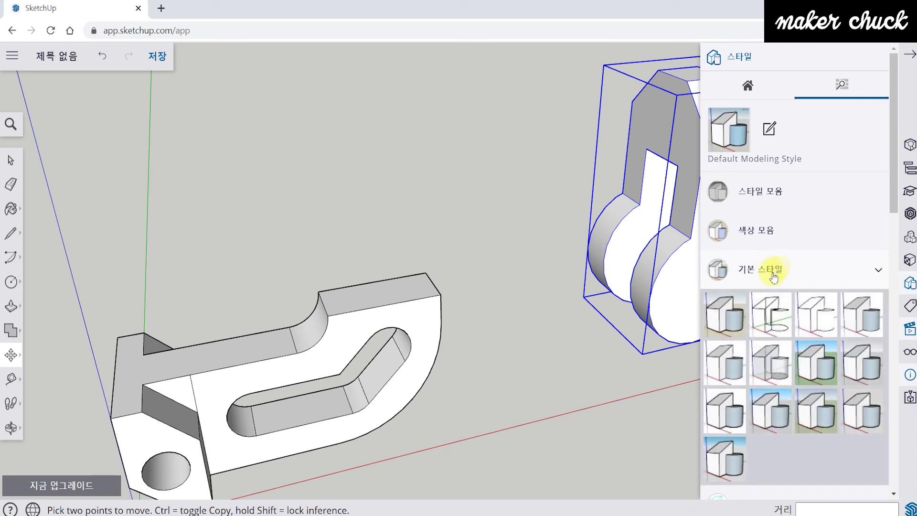
pyautogui.click(777, 370)
pyautogui.moveTo(620, 344); pyautogui.dragTo(606, 284, button='middle')
pyautogui.press('m')
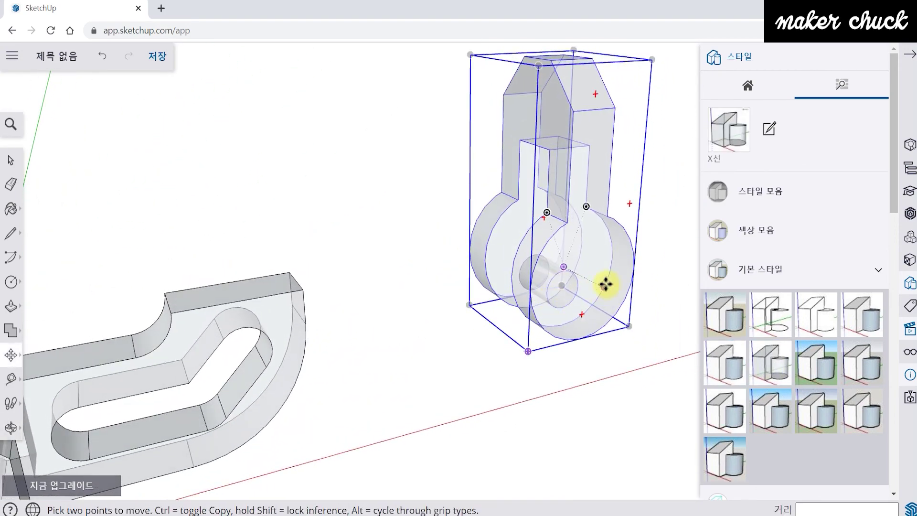
# - Draw a guide line on the link's pin from the edge of its end circle to the circle's centre
pyautogui.scroll(5, 606, 284)
pyautogui.scroll(-1, 335, 289)
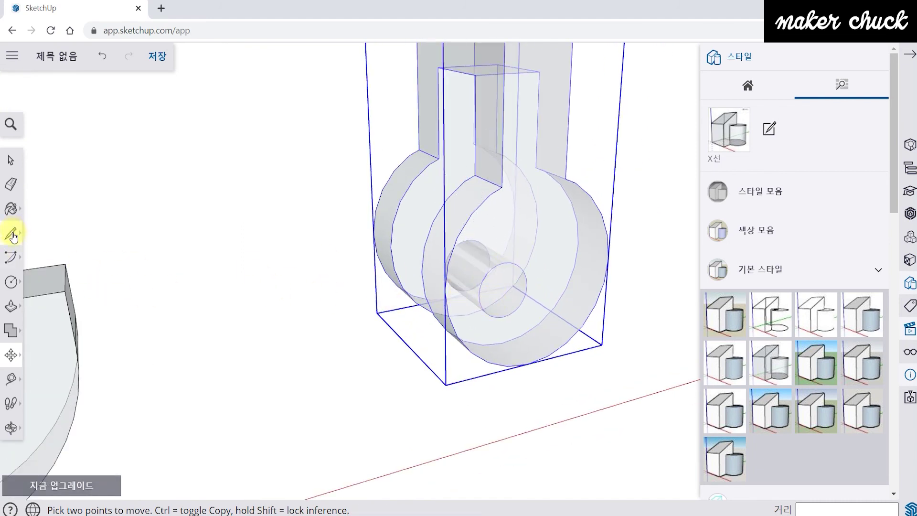
pyautogui.click(11, 234)
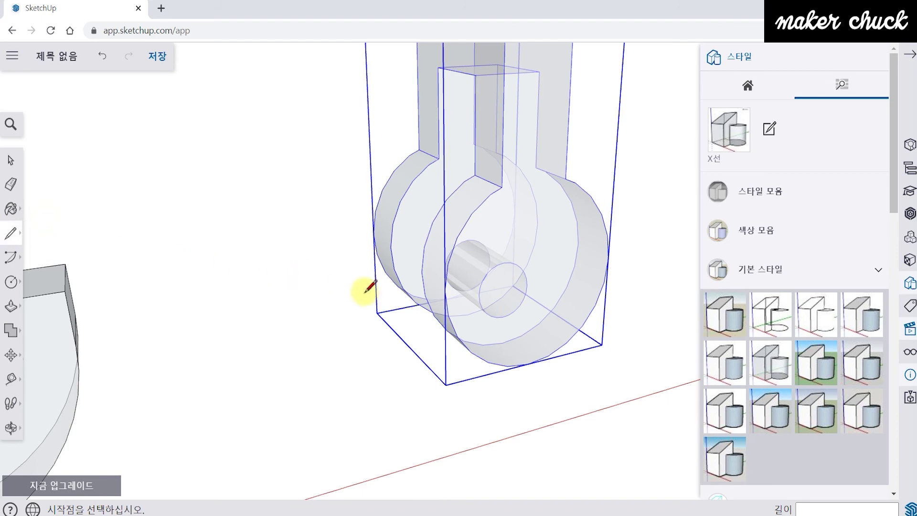
pyautogui.scroll(3, 528, 289)
pyautogui.scroll(2, 527, 291)
pyautogui.scroll(2, 531, 264)
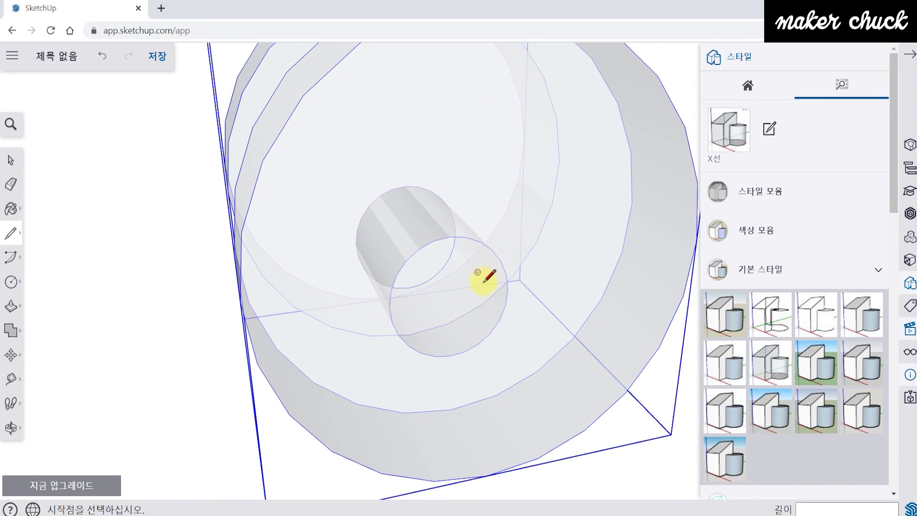
pyautogui.click(501, 261)
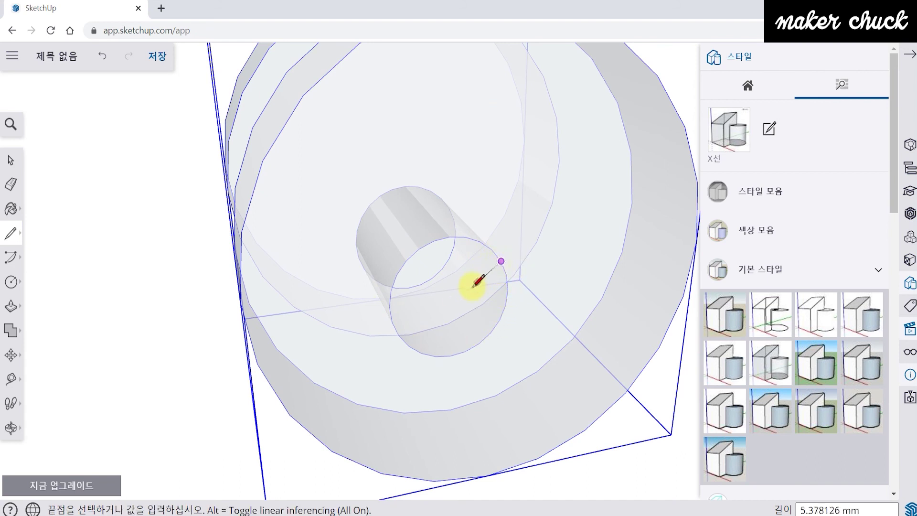
pyautogui.click(450, 298)
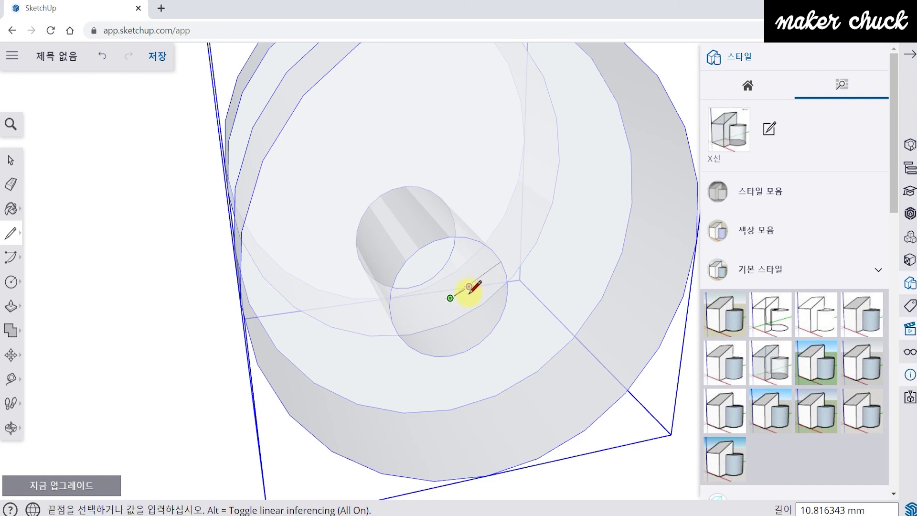
pyautogui.press('space')
# - Draw a guide line on the bracket from the rounded upper end of the slot to that arc's centre
pyautogui.moveTo(371, 323); pyautogui.dragTo(535, 282, button='middle')
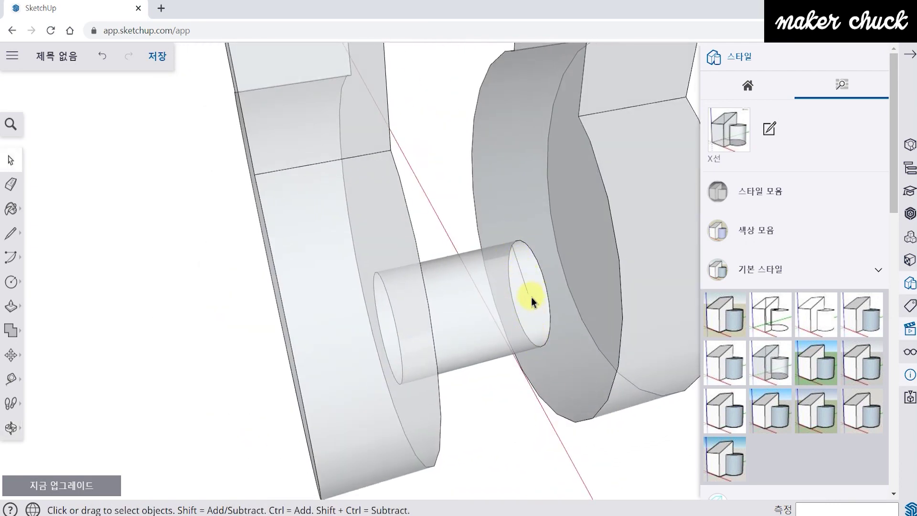
pyautogui.moveTo(558, 325); pyautogui.dragTo(223, 368, button='middle')
pyautogui.scroll(-5, 348, 317)
pyautogui.scroll(10, 293, 317)
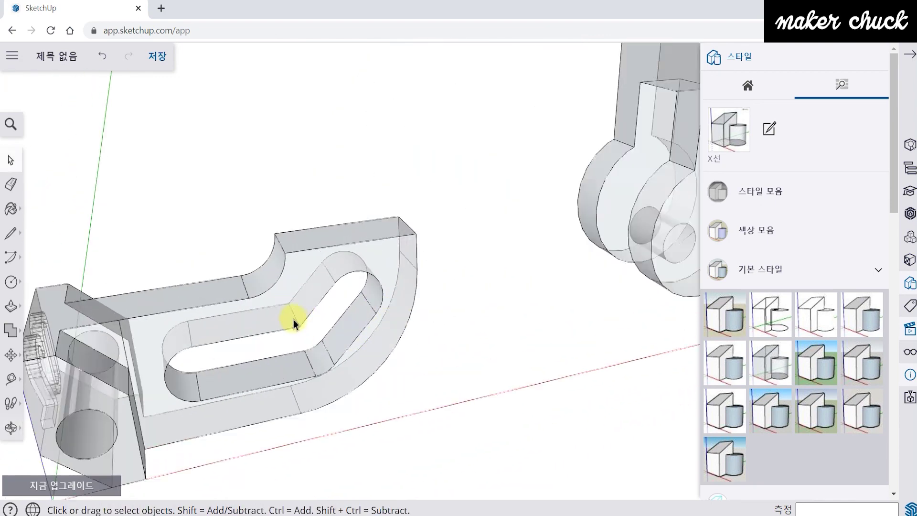
pyautogui.scroll(-2, 286, 325)
pyautogui.click(10, 233)
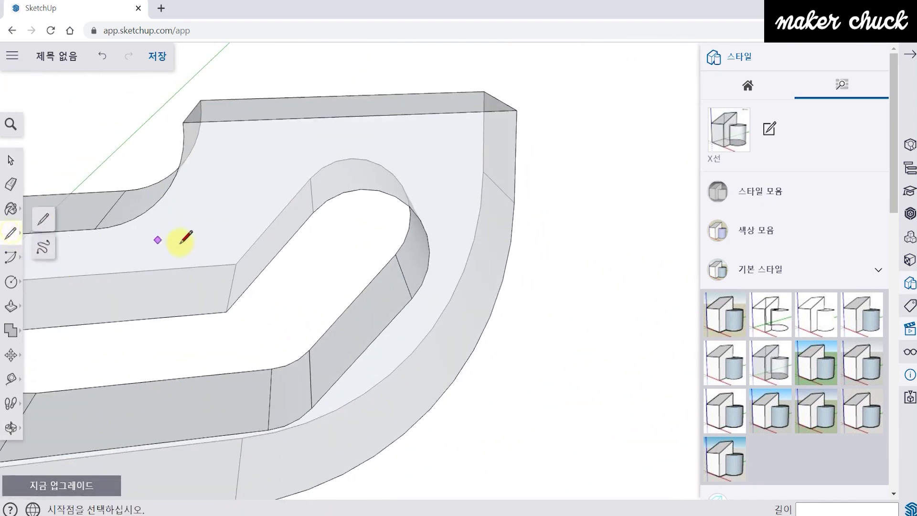
pyautogui.click(43, 219)
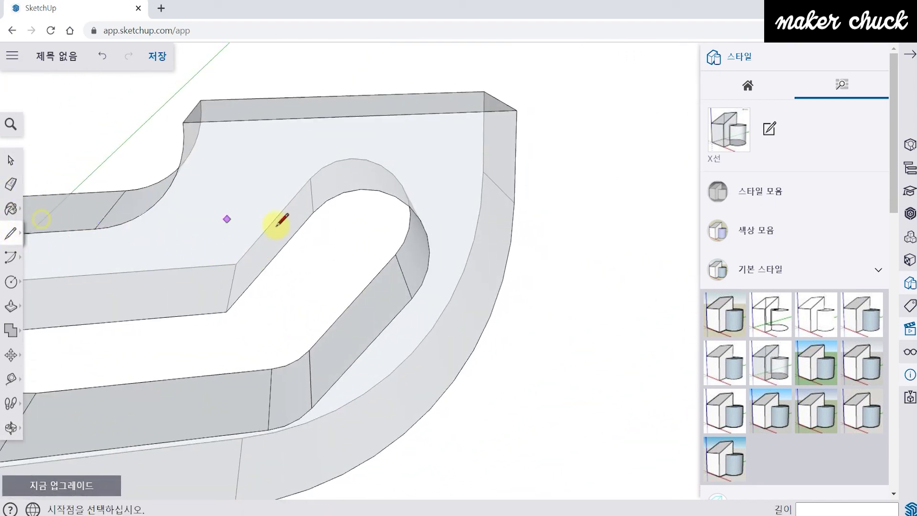
pyautogui.click(430, 251)
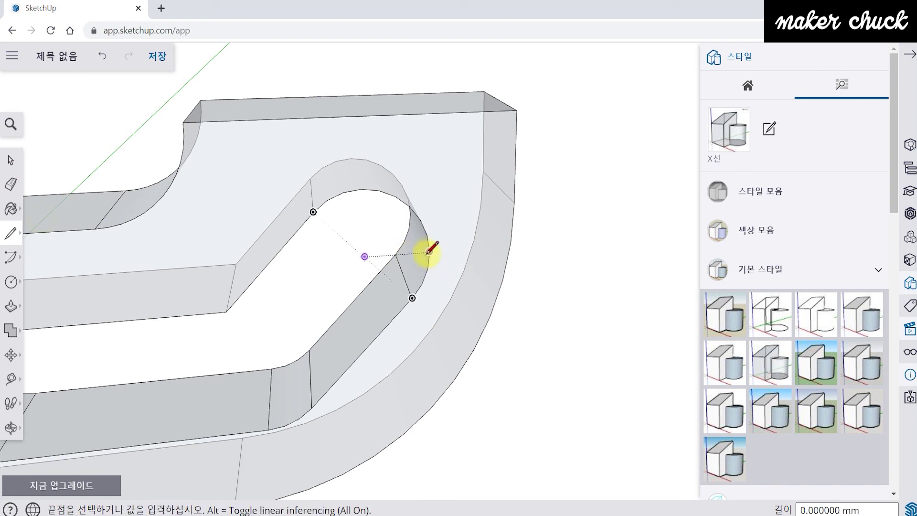
pyautogui.click(364, 256)
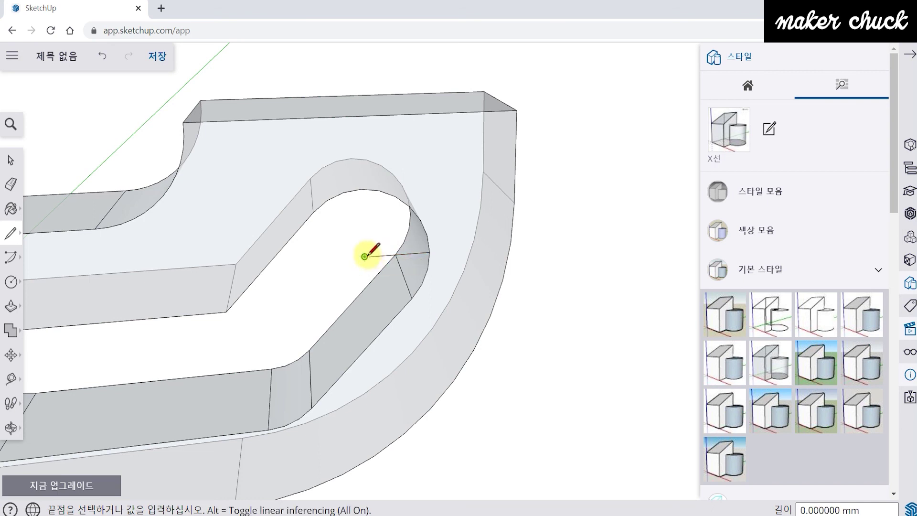
pyautogui.press('space')
# - Move the forked link and its guide line by the pin's centre endpoint onto the centre endpoint of the slot's upper end
pyautogui.scroll(-5, 348, 293)
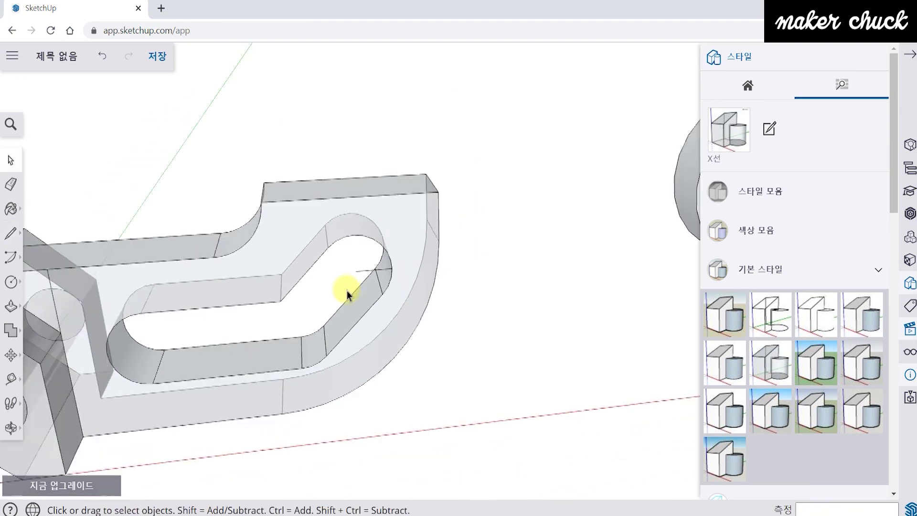
pyautogui.moveTo(449, 278); pyautogui.dragTo(604, 243, button='middle')
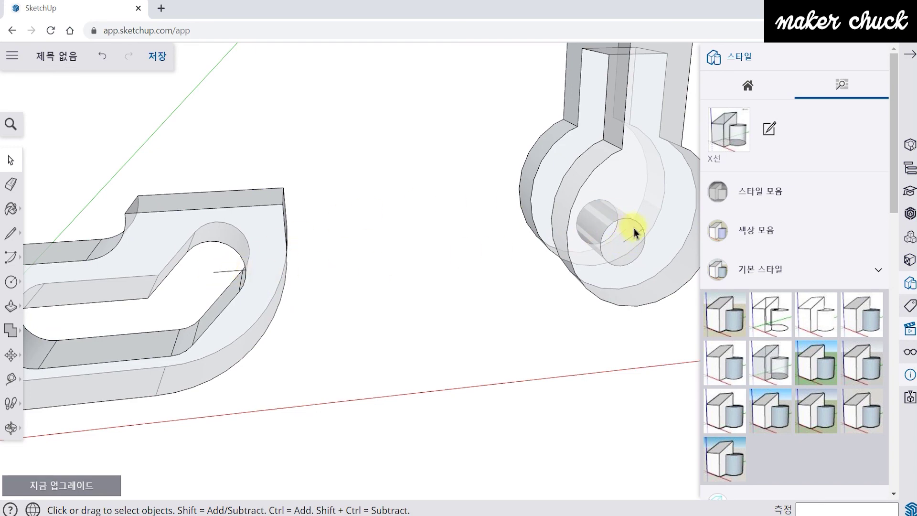
pyautogui.scroll(-3, 407, 311)
pyautogui.moveTo(492, 311); pyautogui.dragTo(542, 334, button='middle')
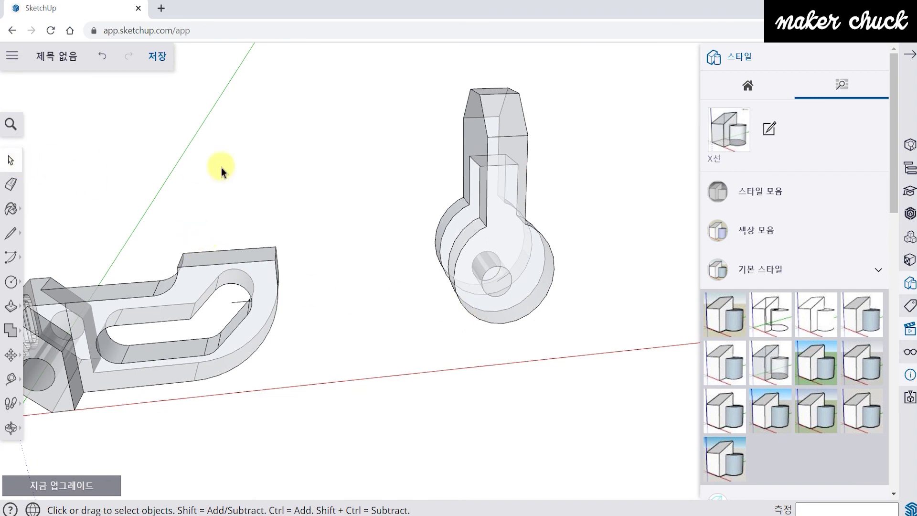
pyautogui.moveTo(626, 59); pyautogui.dragTo(418, 305)
pyautogui.moveTo(383, 387); pyautogui.dragTo(379, 394)
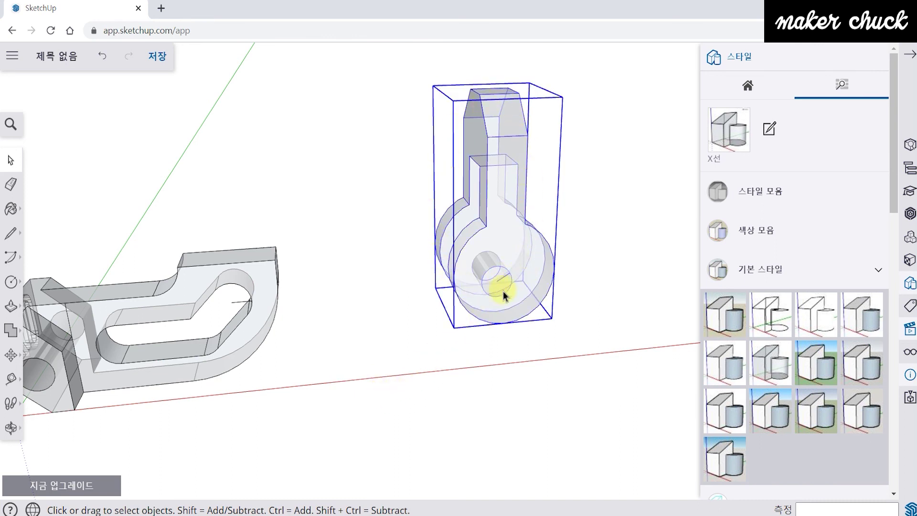
pyautogui.scroll(3, 516, 298)
pyautogui.scroll(-2, 504, 291)
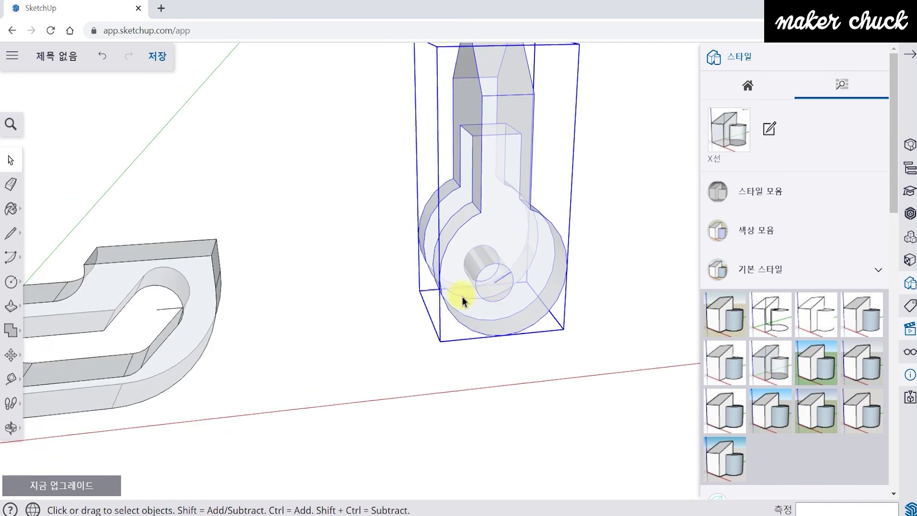
pyautogui.click(9, 355)
pyautogui.scroll(3, 482, 285)
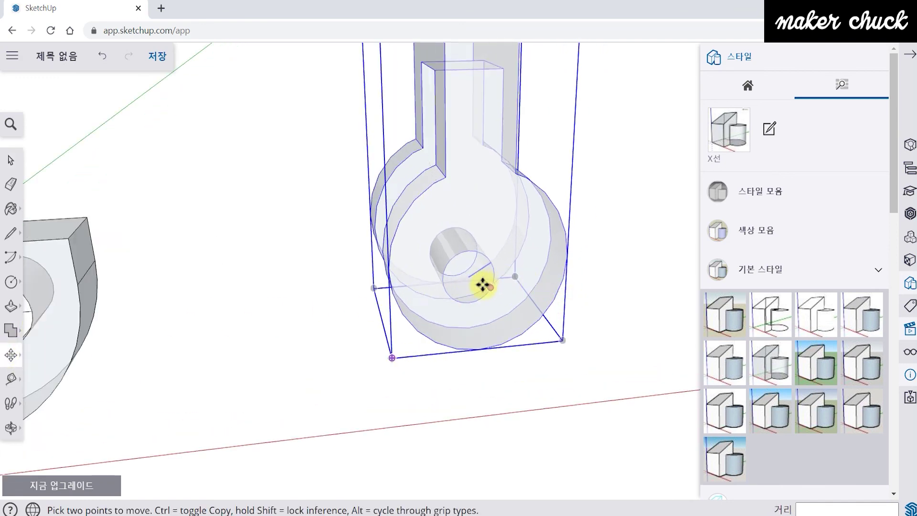
pyautogui.scroll(3, 482, 285)
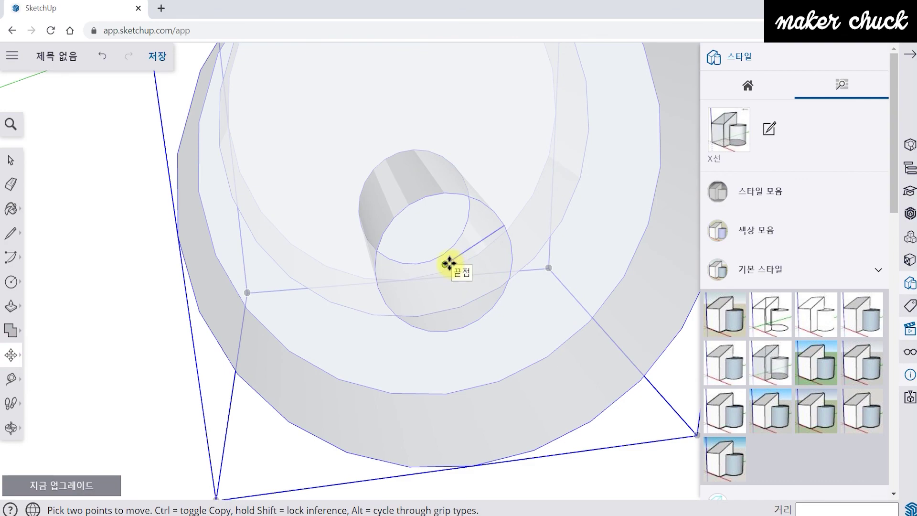
pyautogui.scroll(-10, 449, 263)
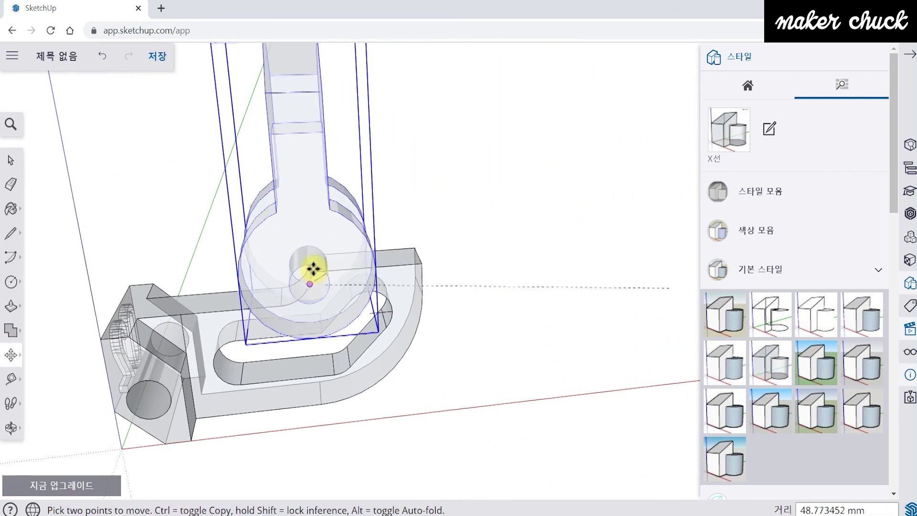
pyautogui.scroll(10, 321, 269)
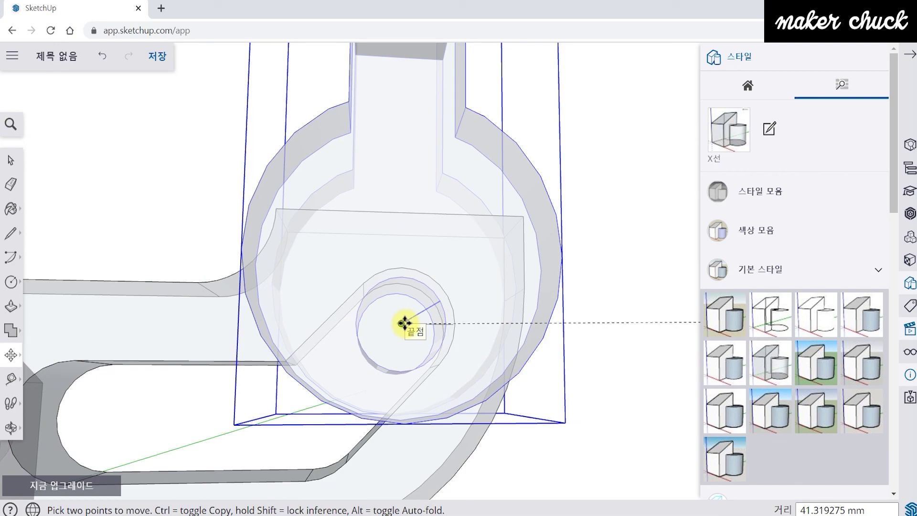
# - Deselect the link and examine from several angles how its pin sits inside the bracket's slot
pyautogui.moveTo(570, 260); pyautogui.dragTo(483, 352, button='middle')
pyautogui.scroll(2, 484, 351)
pyautogui.scroll(-3, 430, 317)
pyautogui.moveTo(431, 337)
pyautogui.mouseDown(button='middle')
pyautogui.moveTo(430, 317)
pyautogui.moveTo(452, 338)
pyautogui.moveTo(286, 267)
pyautogui.mouseUp(button='middle')
pyautogui.scroll(1, 441, 318)
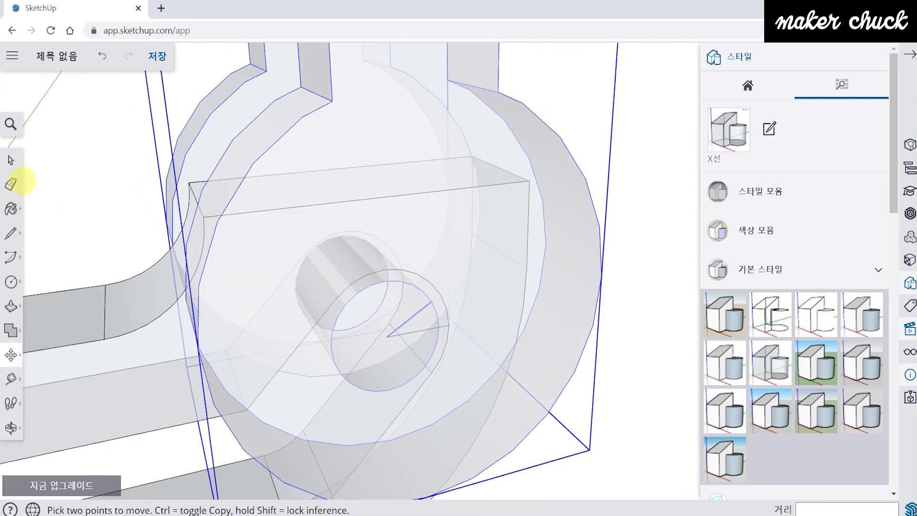
pyautogui.click(10, 162)
pyautogui.click(127, 237)
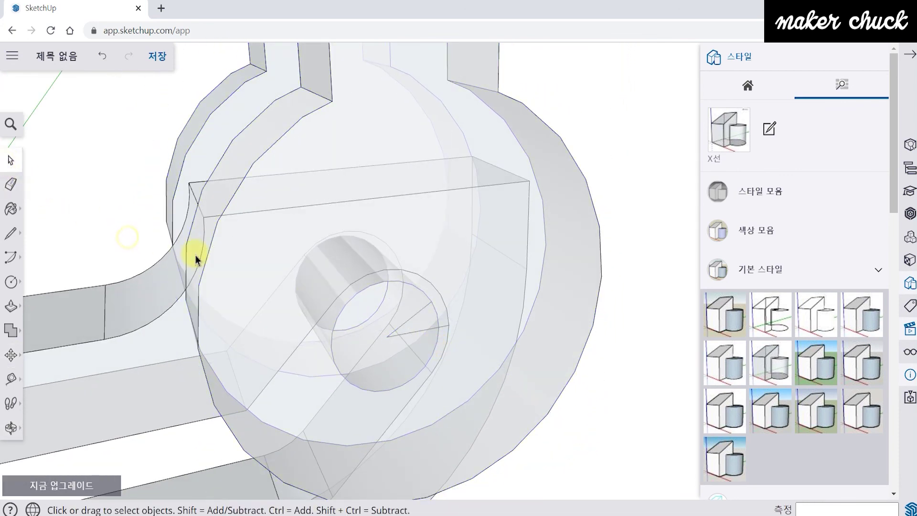
pyautogui.scroll(-2, 544, 380)
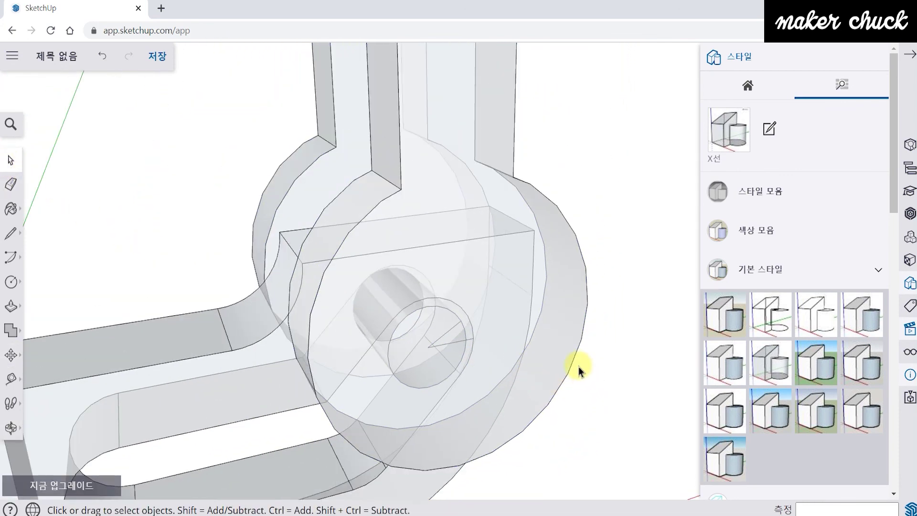
pyautogui.scroll(-2, 576, 366)
pyautogui.moveTo(575, 366); pyautogui.dragTo(463, 297, button='middle')
pyautogui.scroll(3, 457, 367)
pyautogui.scroll(2, 539, 327)
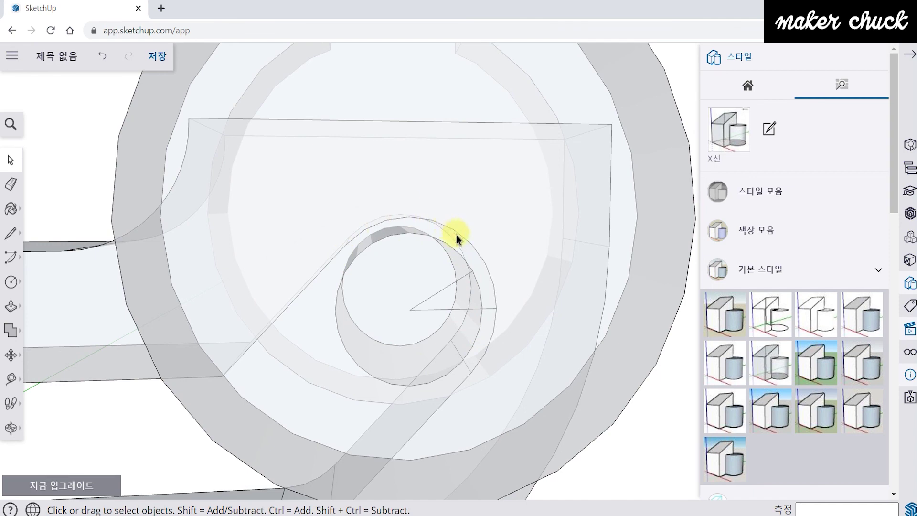
pyautogui.moveTo(456, 271); pyautogui.dragTo(562, 385, button='middle')
pyautogui.scroll(1, 486, 359)
# - Switch the display back to solid faces with the 3D printing style (3D 인쇄 스타일)
pyautogui.scroll(-5, 486, 359)
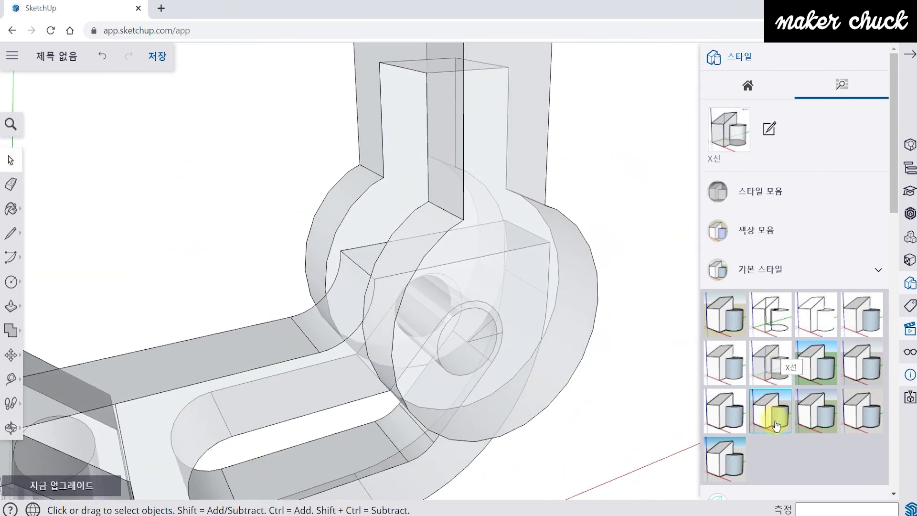
pyautogui.click(726, 456)
pyautogui.scroll(3, 516, 399)
pyautogui.scroll(-6, 516, 401)
pyautogui.moveTo(516, 403); pyautogui.dragTo(523, 350, button='middle')
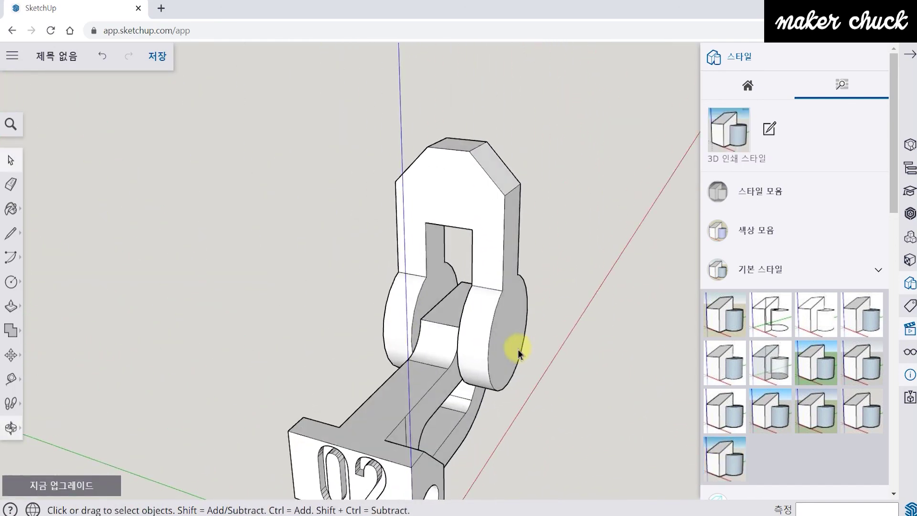
# - Close the style settings and examine the gaps between the link's fork arms and the bracket from several angles
pyautogui.scroll(3, 477, 393)
pyautogui.moveTo(477, 393); pyautogui.dragTo(471, 302, button='middle')
pyautogui.scroll(6, 446, 375)
pyautogui.scroll(-6, 446, 352)
pyautogui.moveTo(447, 343); pyautogui.dragTo(489, 369, button='middle')
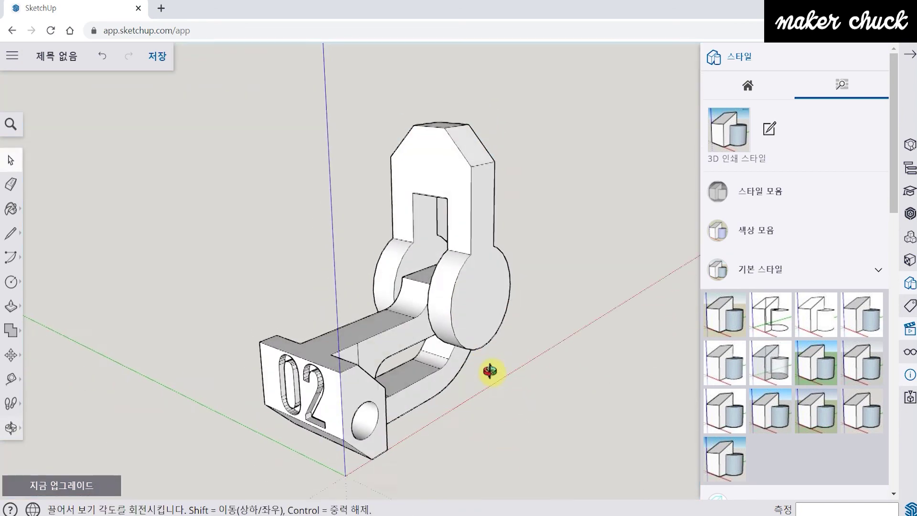
pyautogui.click(910, 56)
pyautogui.moveTo(483, 277); pyautogui.dragTo(569, 311, button='middle')
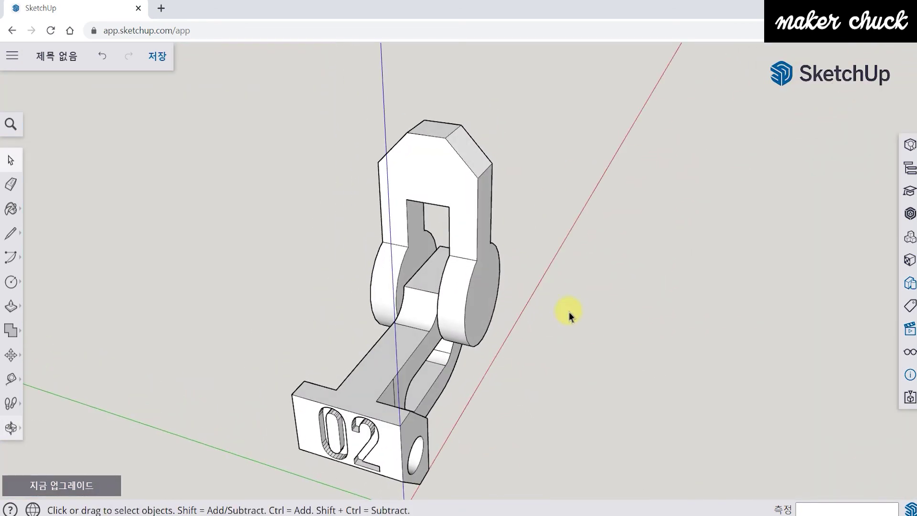
pyautogui.scroll(5, 420, 232)
pyautogui.moveTo(434, 256); pyautogui.dragTo(549, 290, button='middle')
pyautogui.scroll(2, 485, 311)
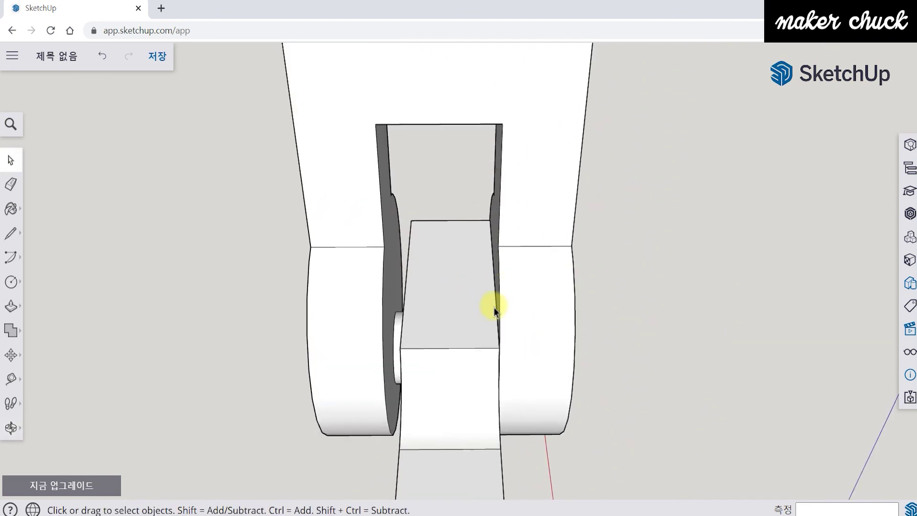
# - Move the forked link a distance of 0.5 along the green axis to centre its fork arms around the bracket
pyautogui.moveTo(495, 305); pyautogui.dragTo(459, 305, button='middle')
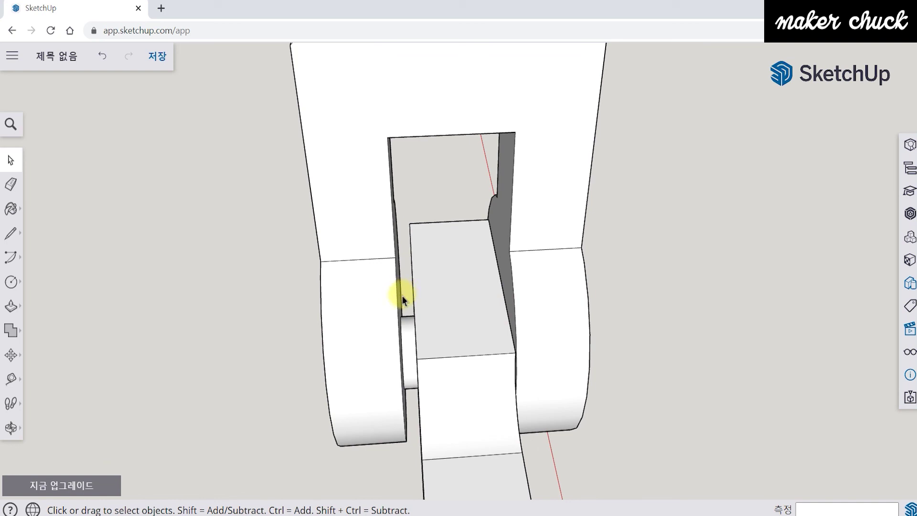
pyautogui.moveTo(457, 308); pyautogui.dragTo(487, 297, button='middle')
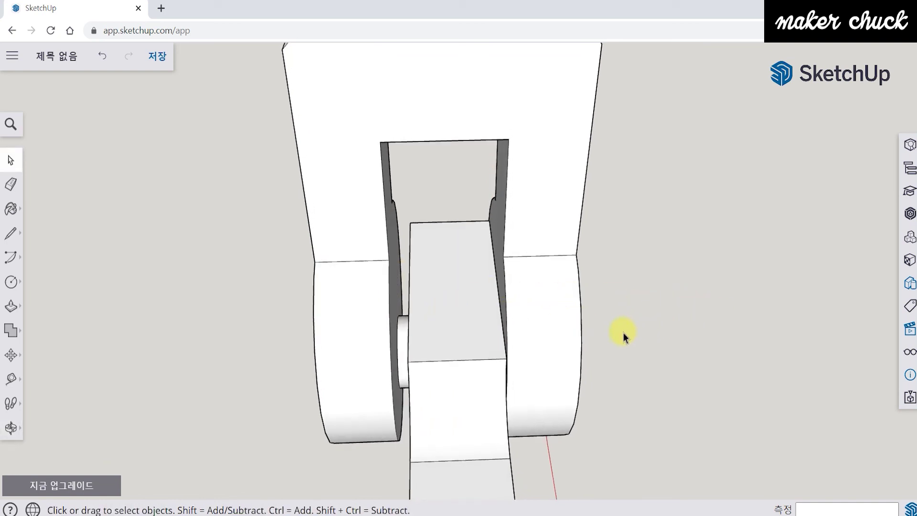
pyautogui.moveTo(622, 333); pyautogui.dragTo(608, 339, button='middle')
pyautogui.click(341, 302)
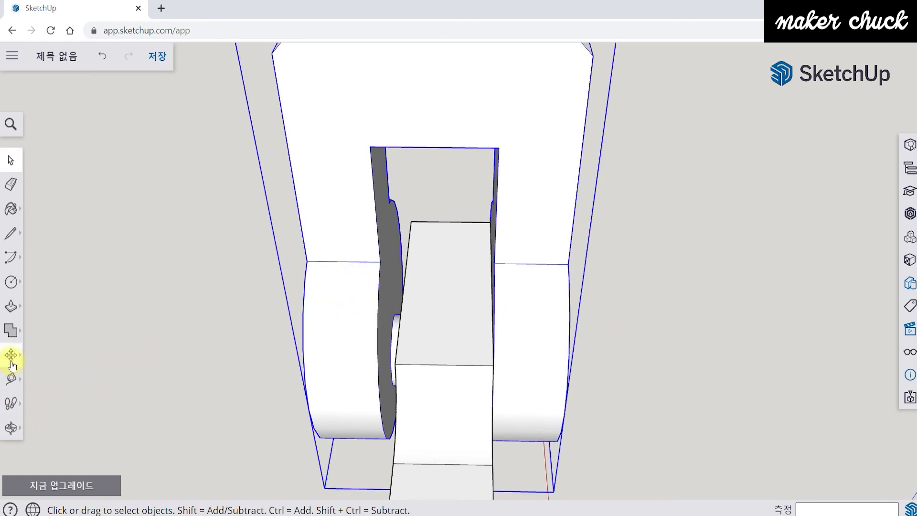
pyautogui.click(11, 355)
pyautogui.scroll(2, 283, 357)
pyautogui.moveTo(282, 356); pyautogui.dragTo(311, 310, button='middle')
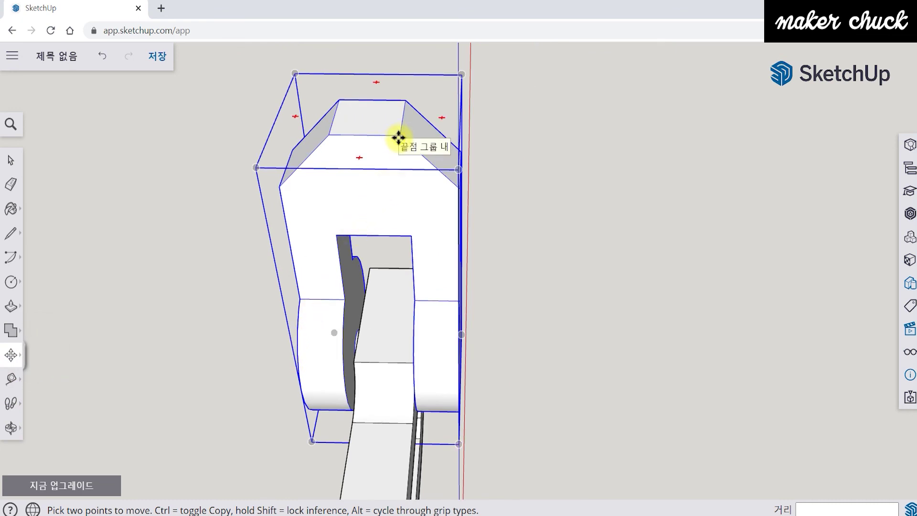
pyautogui.click(399, 137)
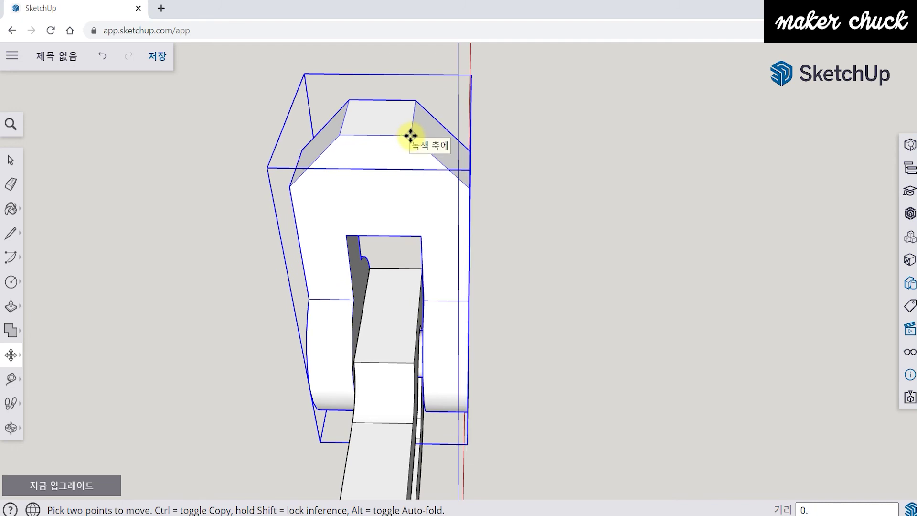
pyautogui.press('Return')
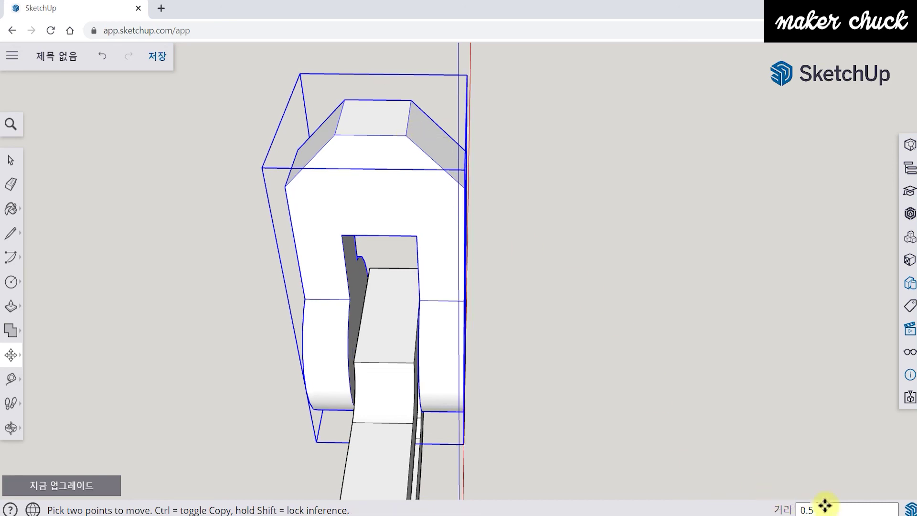
# - Examine the clearance between the fork arms and the bracket on both sides, and deselect the link
pyautogui.moveTo(352, 286); pyautogui.dragTo(368, 302, button='middle')
pyautogui.scroll(4, 395, 360)
pyautogui.moveTo(518, 338); pyautogui.dragTo(420, 307, button='middle')
pyautogui.scroll(-5, 291, 368)
pyautogui.press('space')
pyautogui.click(518, 389)
# - Examine the whole assembly and the bracket's slot around the link's round ends from several angles
pyautogui.moveTo(520, 386)
pyautogui.mouseDown(button='middle')
pyautogui.moveTo(610, 372)
pyautogui.moveTo(647, 311)
pyautogui.moveTo(636, 303)
pyautogui.moveTo(546, 360)
pyautogui.moveTo(452, 274)
pyautogui.moveTo(379, 253)
pyautogui.moveTo(407, 301)
pyautogui.moveTo(513, 378)
pyautogui.mouseUp(button='middle')
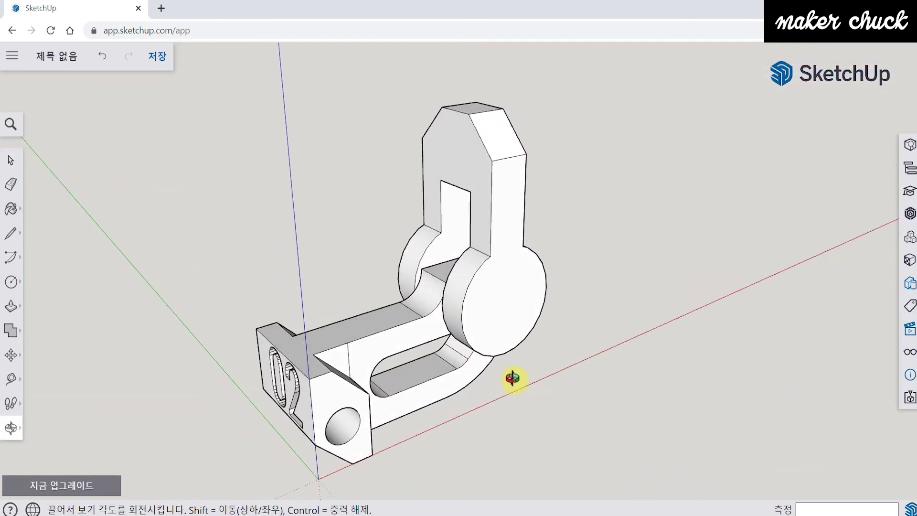
pyautogui.moveTo(319, 244); pyautogui.dragTo(548, 392, button='middle')
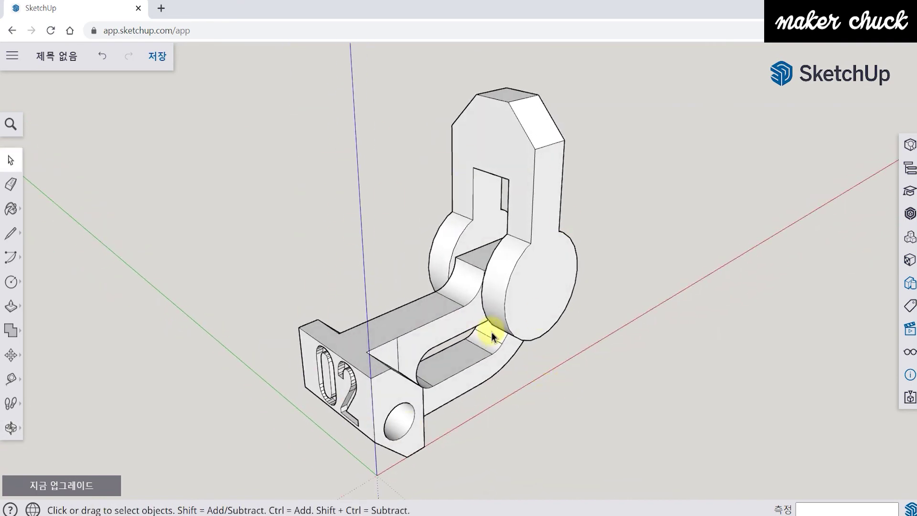
pyautogui.moveTo(566, 354)
pyautogui.mouseDown(button='middle')
pyautogui.moveTo(573, 303)
pyautogui.moveTo(442, 354)
pyautogui.mouseUp(button='middle')
pyautogui.scroll(5, 442, 355)
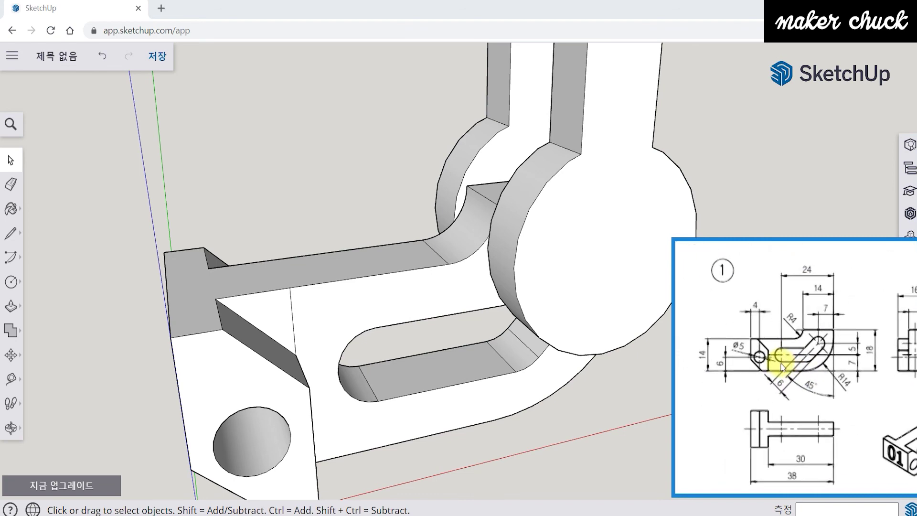
pyautogui.moveTo(591, 405); pyautogui.dragTo(606, 406, button='middle')
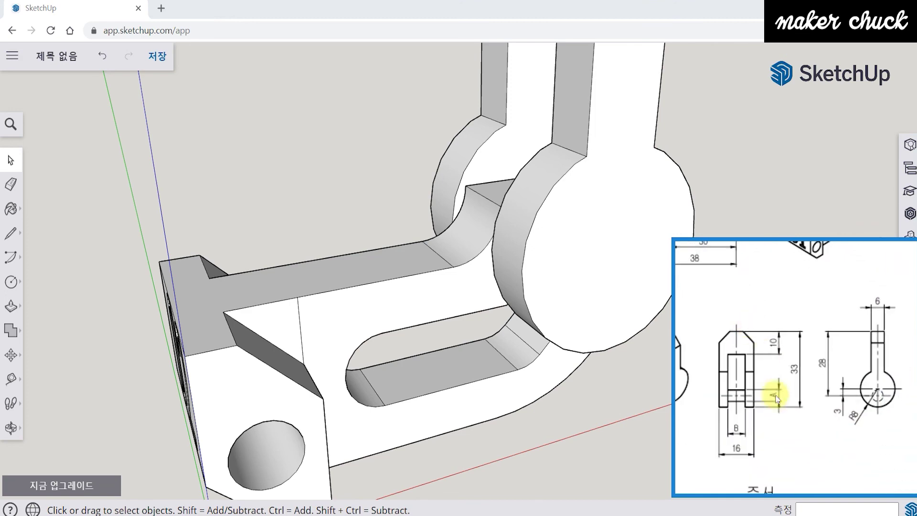
pyautogui.moveTo(538, 390)
pyautogui.mouseDown(button='middle')
pyautogui.moveTo(536, 396)
pyautogui.moveTo(520, 383)
pyautogui.moveTo(572, 381)
pyautogui.moveTo(535, 392)
pyautogui.moveTo(547, 388)
pyautogui.mouseUp(button='middle')
pyautogui.scroll(-3, 536, 395)
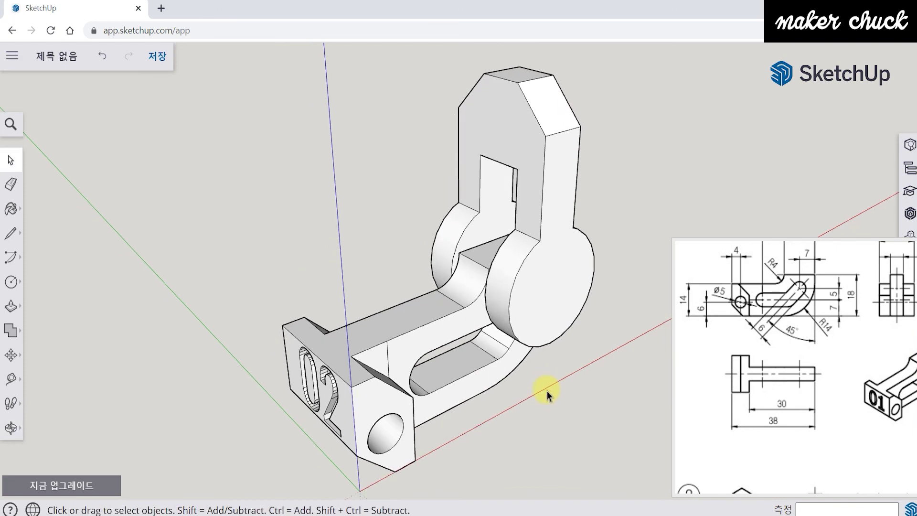